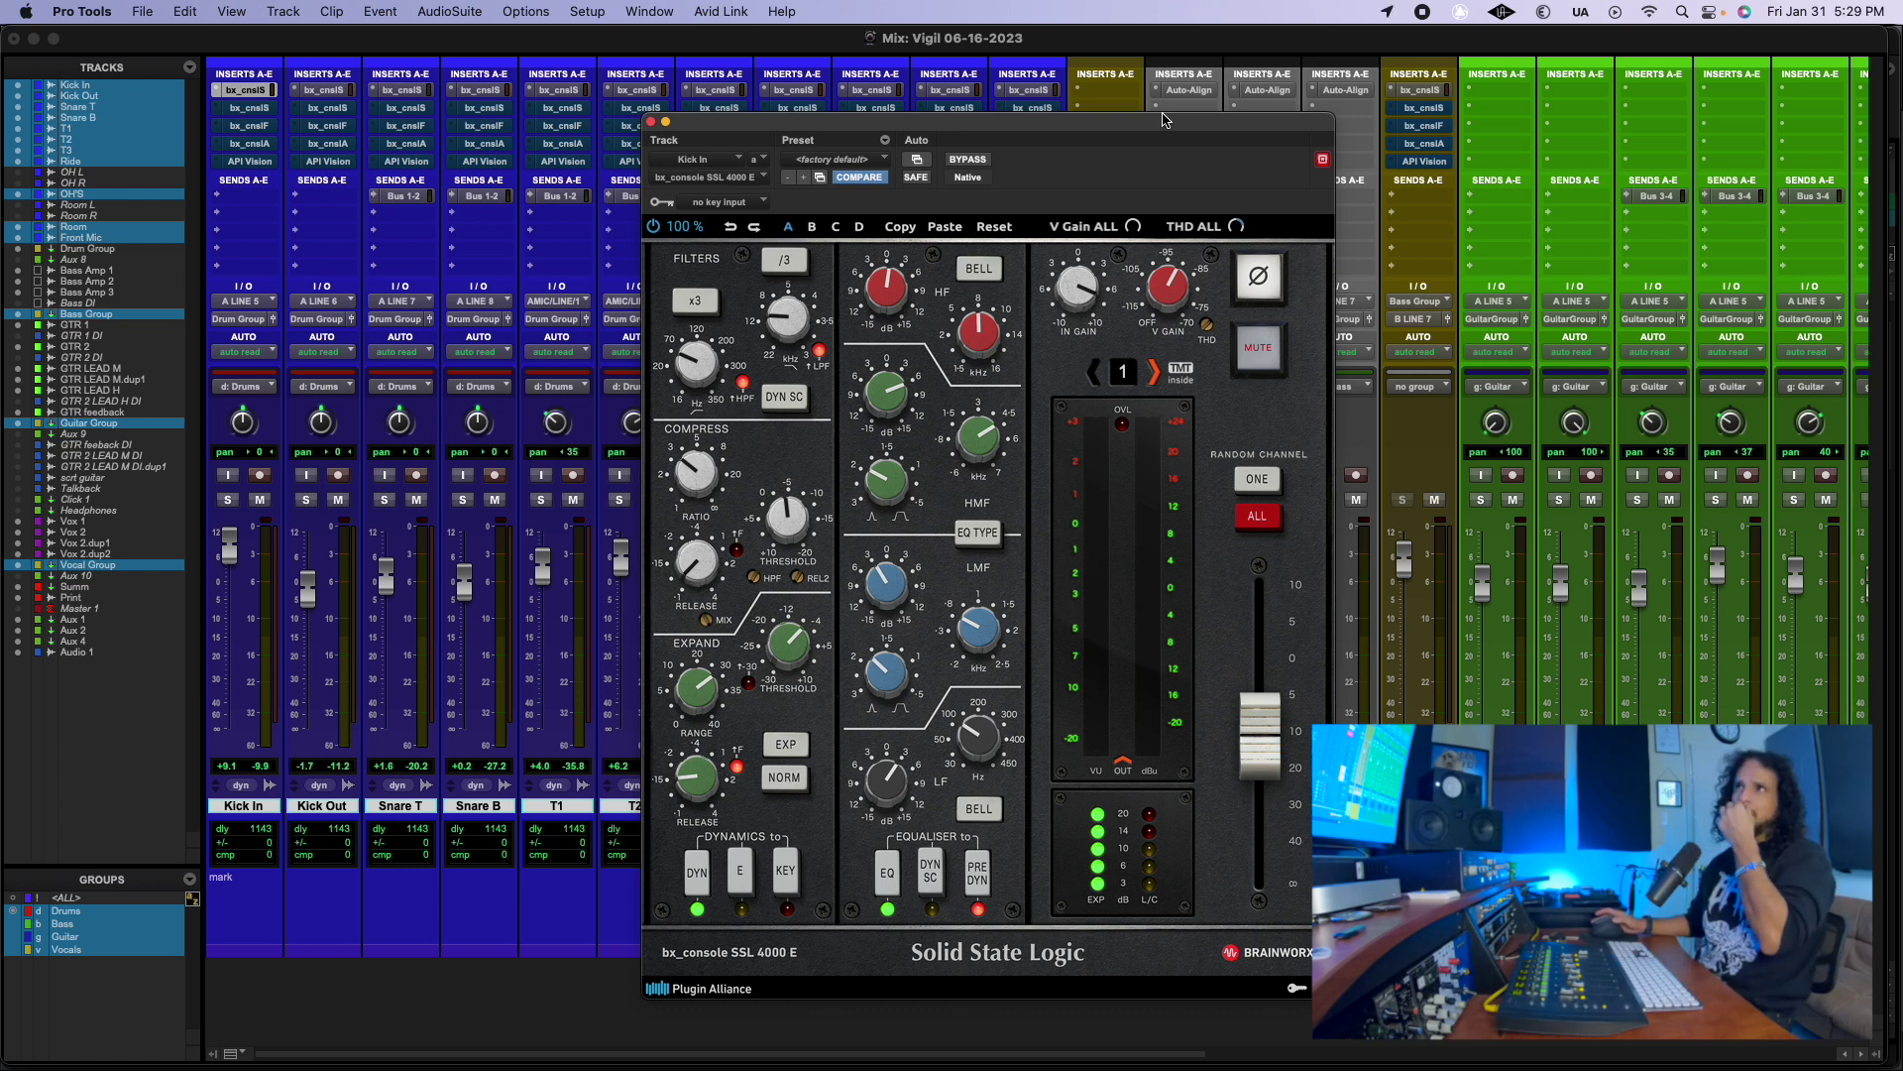
Step: View the API Vision Channel Strip settings on the T1 track, and close the plugin window
left_click(580, 162)
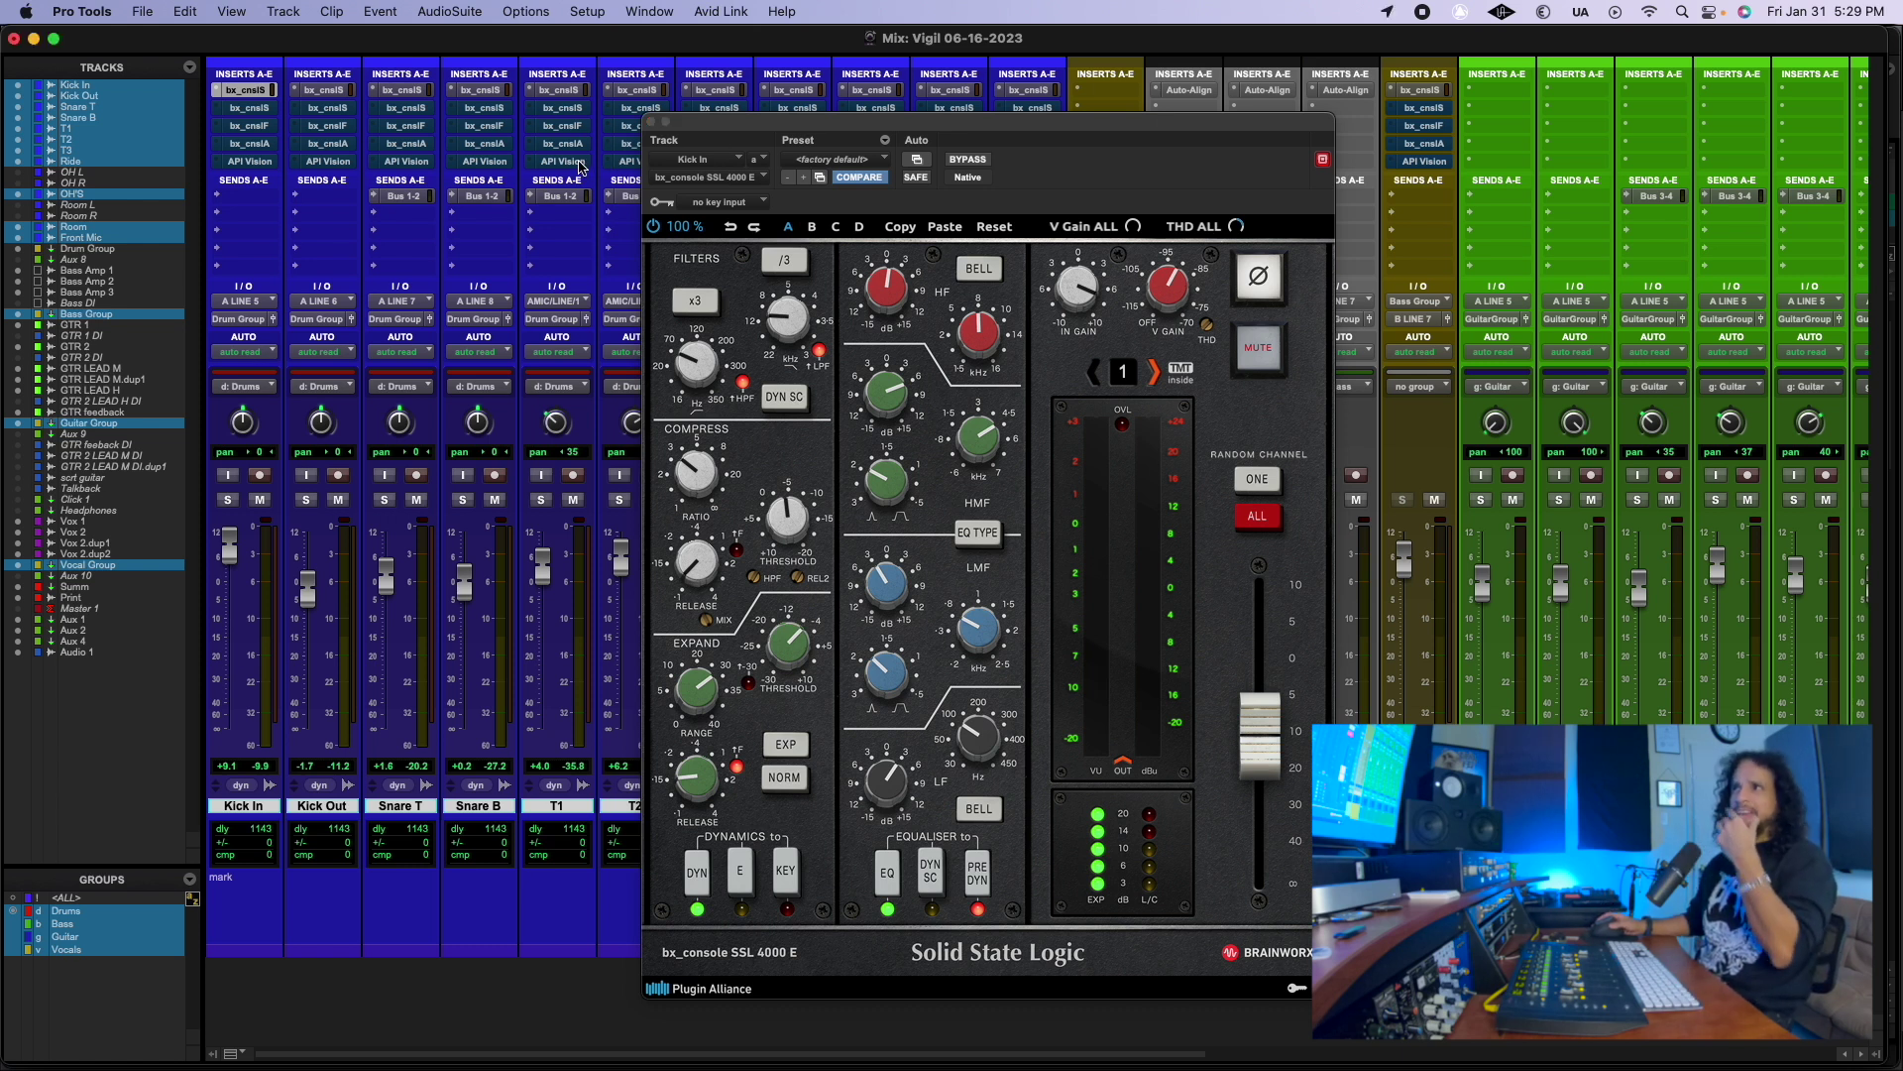
left_click(580, 163)
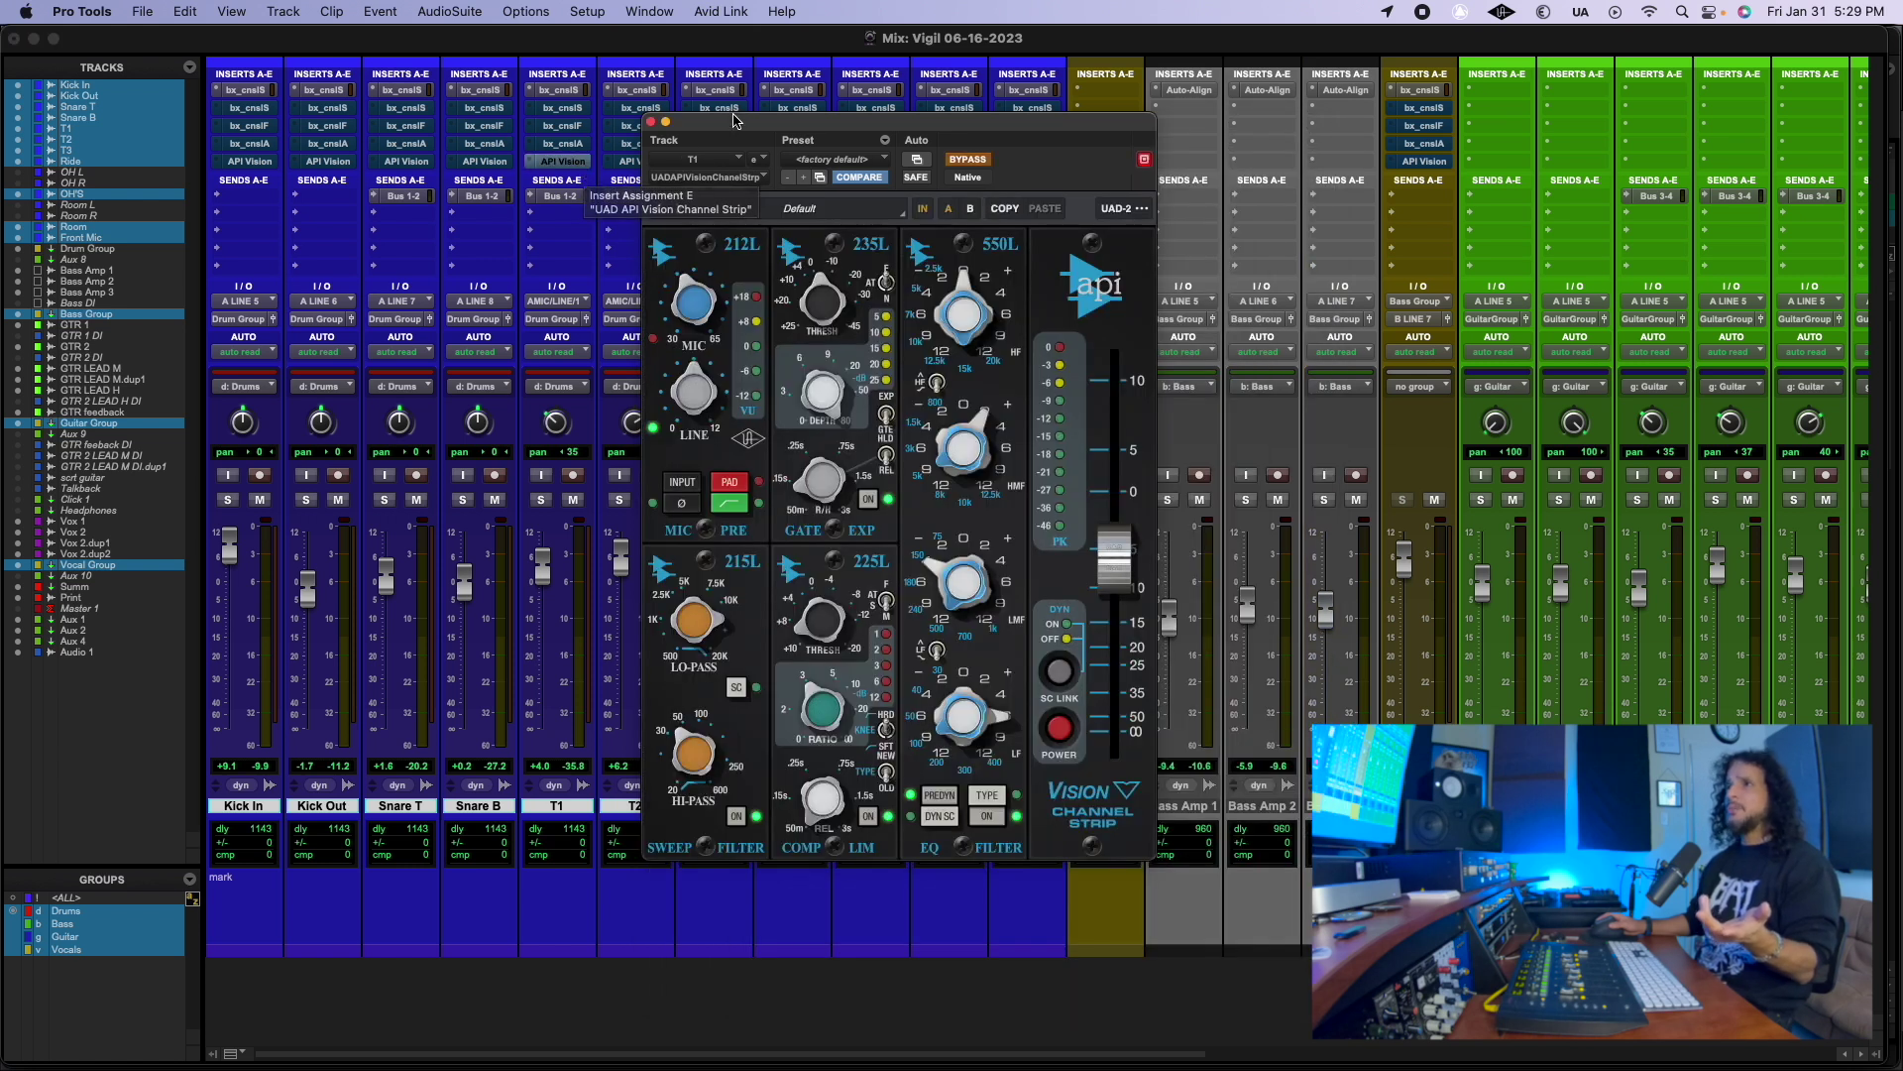
left_click(653, 121)
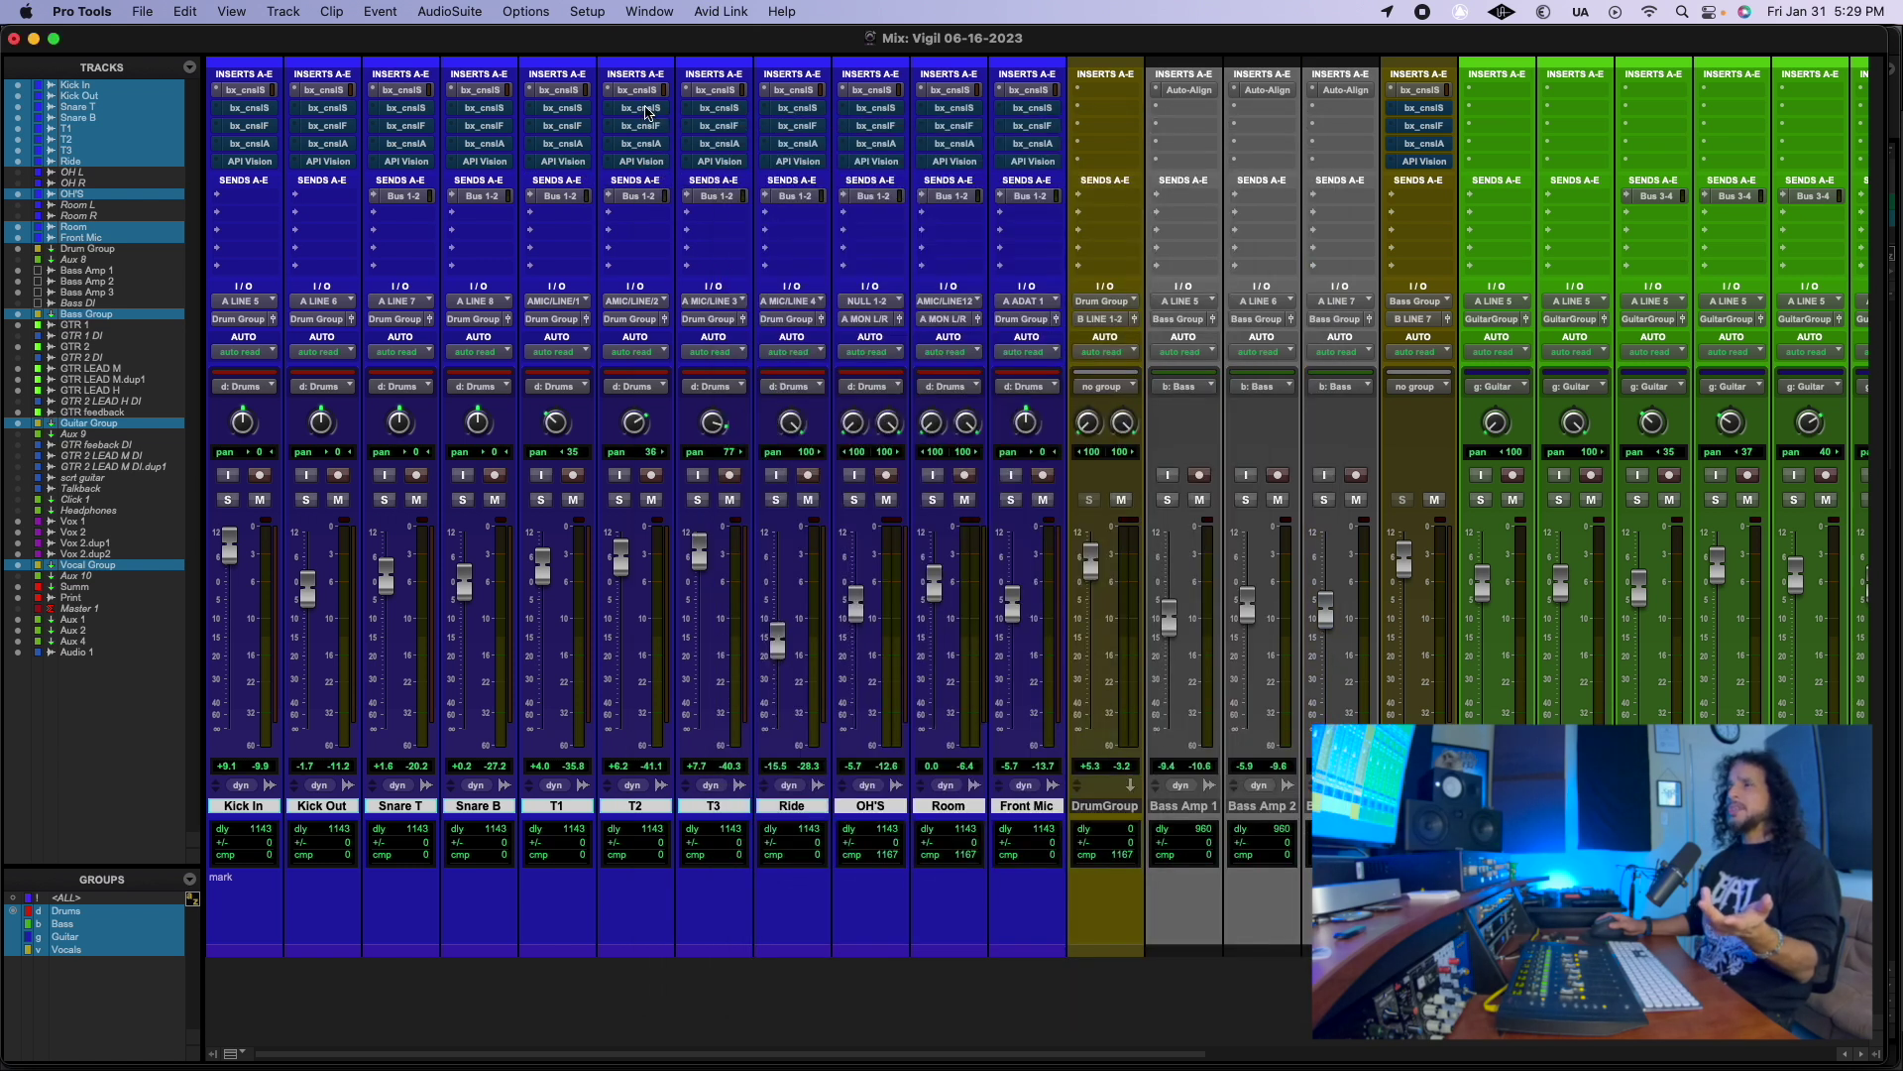
Step: View the bx_console SSL 9000 J, Focusrite SC and AMEK 9099 inserts on the T2 track, one after another
left_click(647, 111)
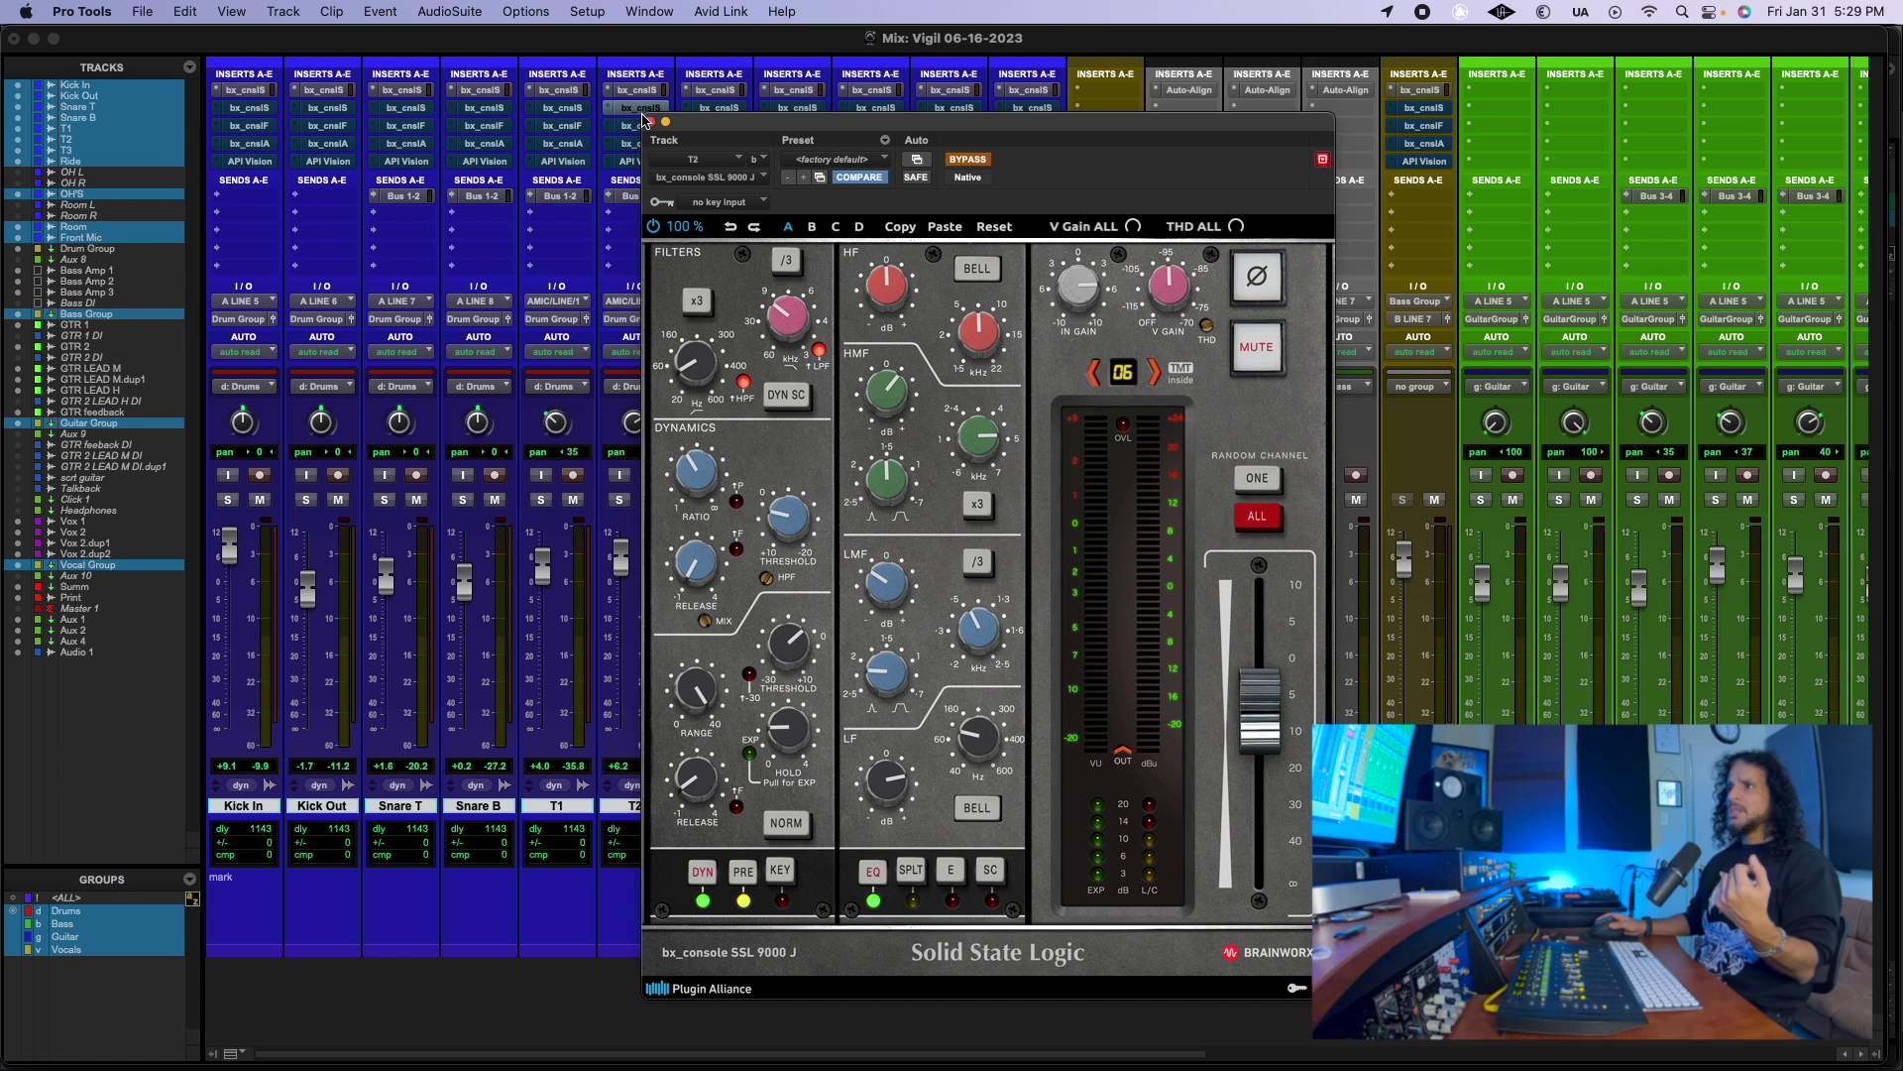
left_click(634, 128)
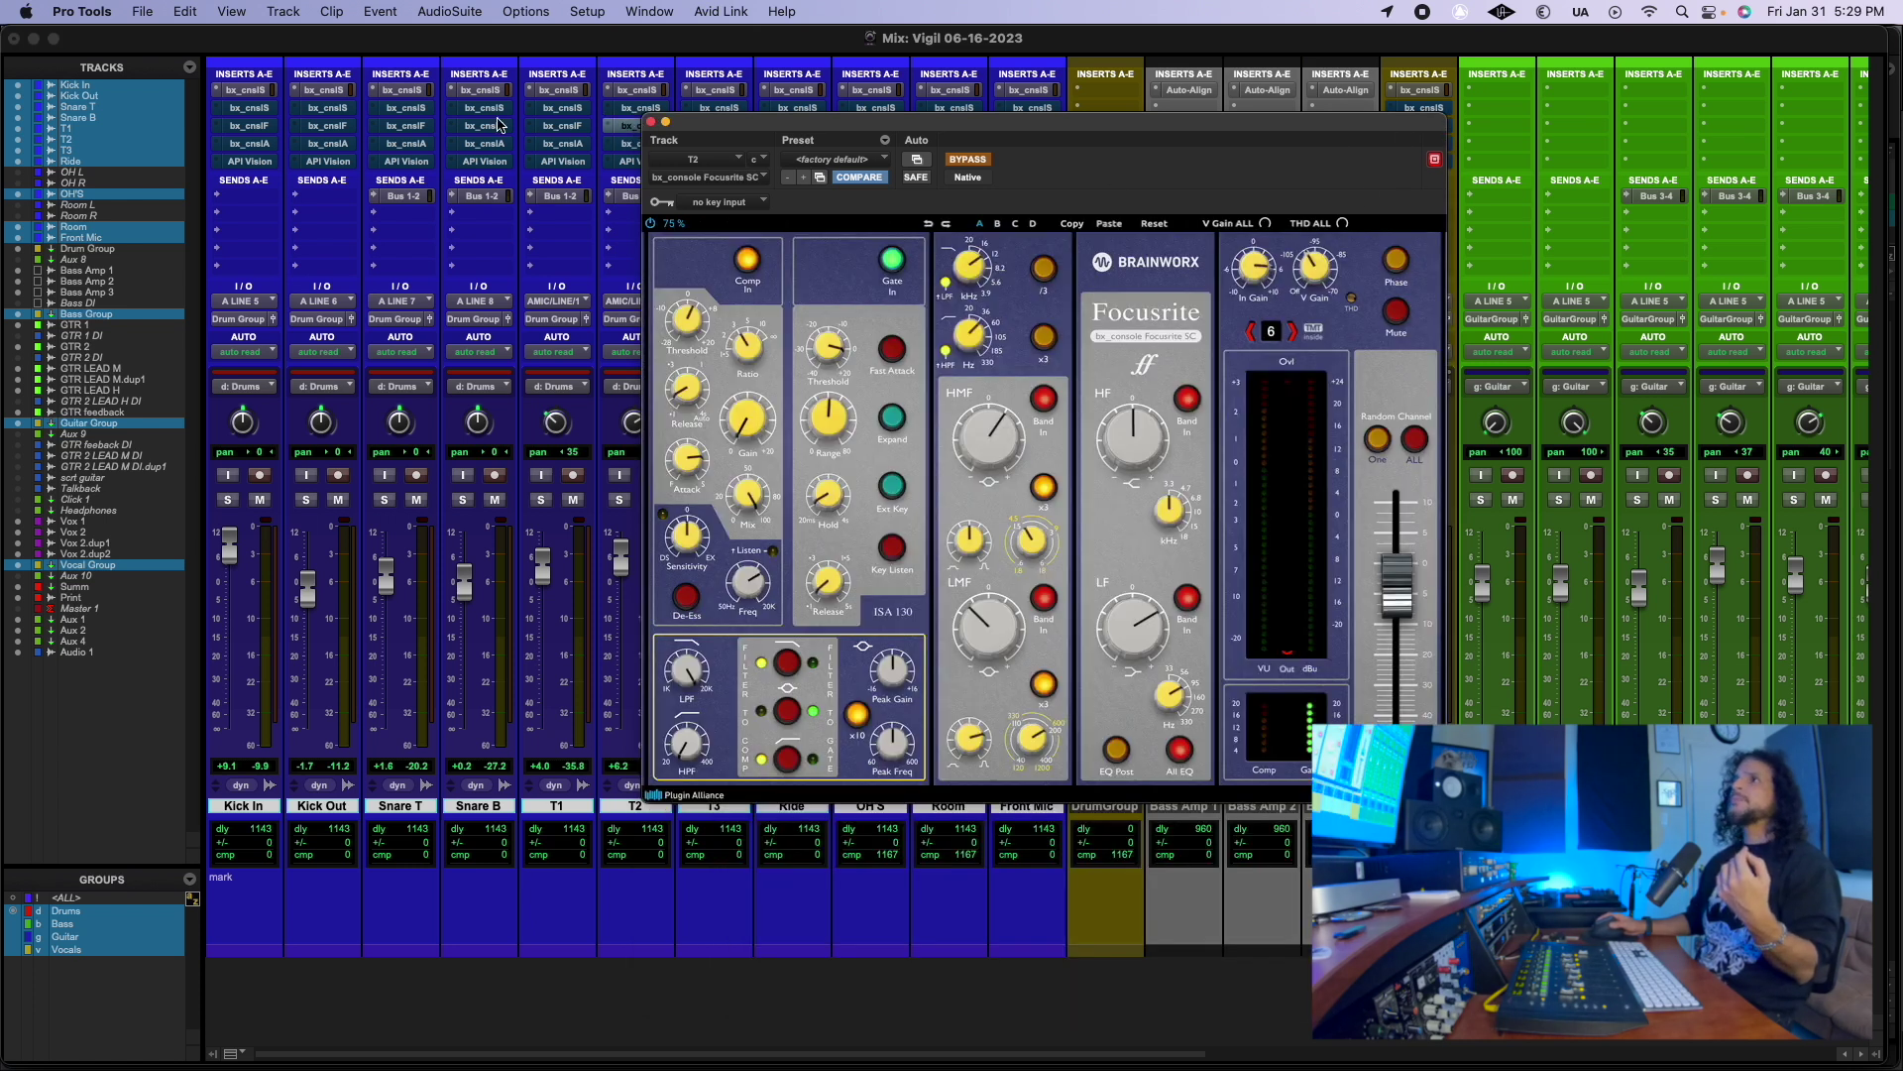
left_click(627, 147)
left_click(627, 147)
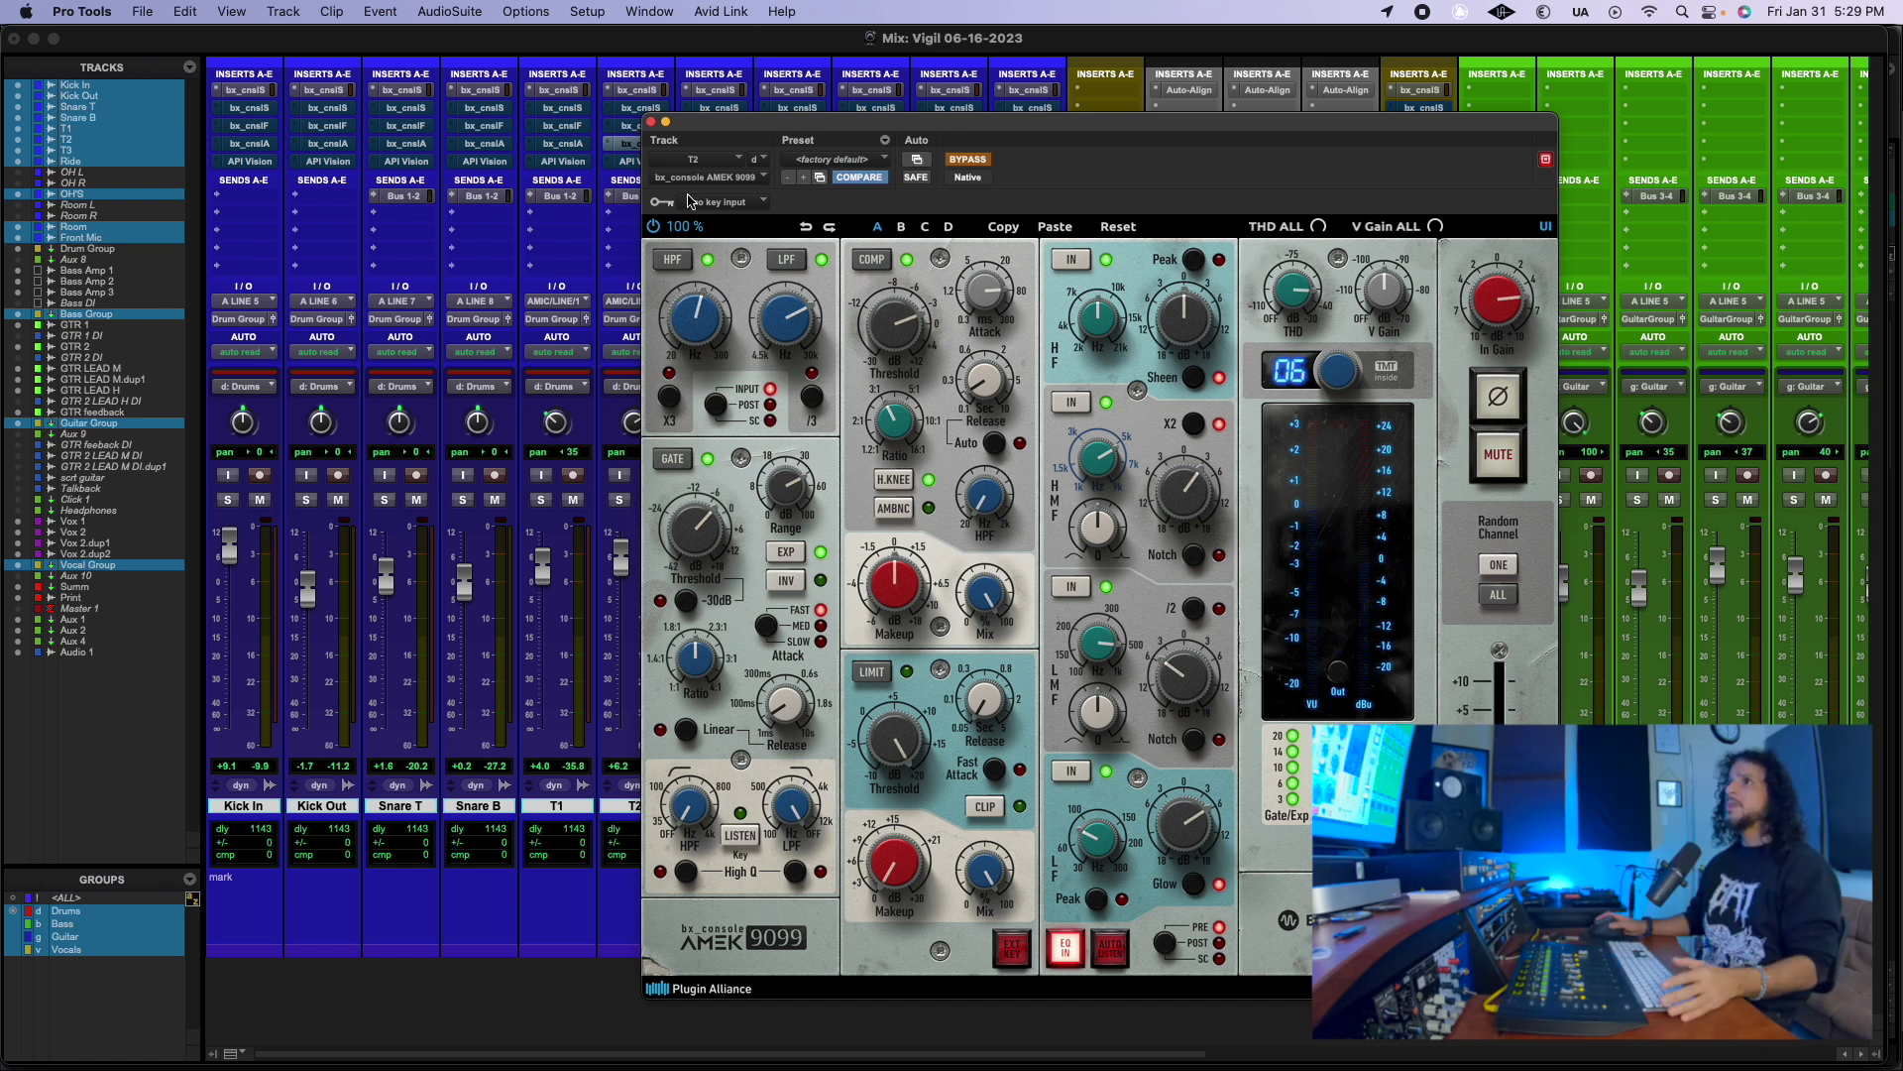
left_click(649, 123)
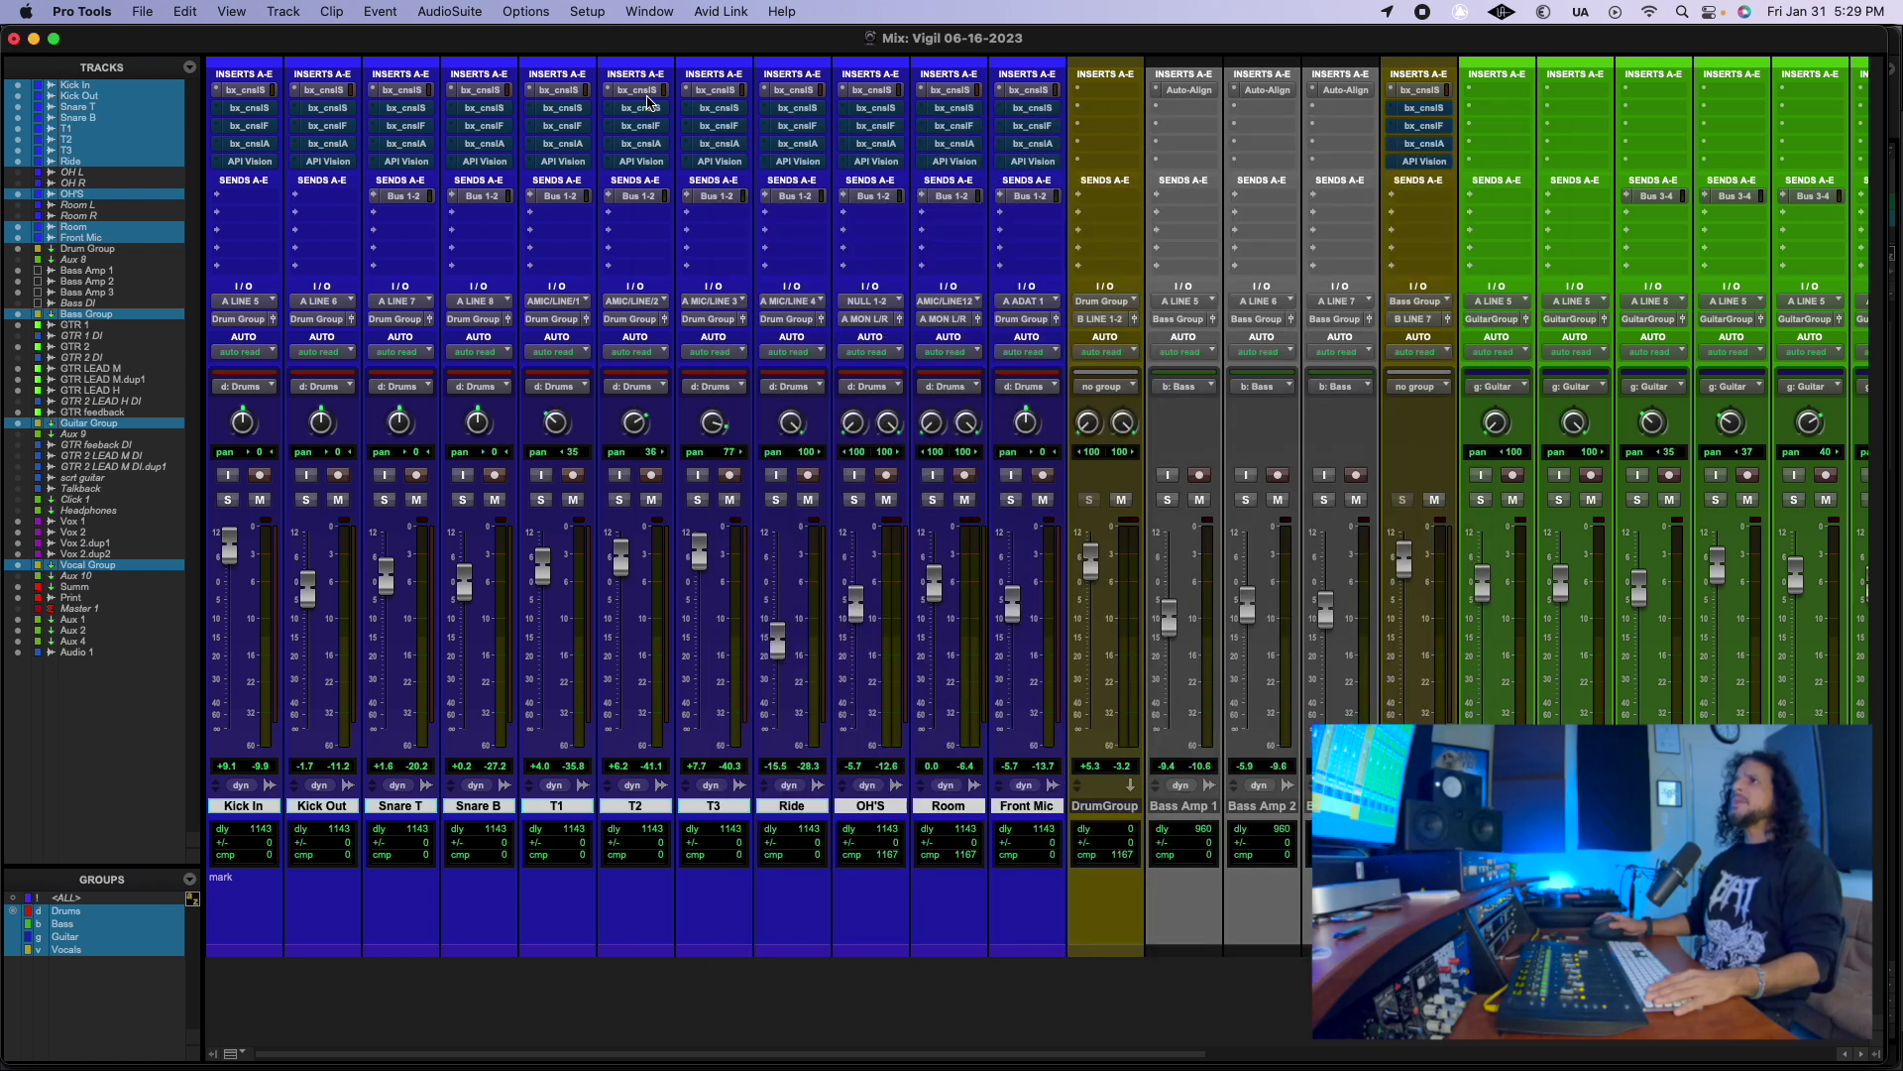
Step: Compare the bx_console SSL 4000 E and SSL 9000 J channel strips on the T2 track
left_click(646, 94)
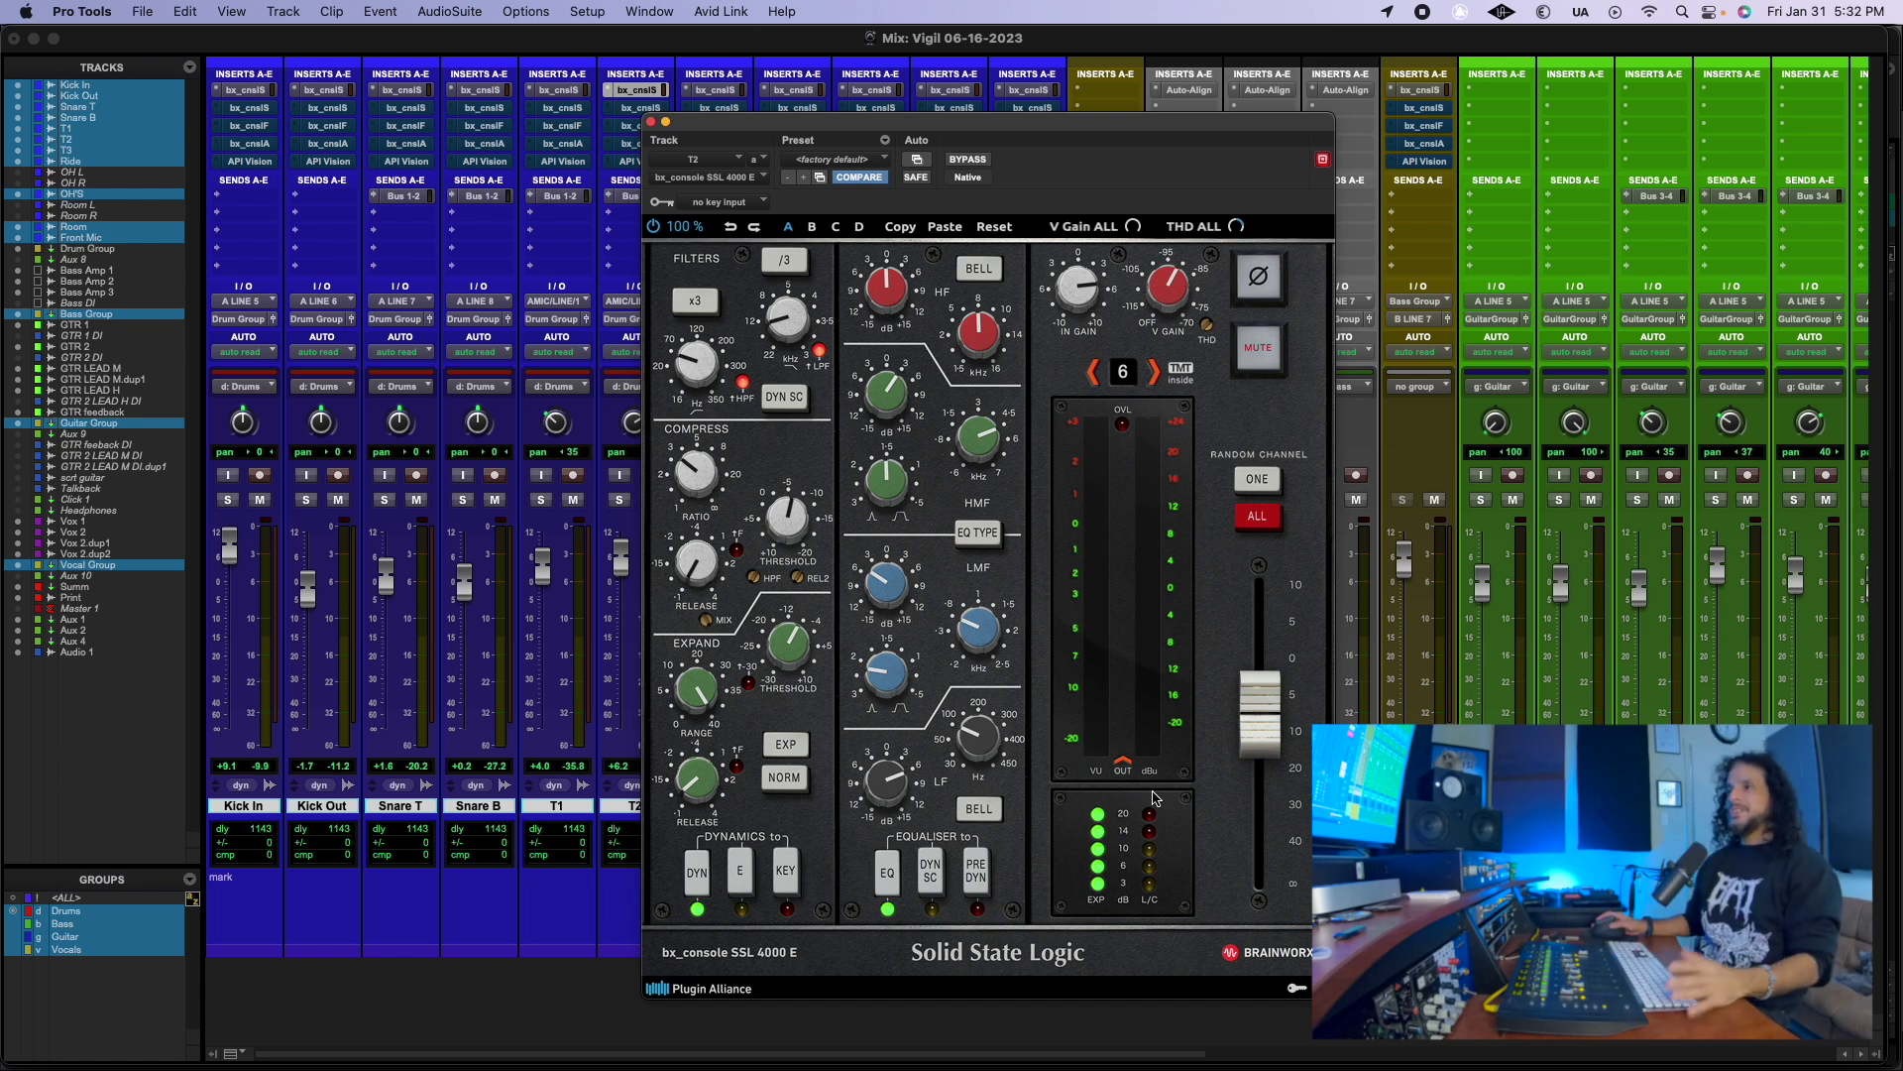
left_click(652, 121)
left_click(641, 109)
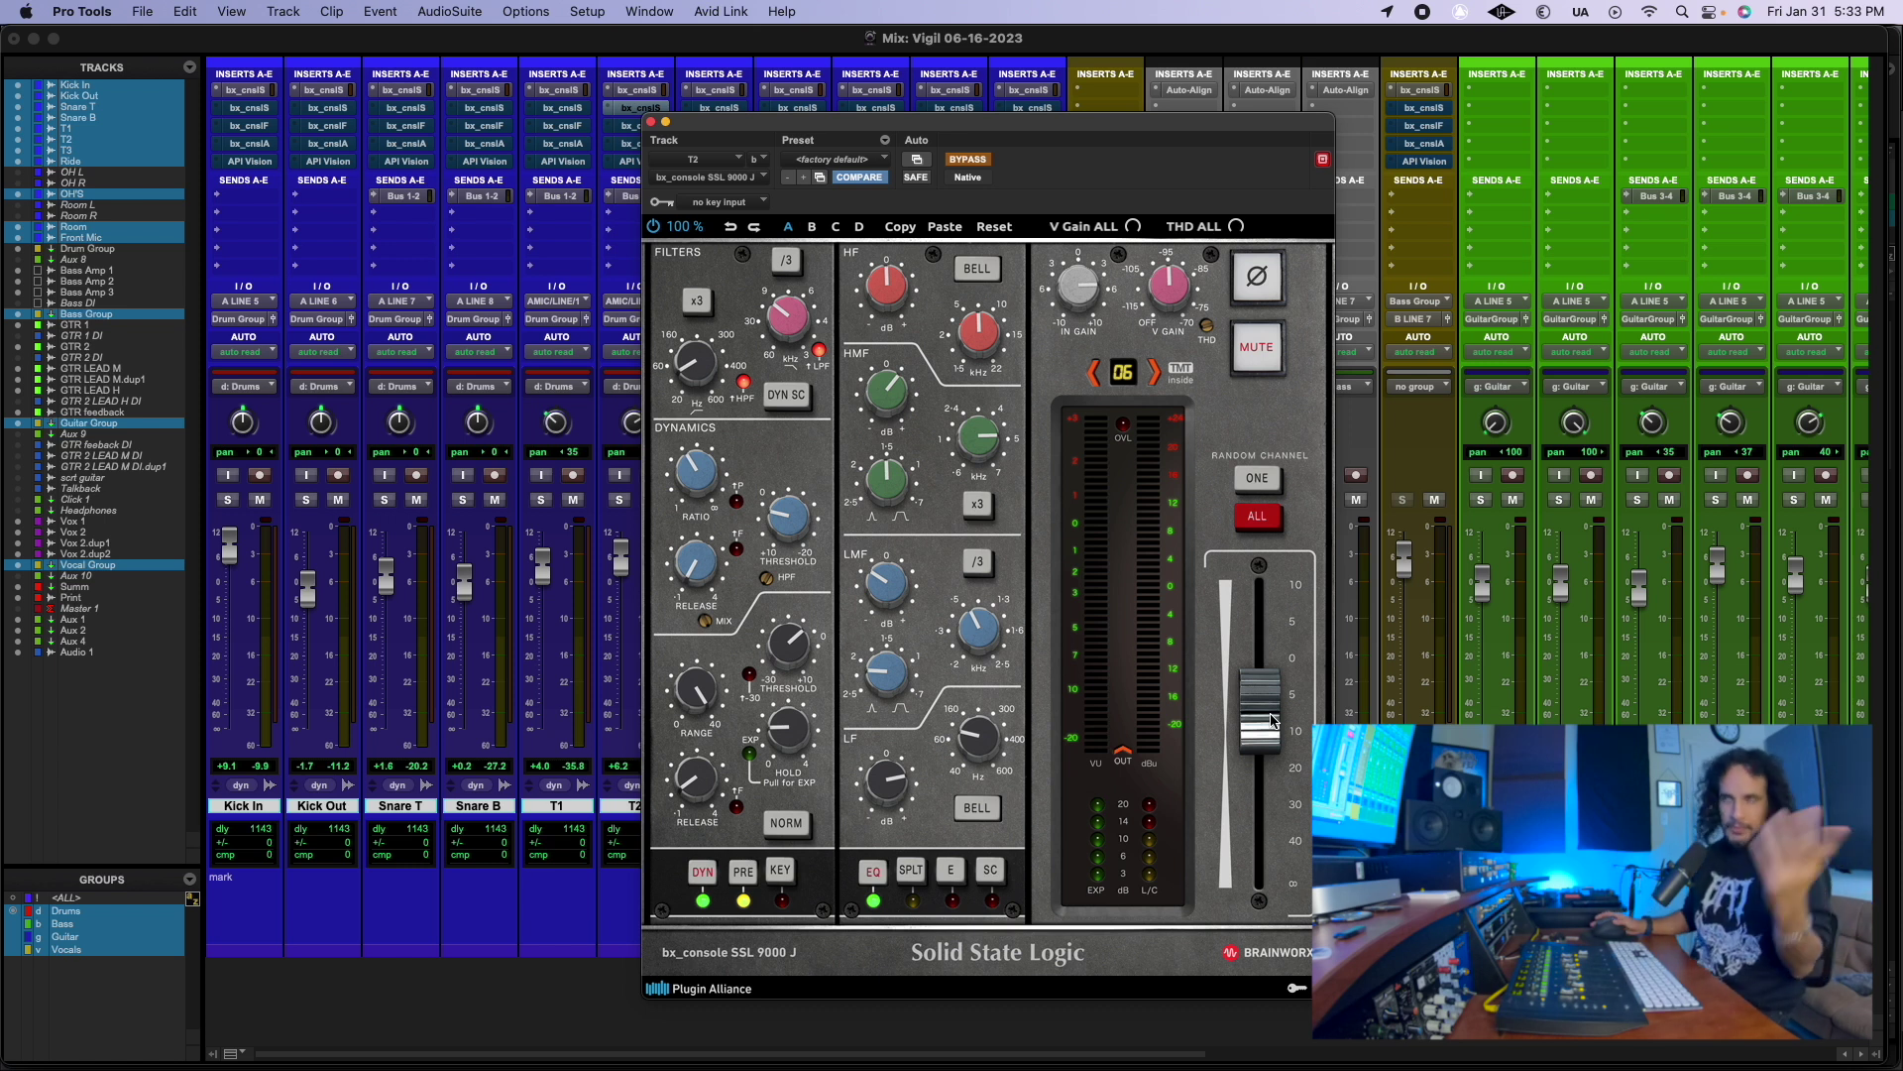
left_click(652, 122)
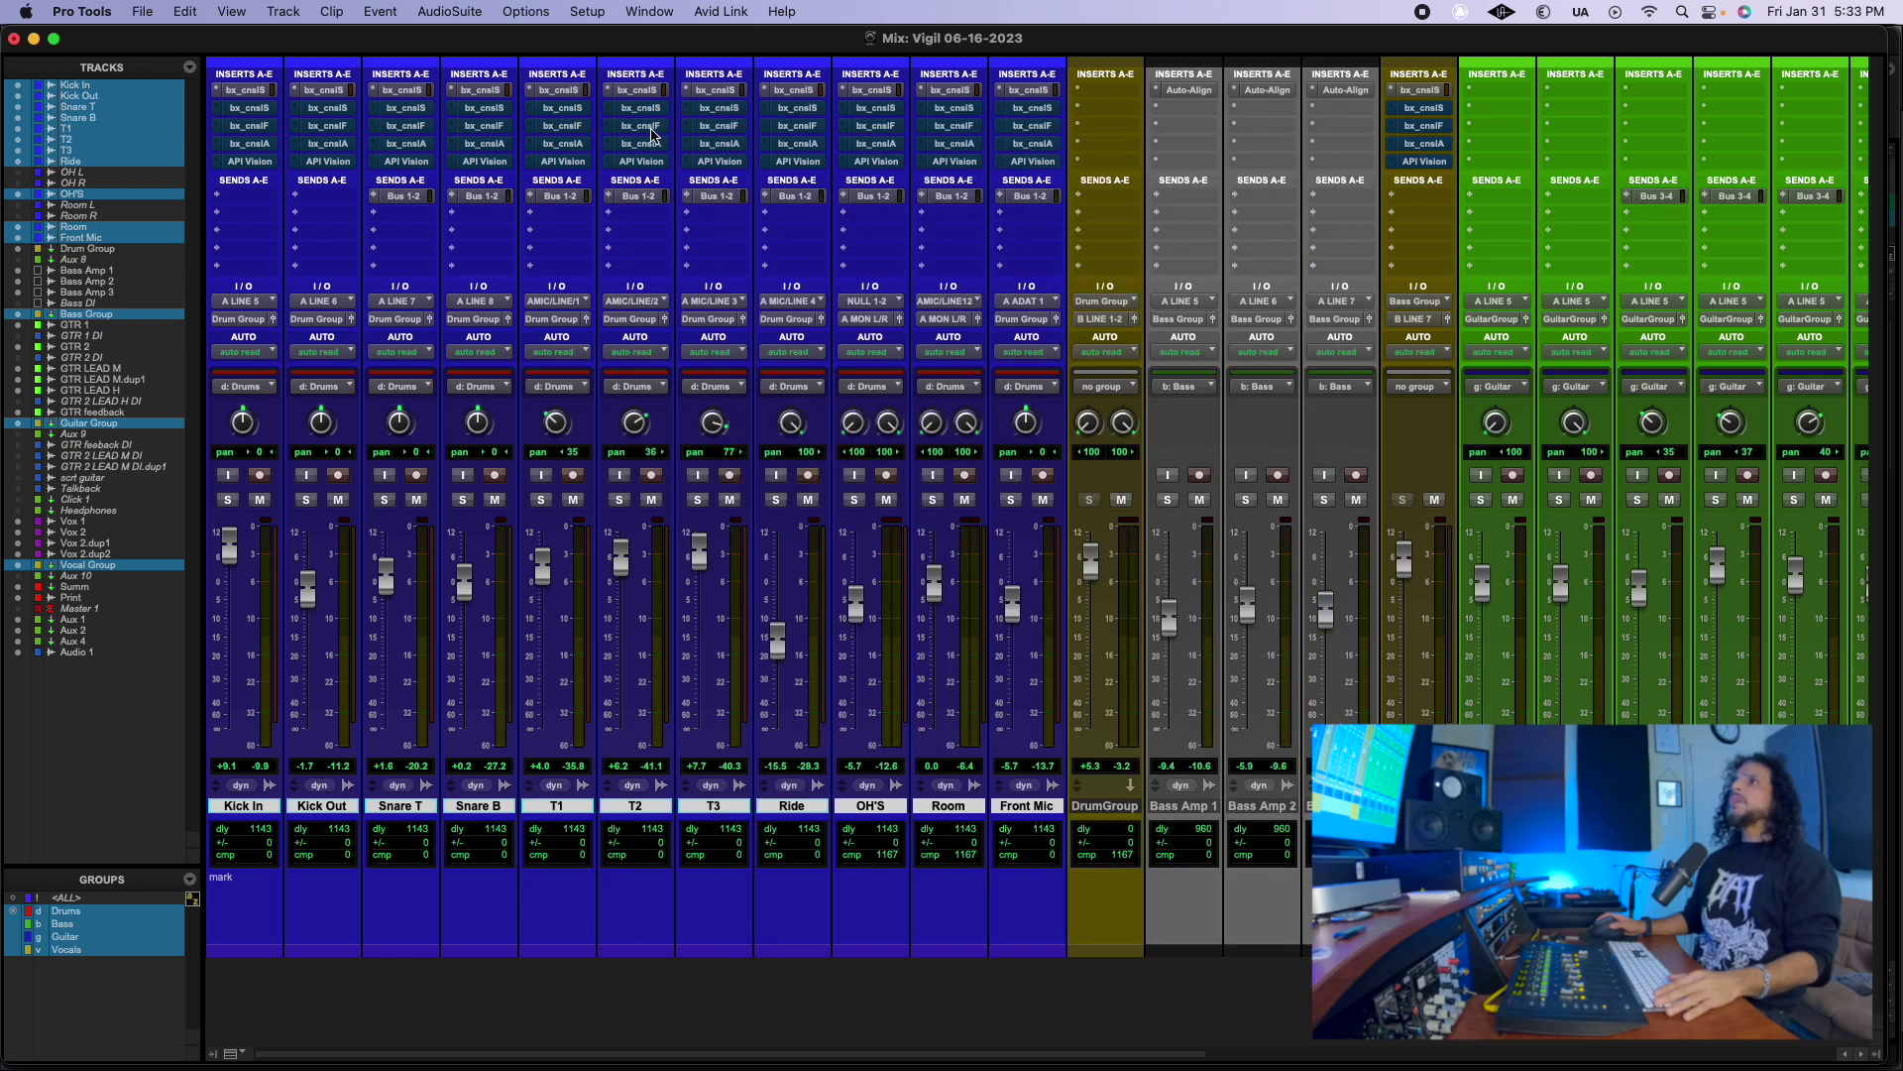
Step: Open the Focusrite SC insert on T2, enlarge its interface to 100 %, and close it after viewing its controls
left_click(646, 127)
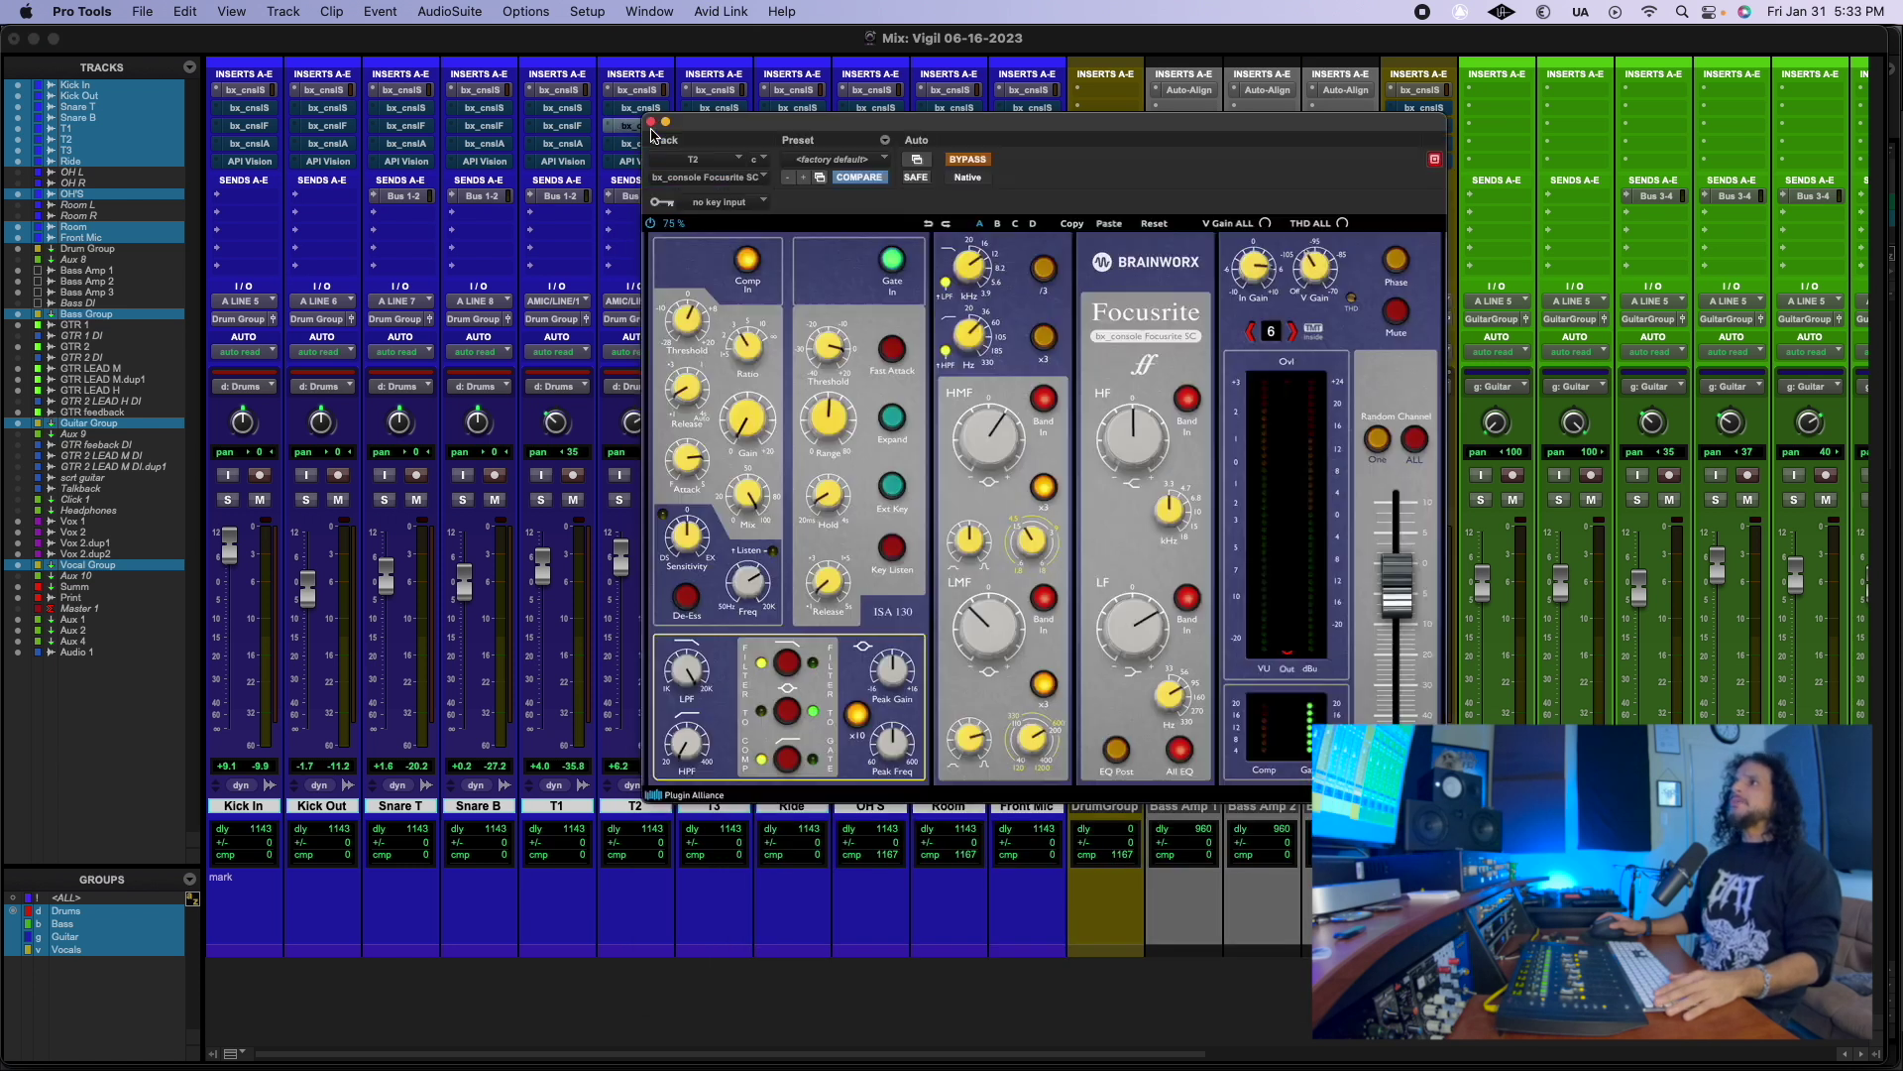
left_click(677, 228)
left_click(813, 273)
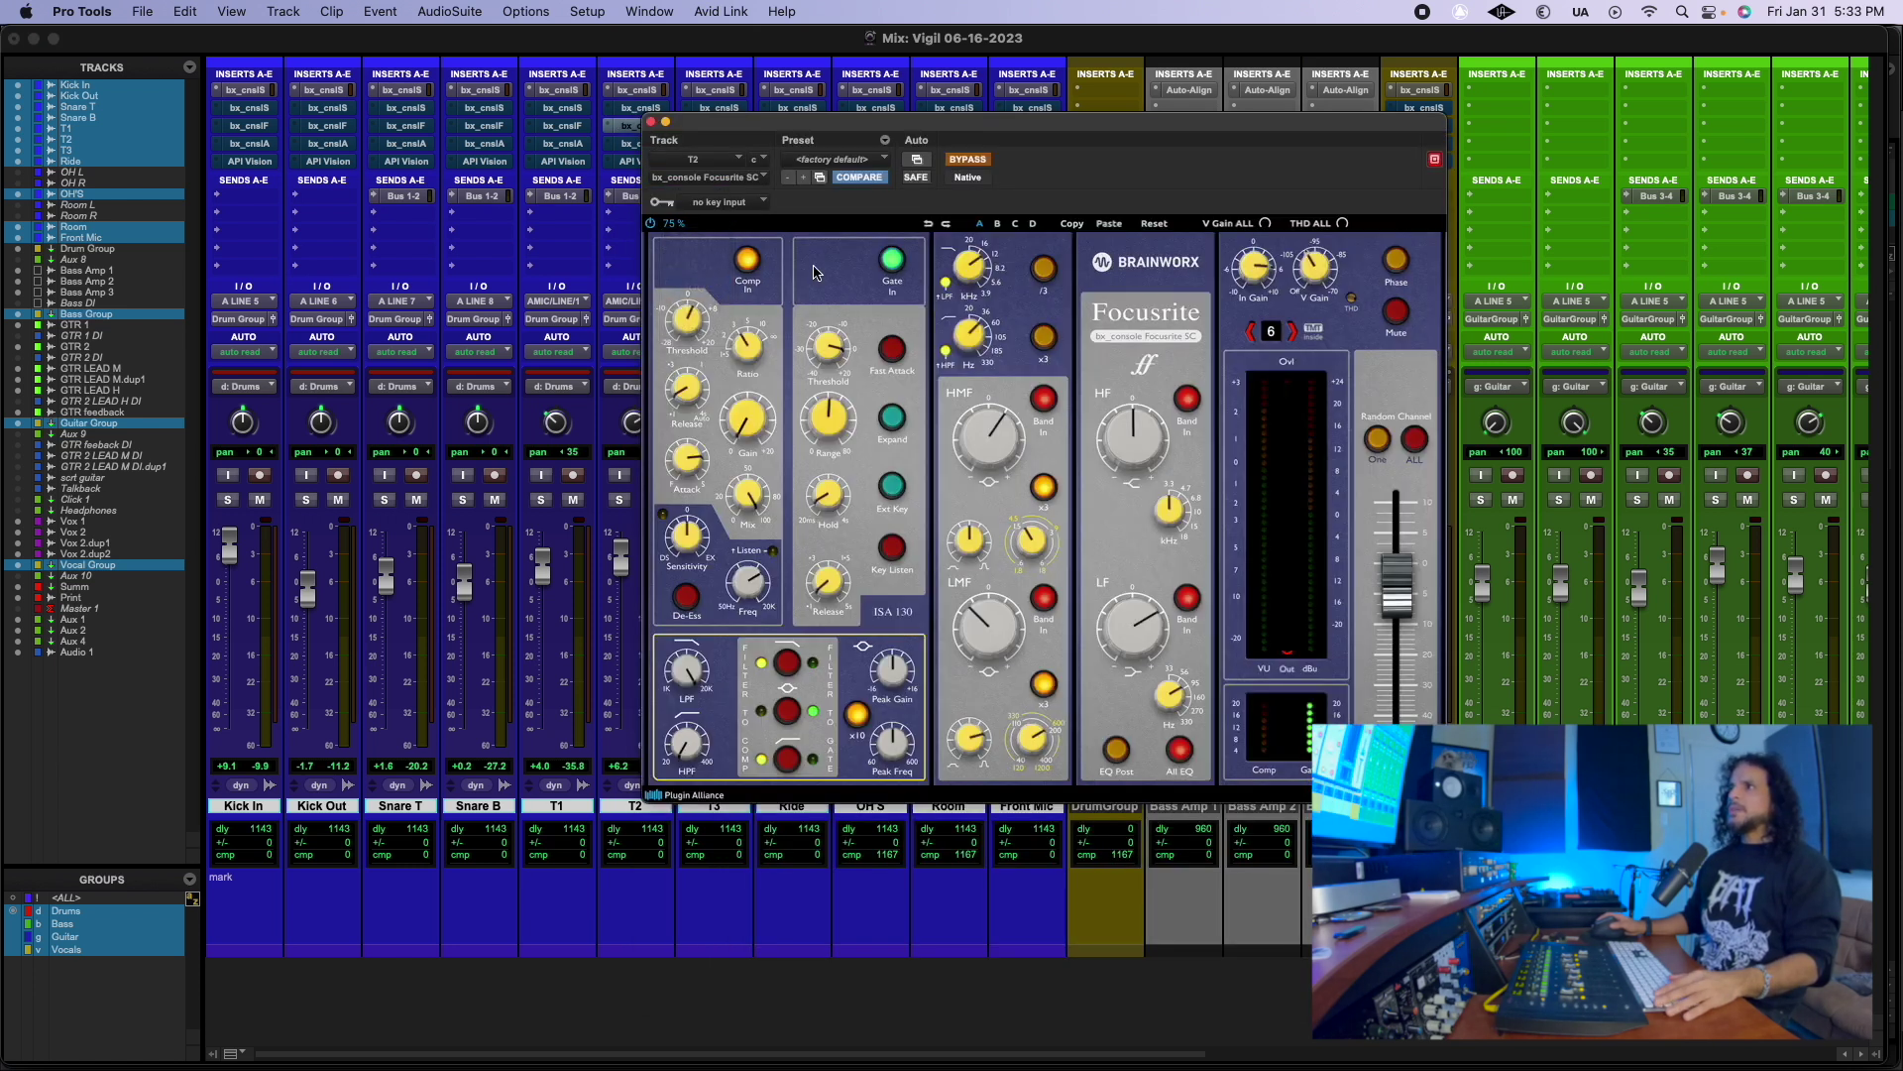
left_click_drag(1230, 124, 780, 86)
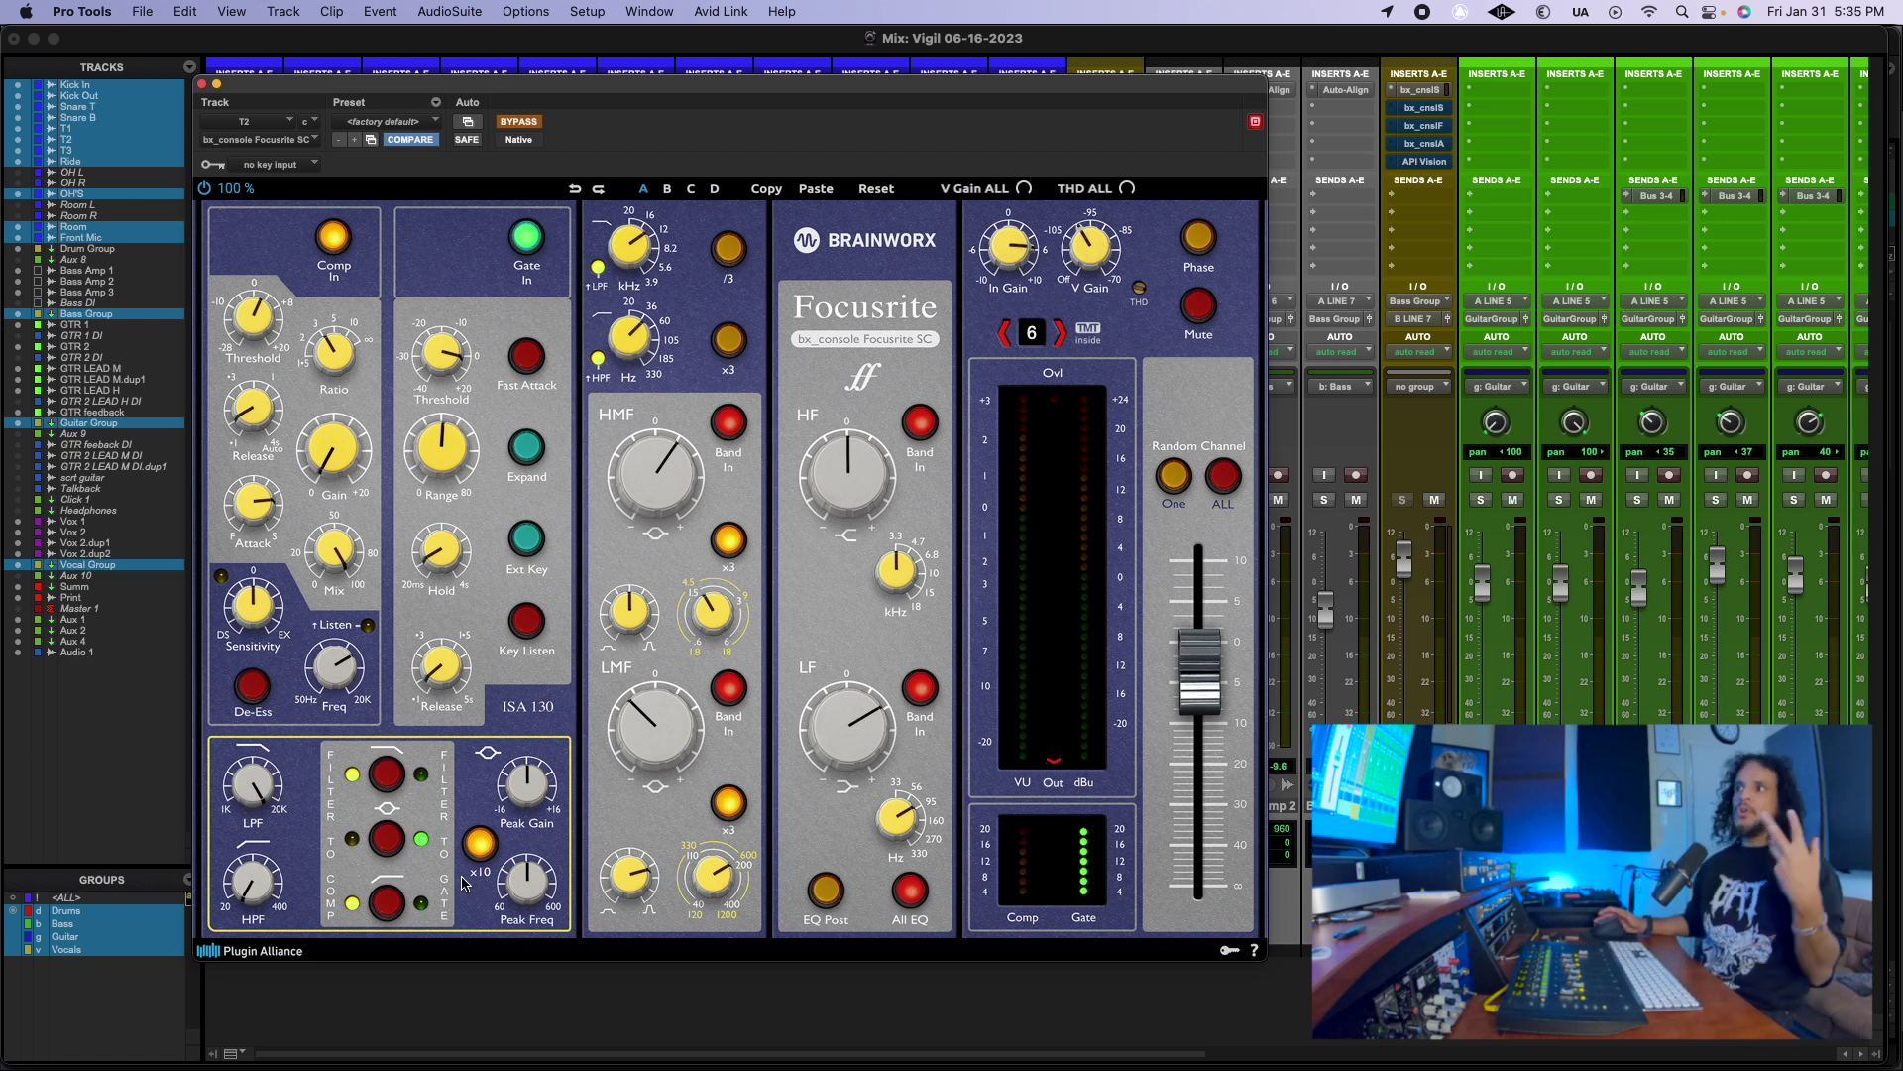
left_click(204, 87)
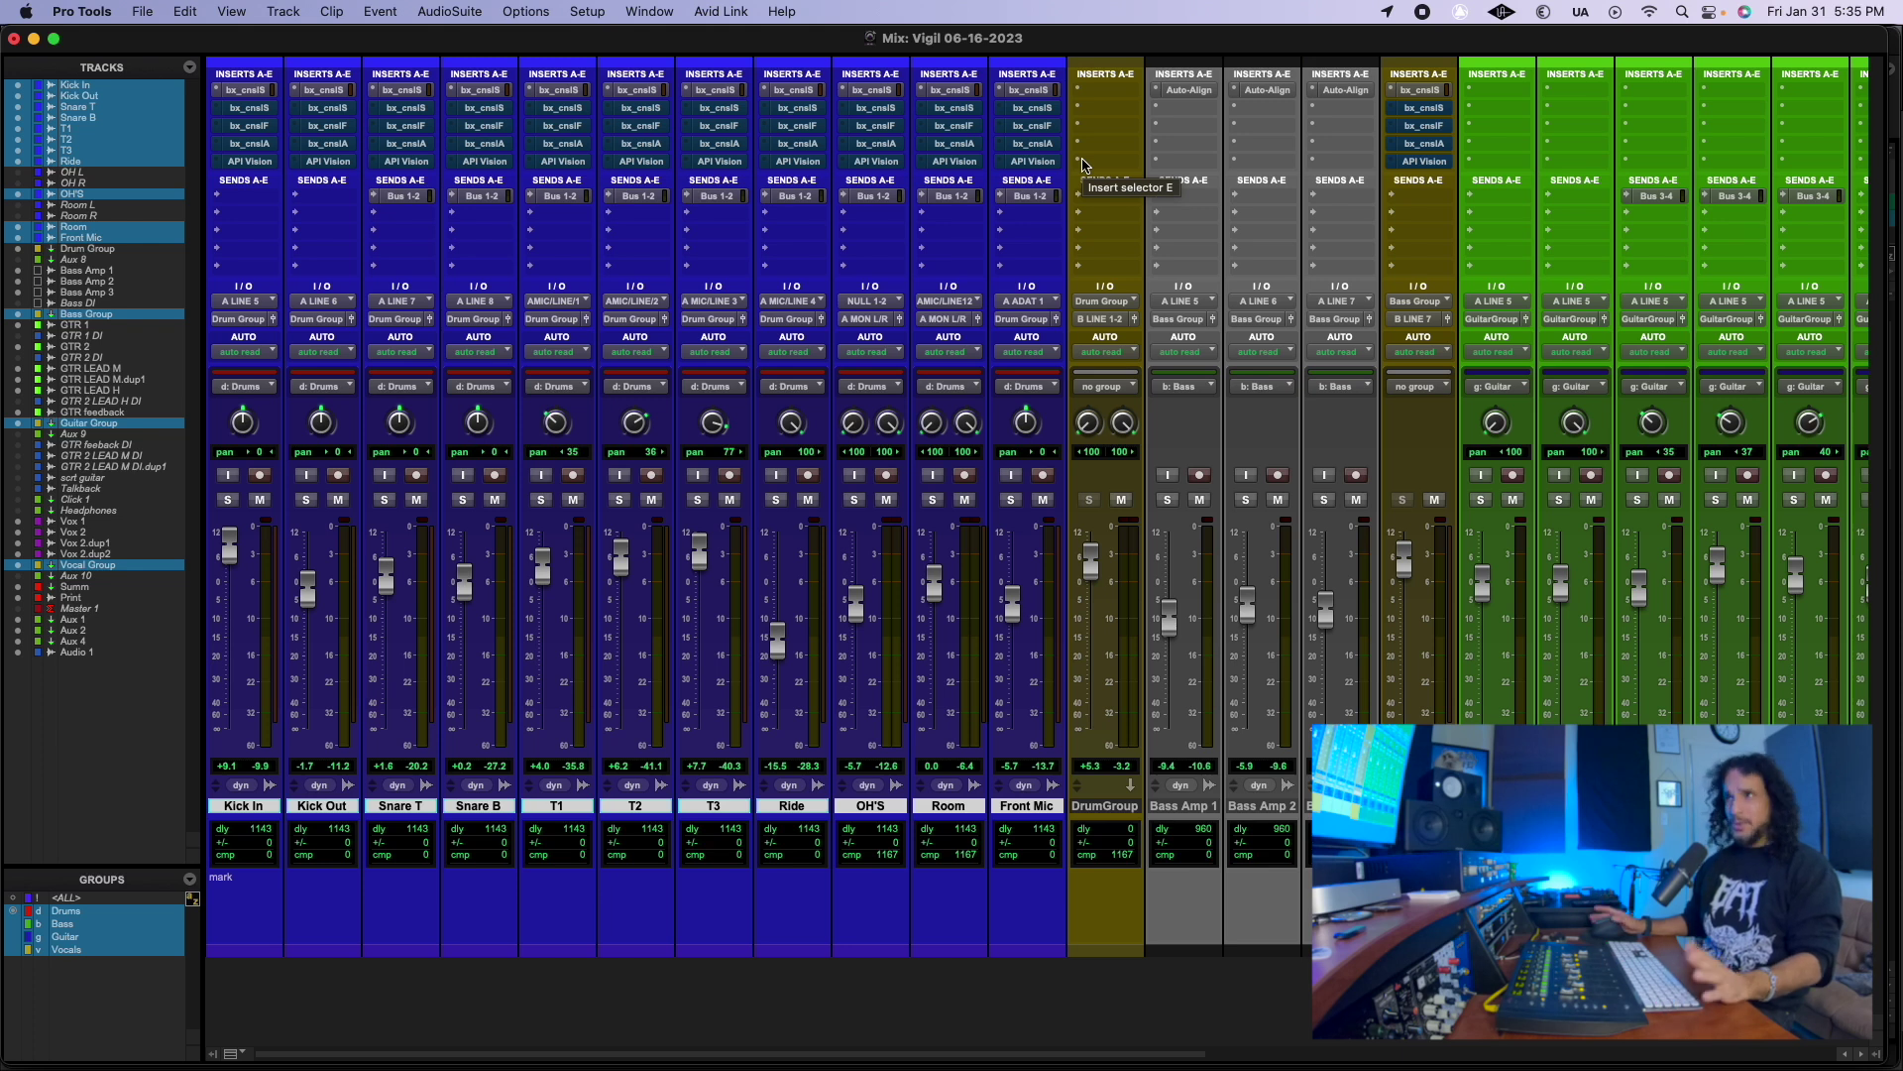
Step: Open the bx_console AMEK 9099 insert on the OH'S track and reposition its window to uncover the insert slots
left_click(877, 144)
mouse_move(684, 94)
left_mouse_down()
mouse_move(710, 103)
mouse_move(683, 100)
left_mouse_up()
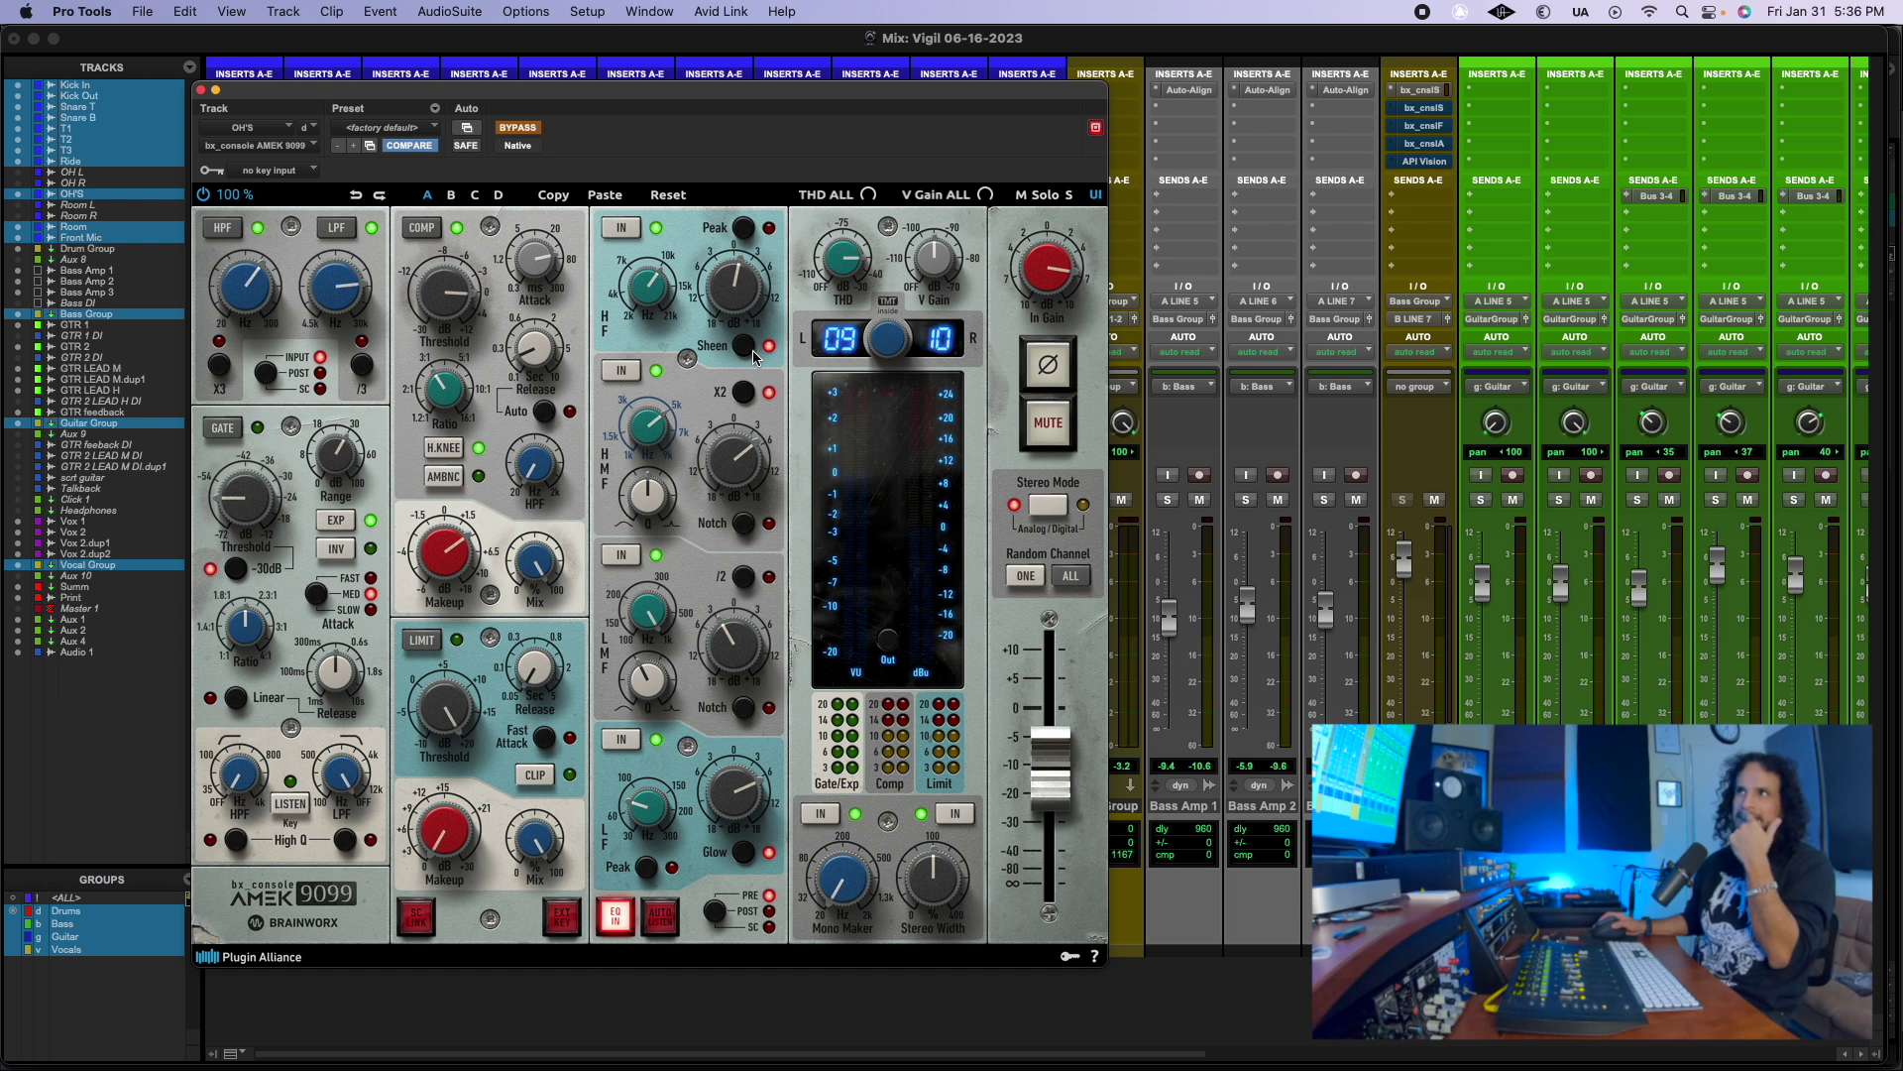
left_click_drag(899, 92, 916, 157)
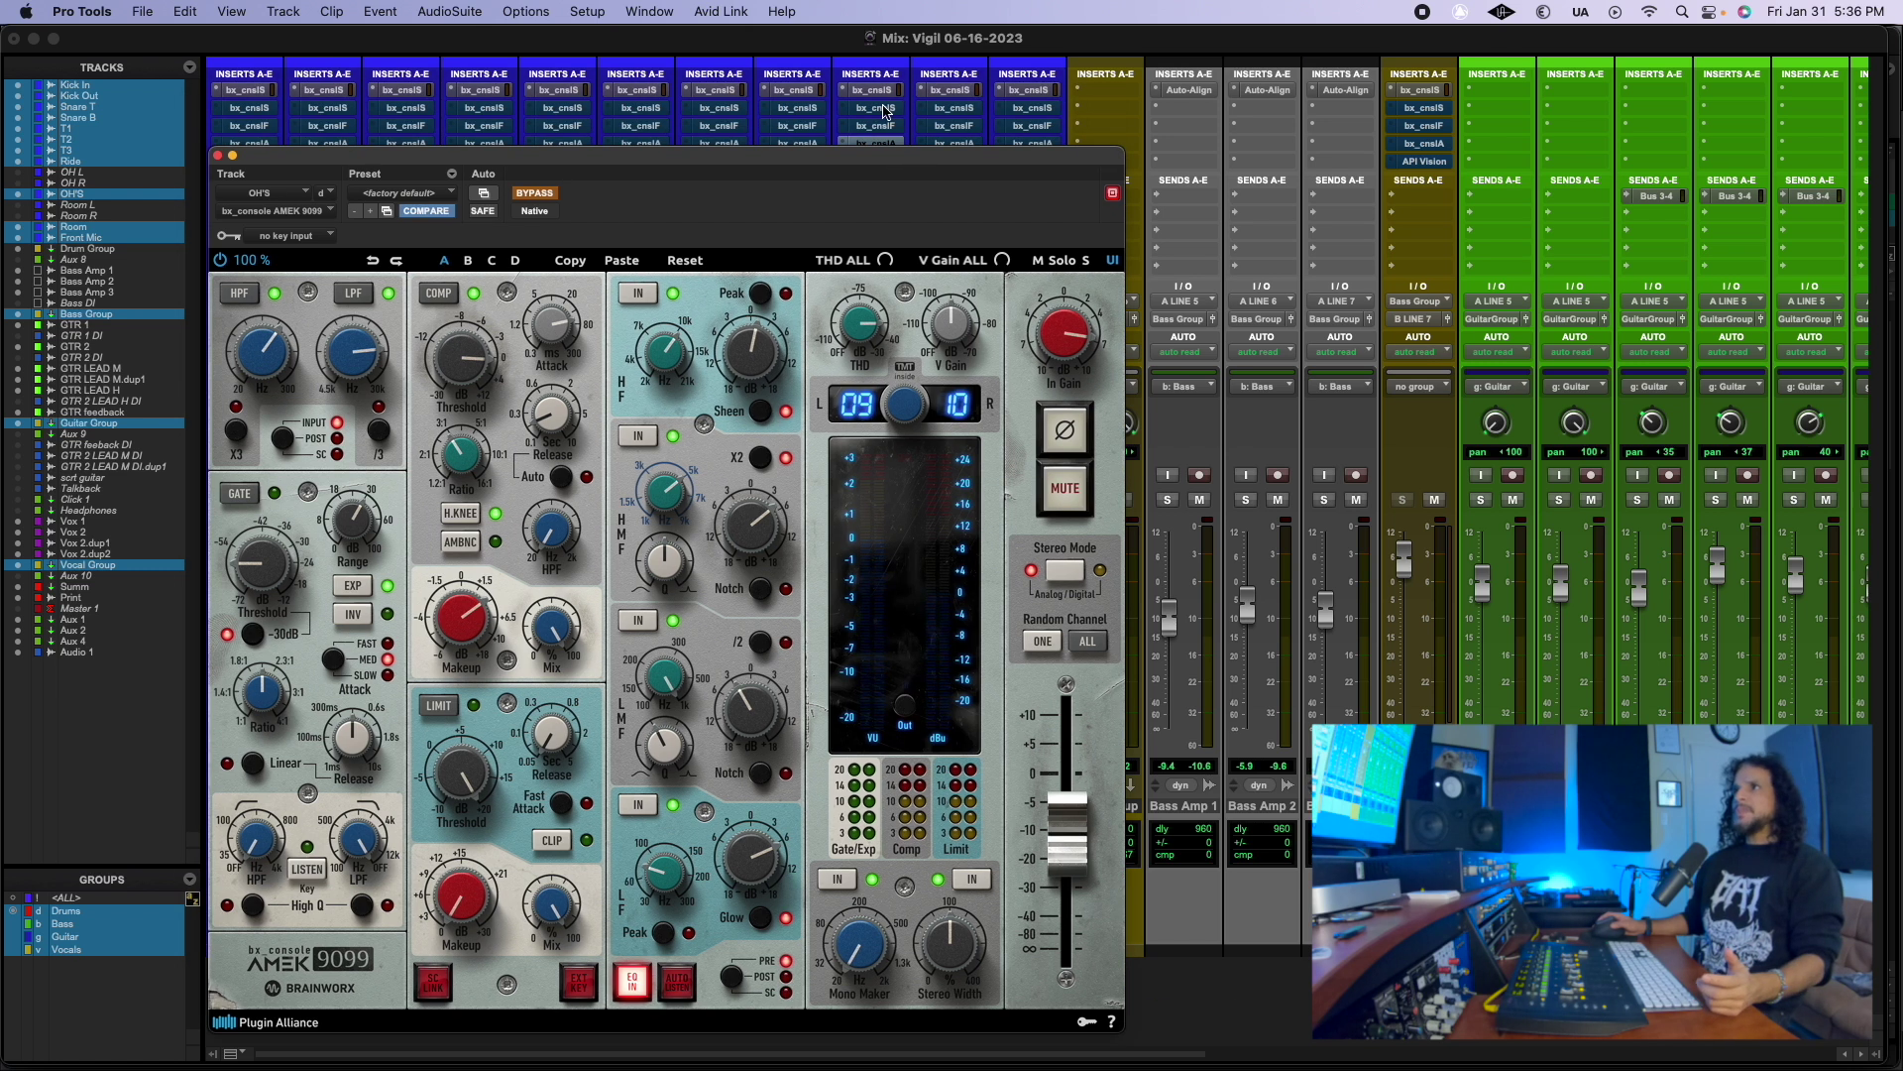
Step: Open the bx_console SSL 4000 E on the OH'S track and toggle its low-frequency Bell switch on and off
left_click(882, 91)
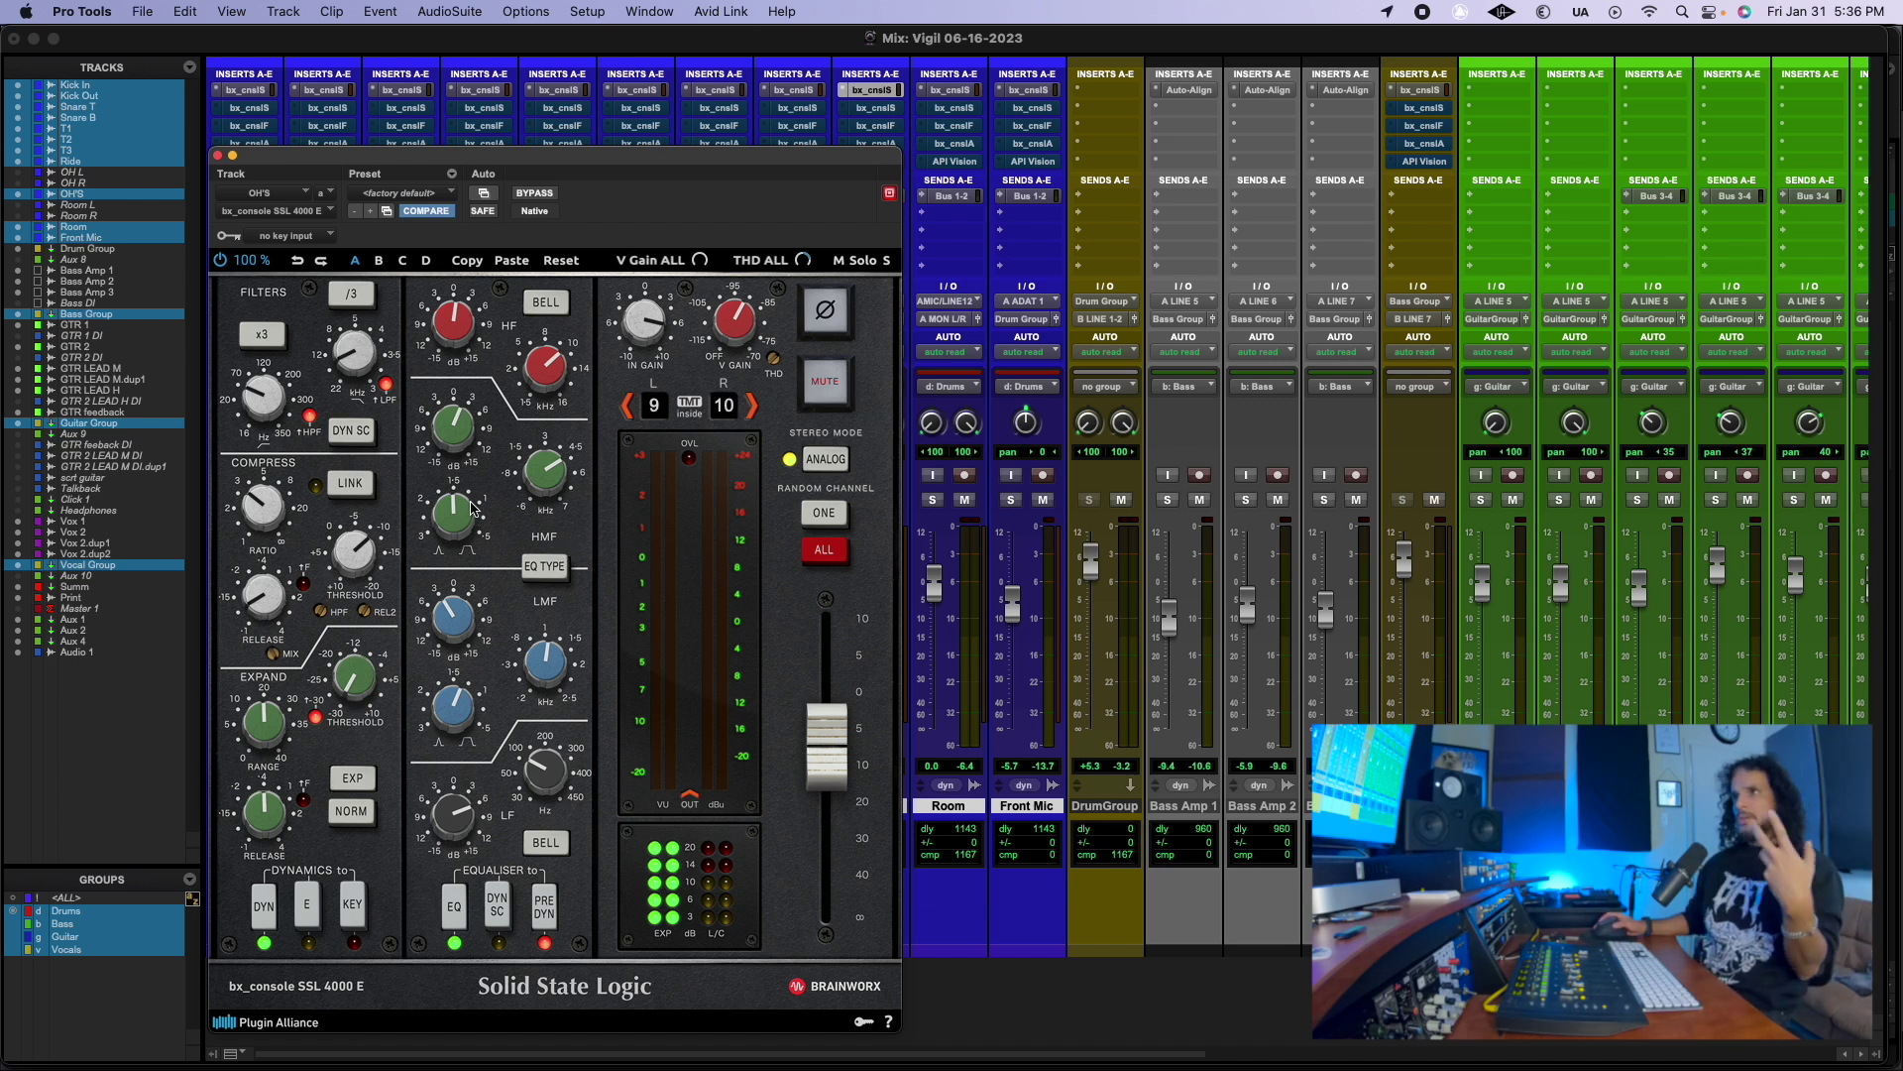
left_click(562, 841)
left_click(561, 846)
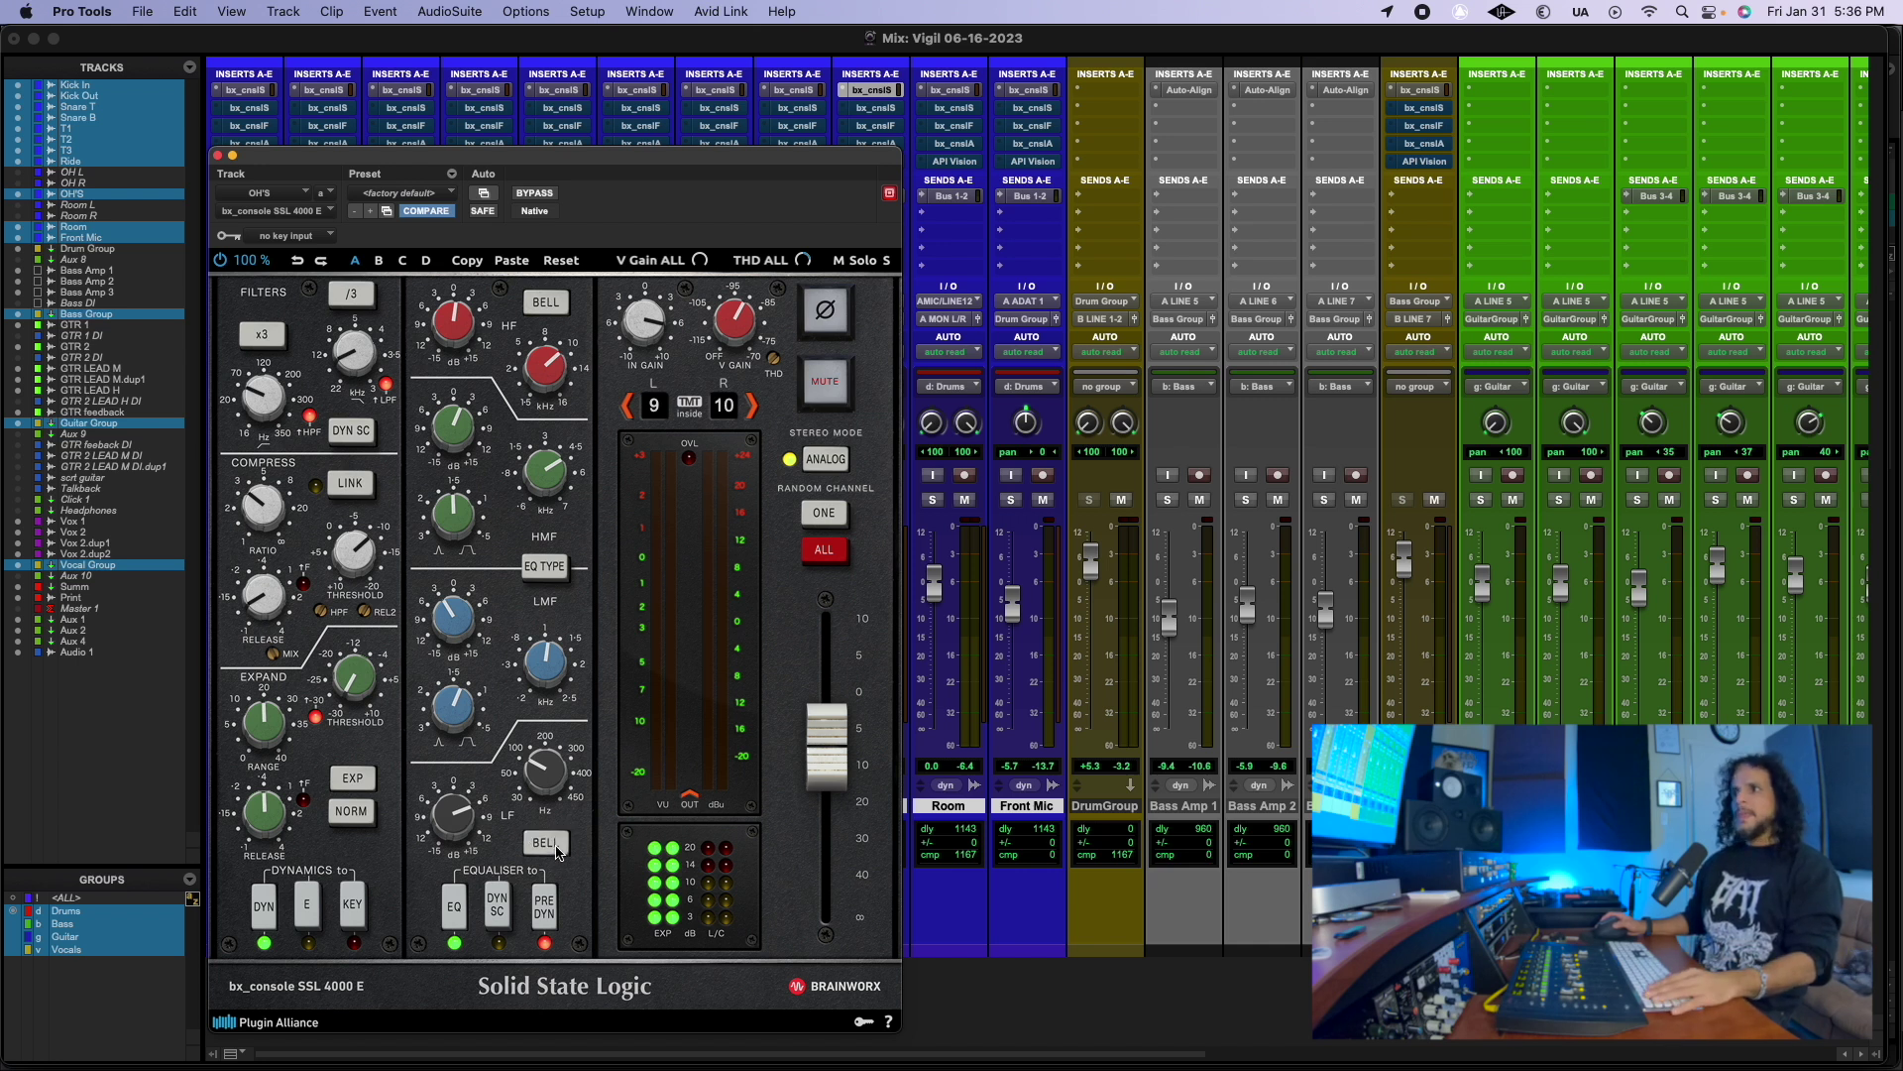
Step: Return from the SSL 4000 E to the AMEK 9099 insert on OH'S, view its controls, and close it
left_click(220, 156)
left_click(860, 145)
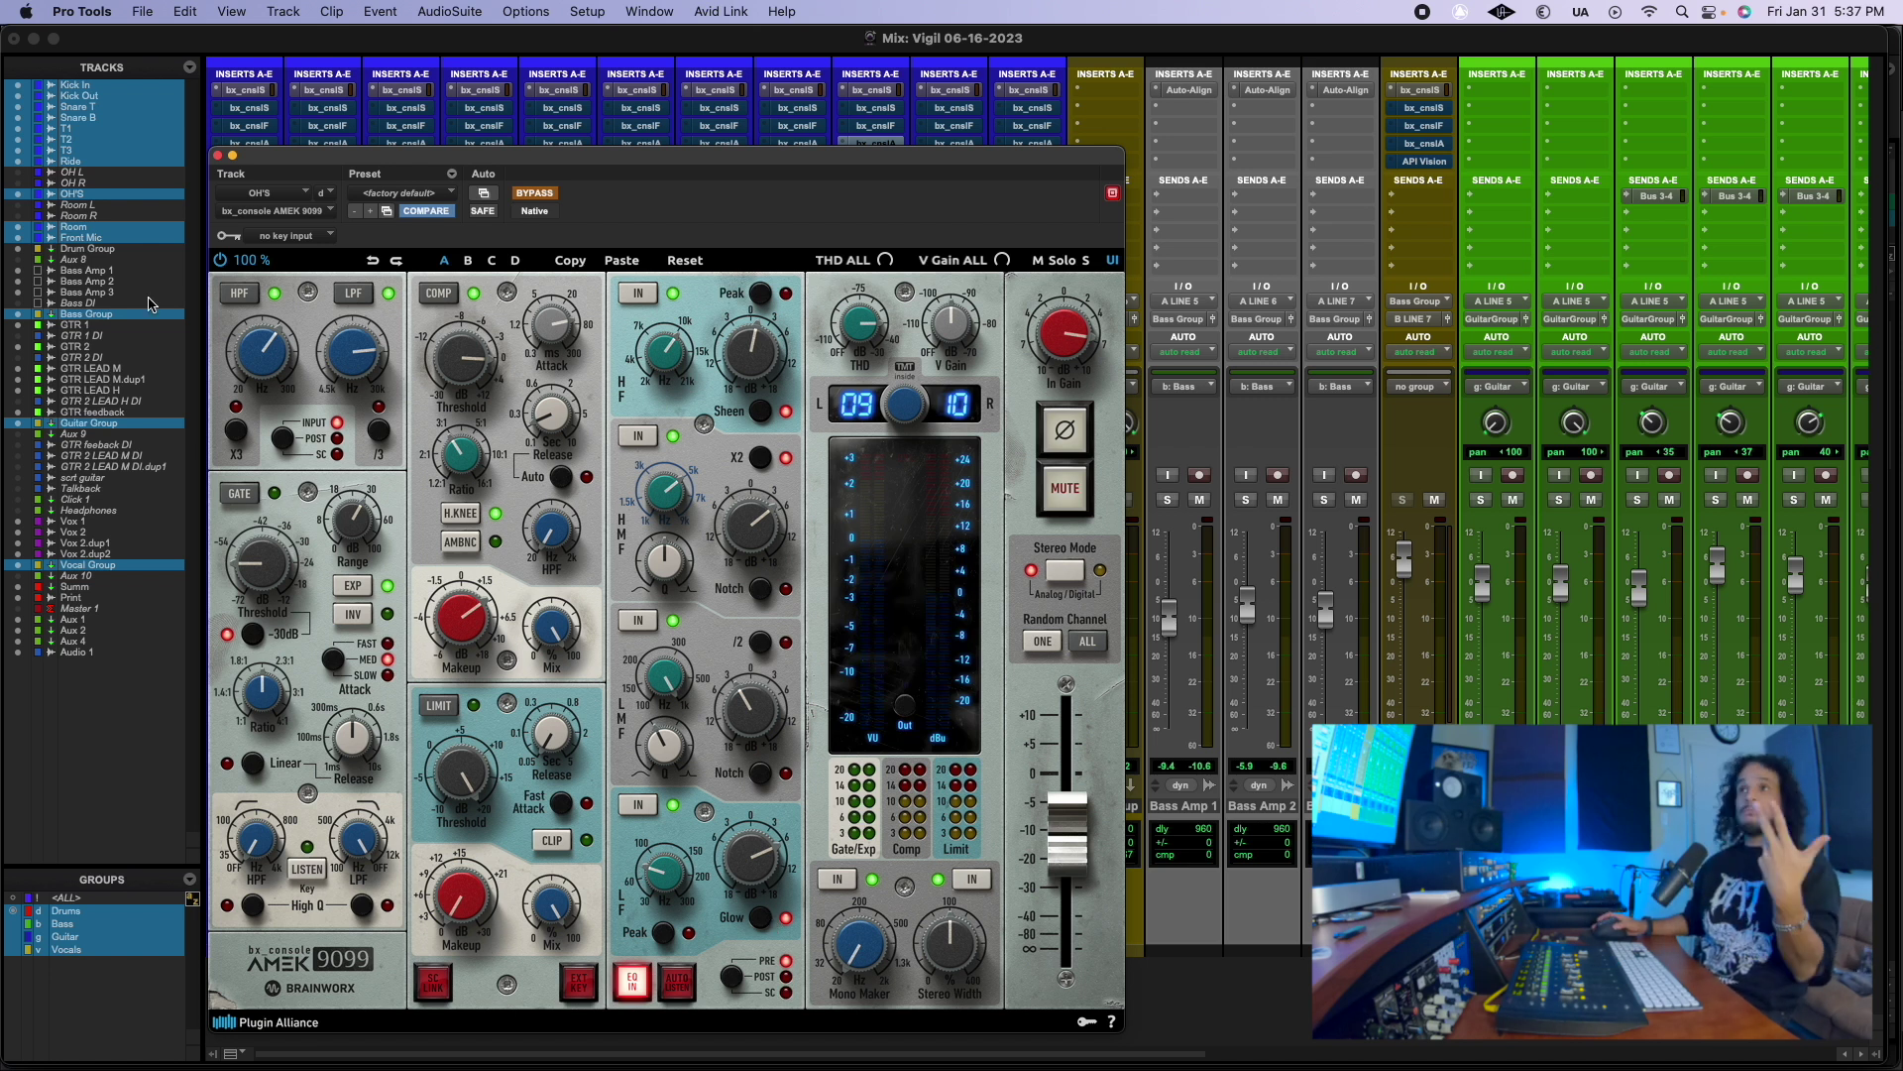
left_click(218, 156)
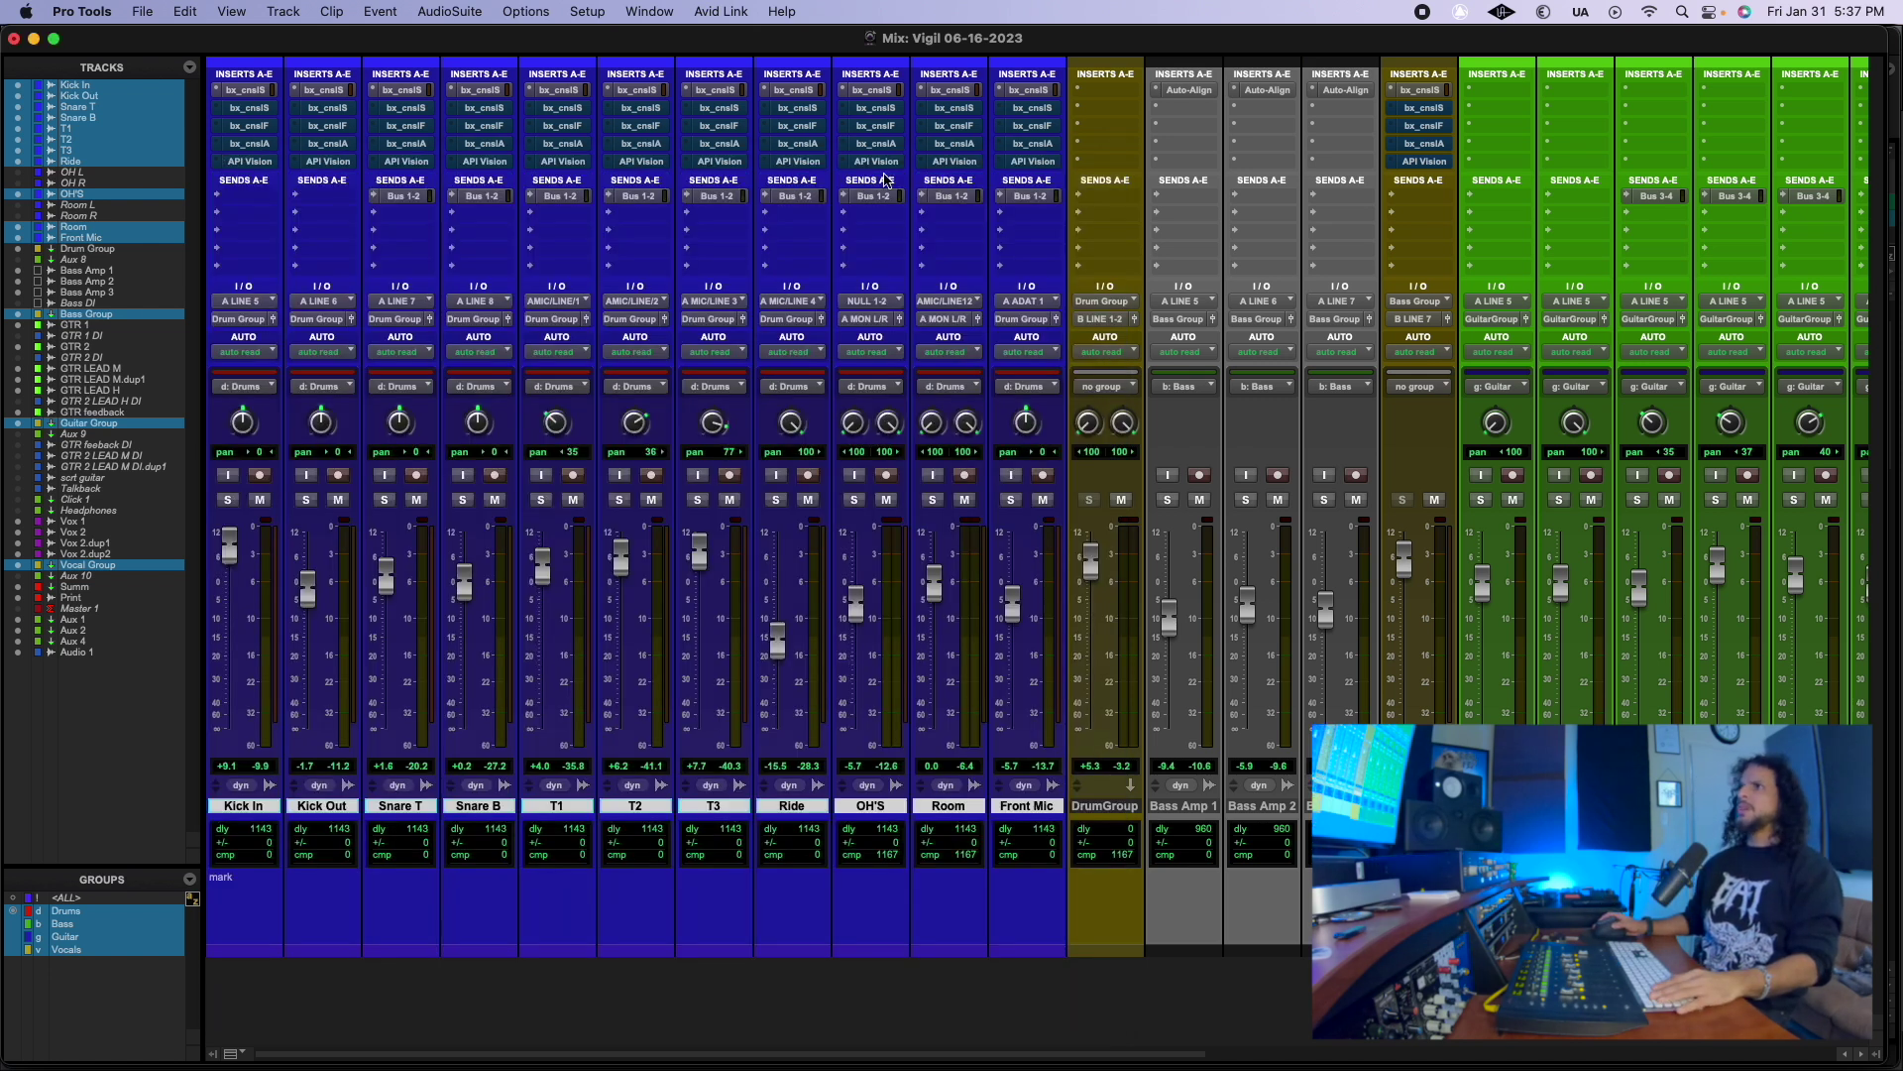
Step: Open the API Vision Channel Strip on OH'S and compare its 560L and 550L equaliser types, returning to 550L
left_click(877, 160)
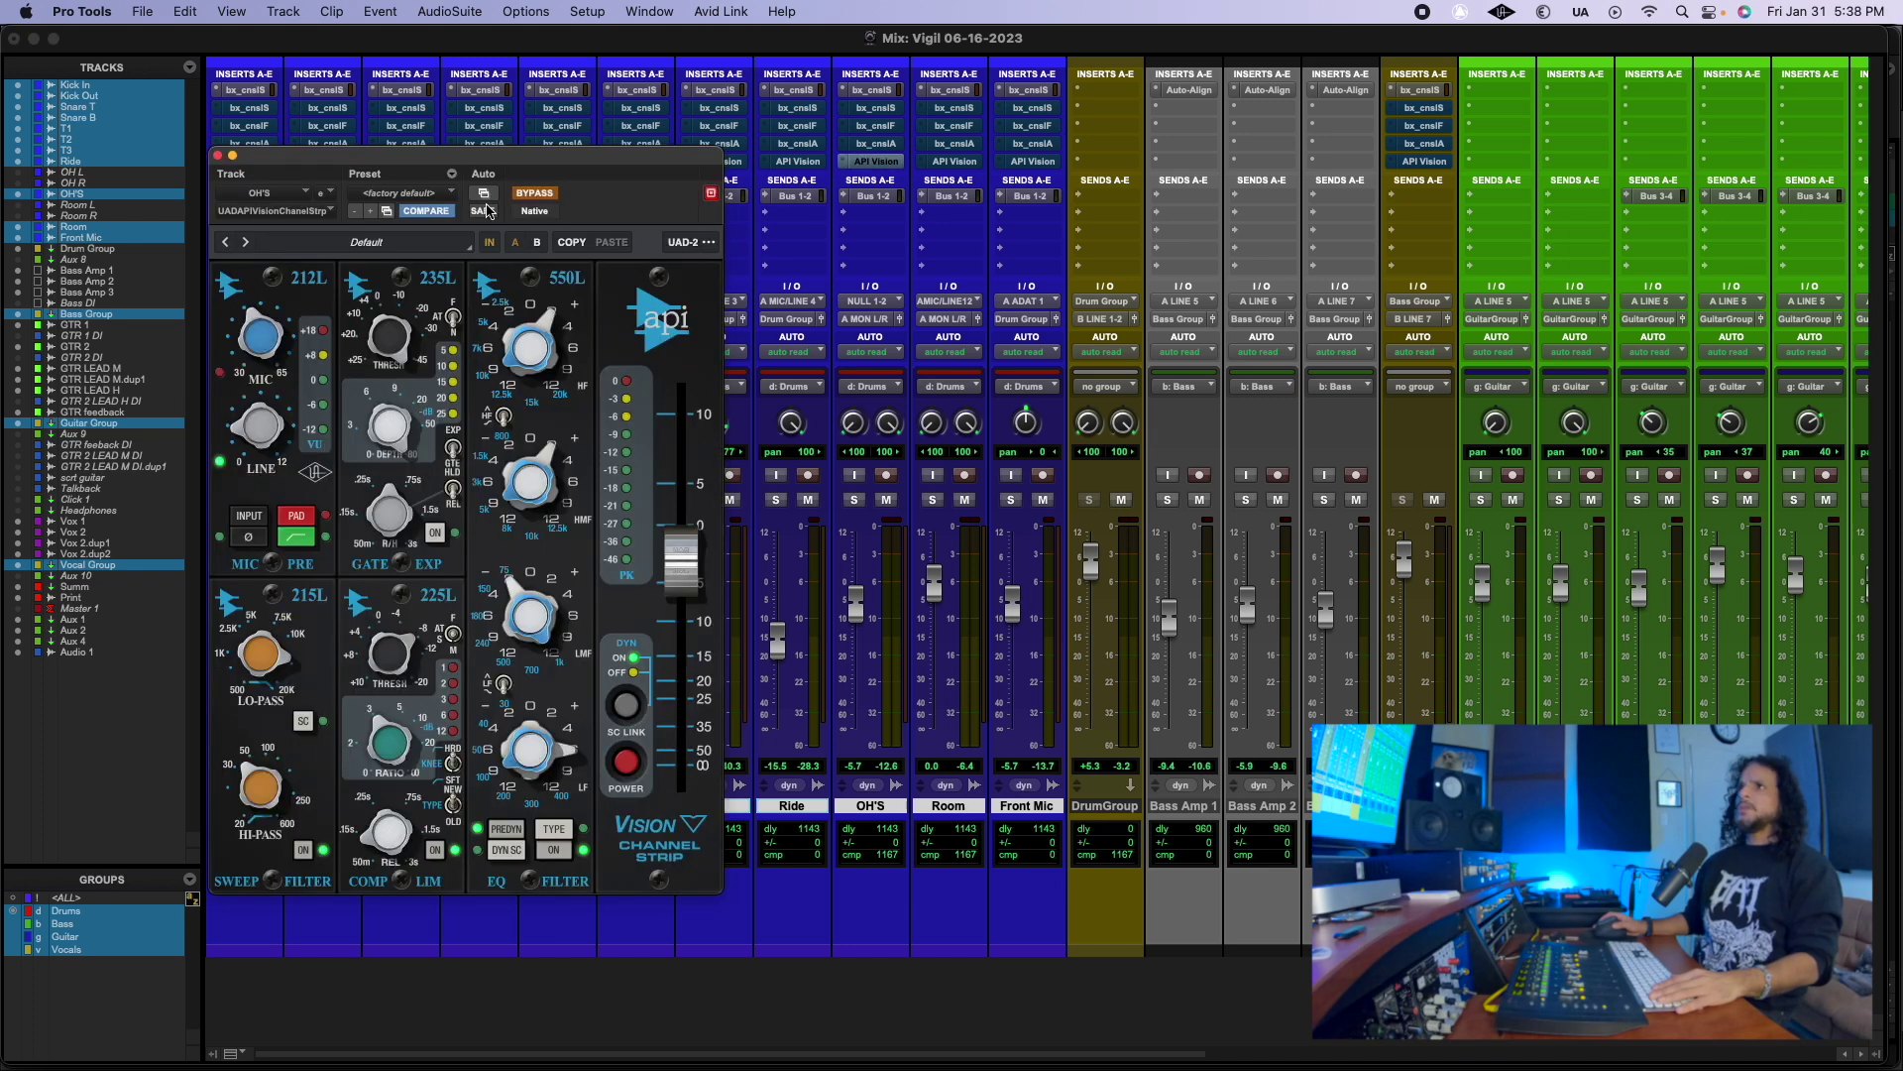
left_click_drag(503, 165, 787, 166)
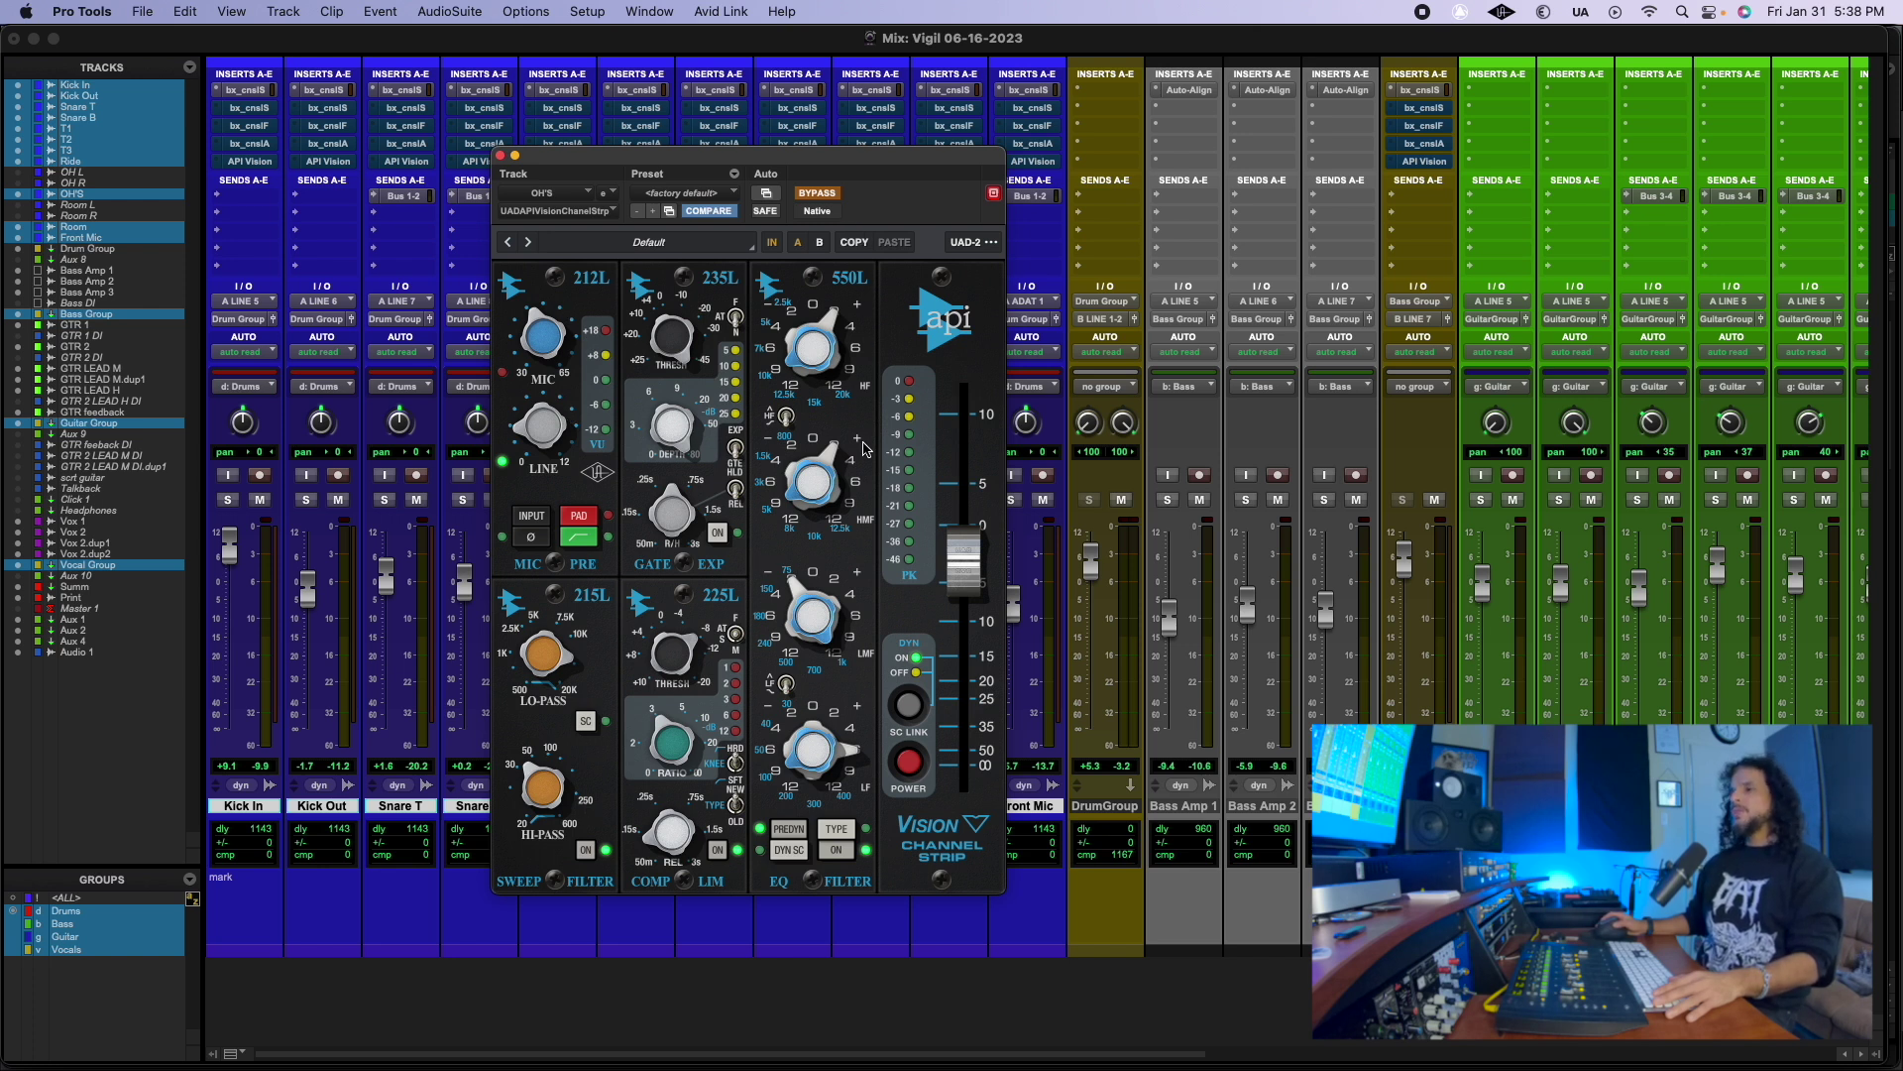
left_click(837, 830)
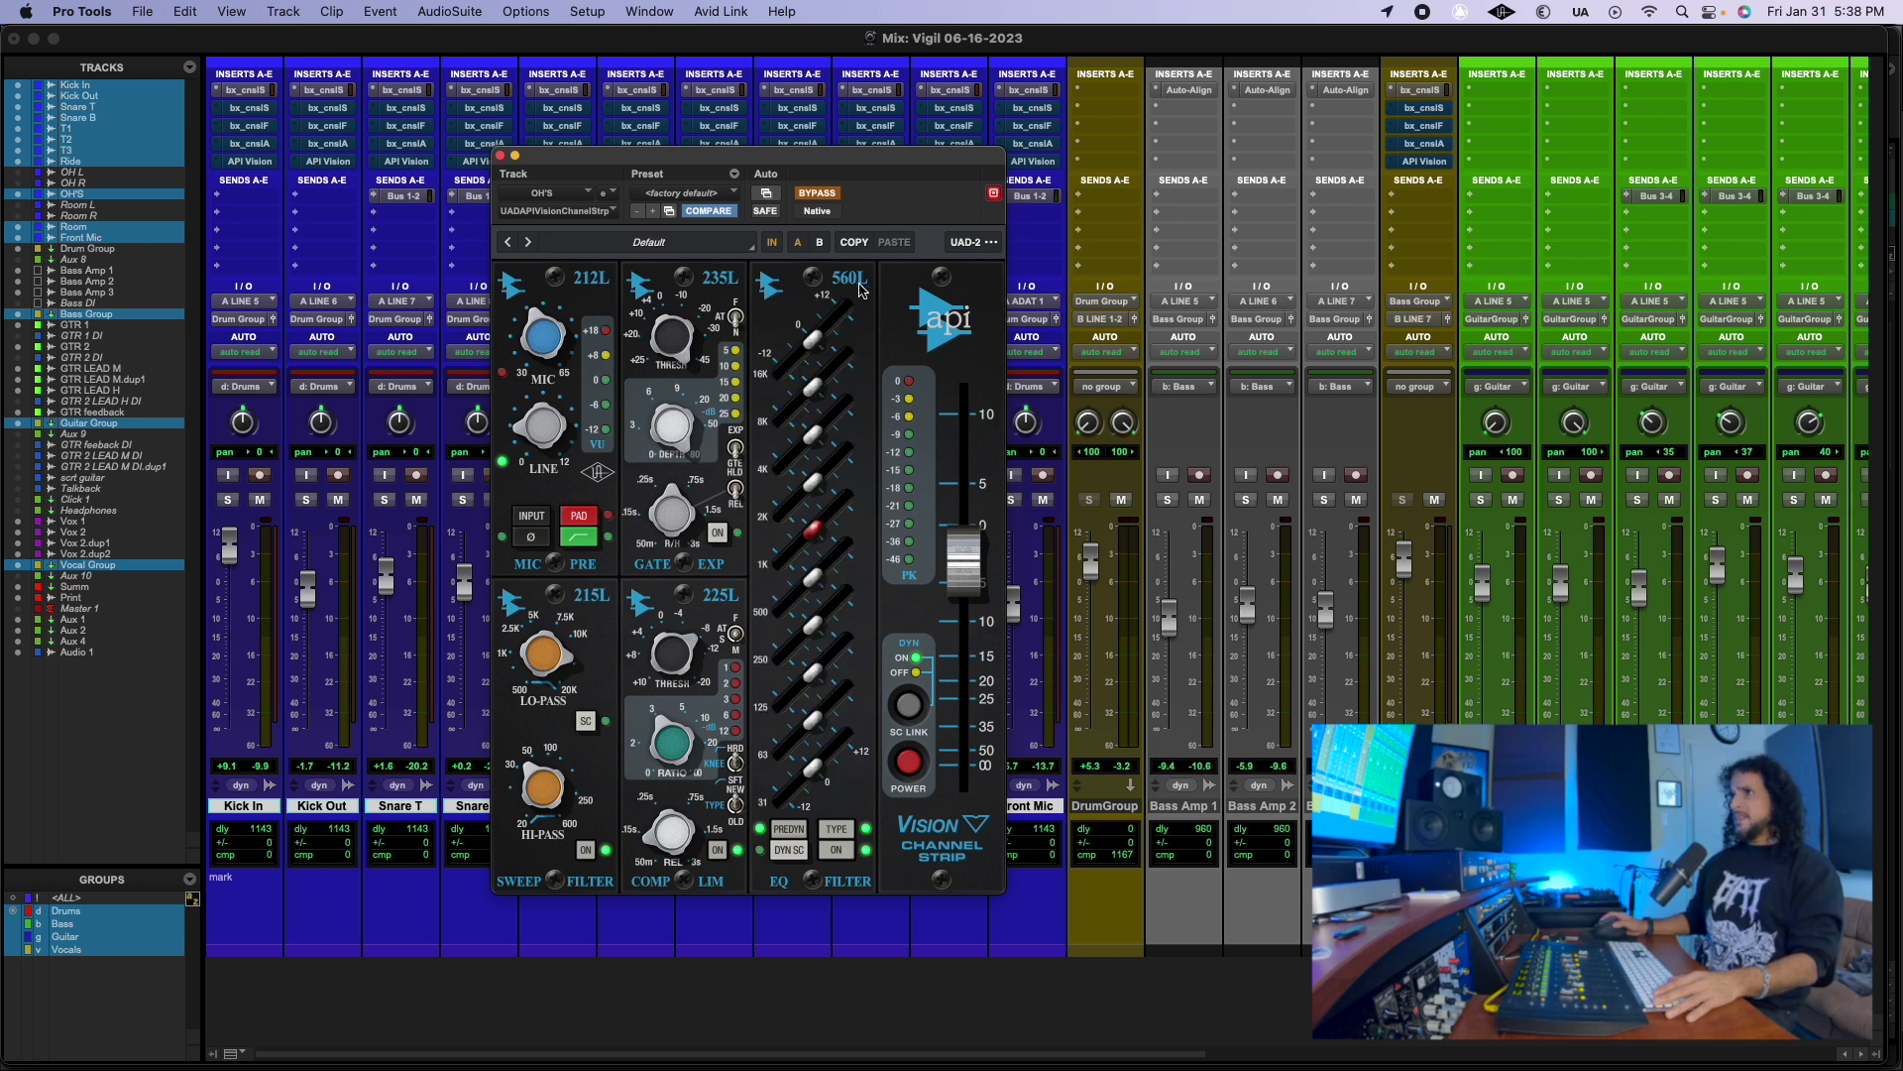
left_click(835, 838)
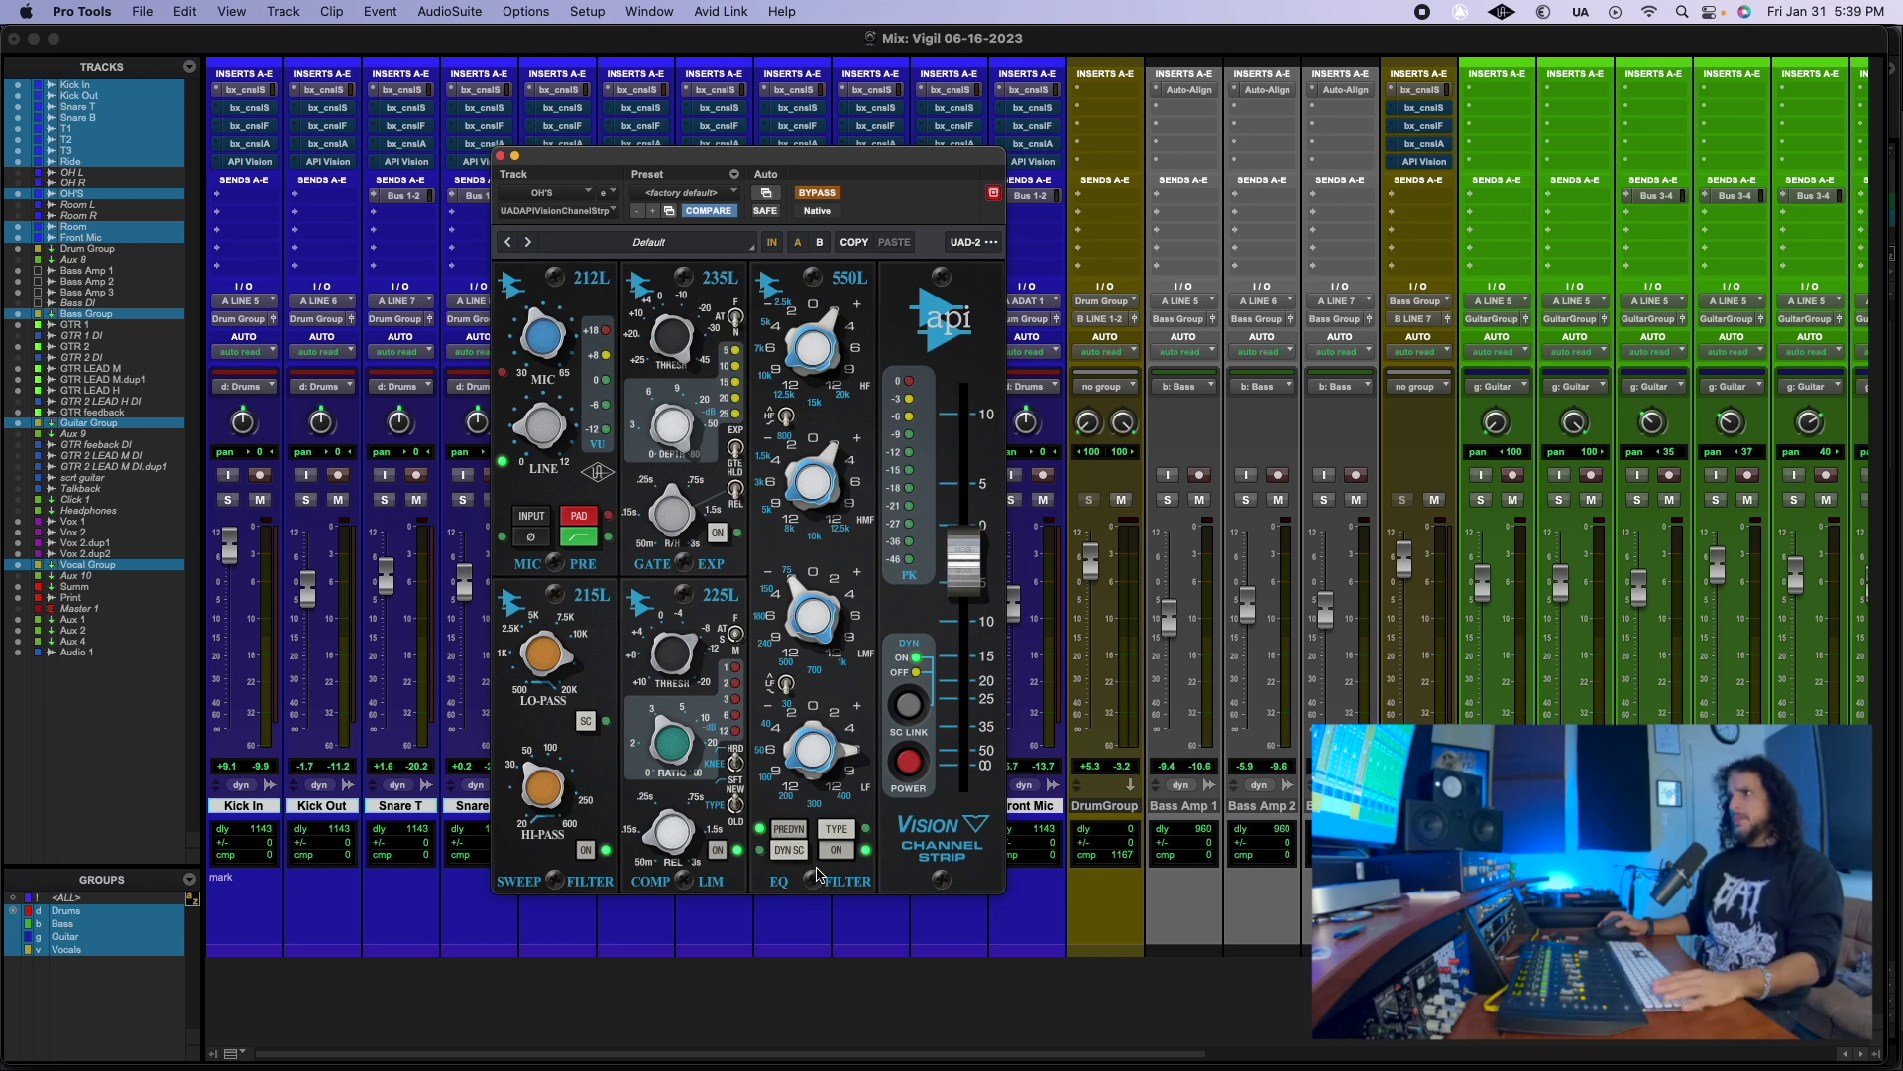
Step: Demonstrate the pre-dynamics and EQ on switches of the OH'S API Vision strip by toggling them, and close the plugin
left_click(803, 833)
left_click(803, 833)
left_click(803, 833)
left_click(803, 833)
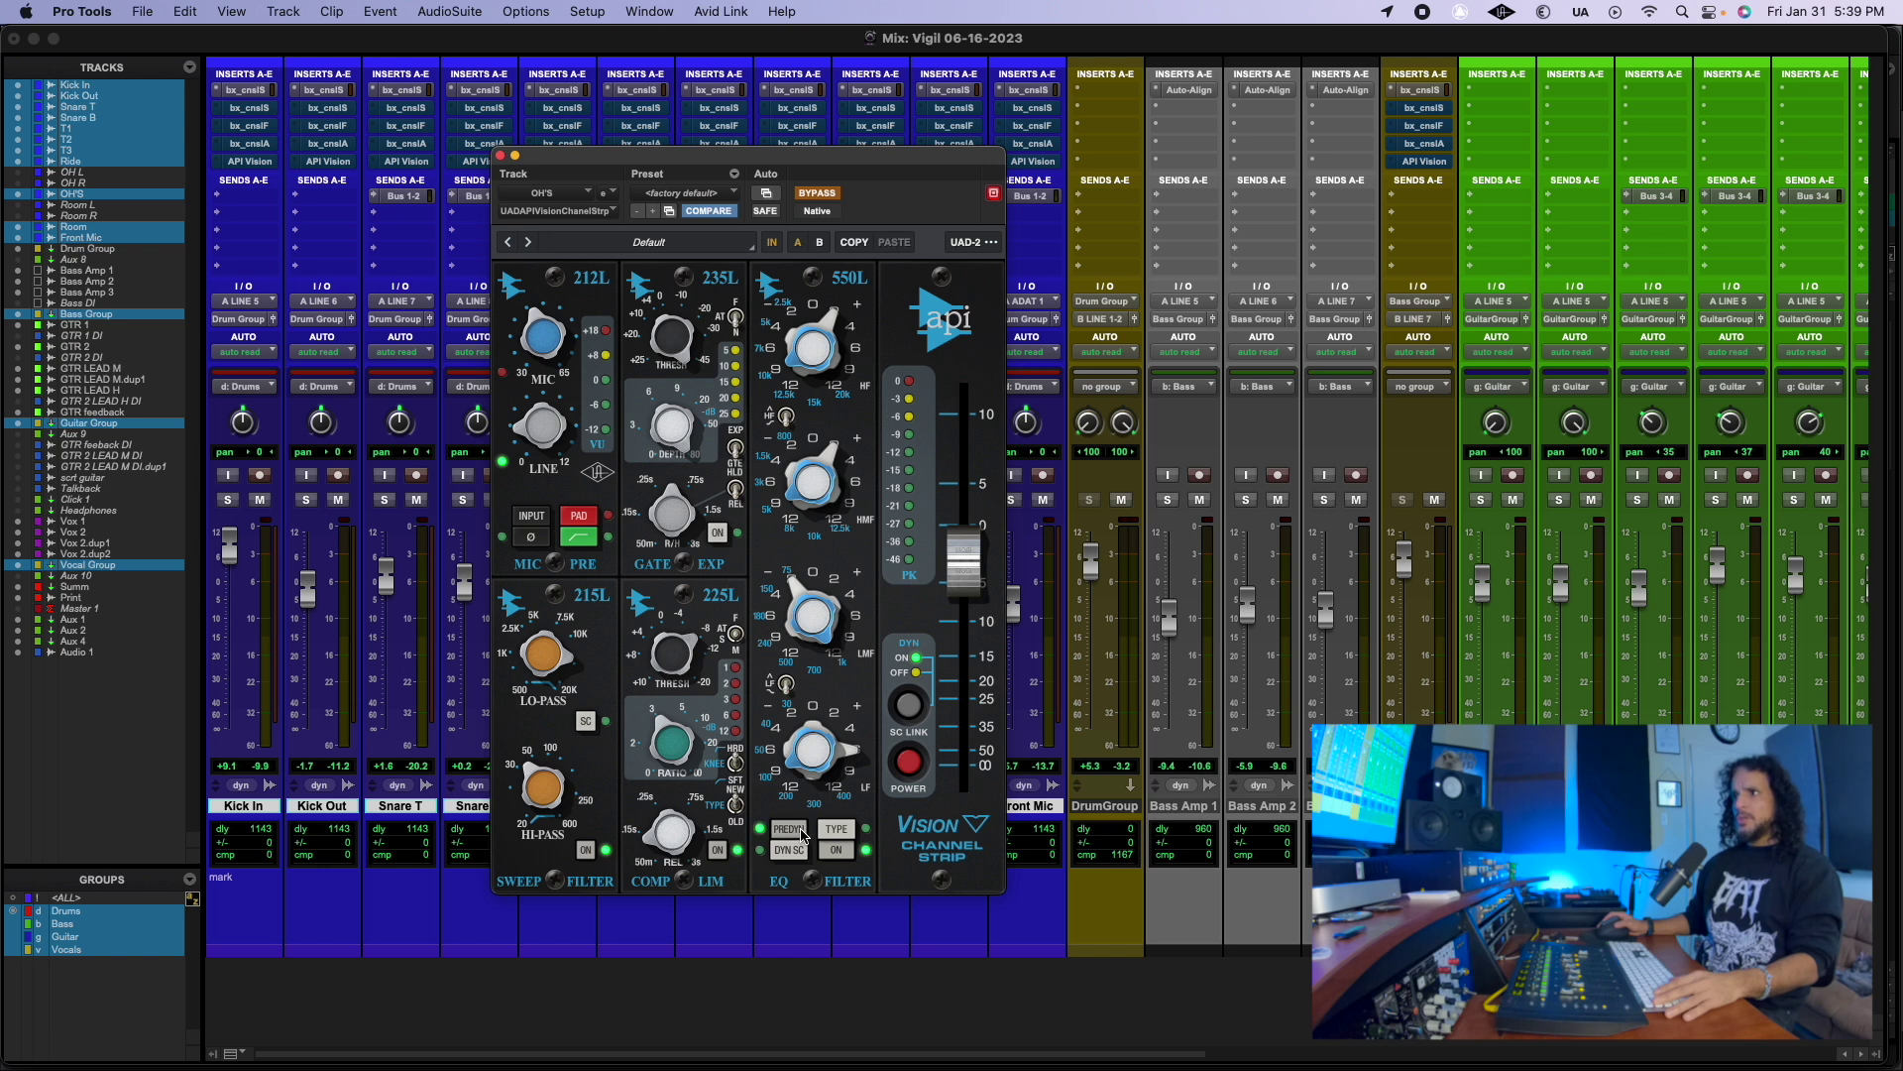
left_click(850, 855)
left_click(850, 855)
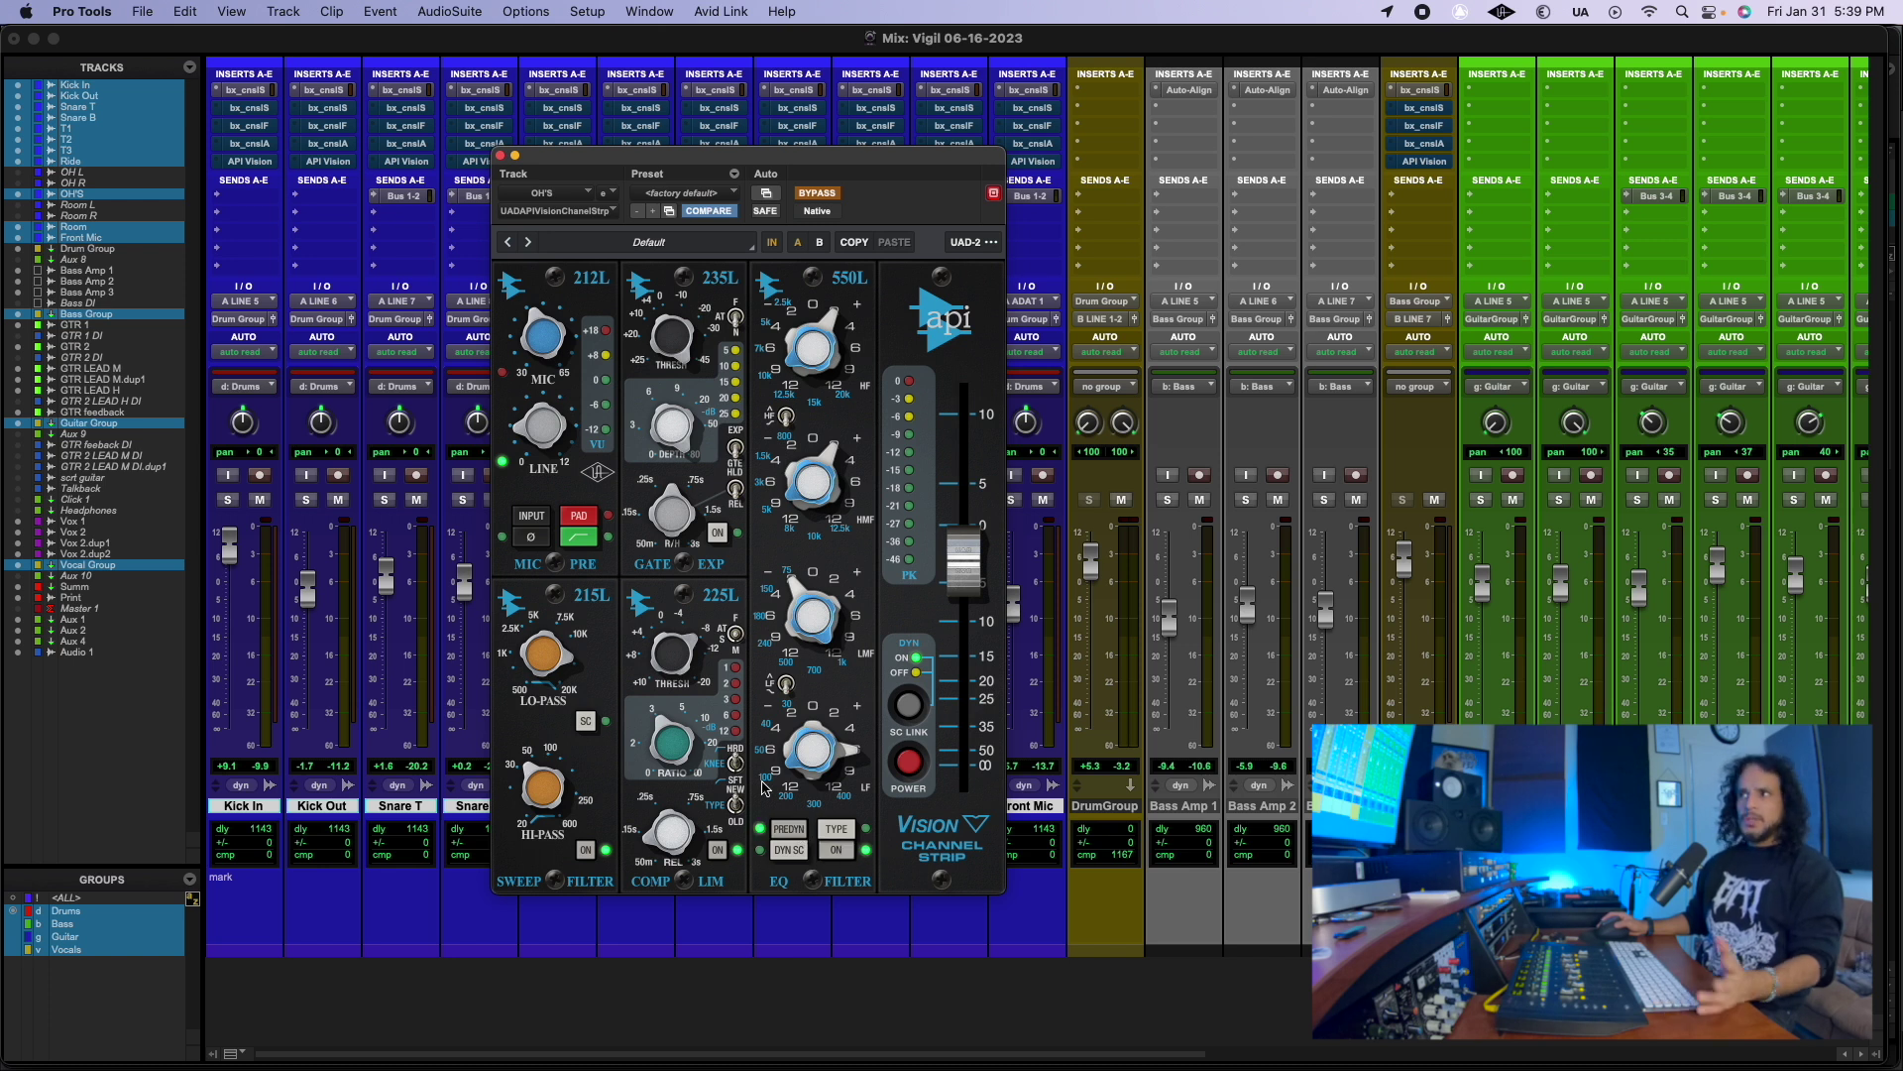
left_click(501, 157)
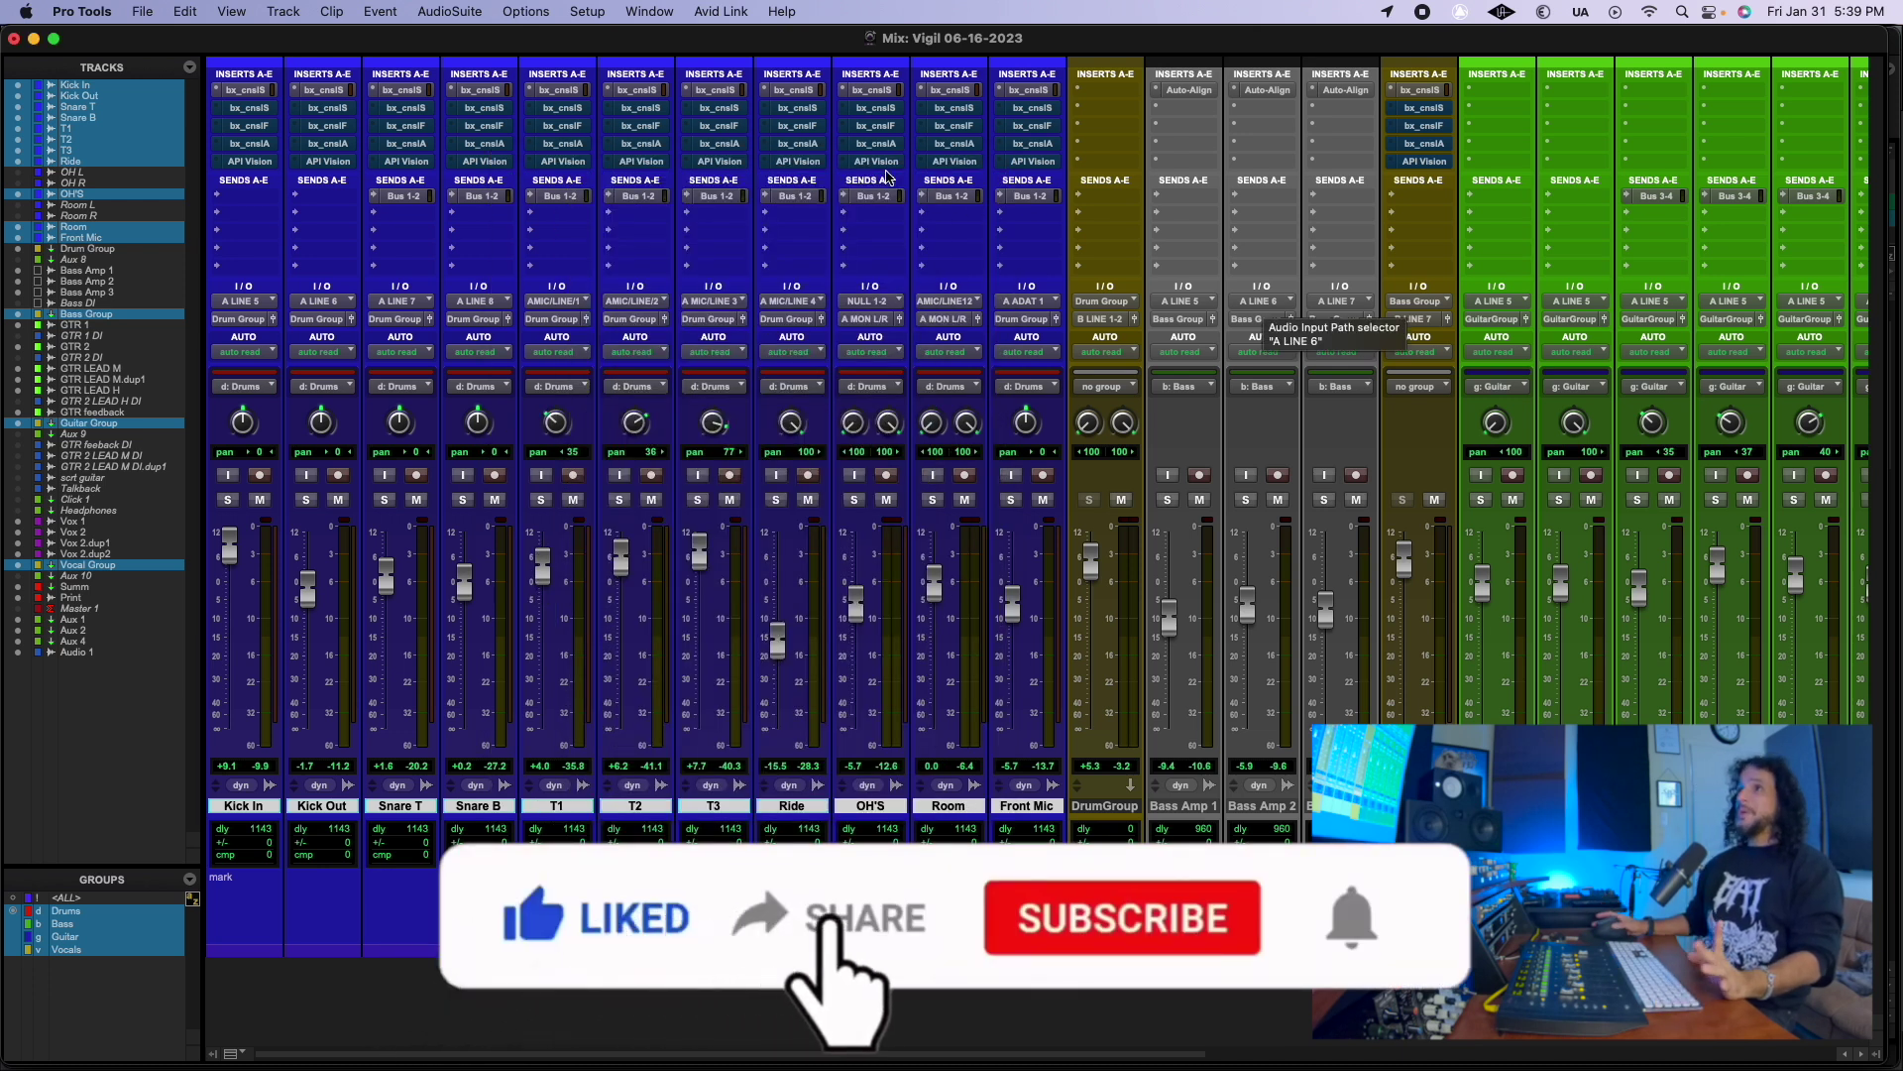
Step: View the bx_console SSL 4000 E on Snare B and on the Guitar Group, keeping the latter open beside its inserts
left_click(483, 90)
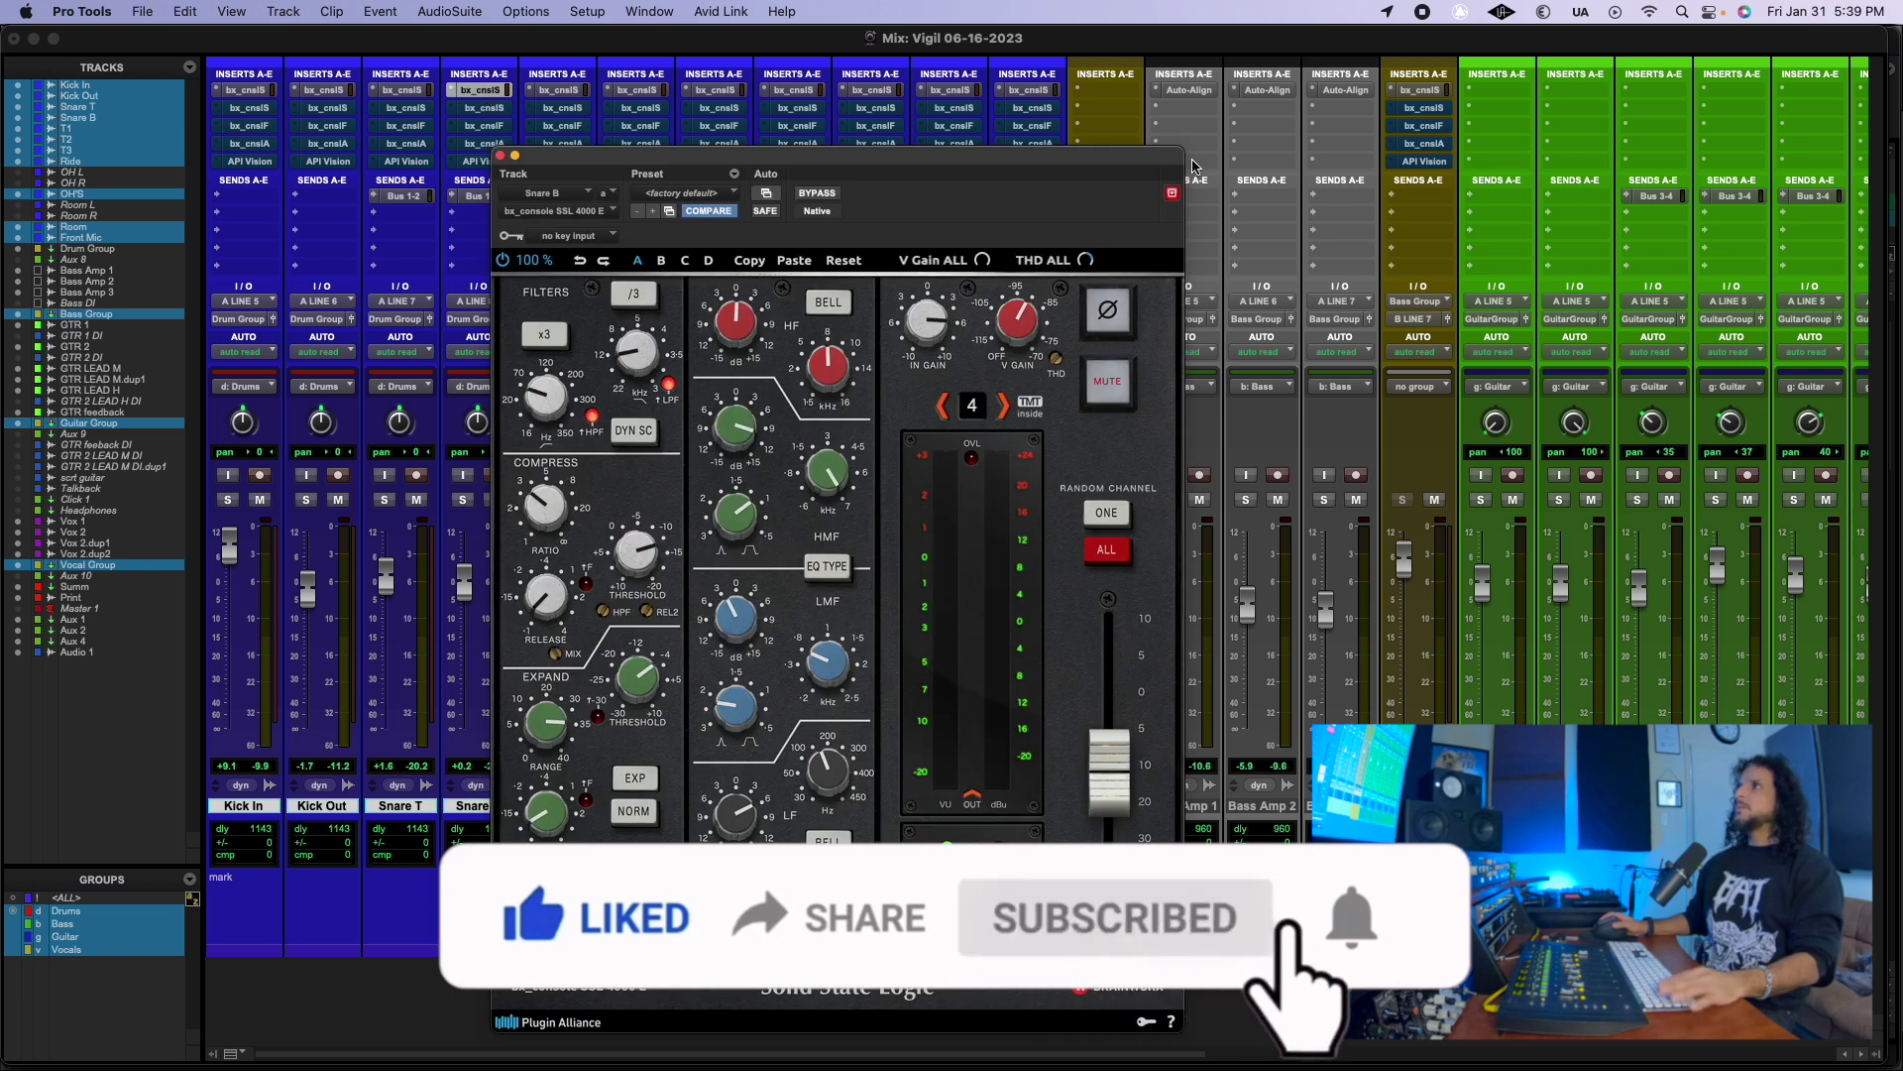
left_click(500, 157)
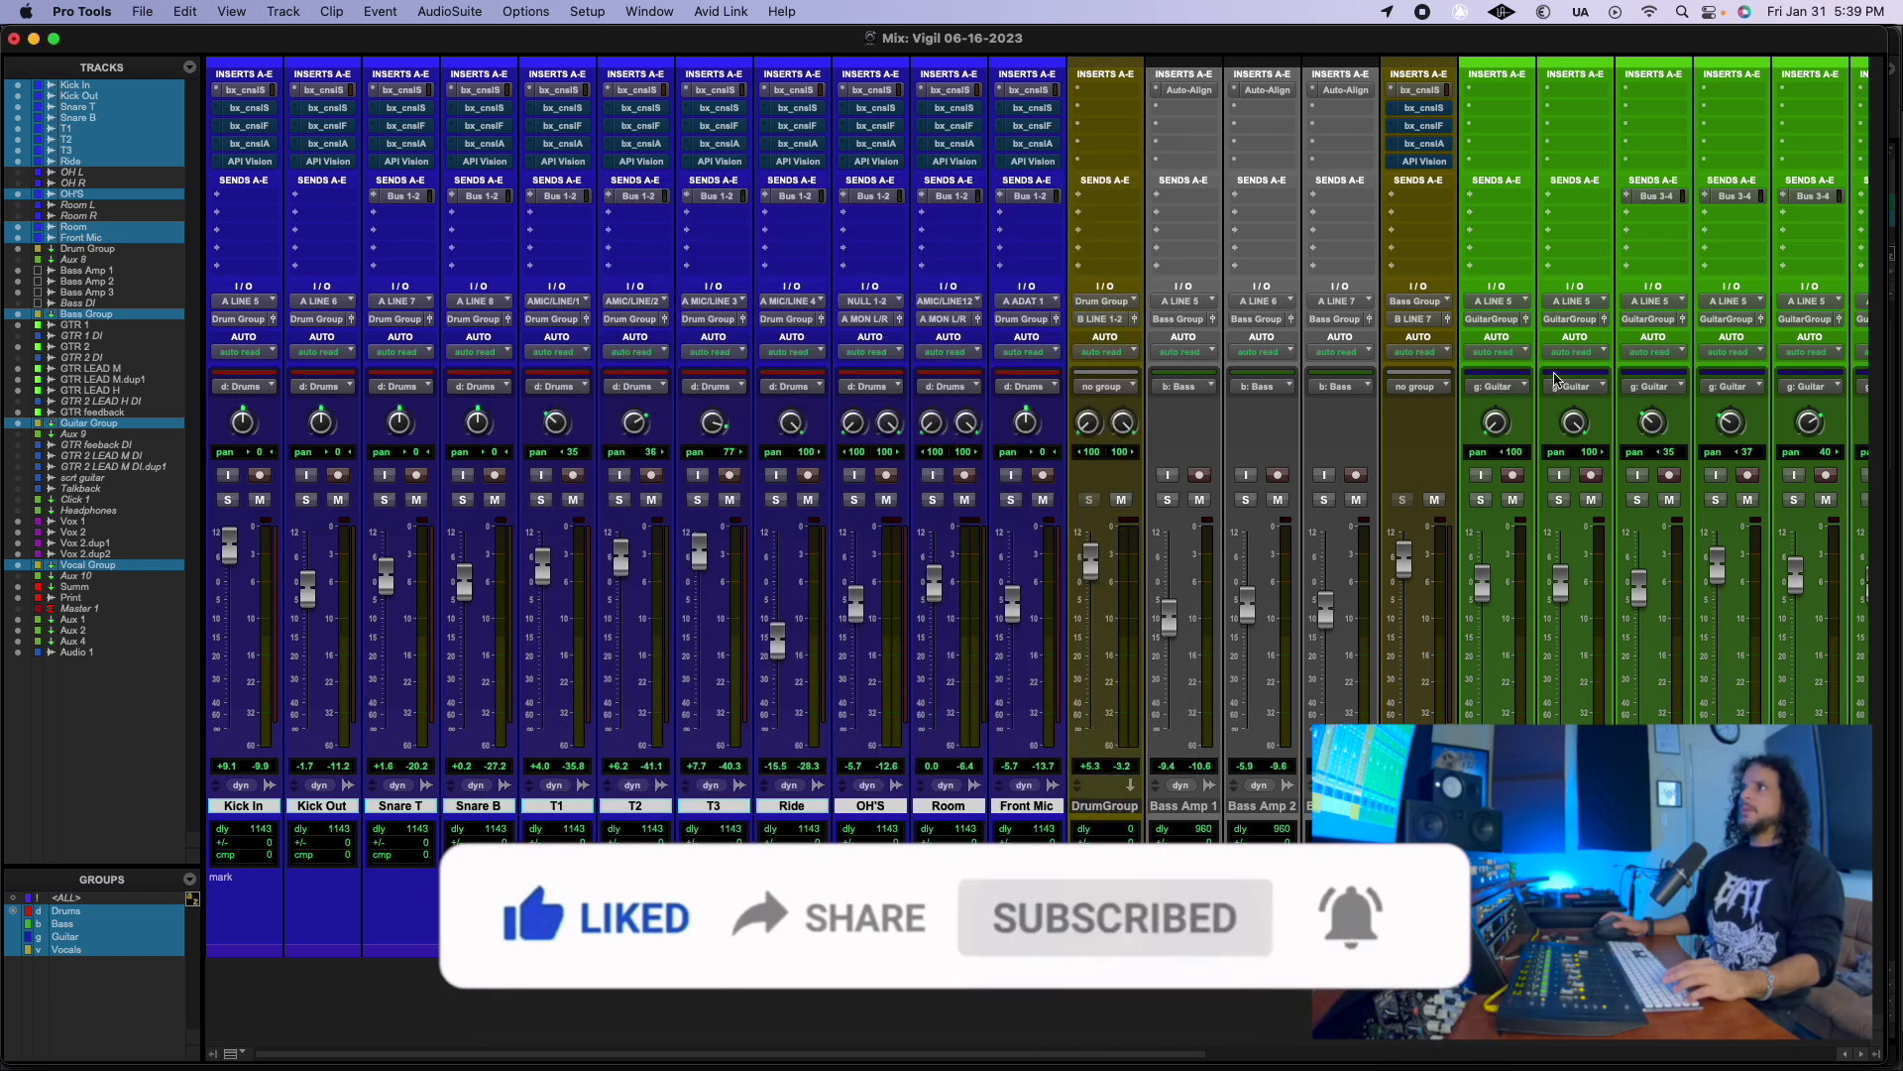
scroll(1309, 64, "right", 10)
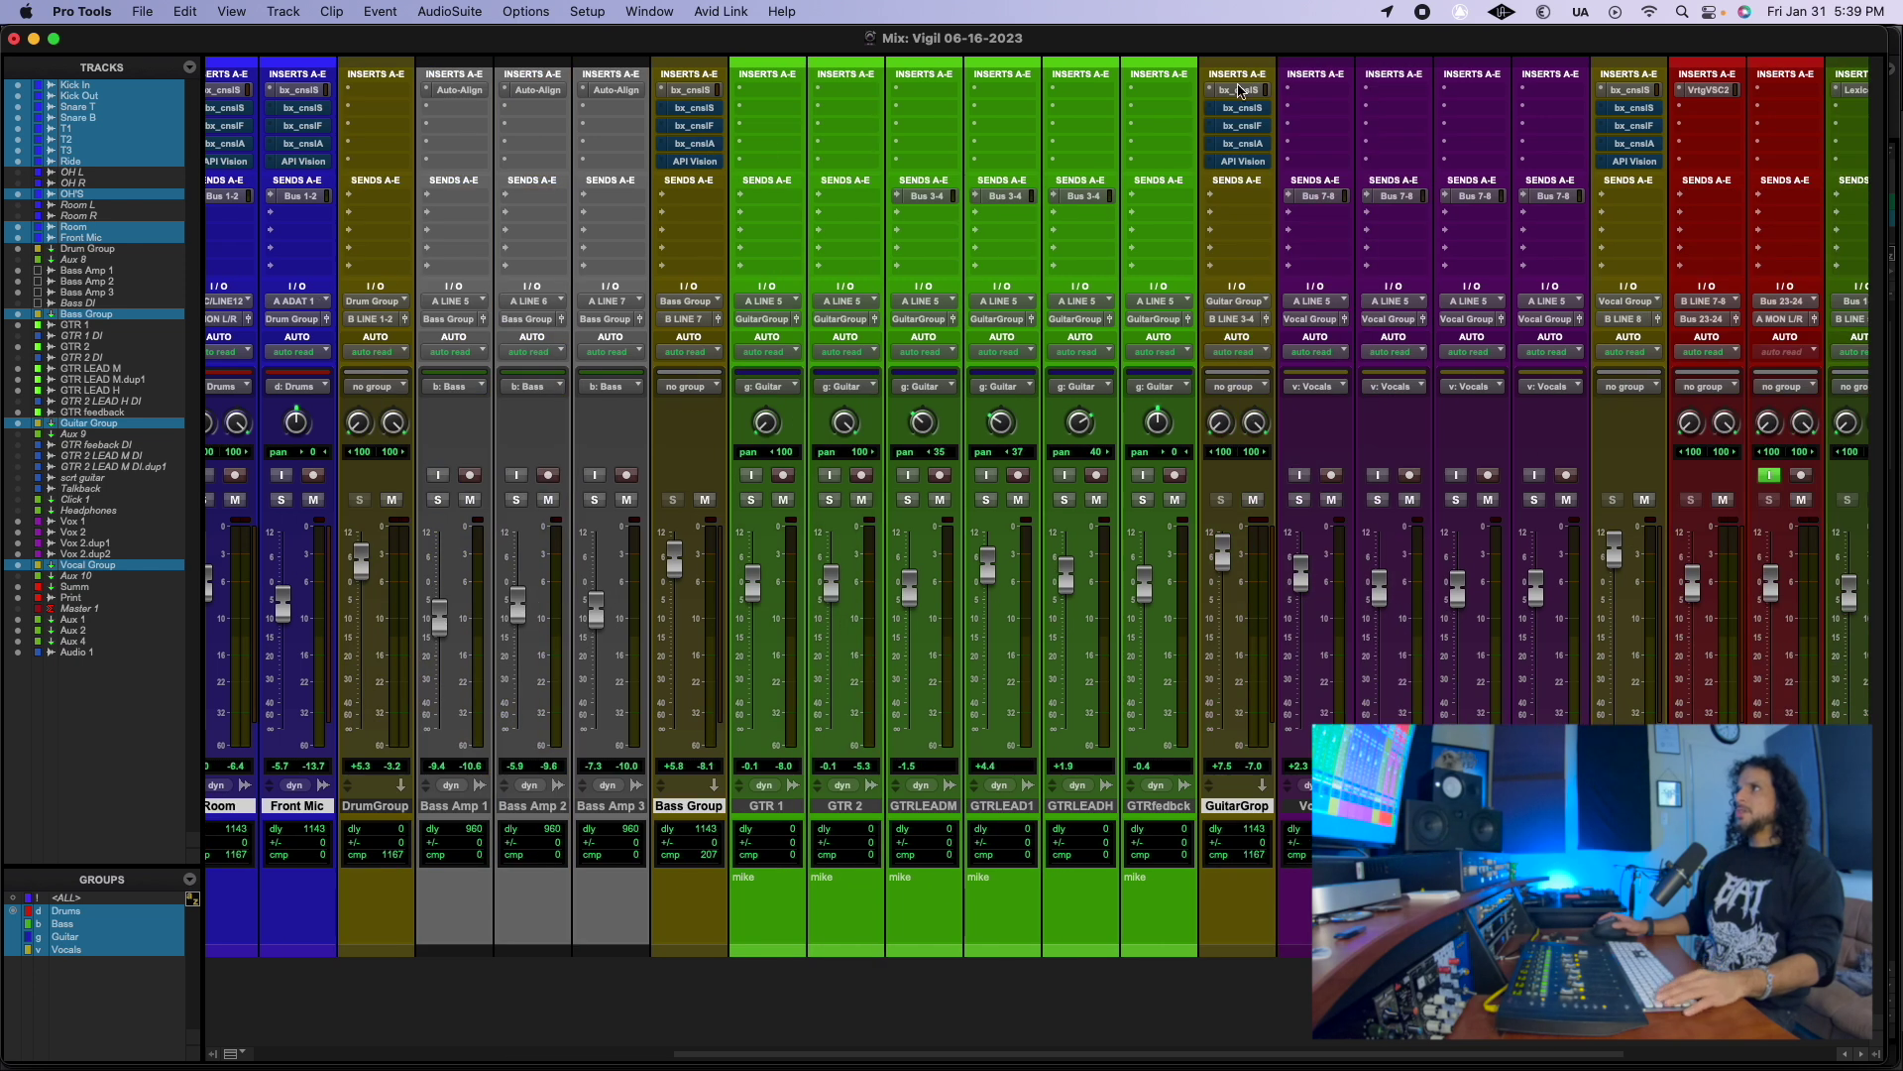
left_click(1240, 90)
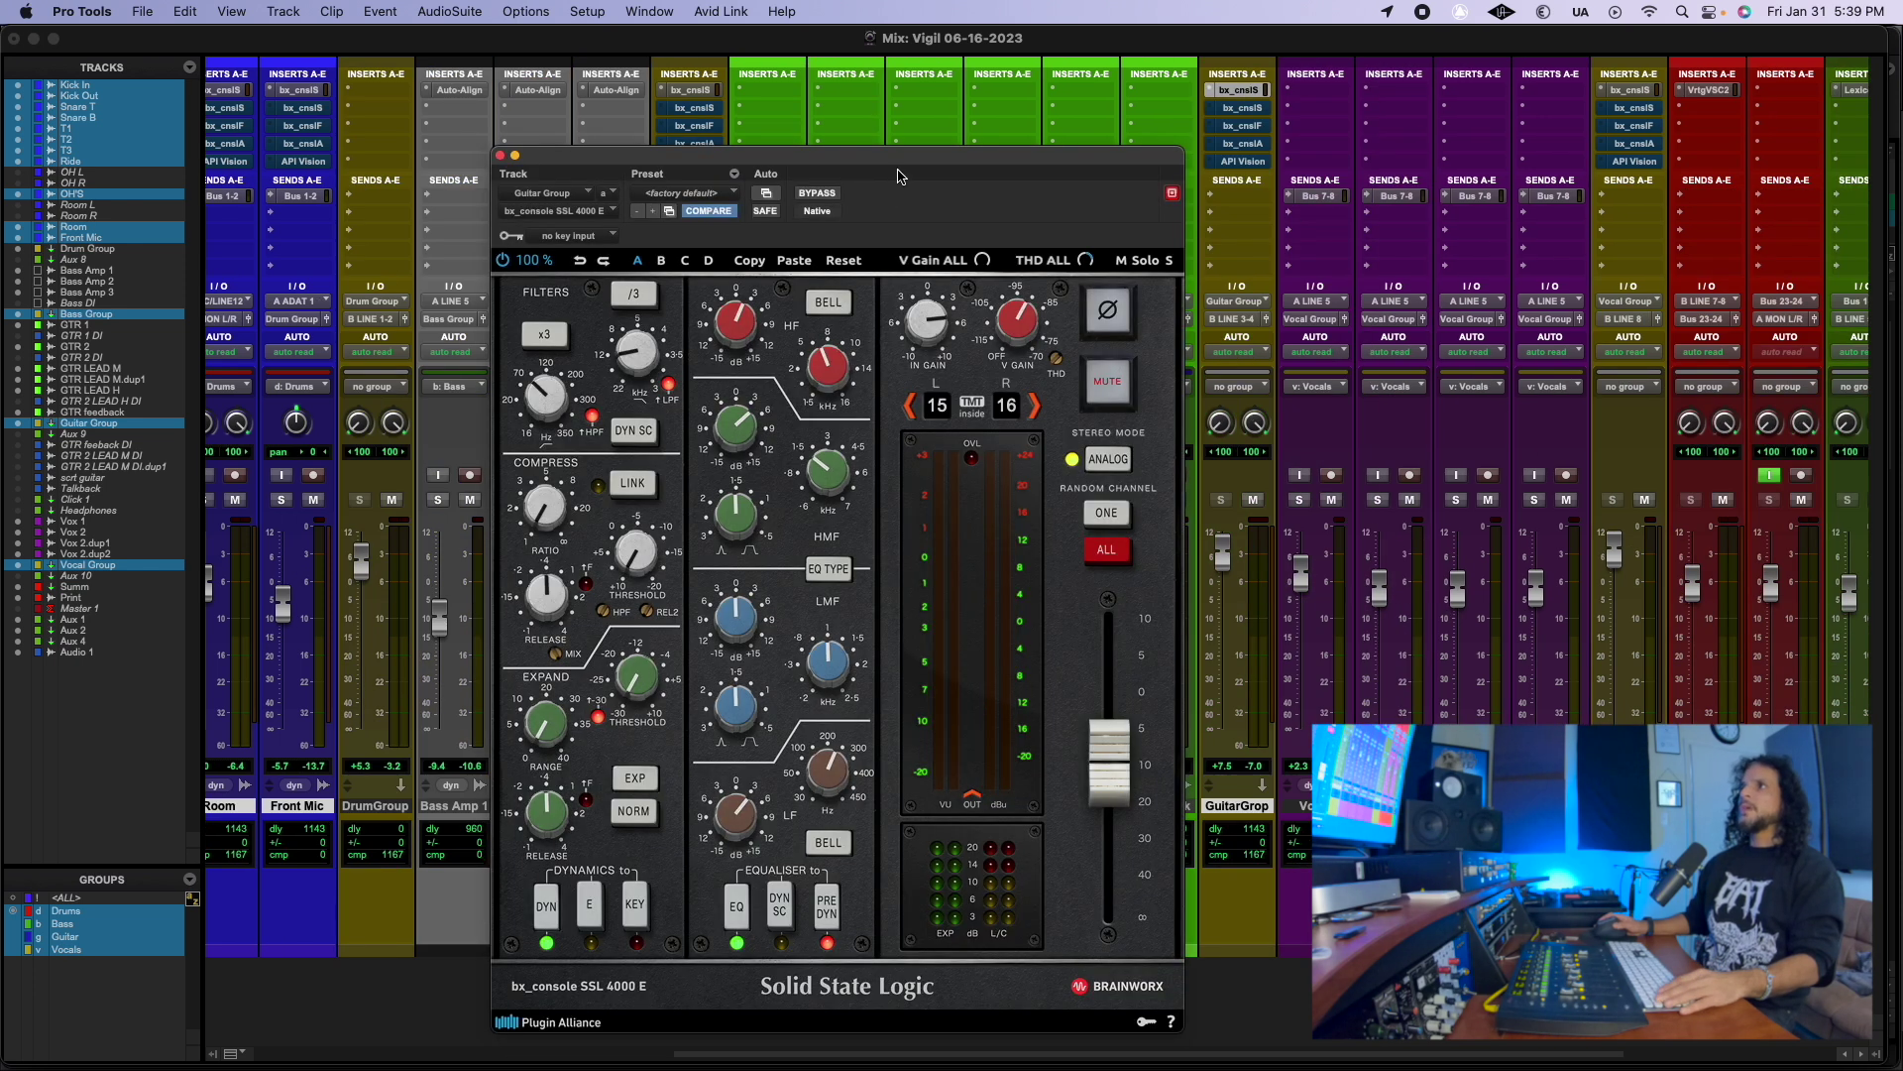
left_click_drag(899, 161, 593, 27)
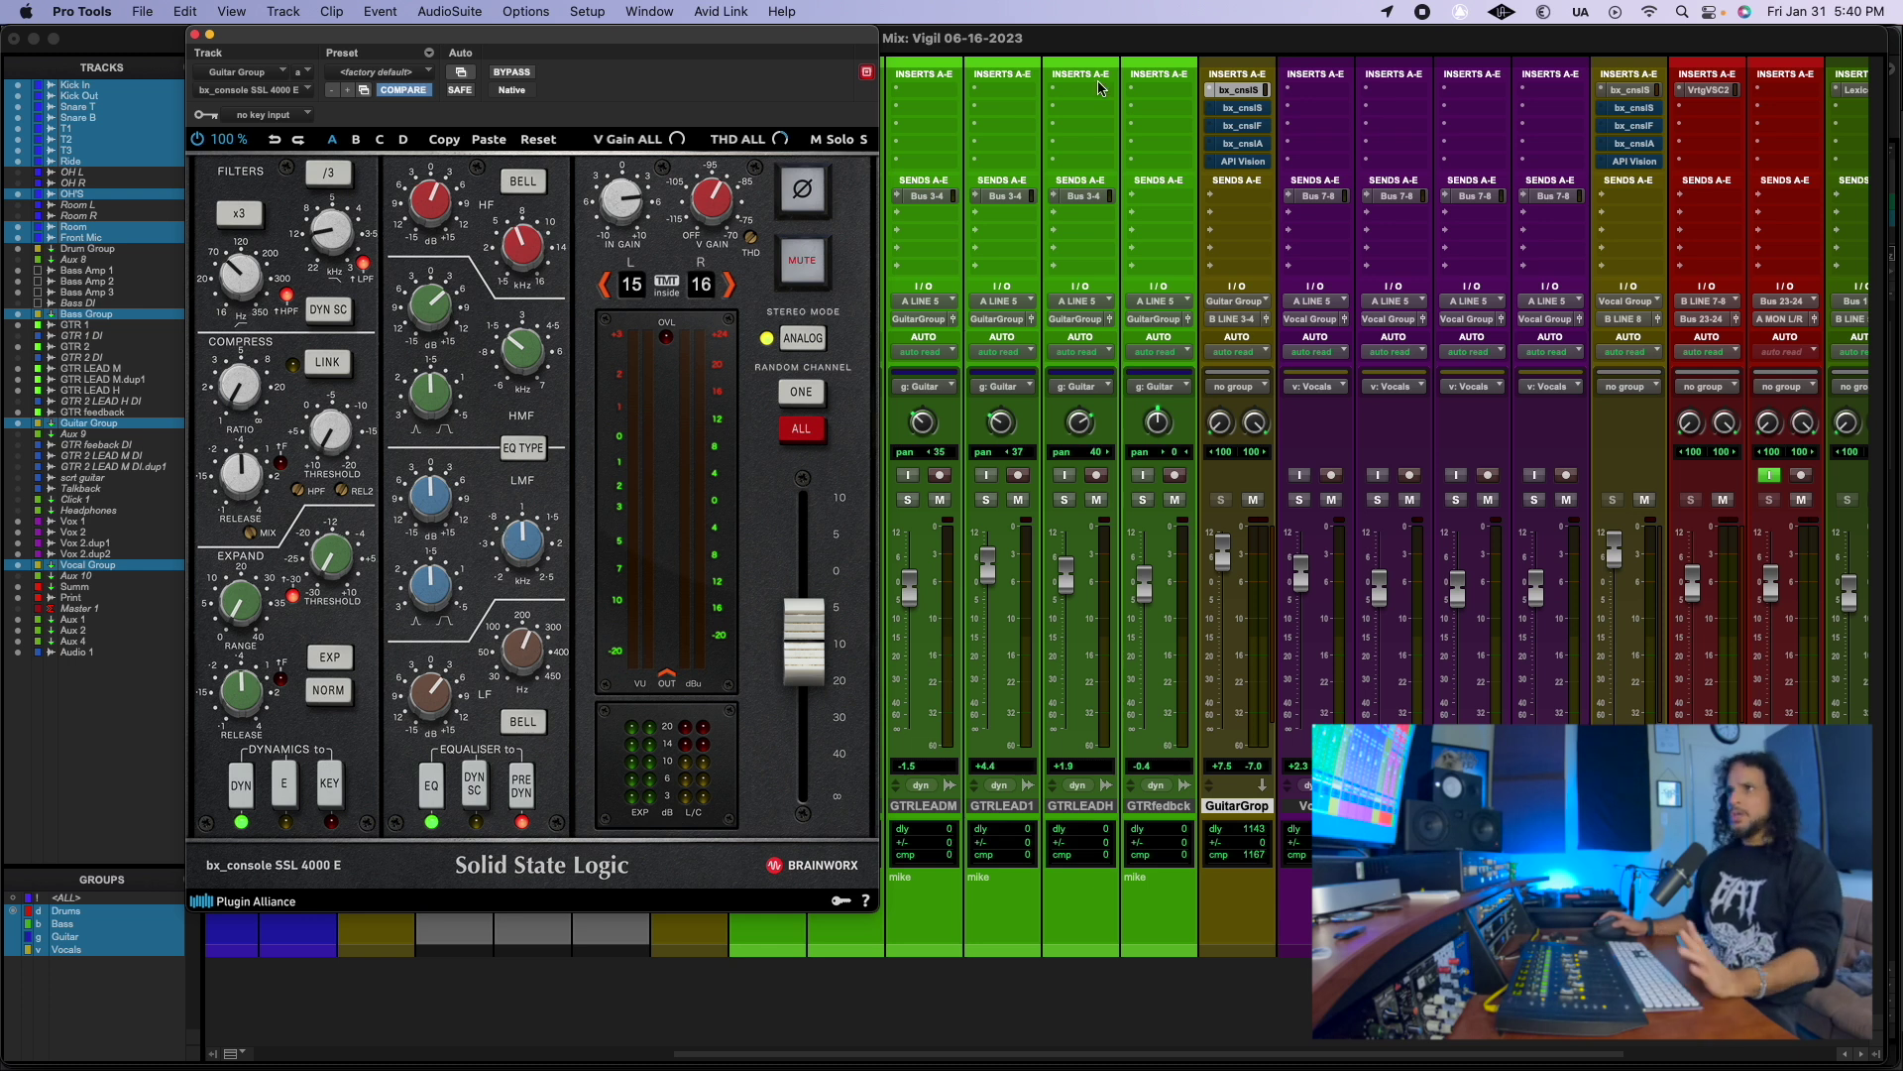
Step: View the SSL 9000 J, Focusrite SC and AMEK 9099 inserts on the Guitar Group track
left_click(1241, 111)
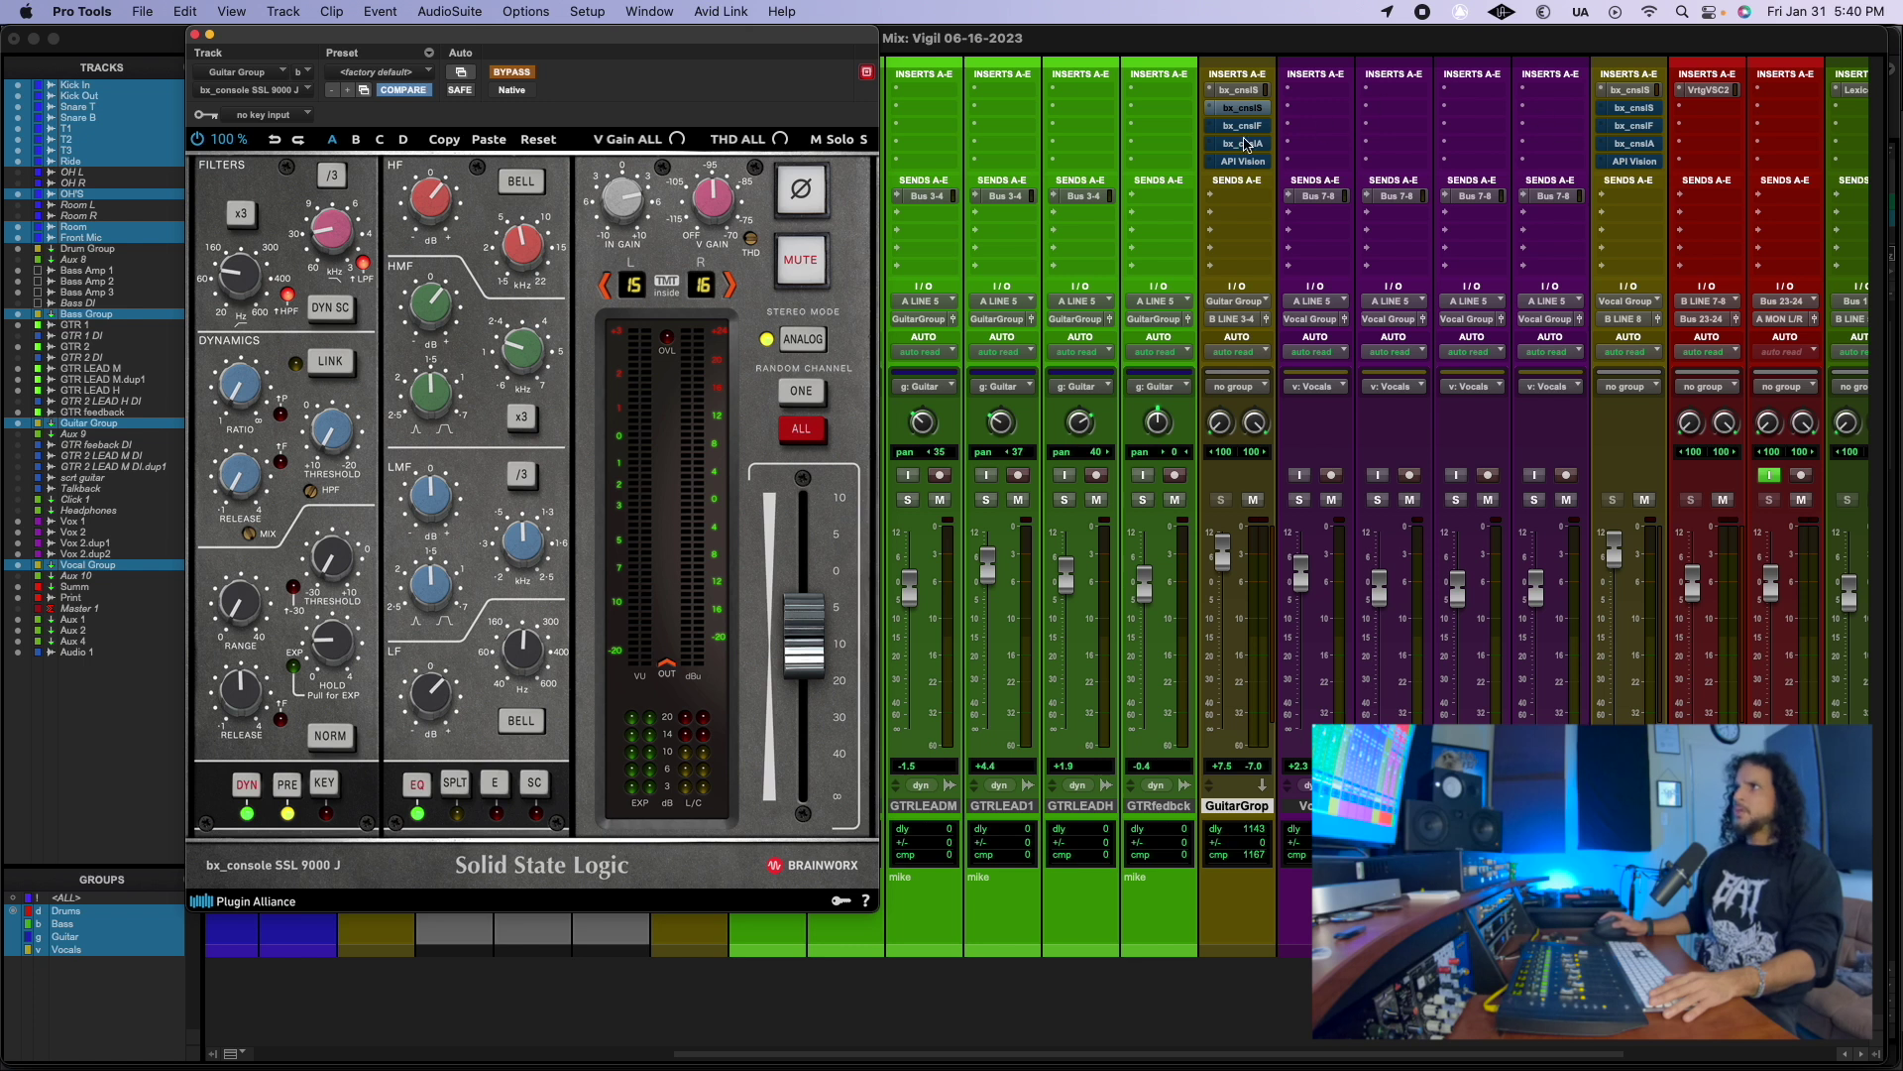
left_click(1245, 126)
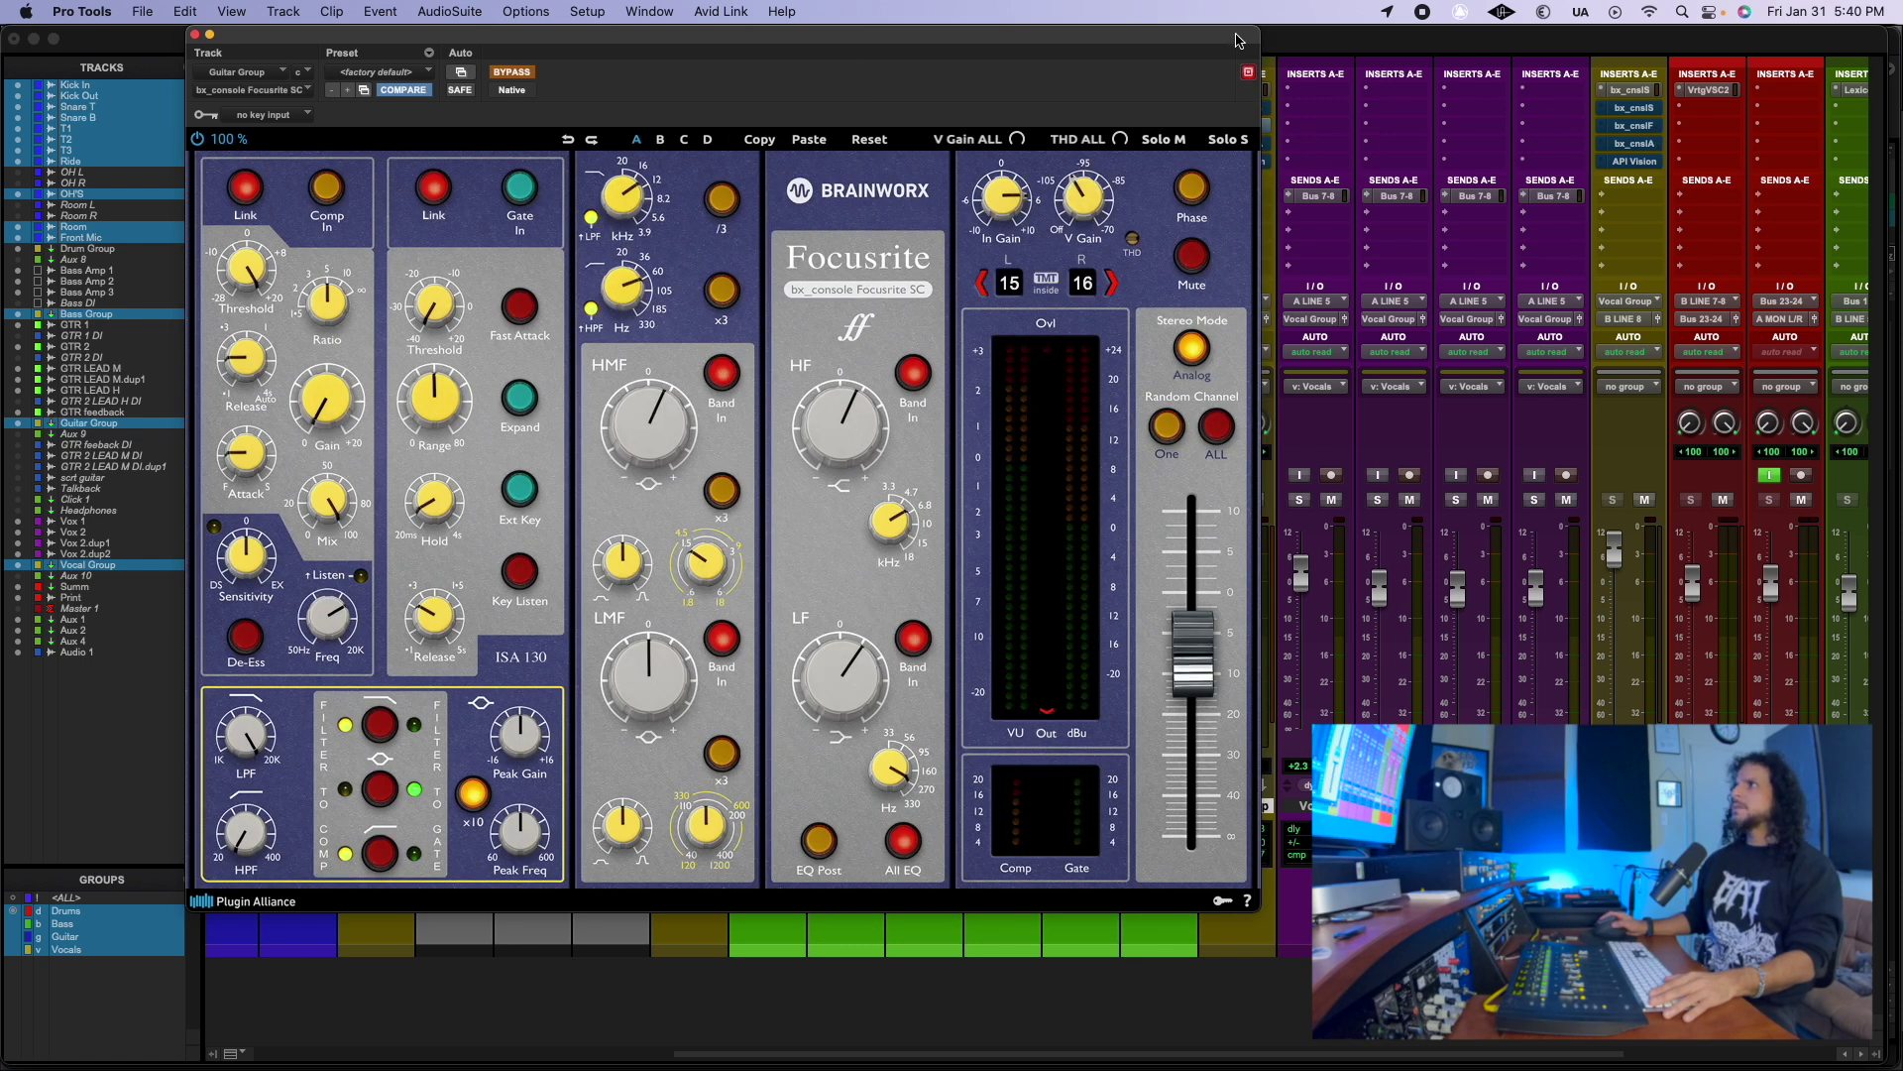
left_click_drag(1237, 40, 1133, 50)
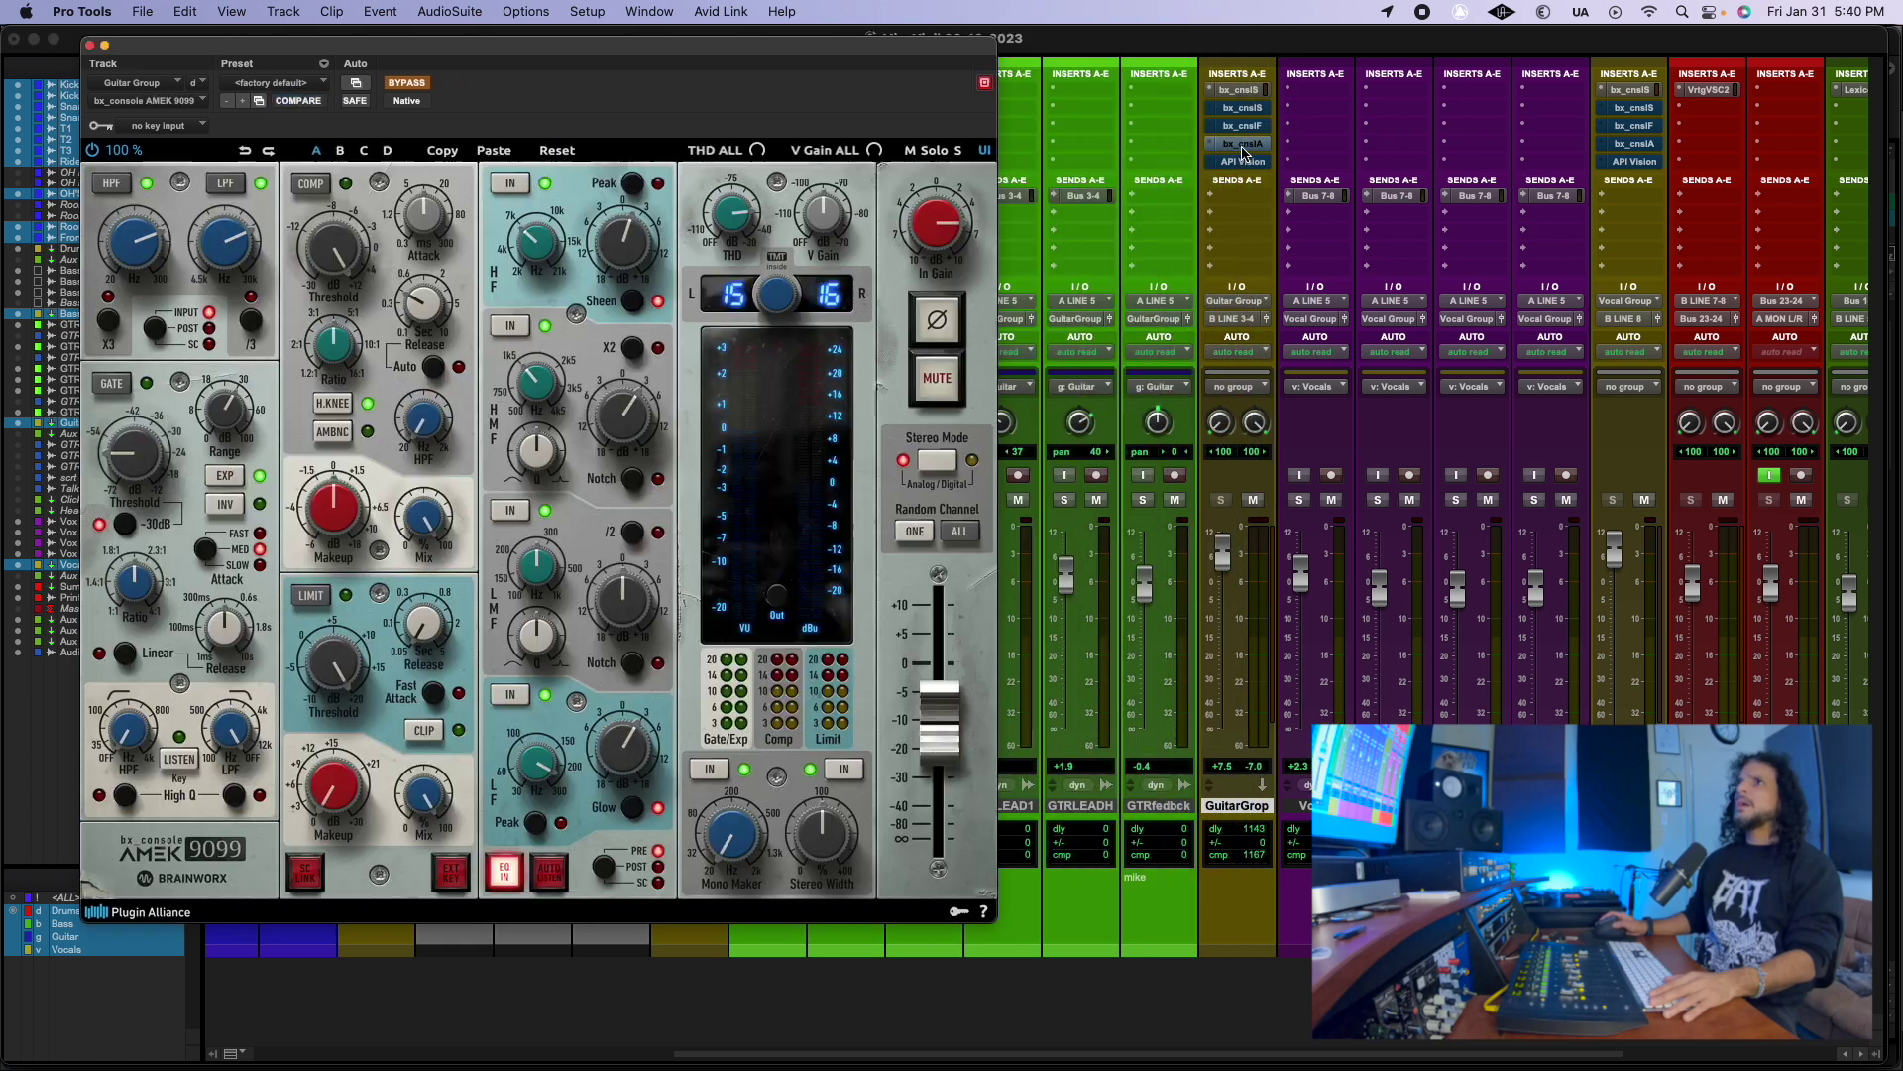
Step: Open the API Vision Channel Strip on the Guitar Group, switch its equaliser type to 550L, and close the plugin
left_click(1241, 145)
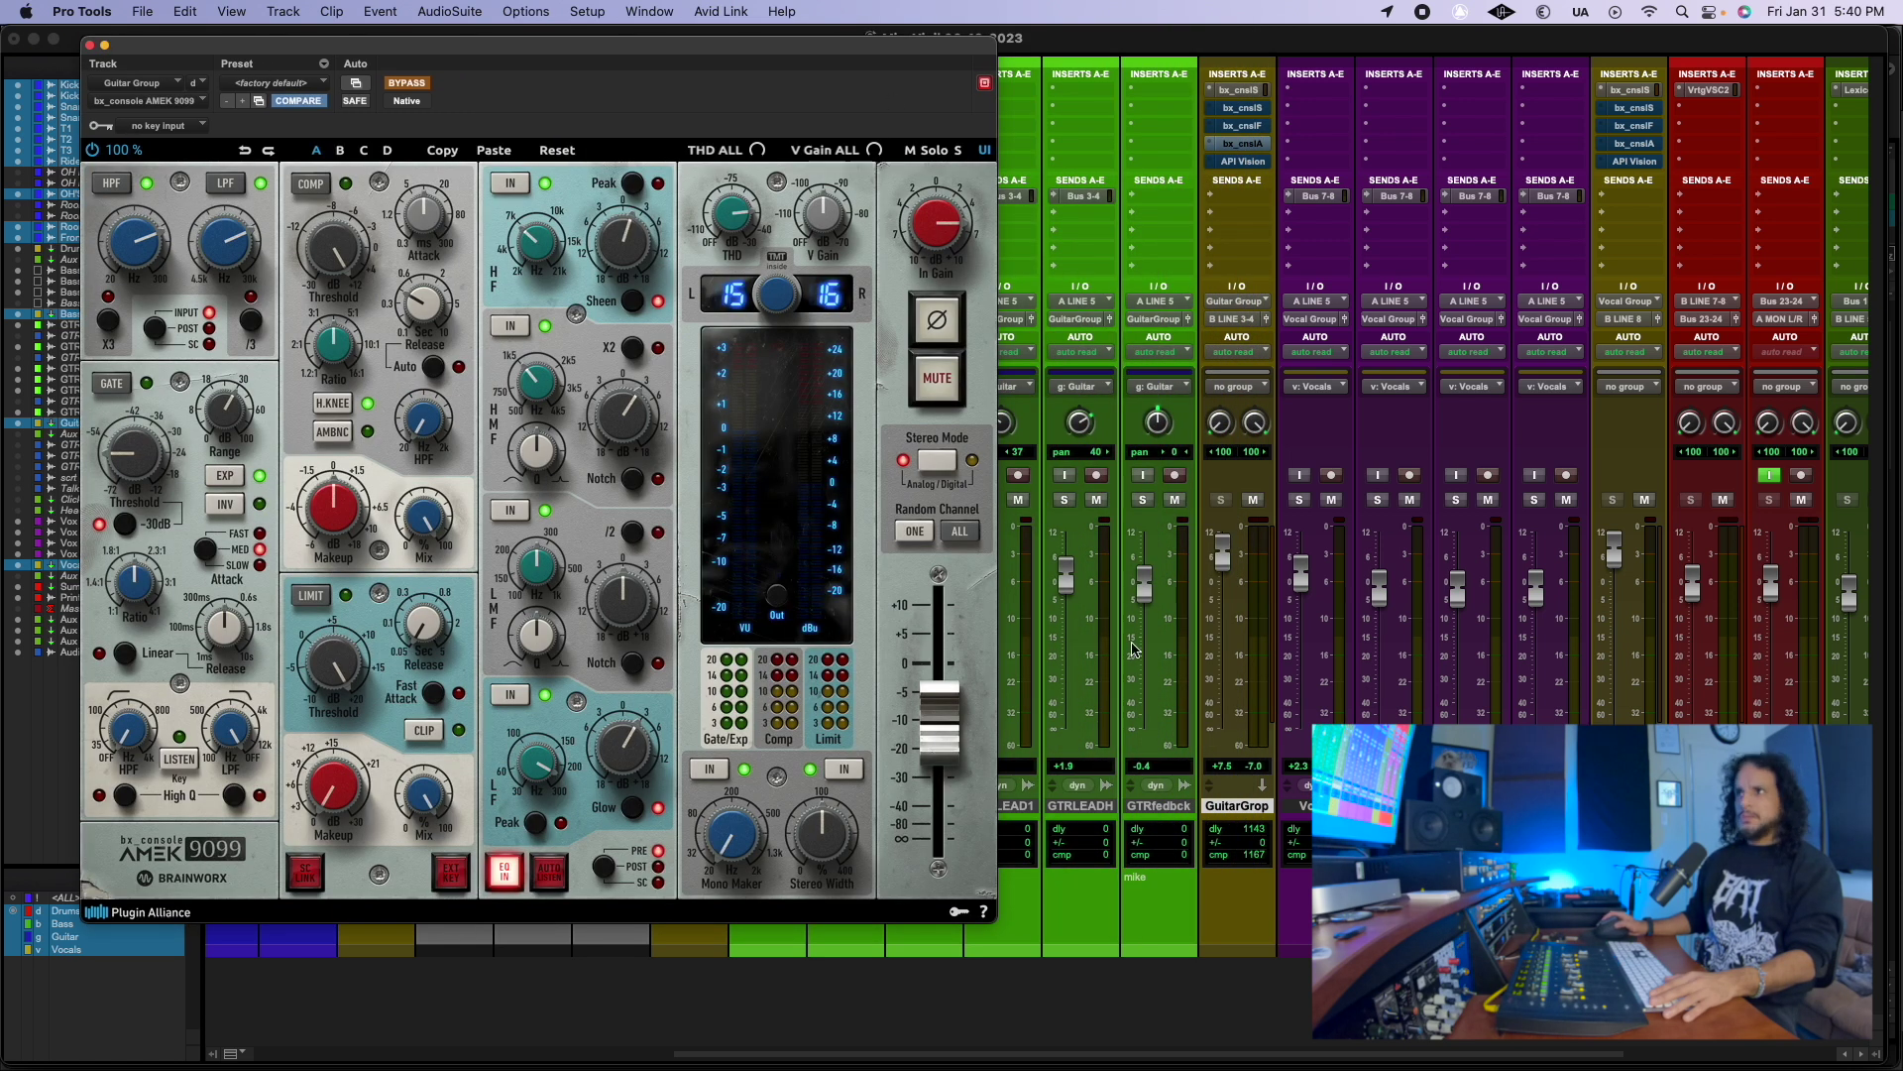
left_click(1252, 163)
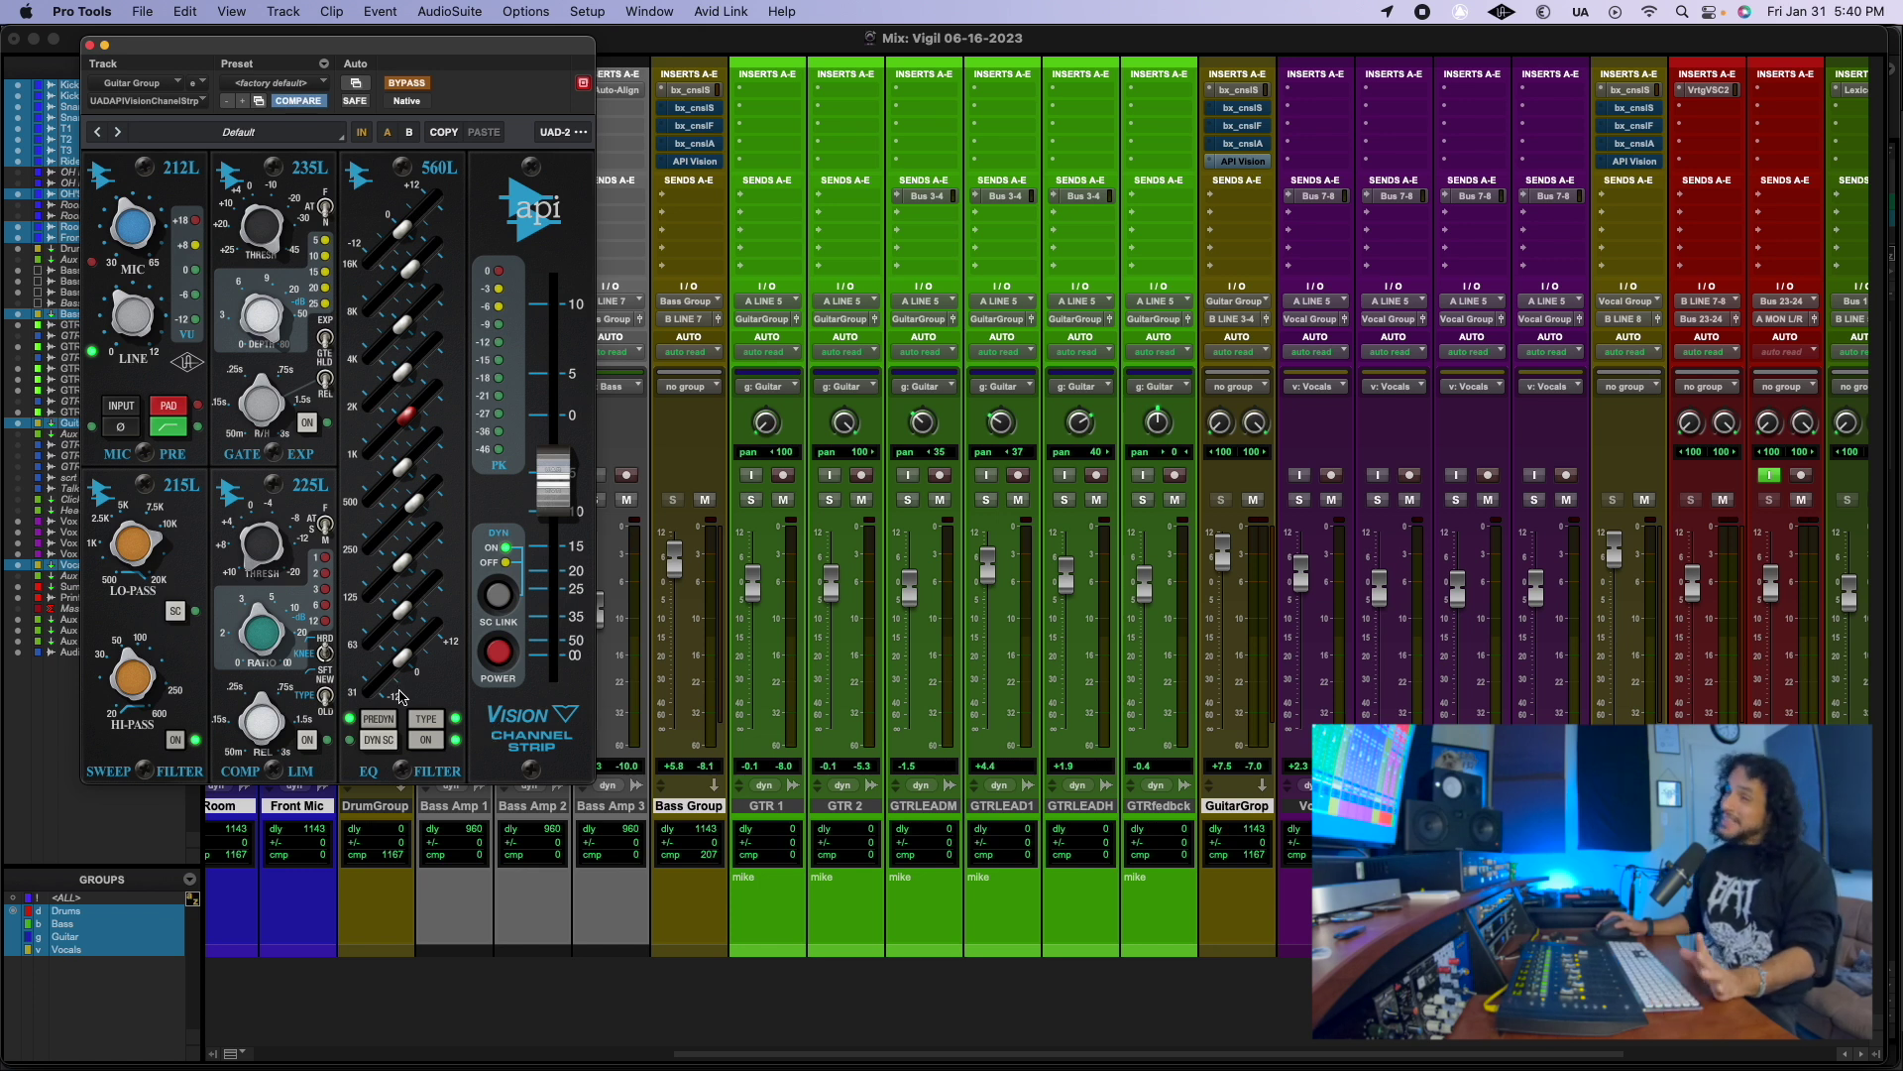
left_click(426, 724)
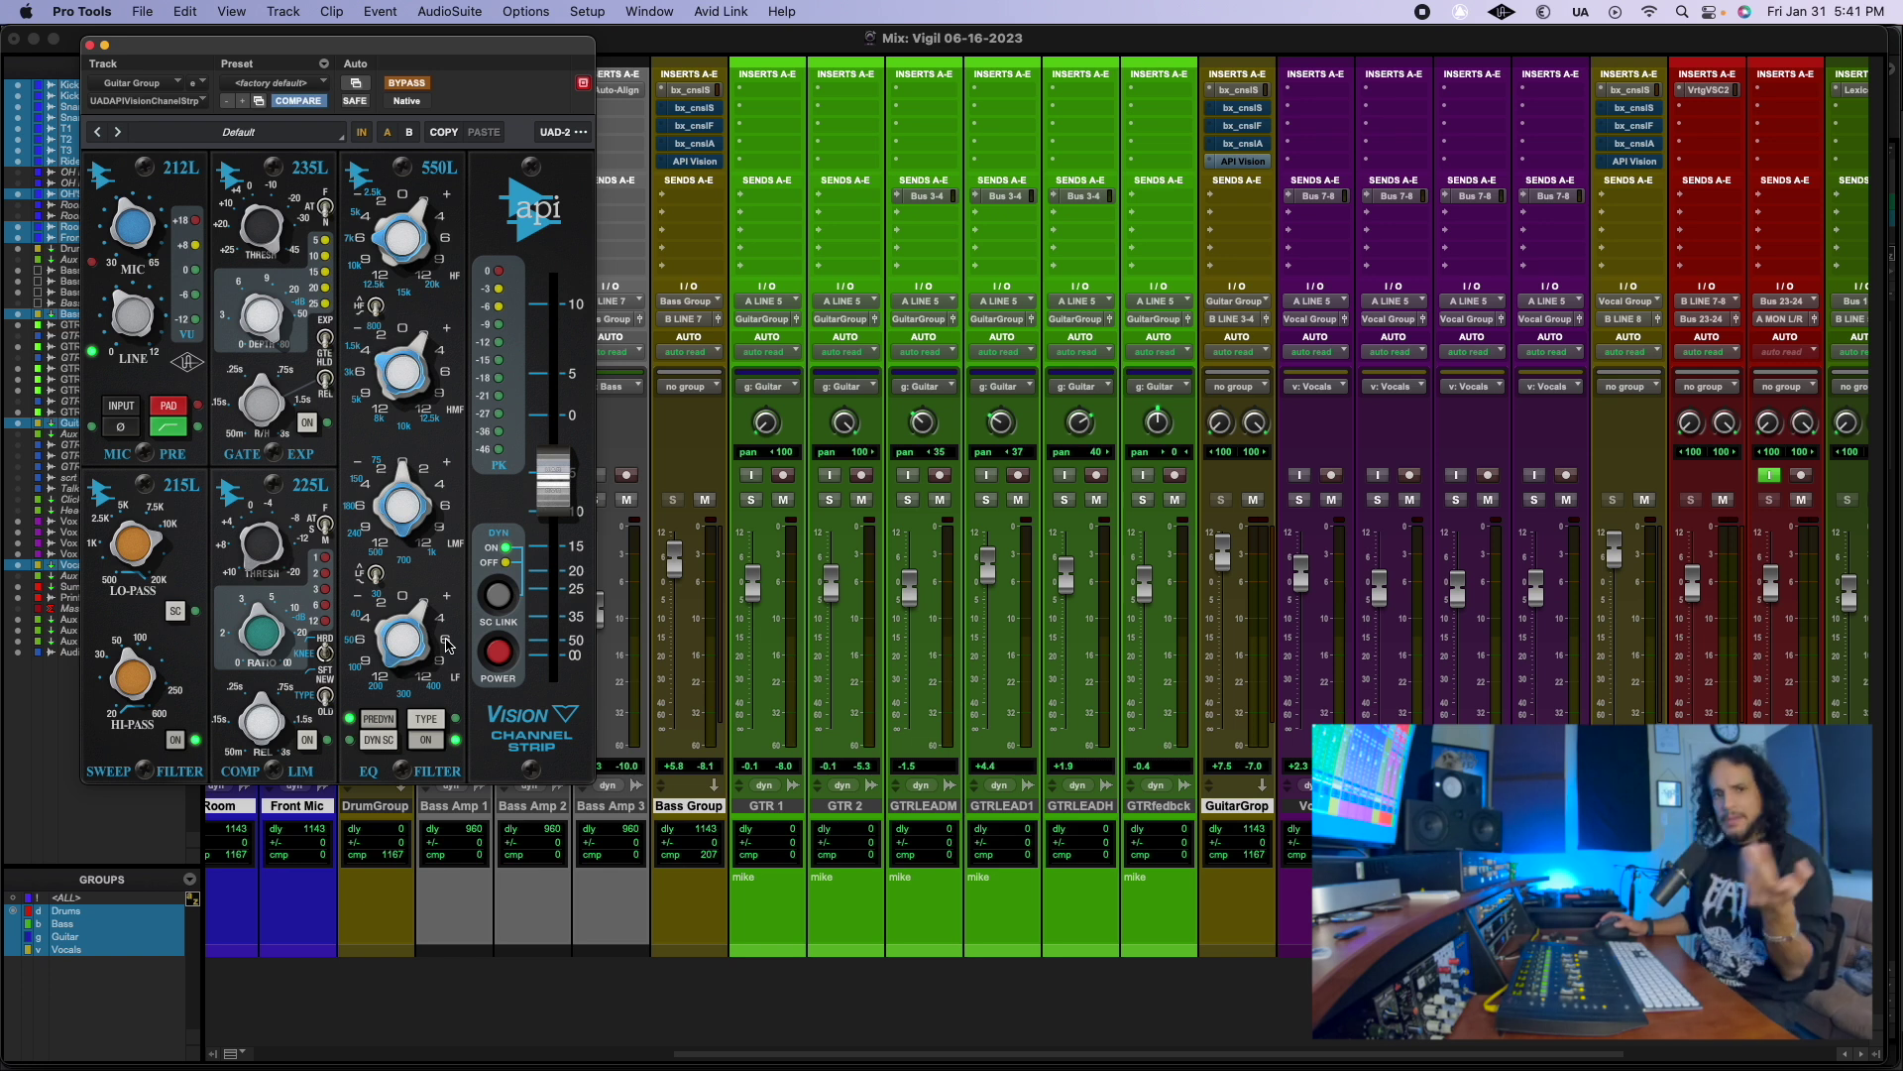
left_click_drag(455, 54, 993, 119)
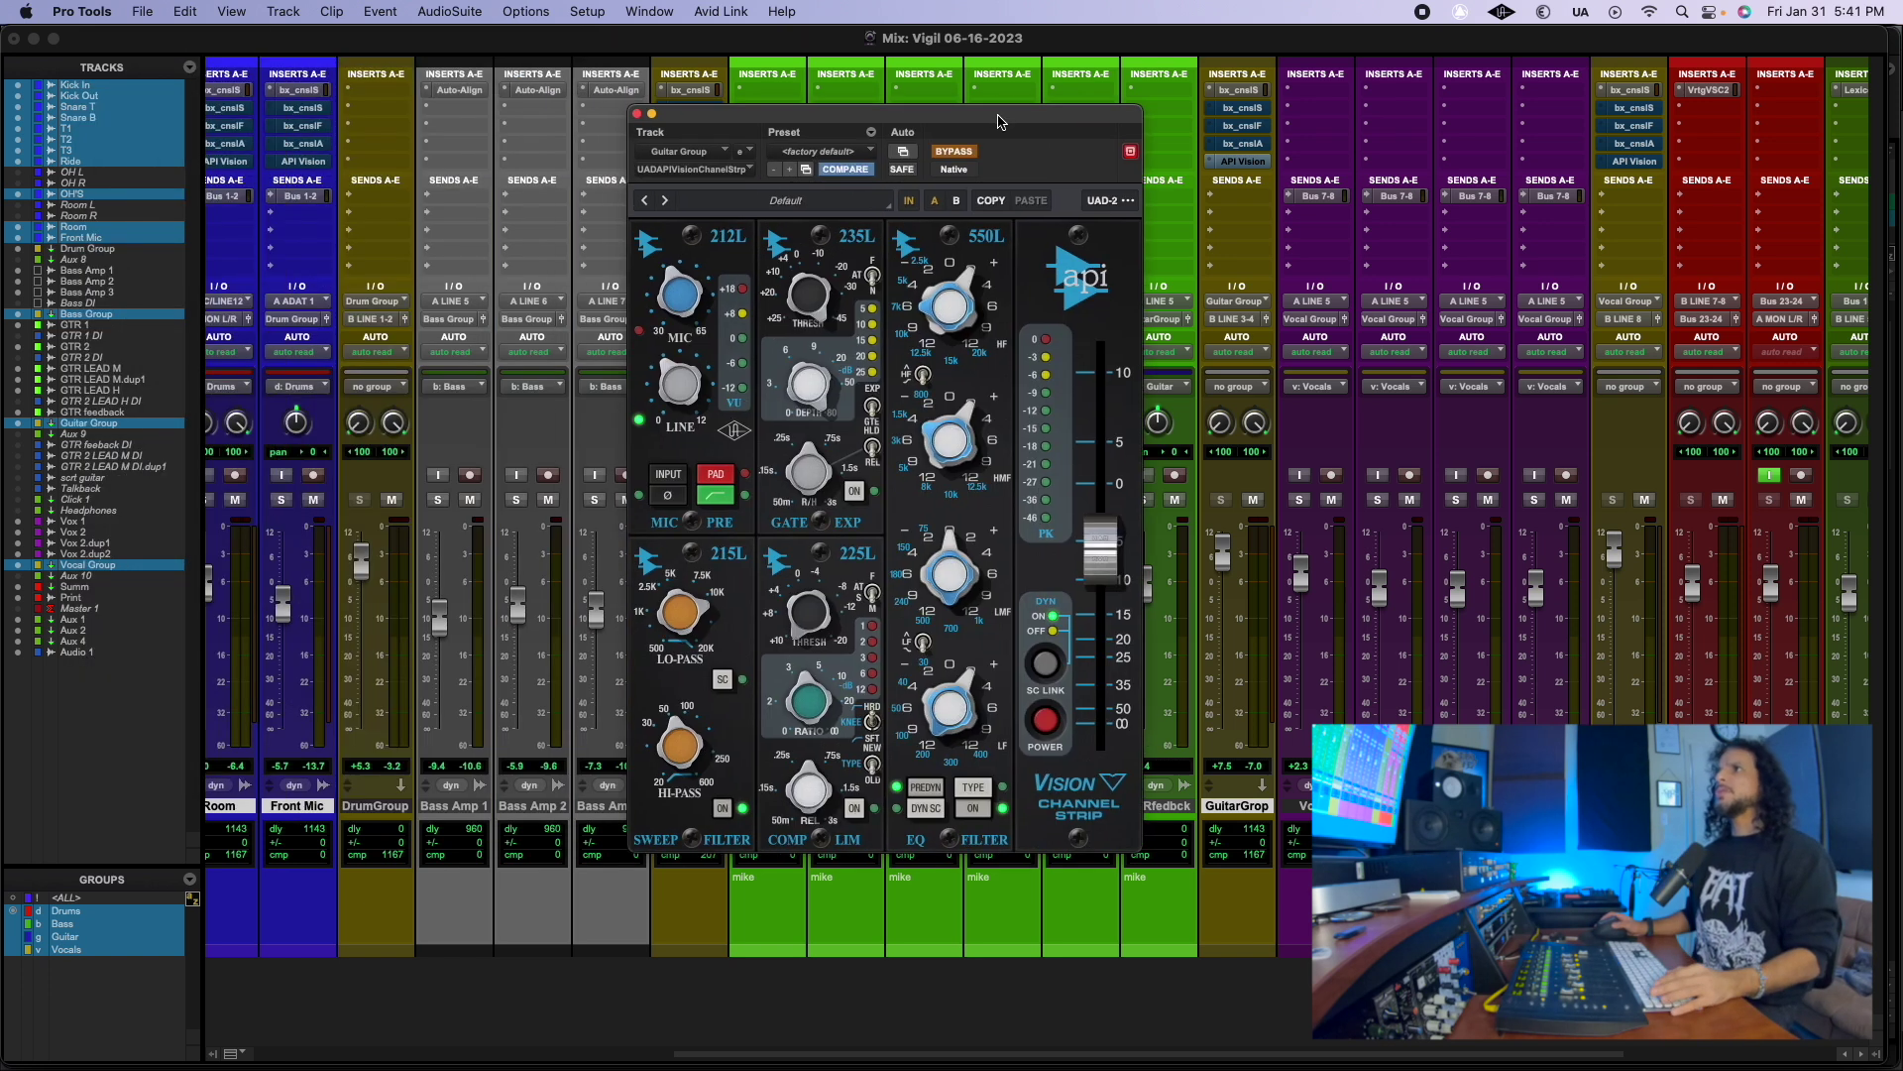
left_click(628, 110)
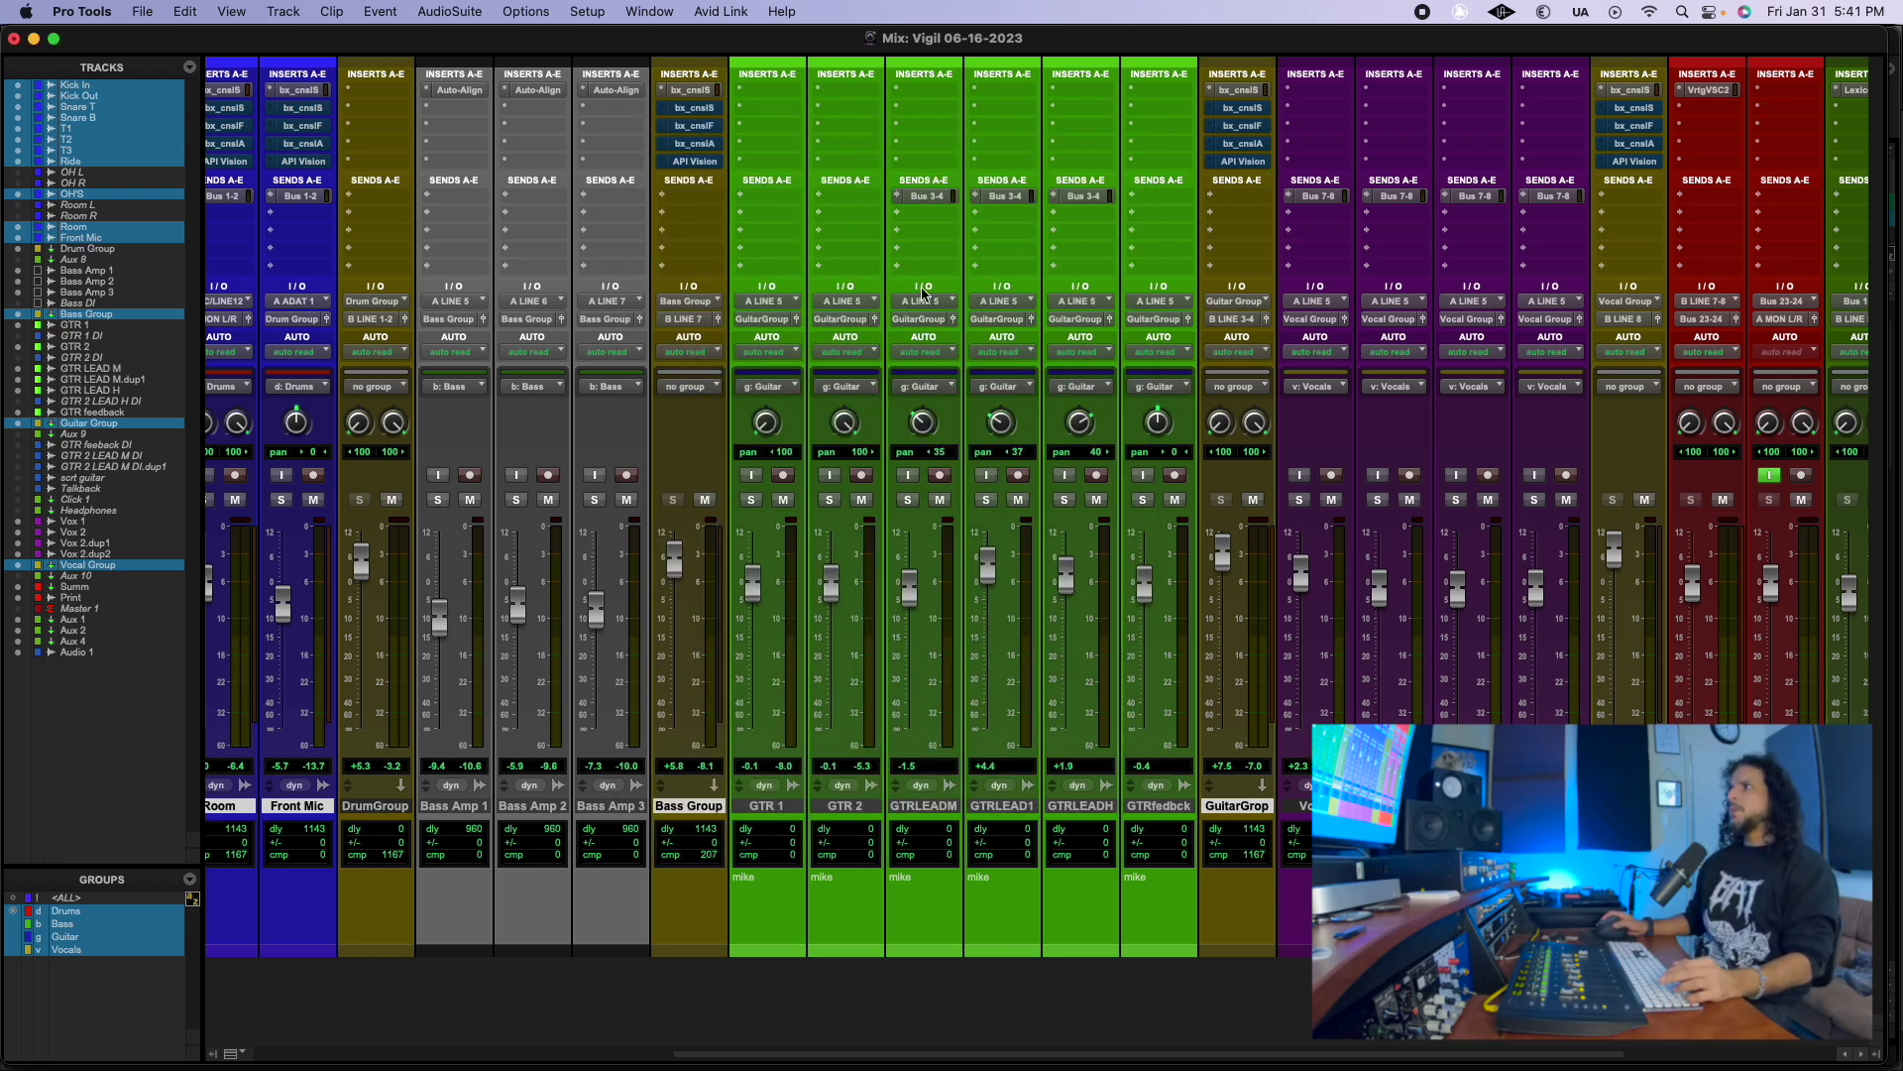
Step: Look over the channel strip inserts on the drum tracks and on the bass, guitar and vocal groups across the mixer
scroll(1235, 419, "left", 10)
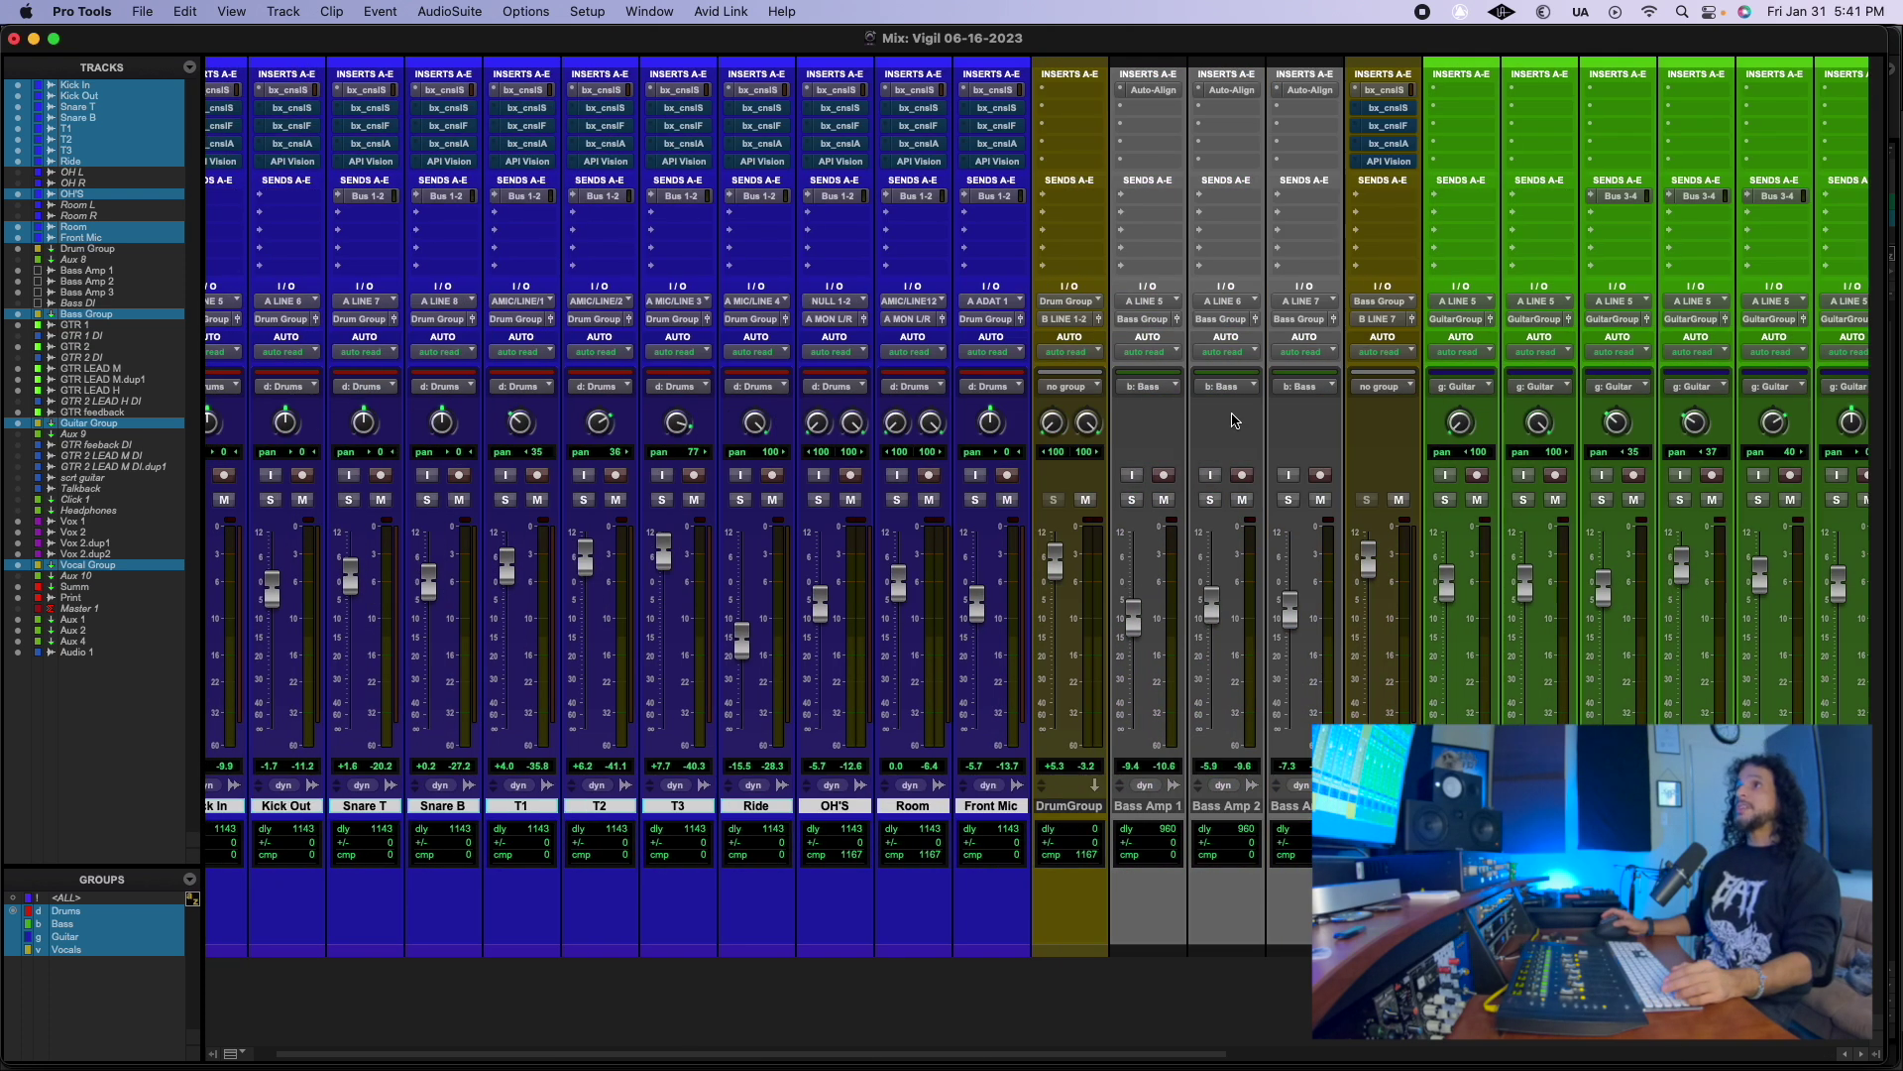
scroll(1234, 420, "left", 2)
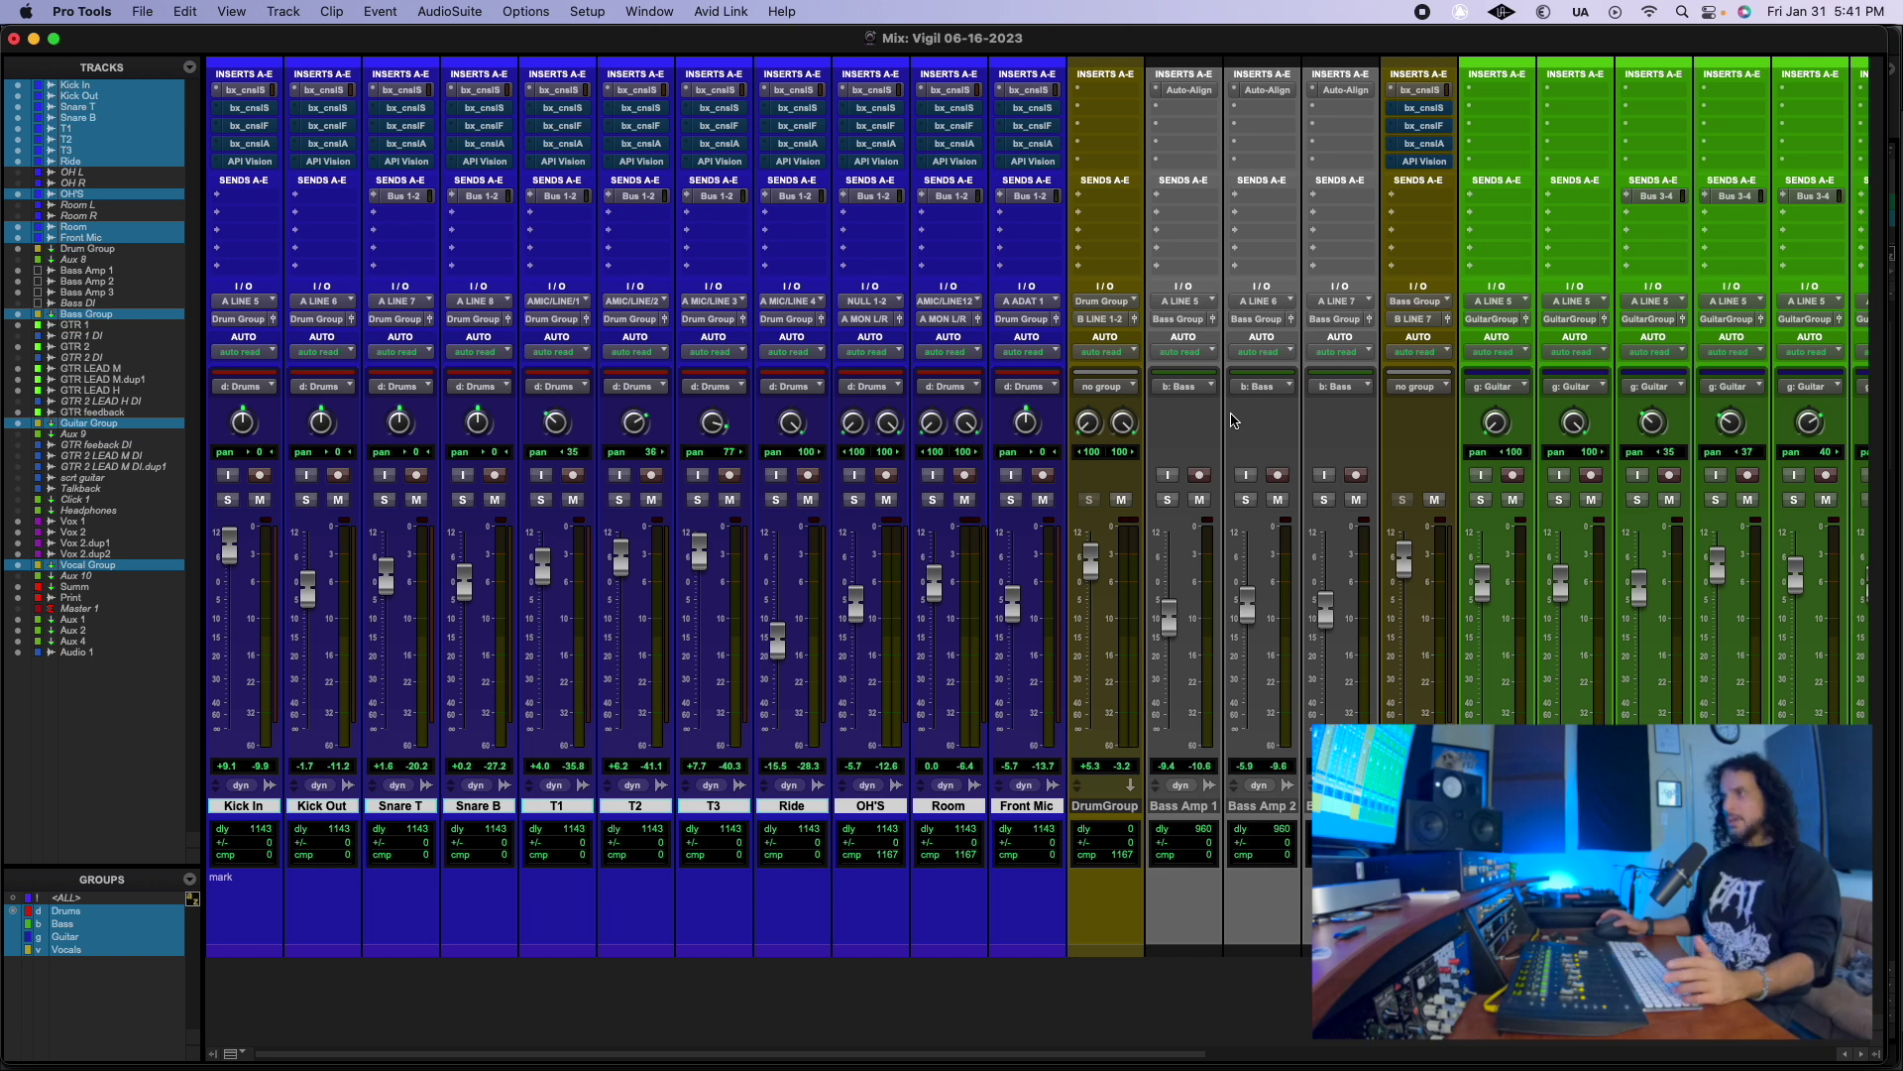
scroll(1235, 420, "right", 10)
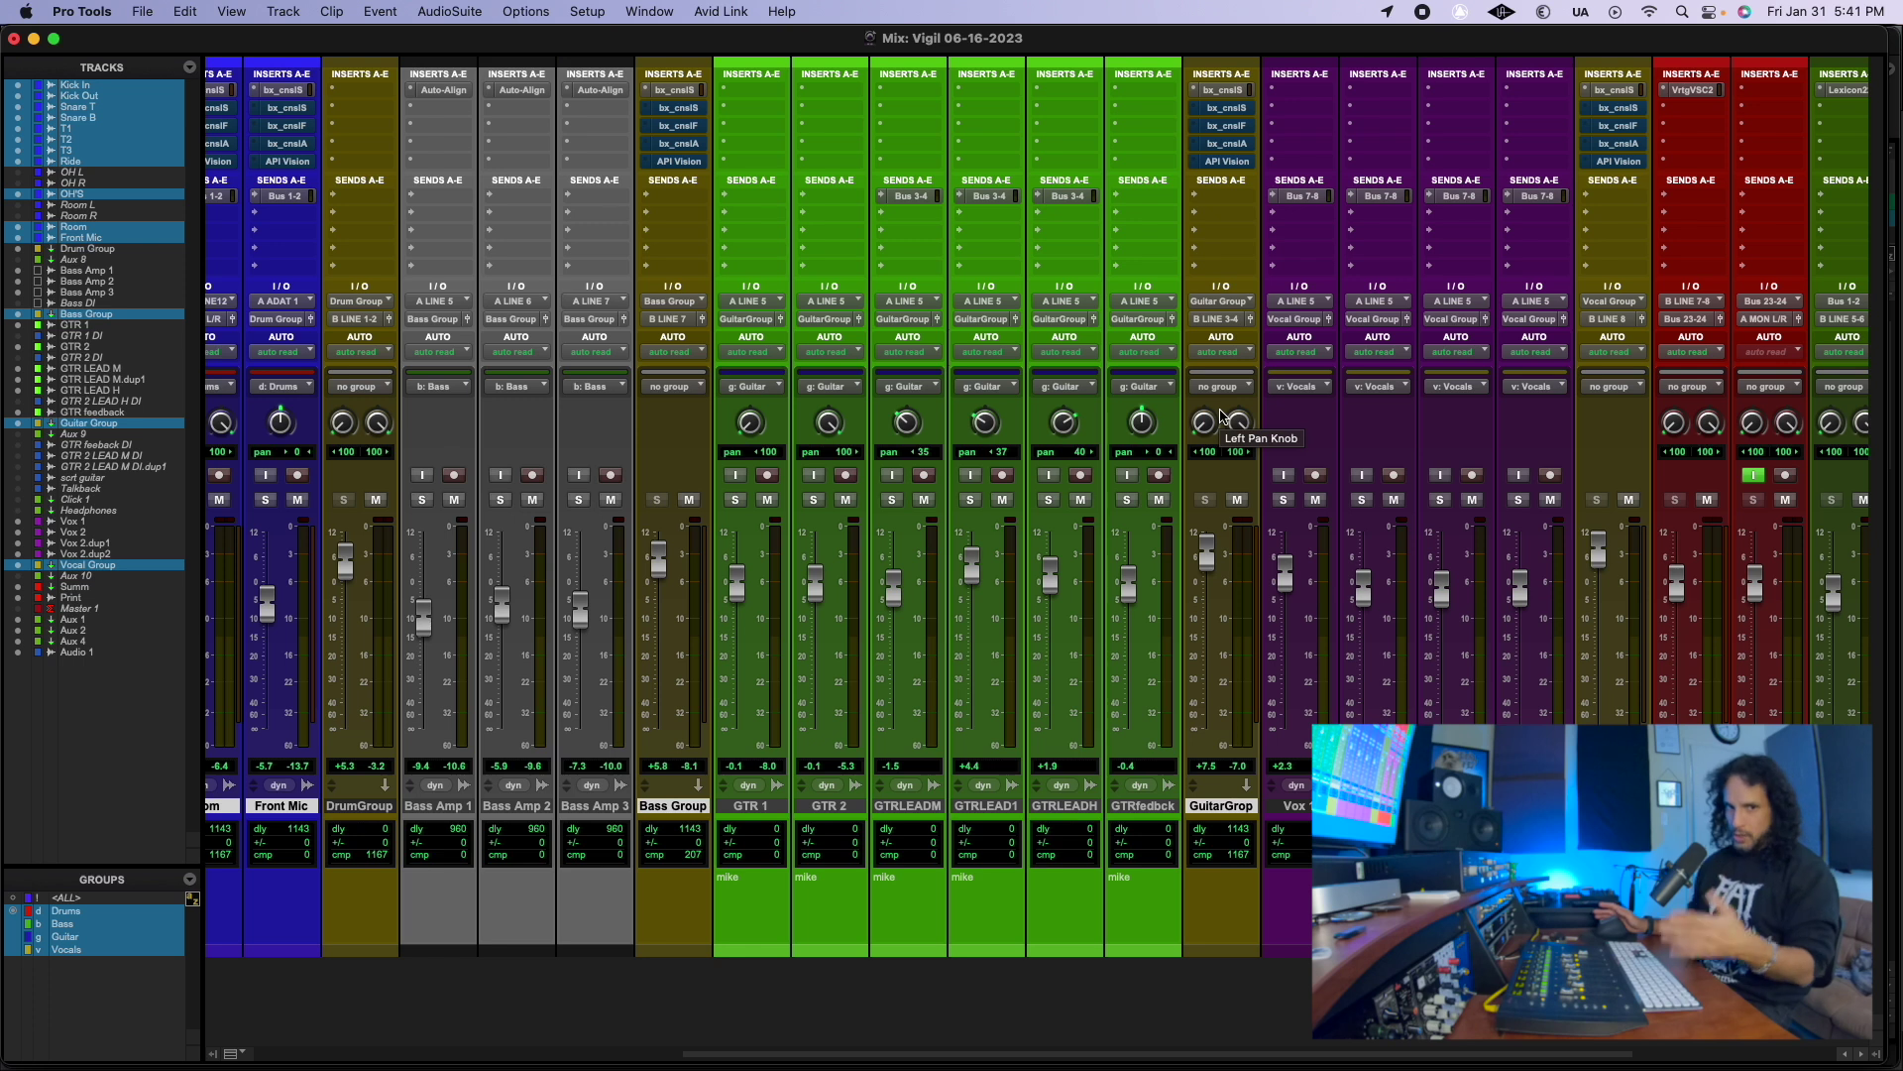
scroll(1210, 422, "left", 9)
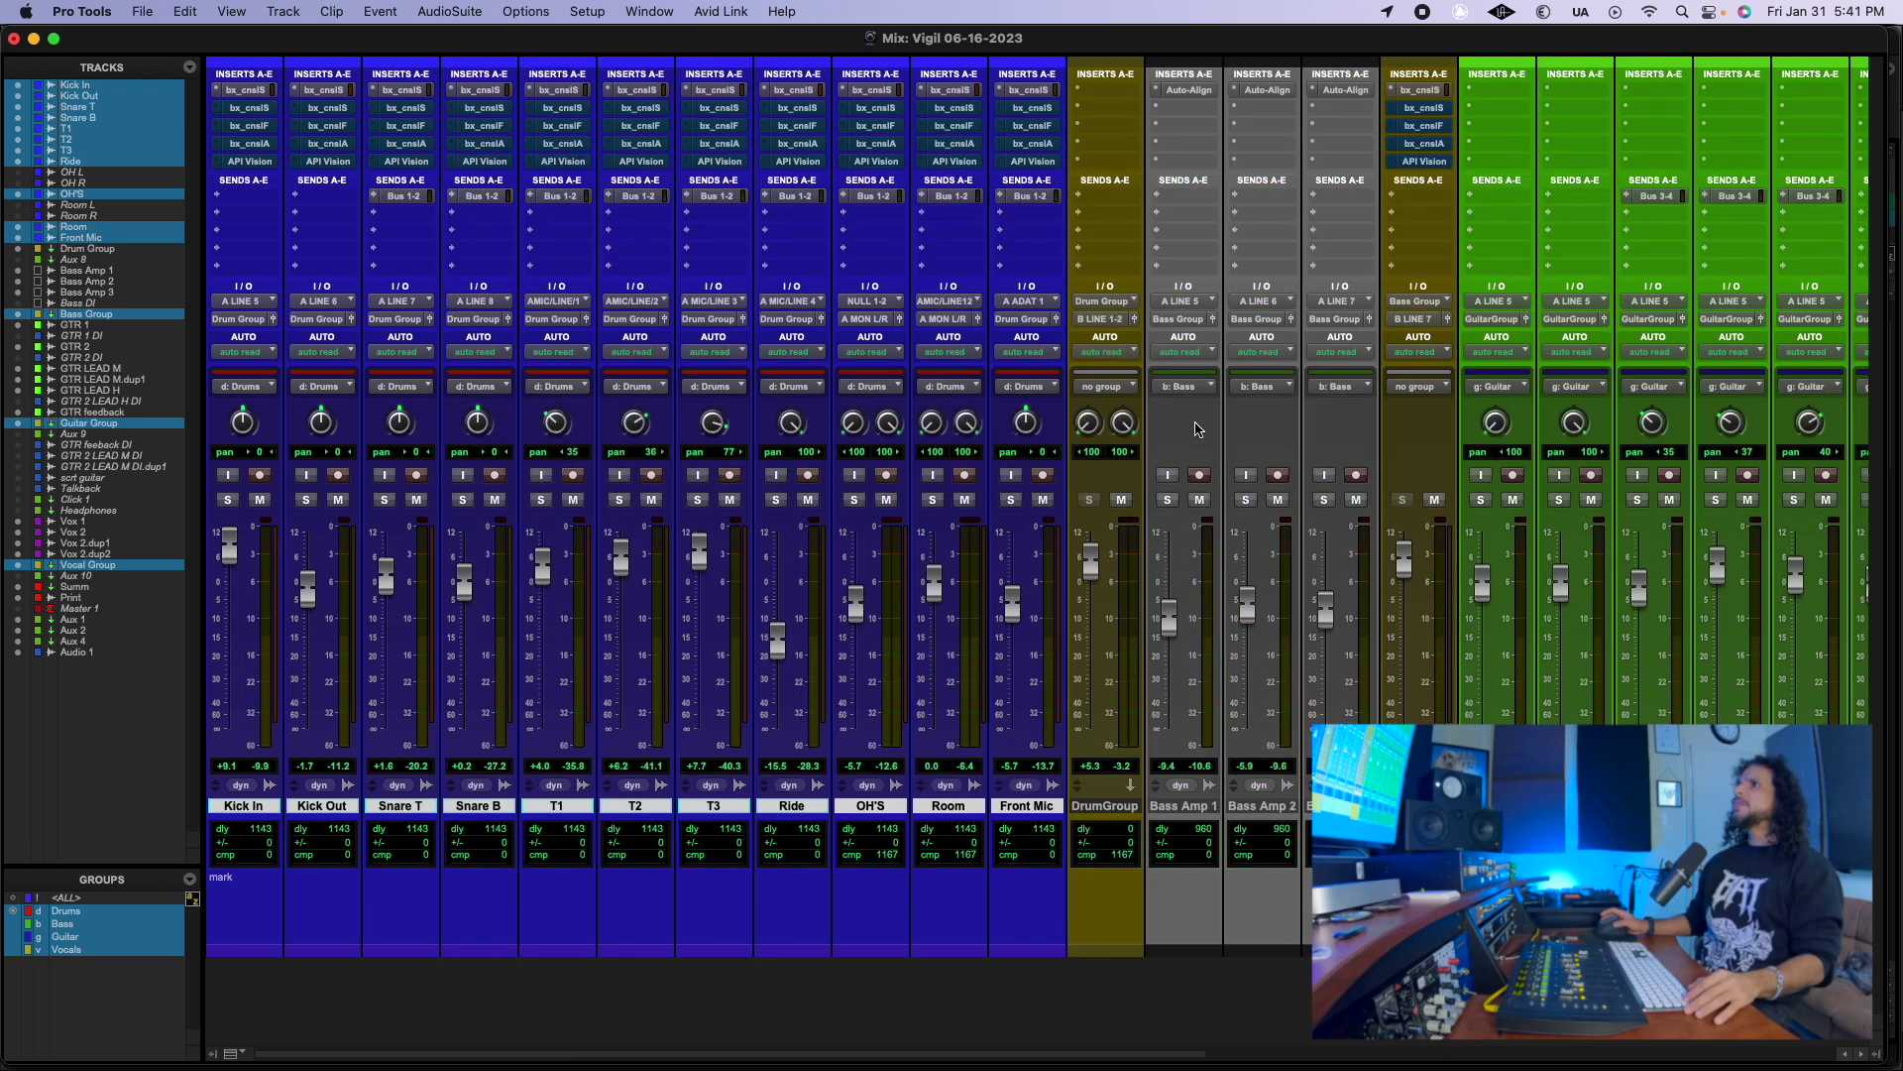
scroll(1192, 428, "right", 10)
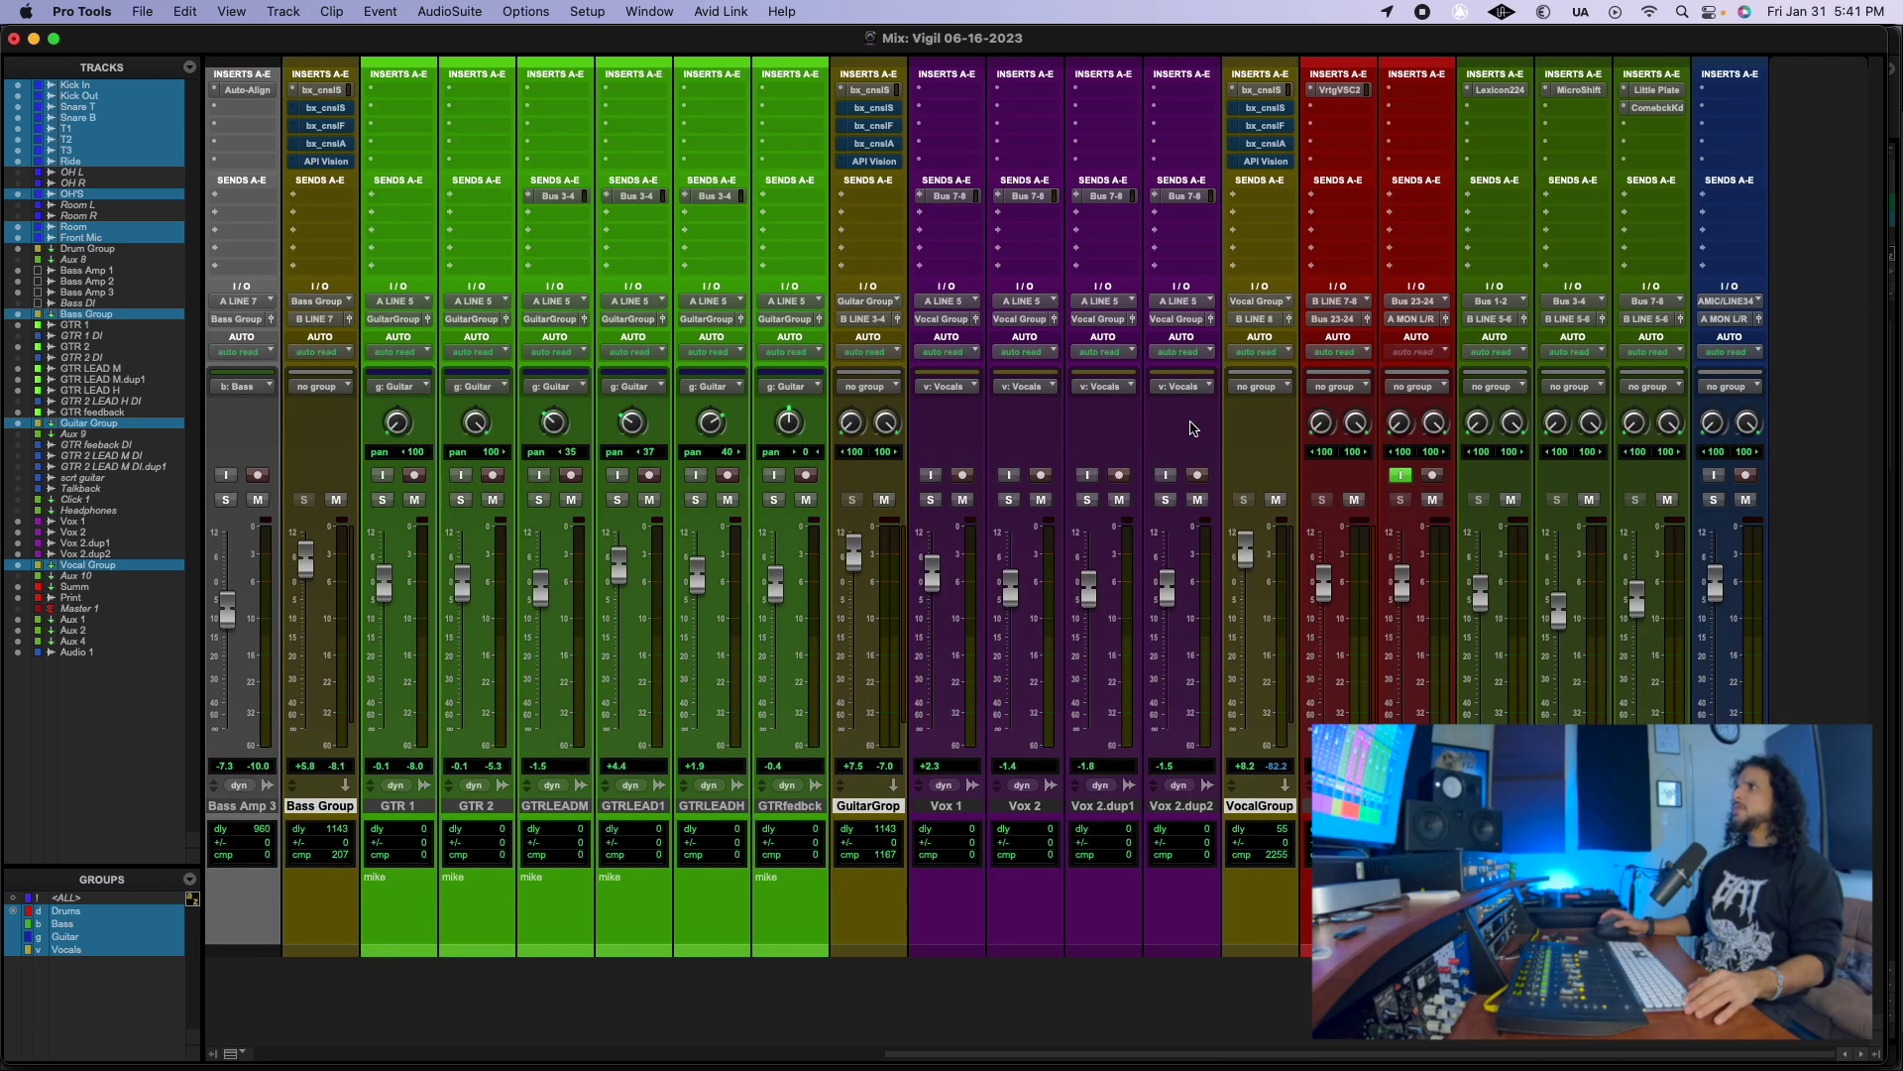
scroll(981, 357, "left", 10)
scroll(982, 356, "right", 6)
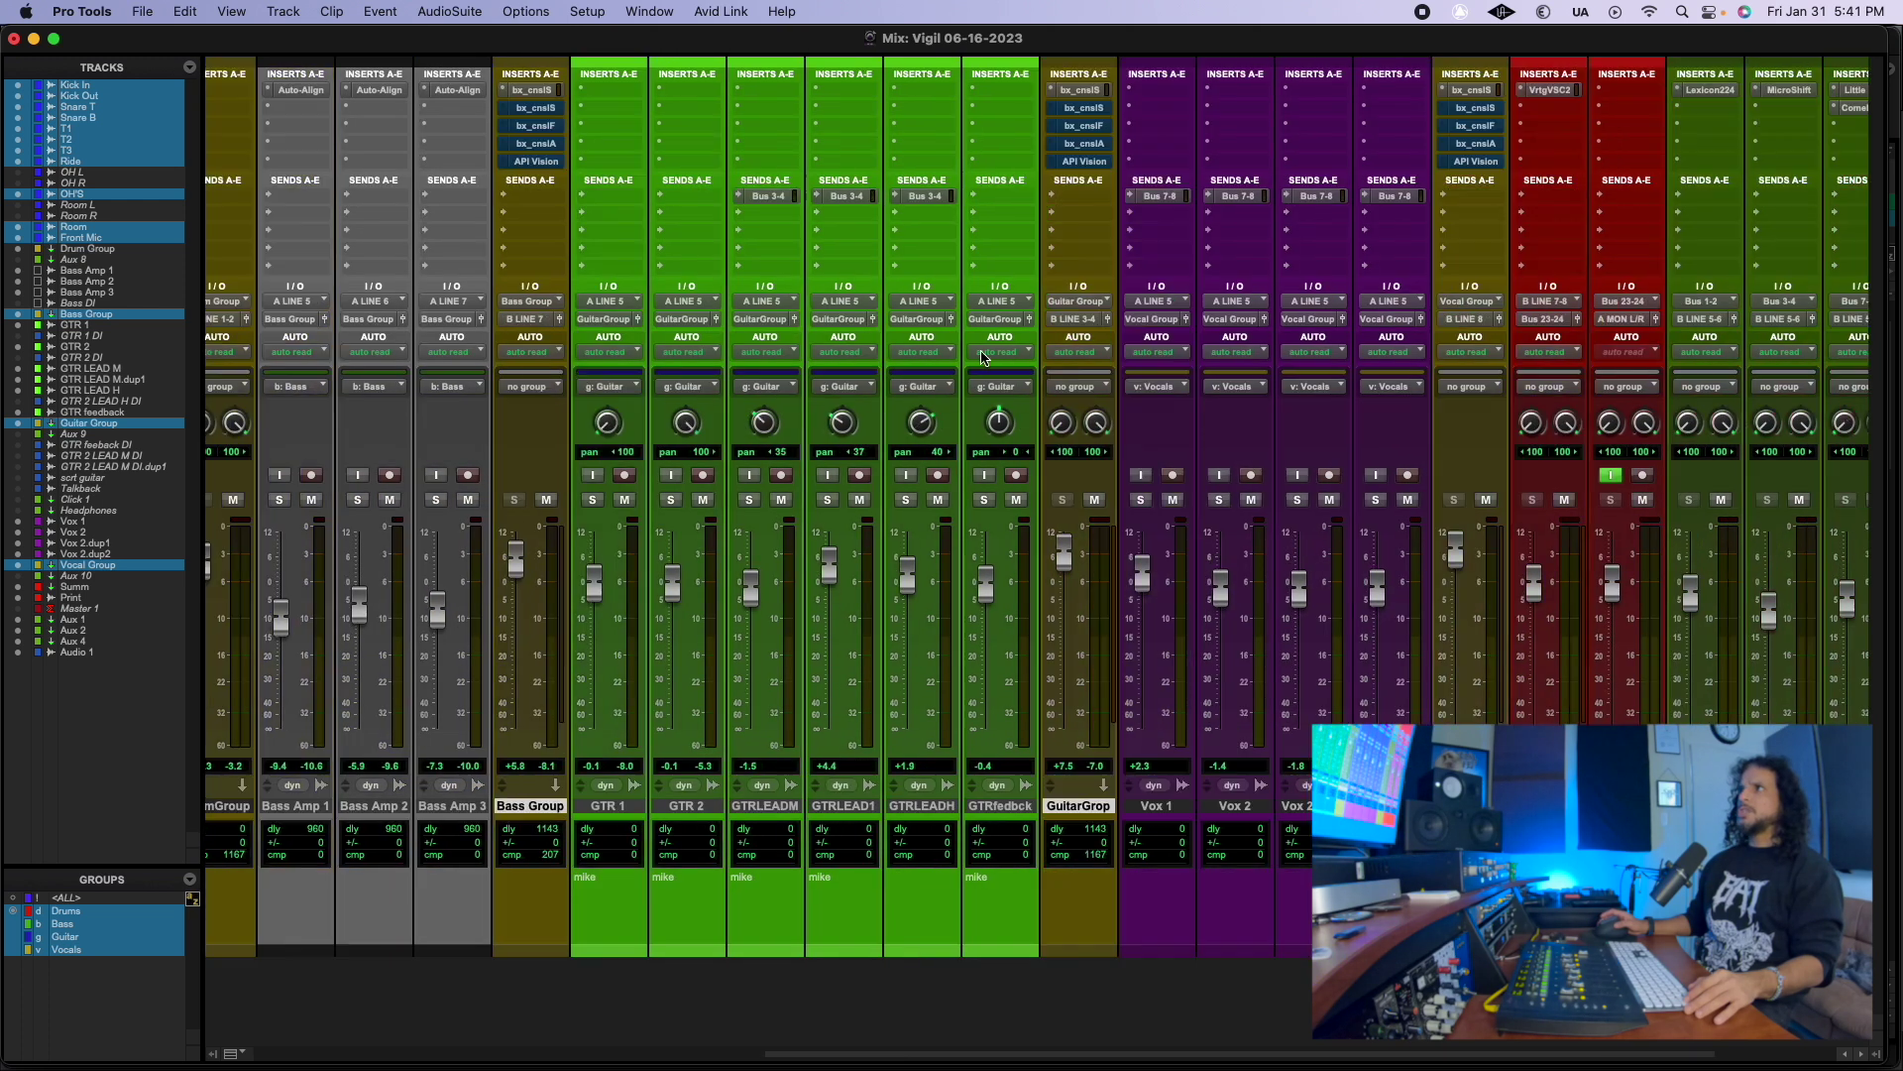
scroll(981, 357, "right", 4)
scroll(640, 553, "left", 15)
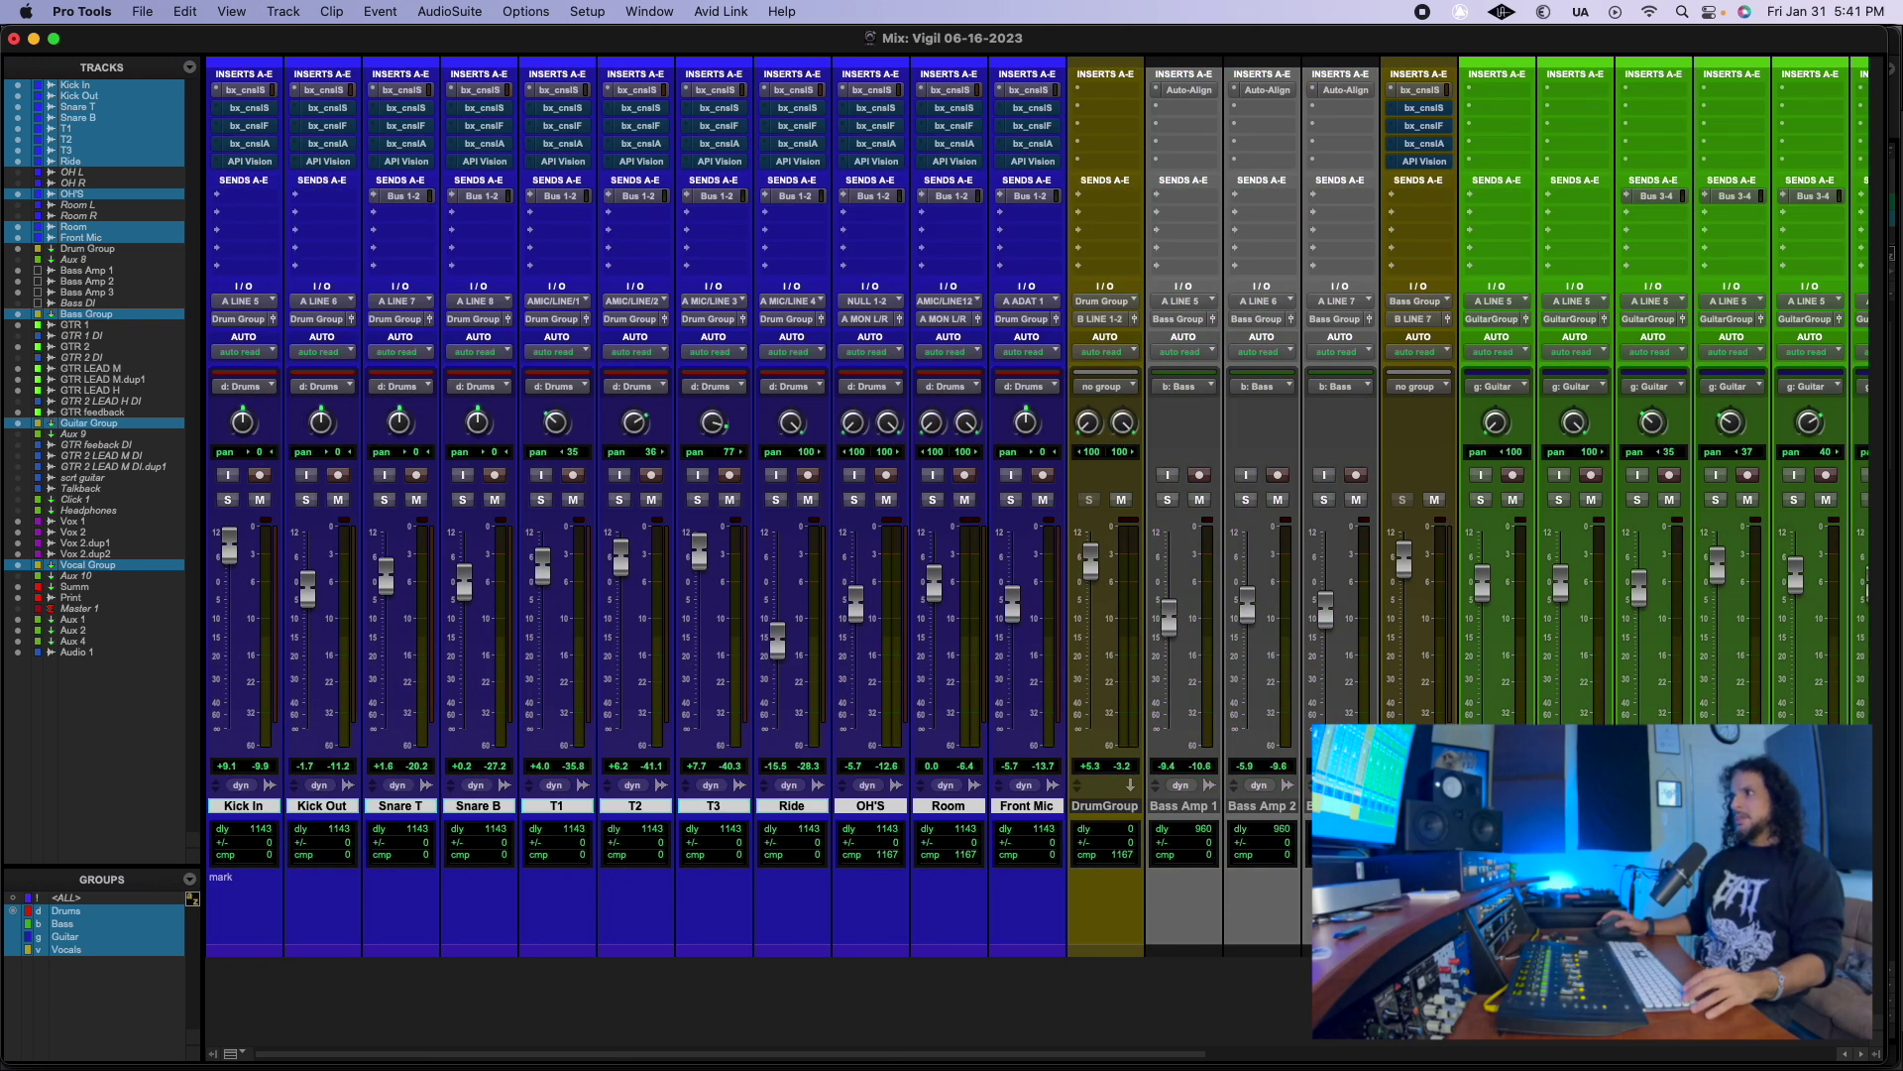
Step: View the Vertigo VSC-2 compressor insert on the Summ track and close it
scroll(1038, 506, "right", 6)
scroll(1201, 813, "right", 7)
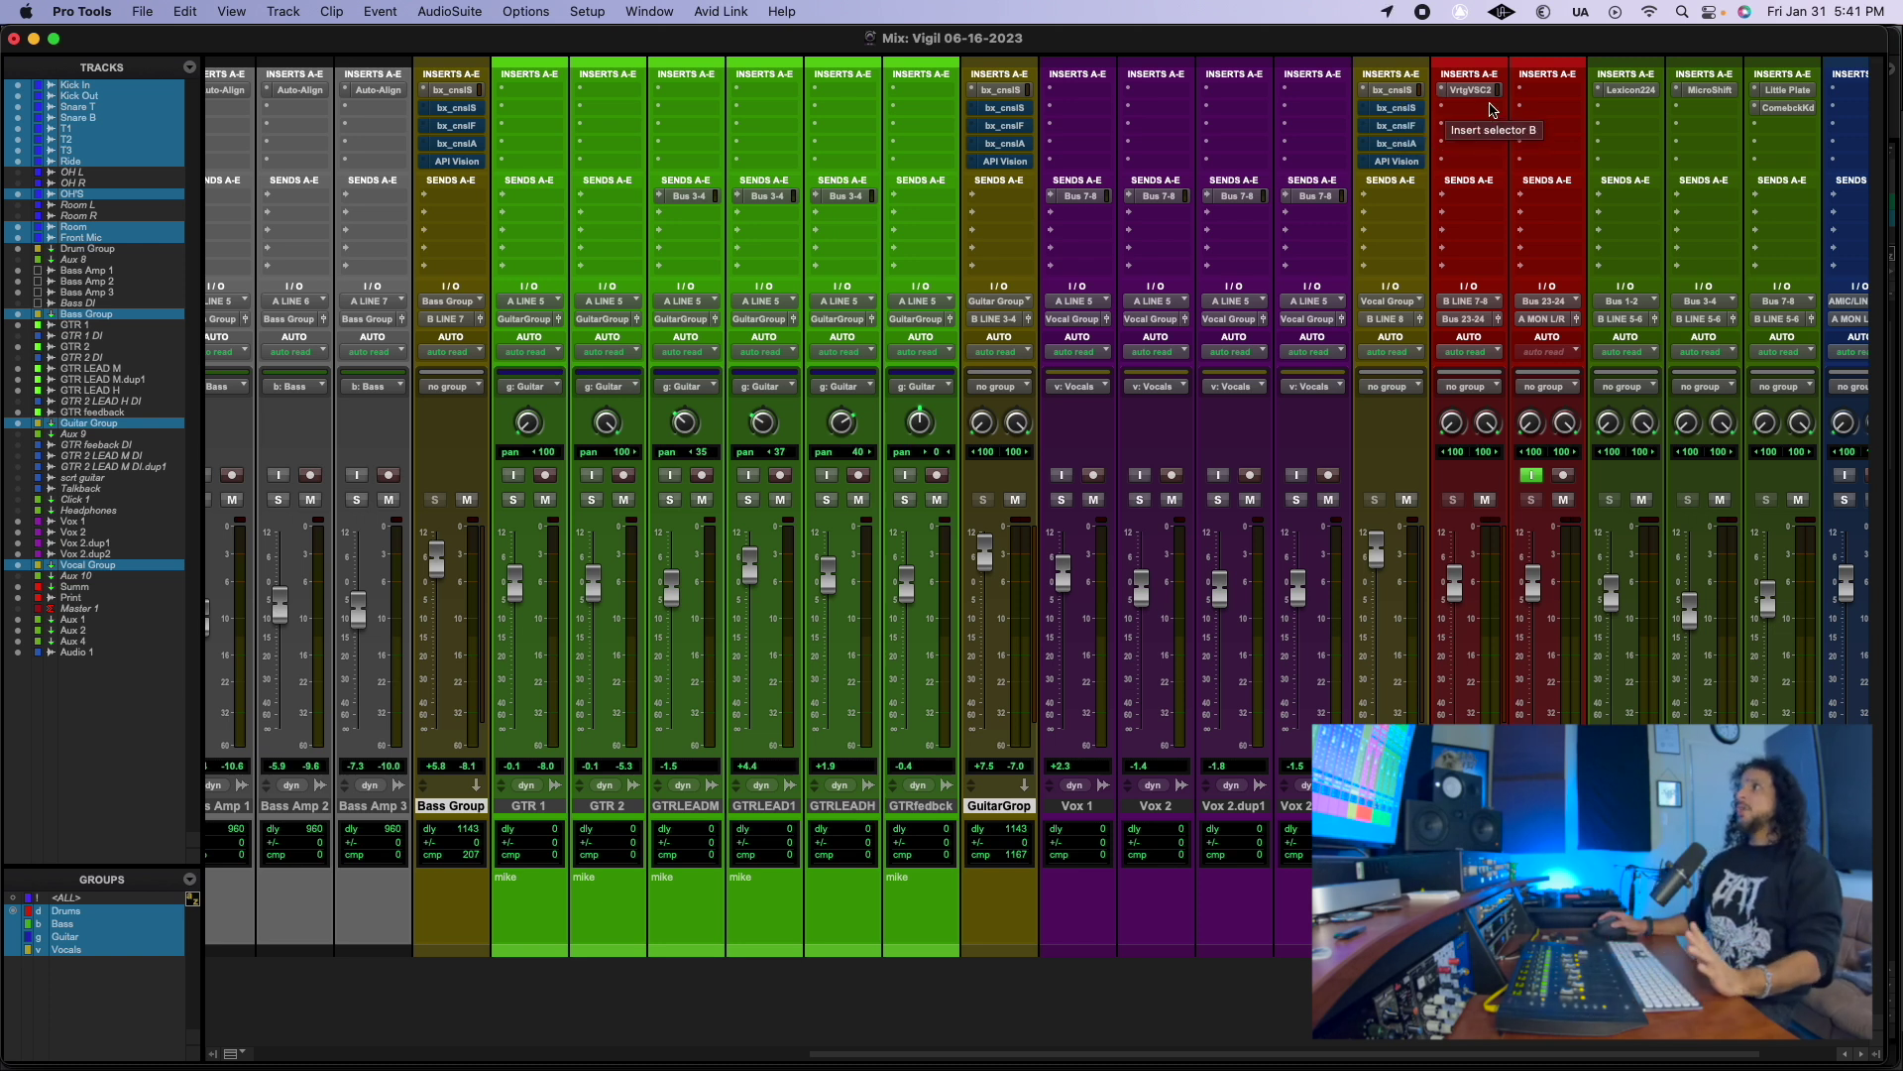
left_click(1480, 93)
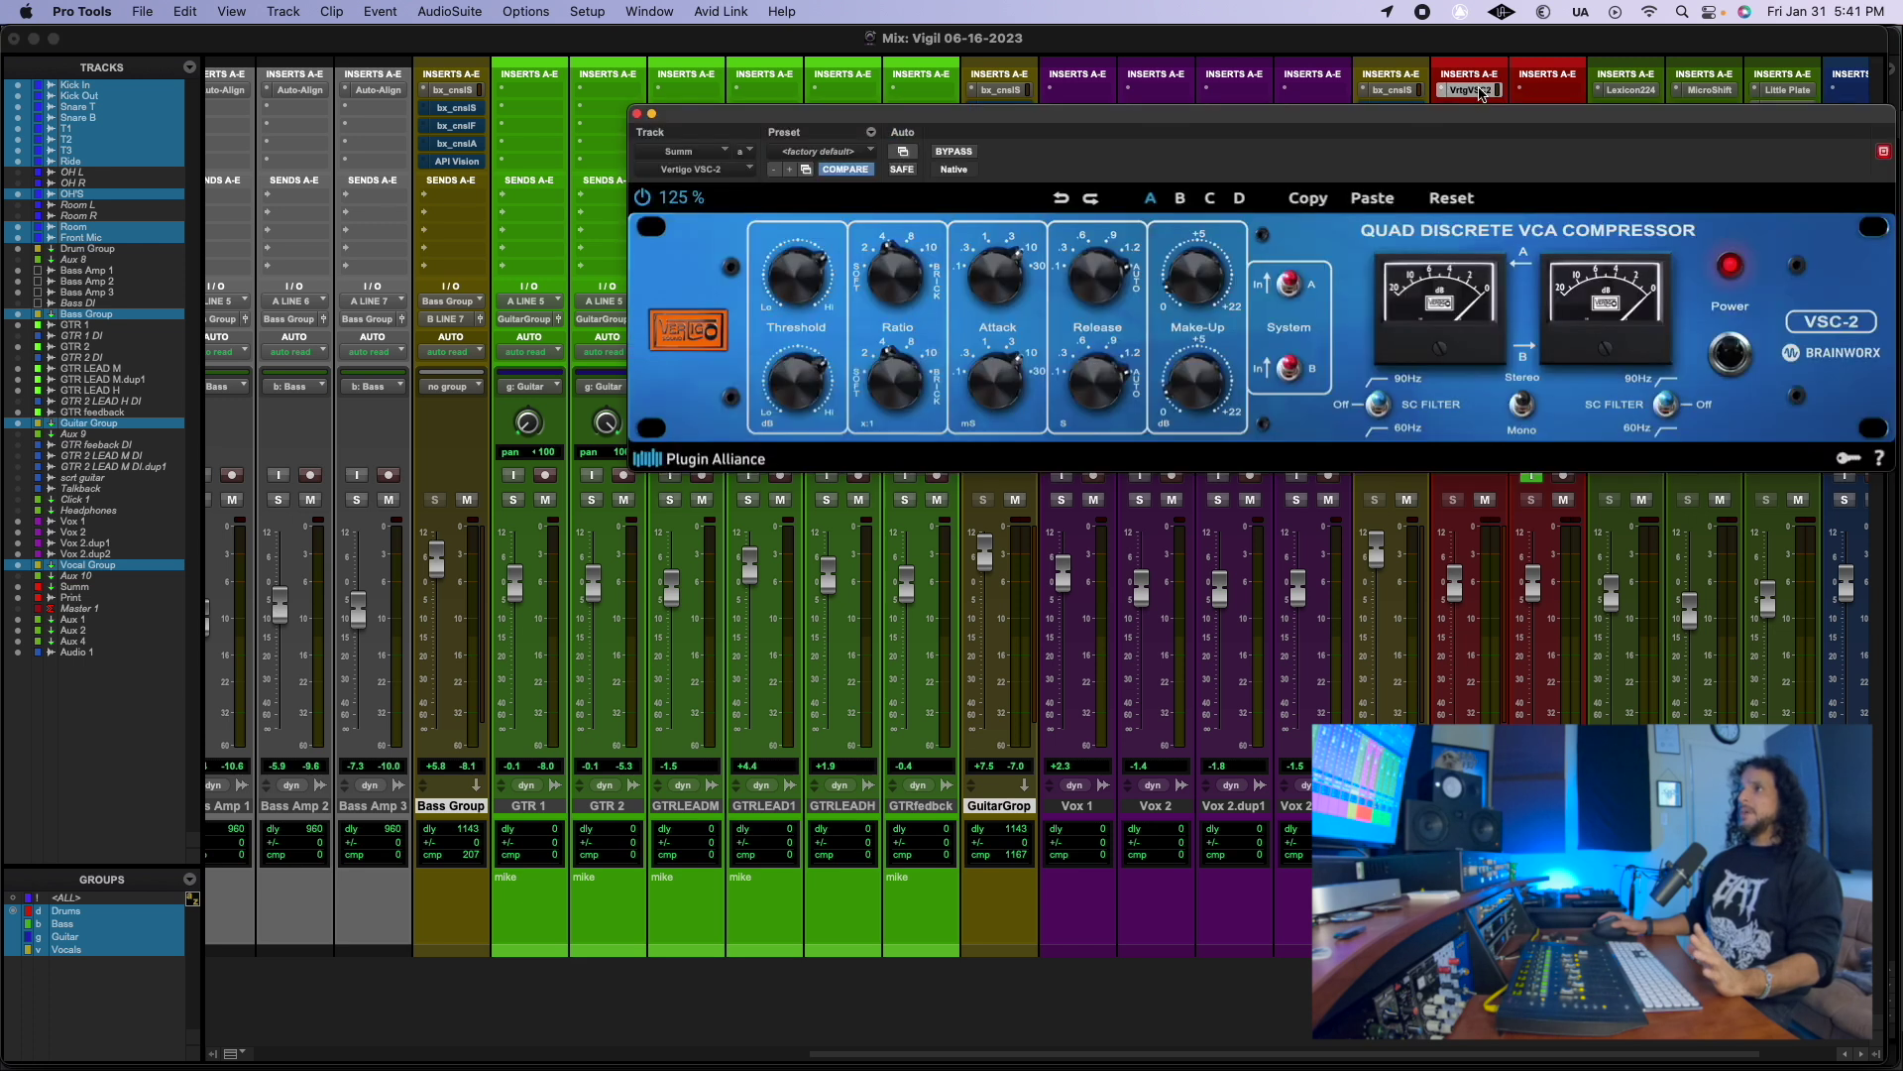
left_click_drag(1626, 118, 1383, 156)
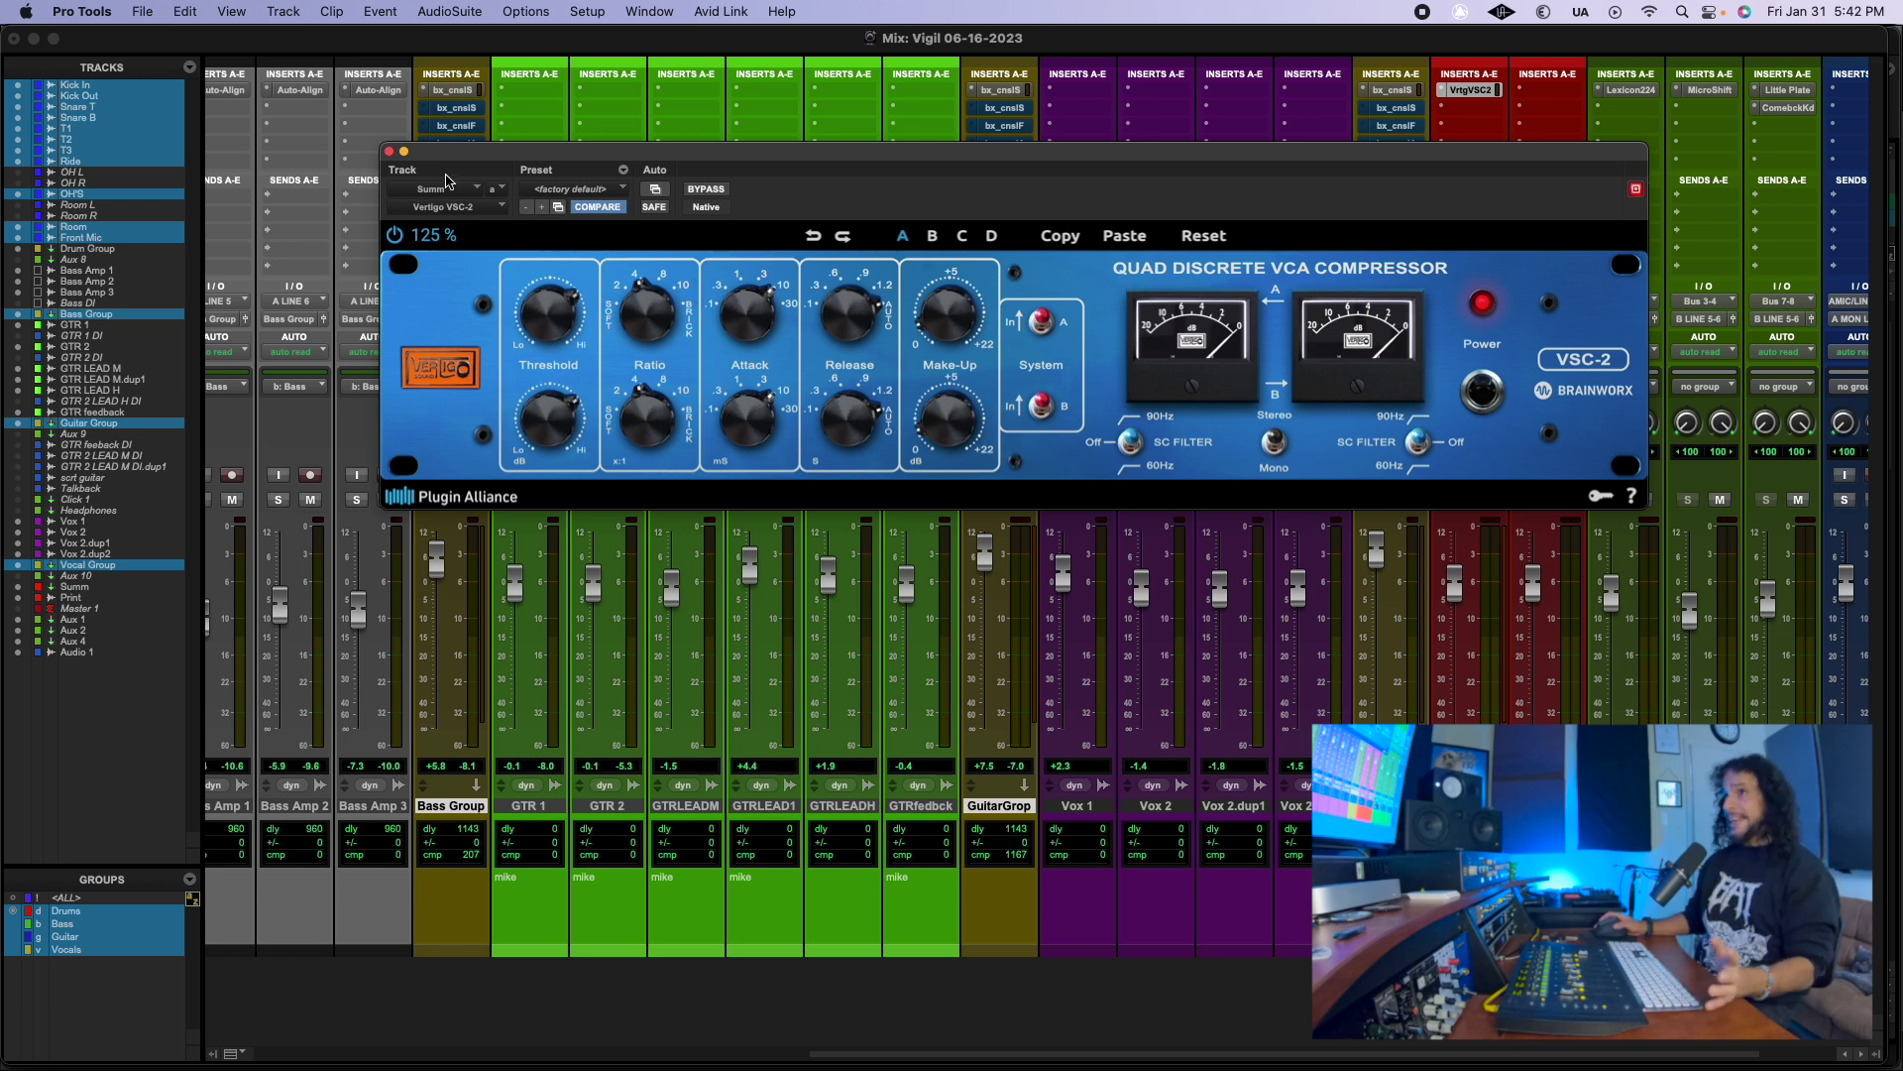
left_click(389, 152)
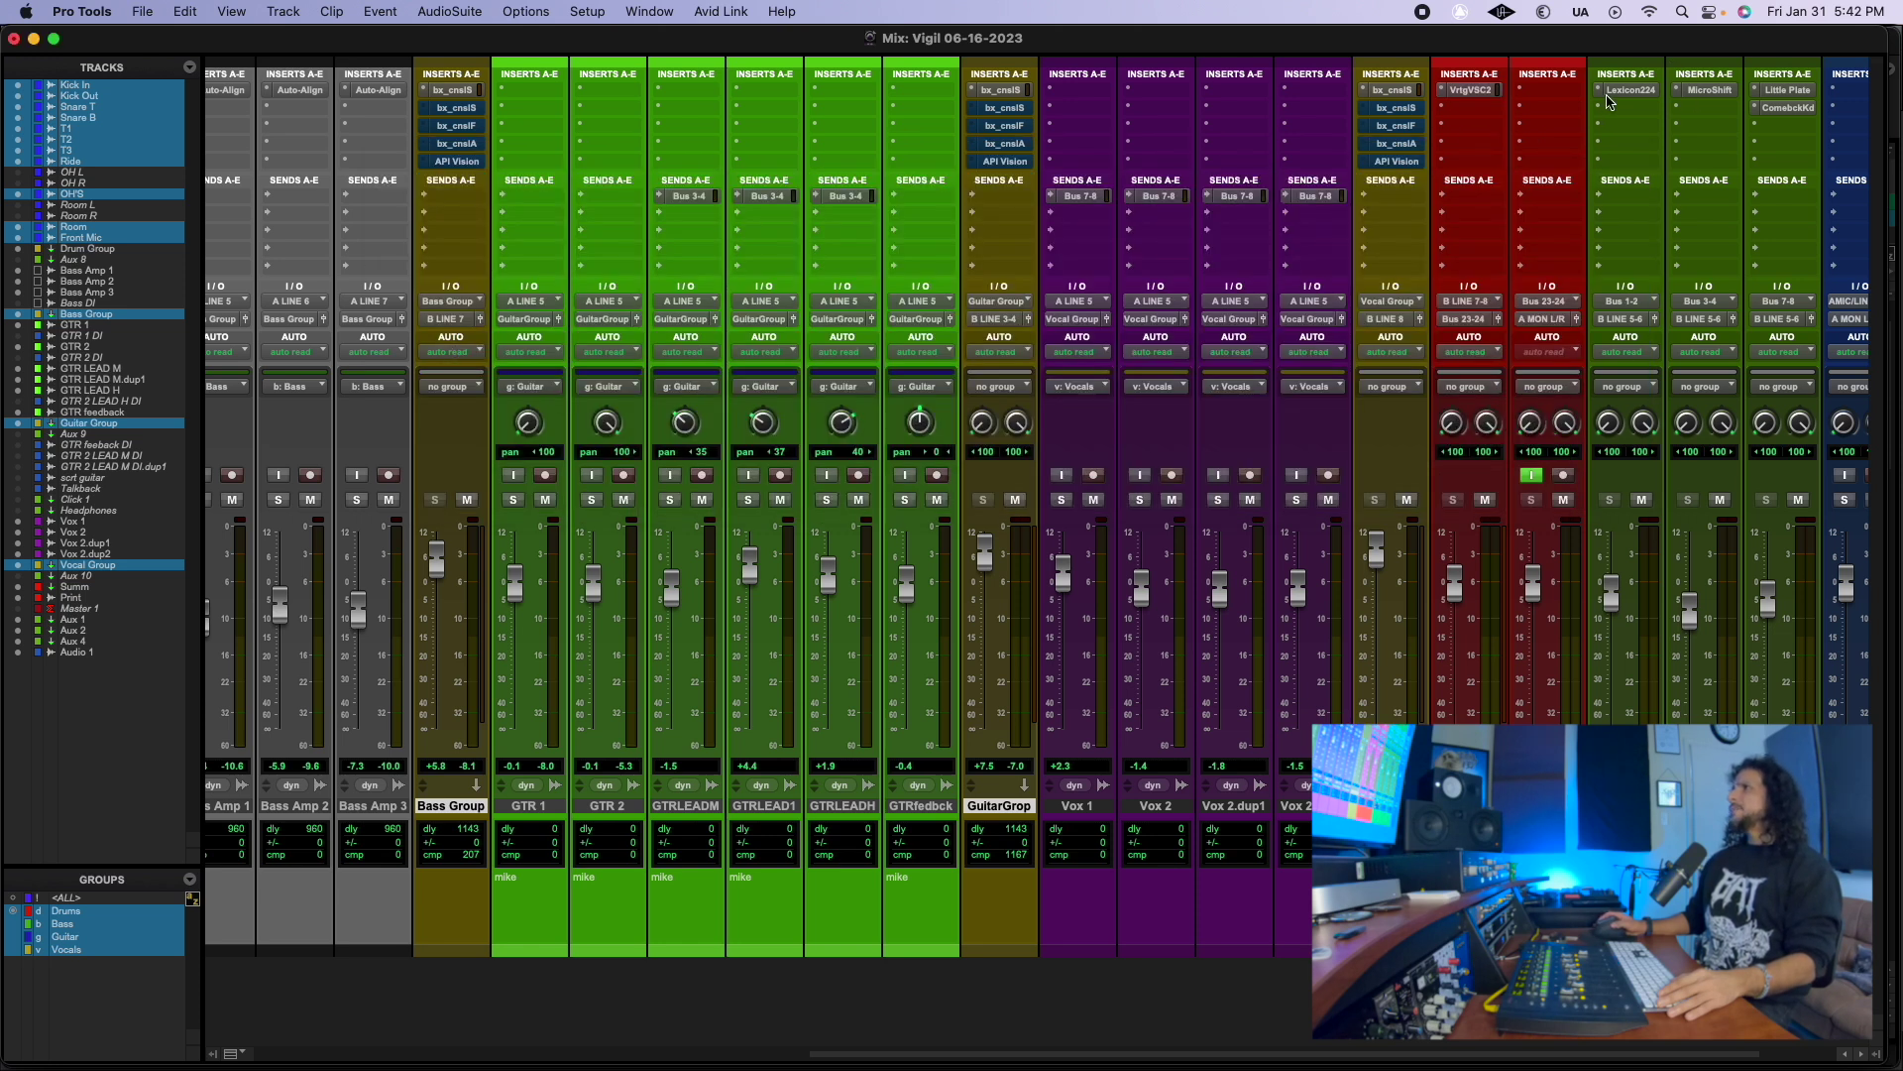
Step: View the Lexicon 224 reverb on Aux 1 and the MicroShift on Aux 2, closing each plugin
left_click(1631, 91)
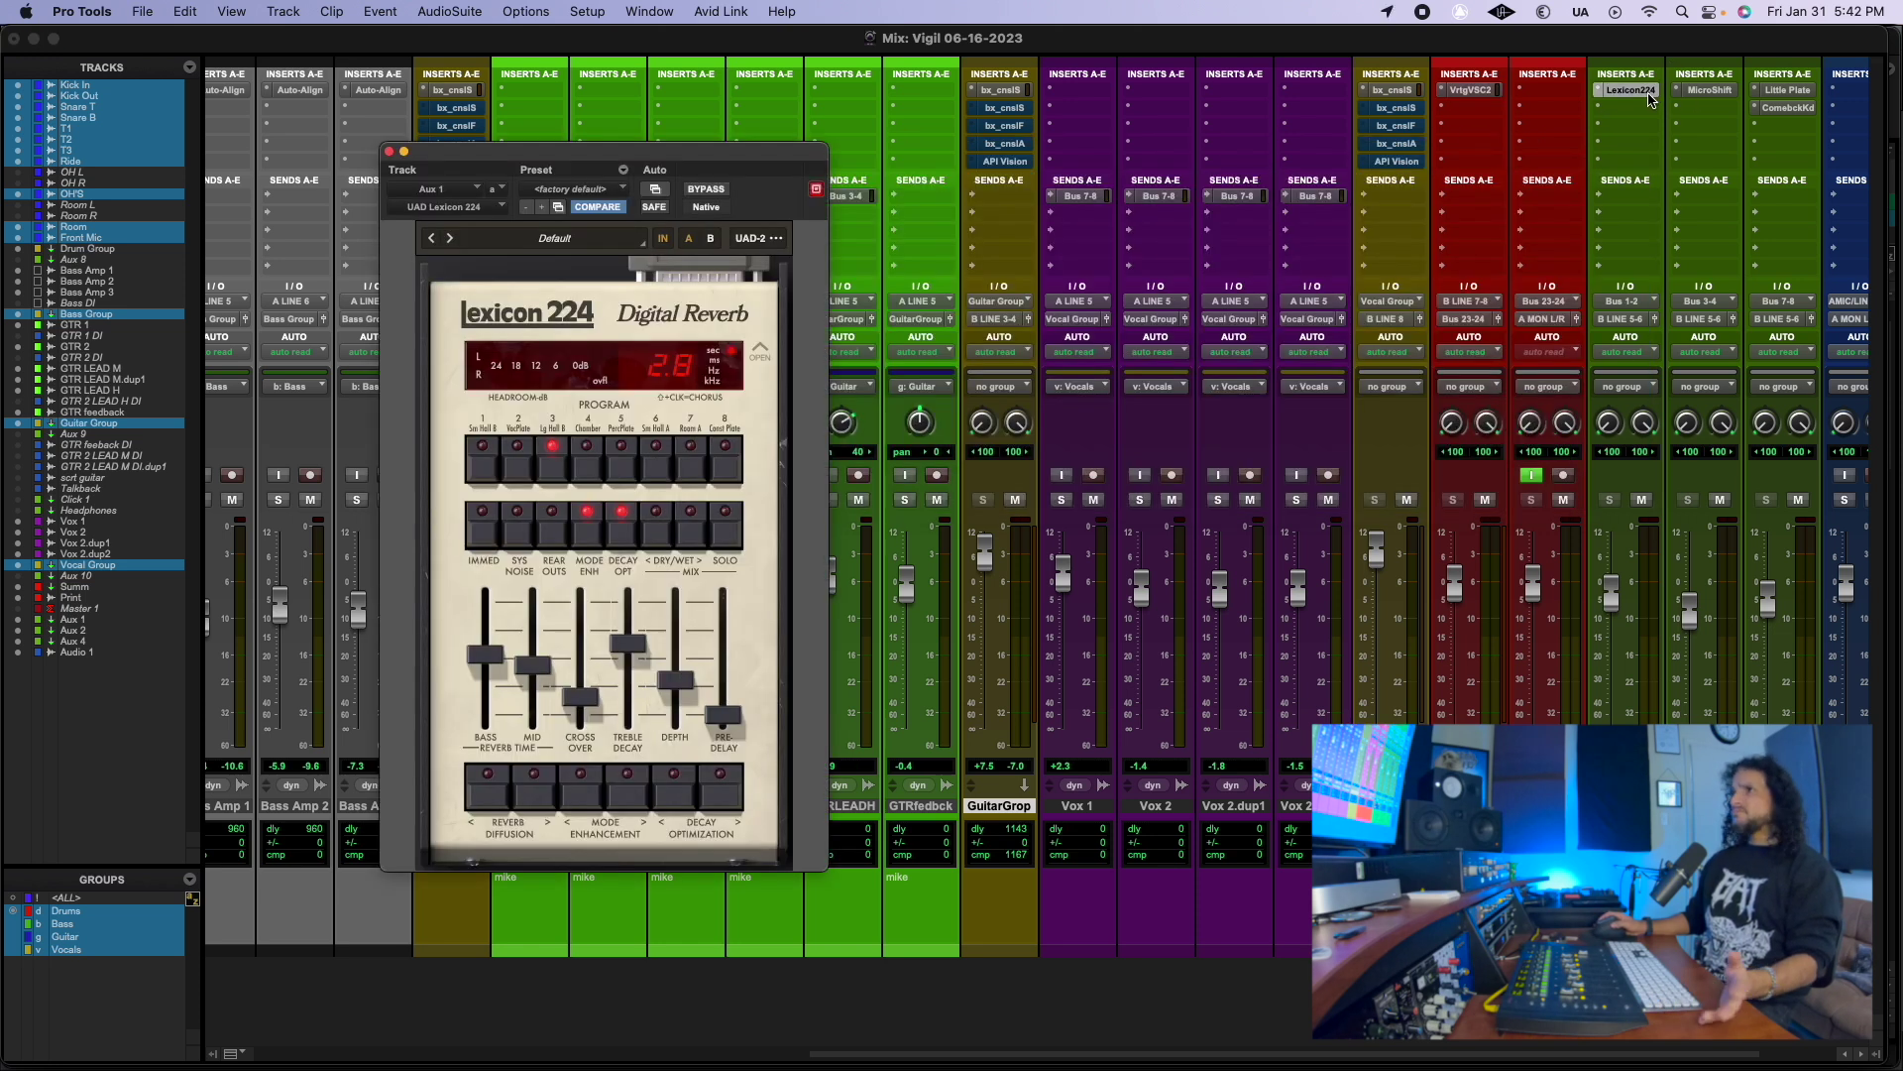
left_click(389, 152)
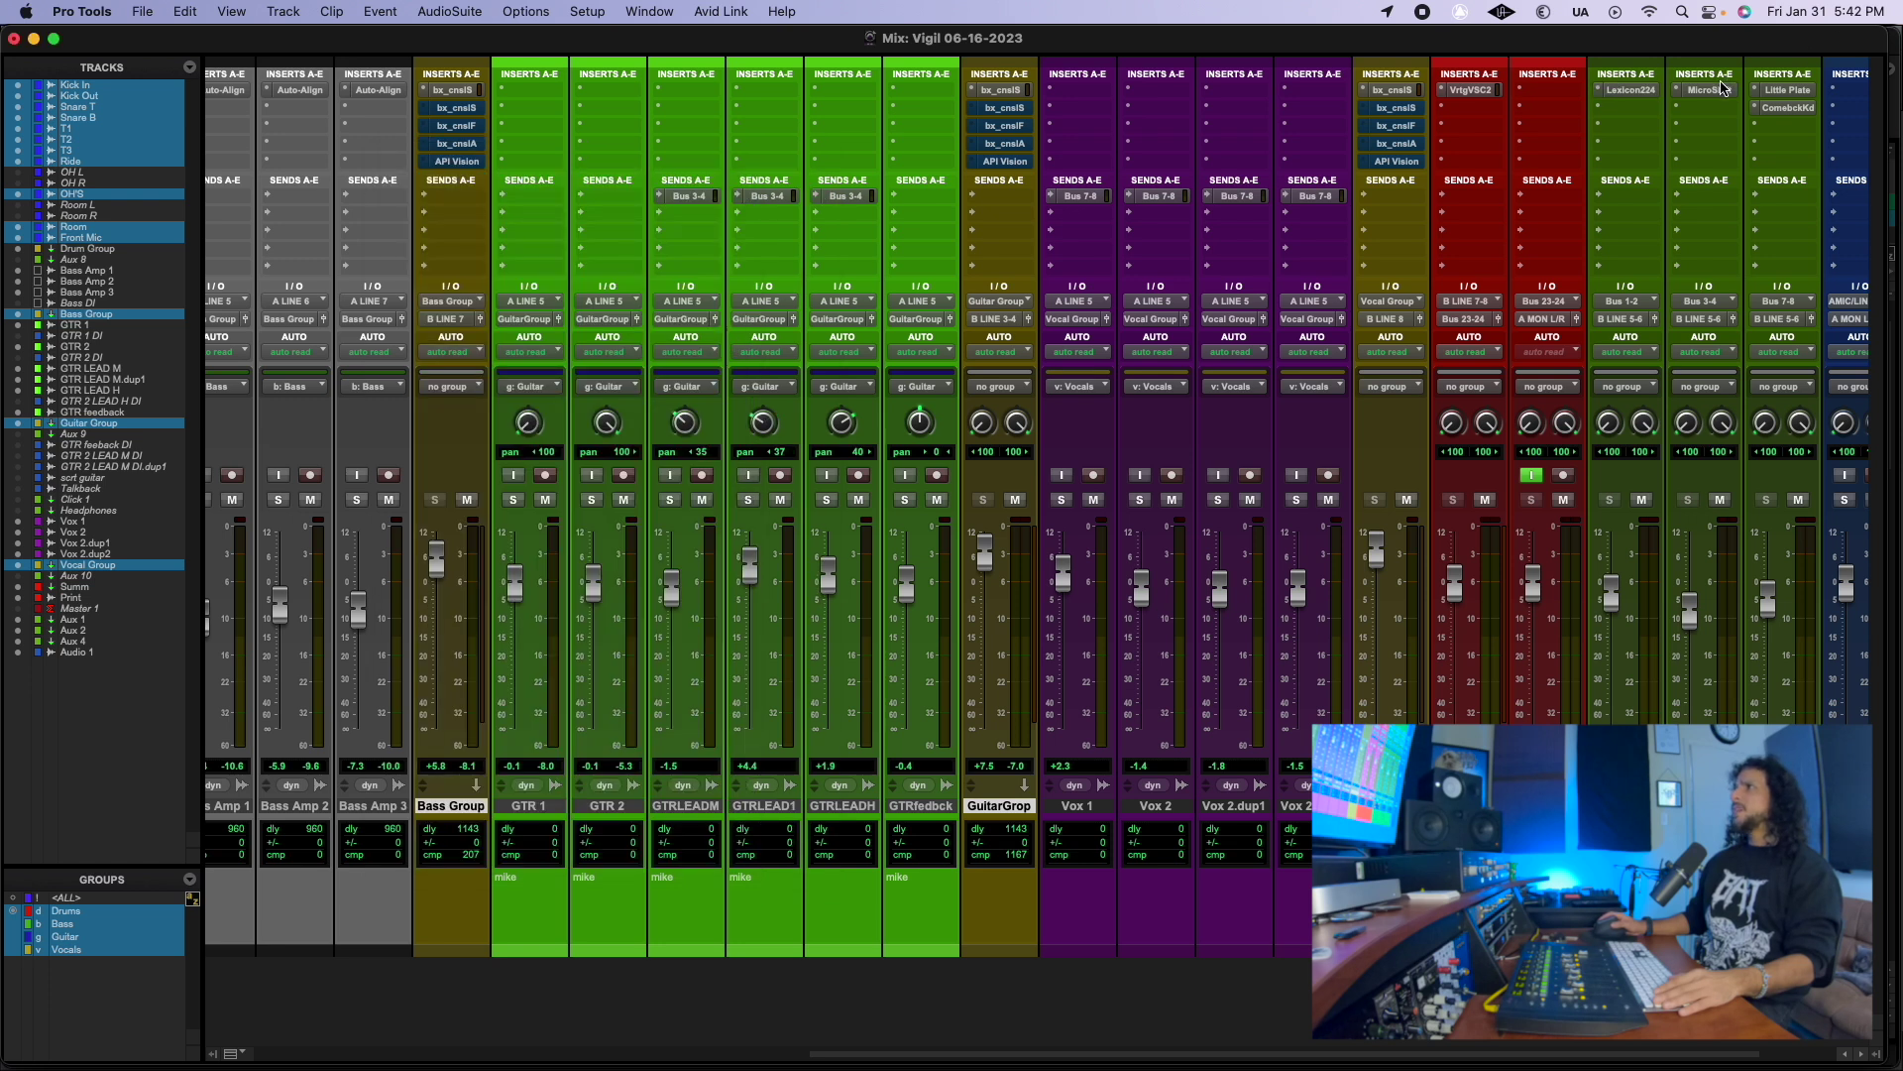
left_click(1709, 90)
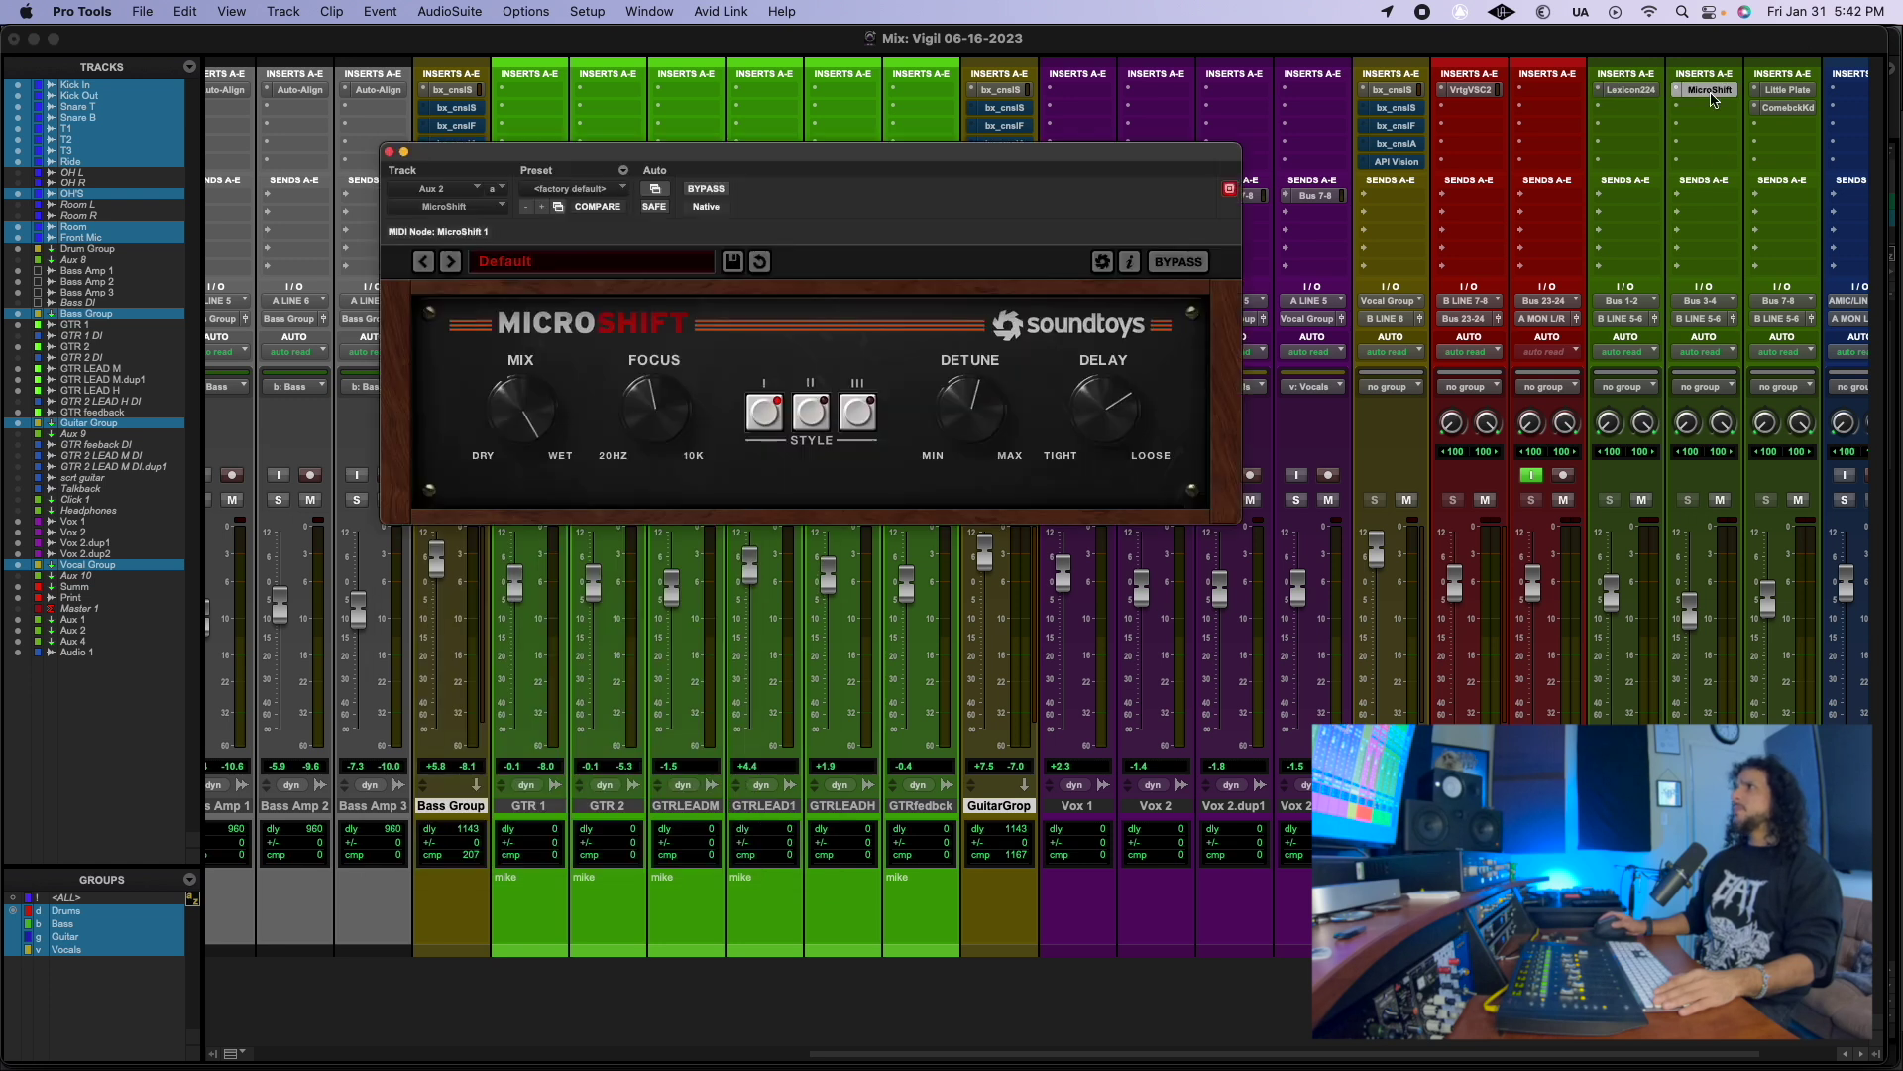
left_click(389, 153)
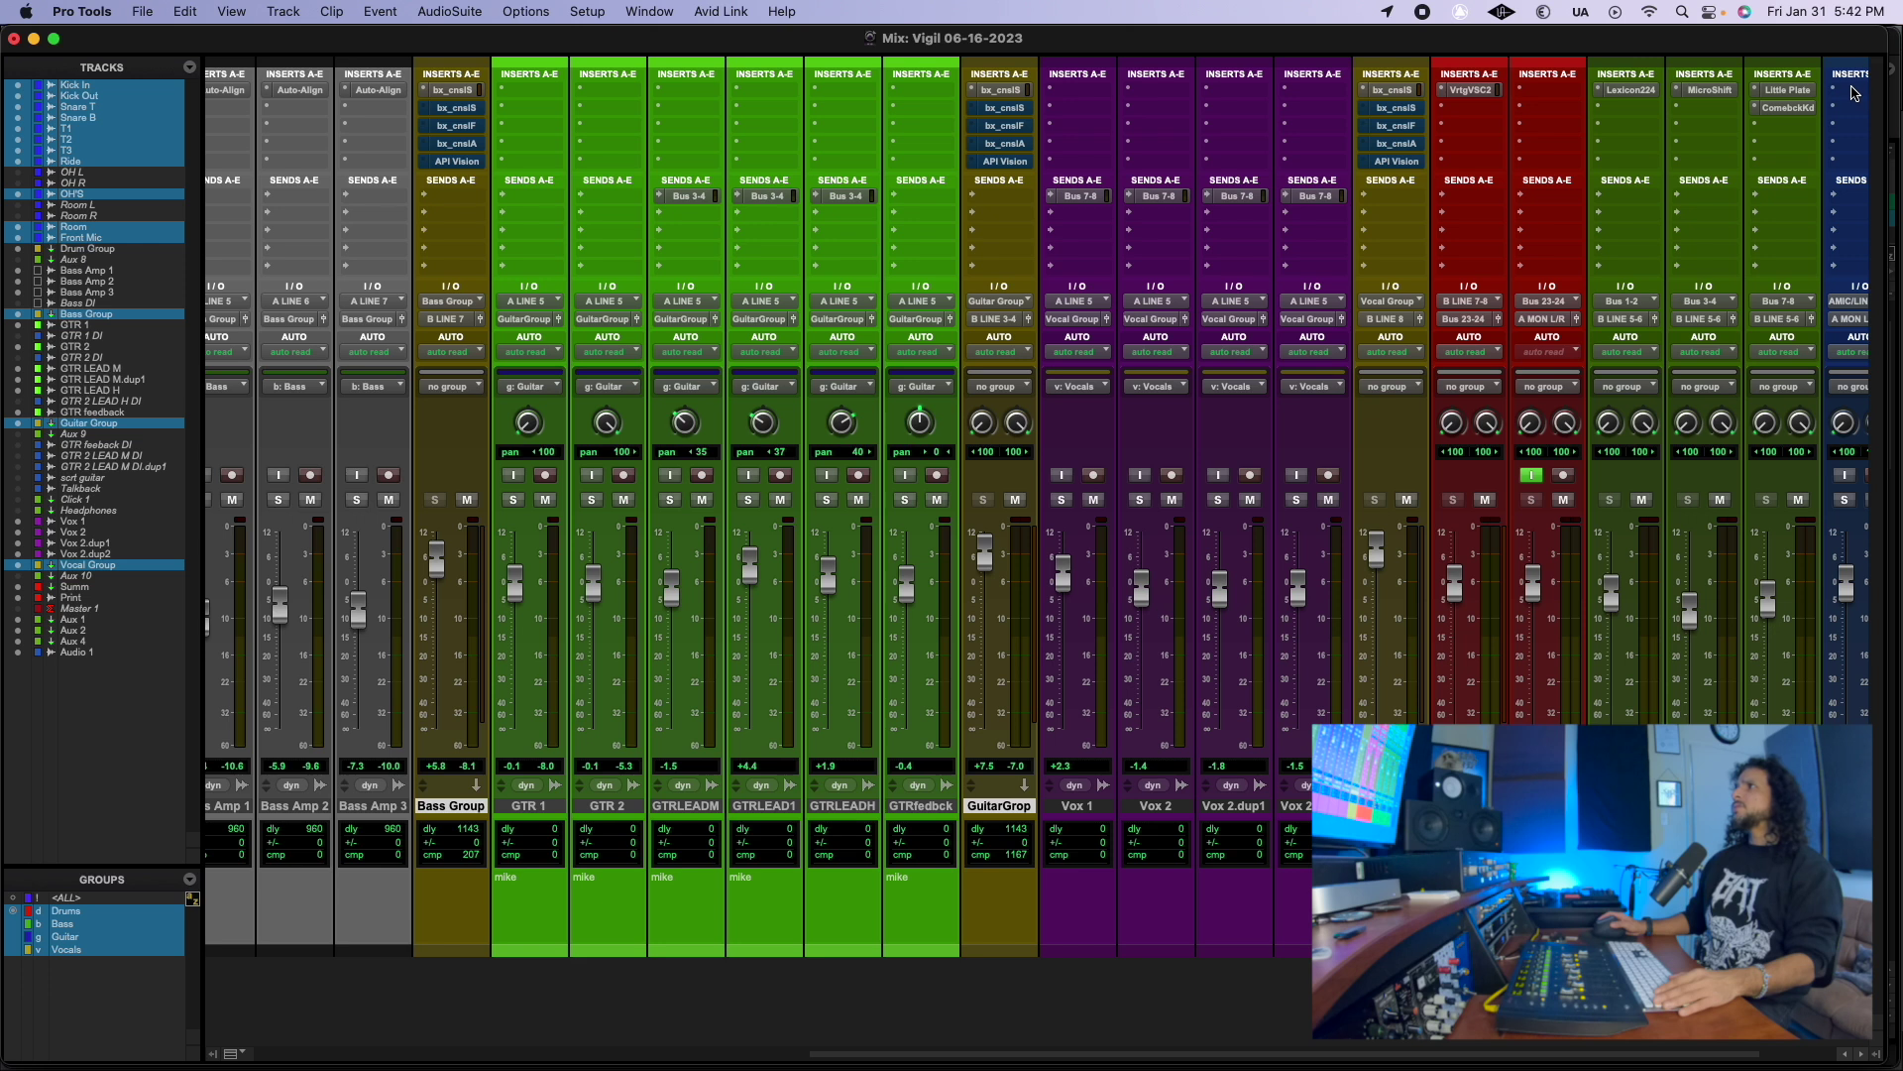
Step: View the Little Plate reverb and the Comeback Kid delay on Aux 4, closing each plugin
left_click(1791, 90)
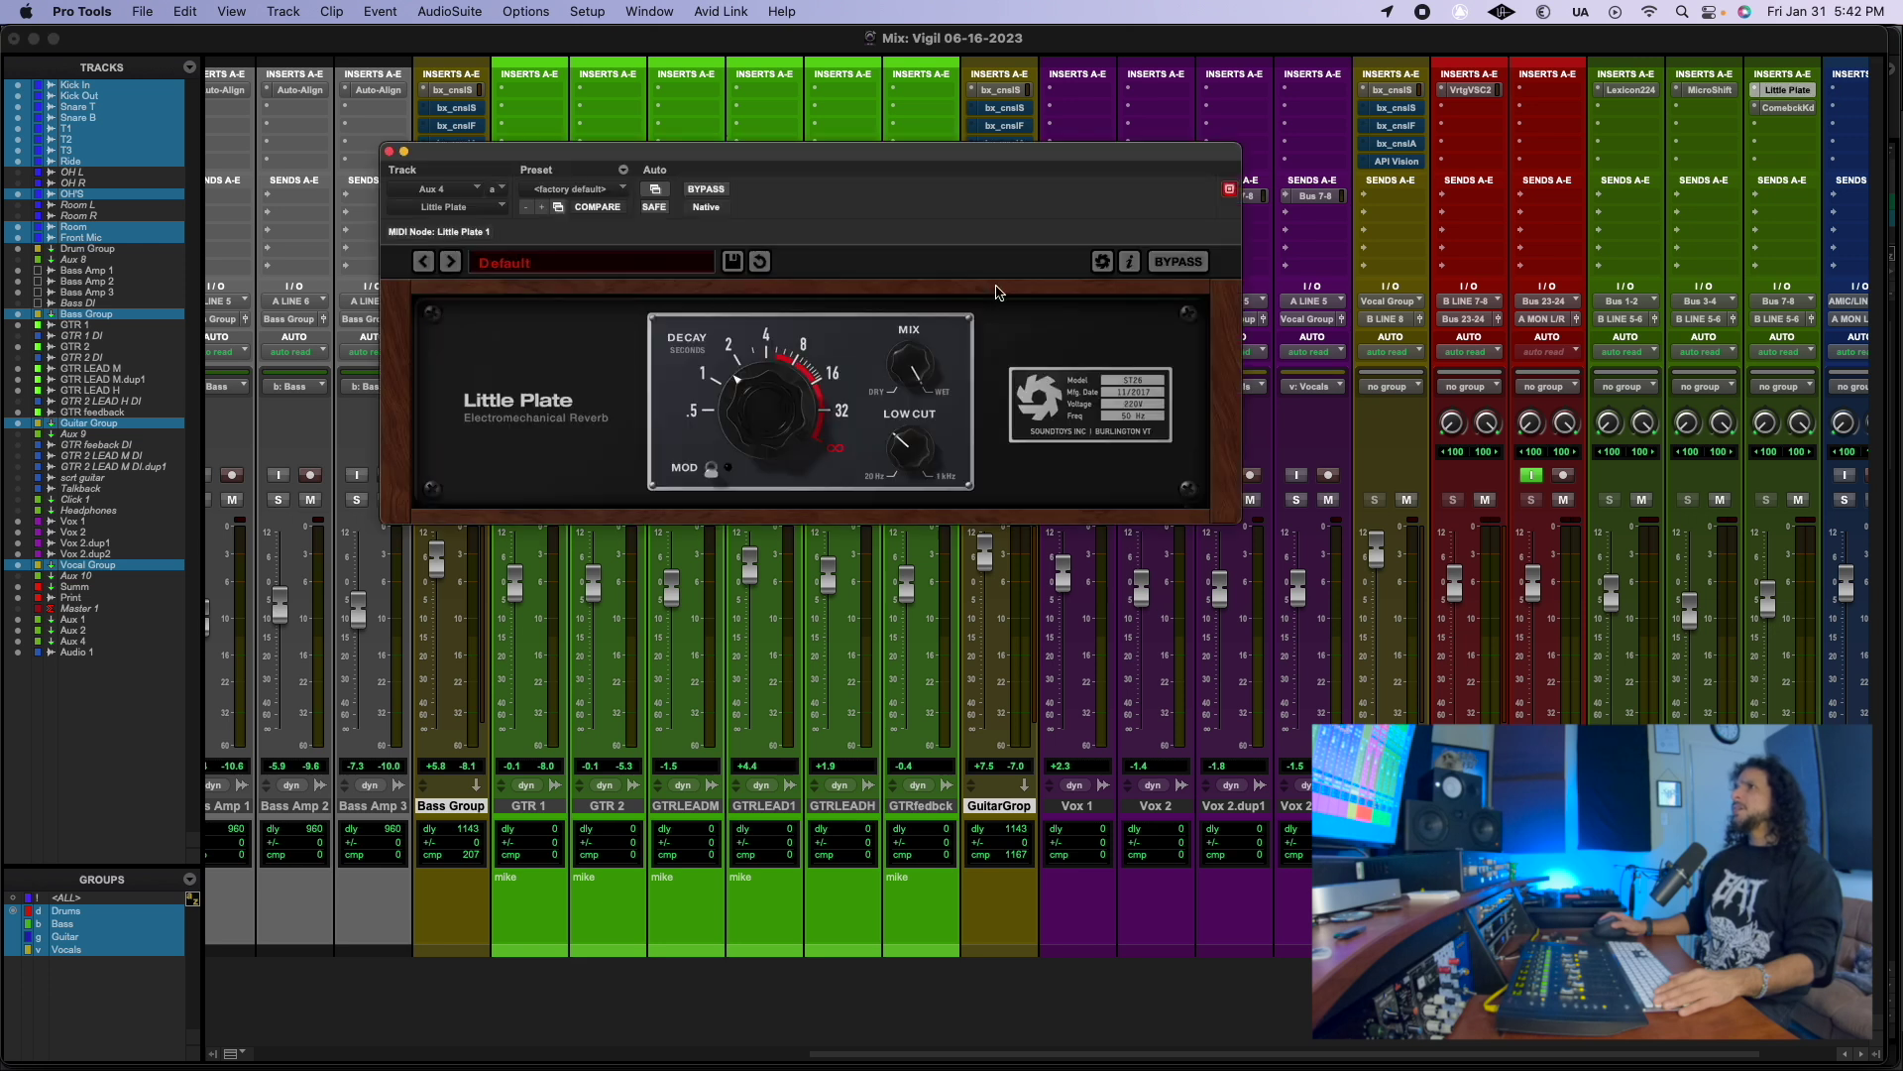
left_click(390, 153)
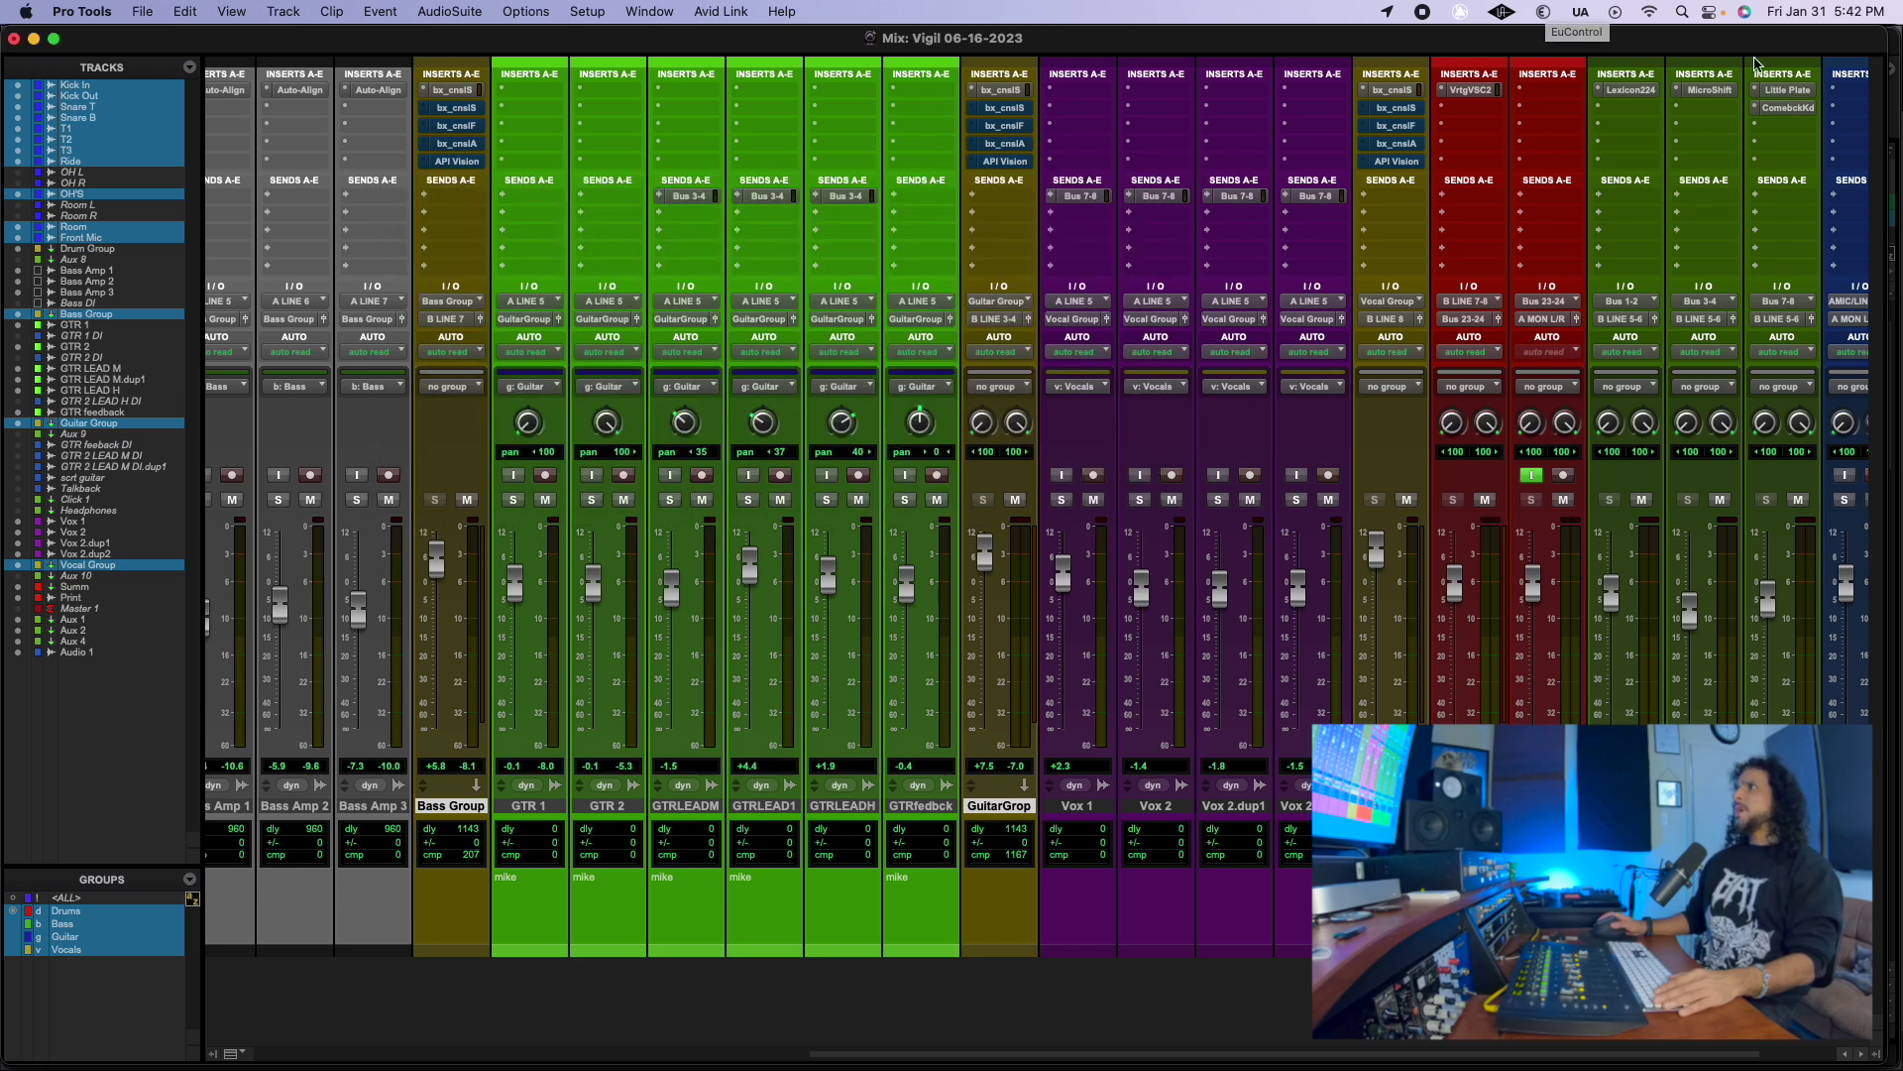
left_click(1797, 109)
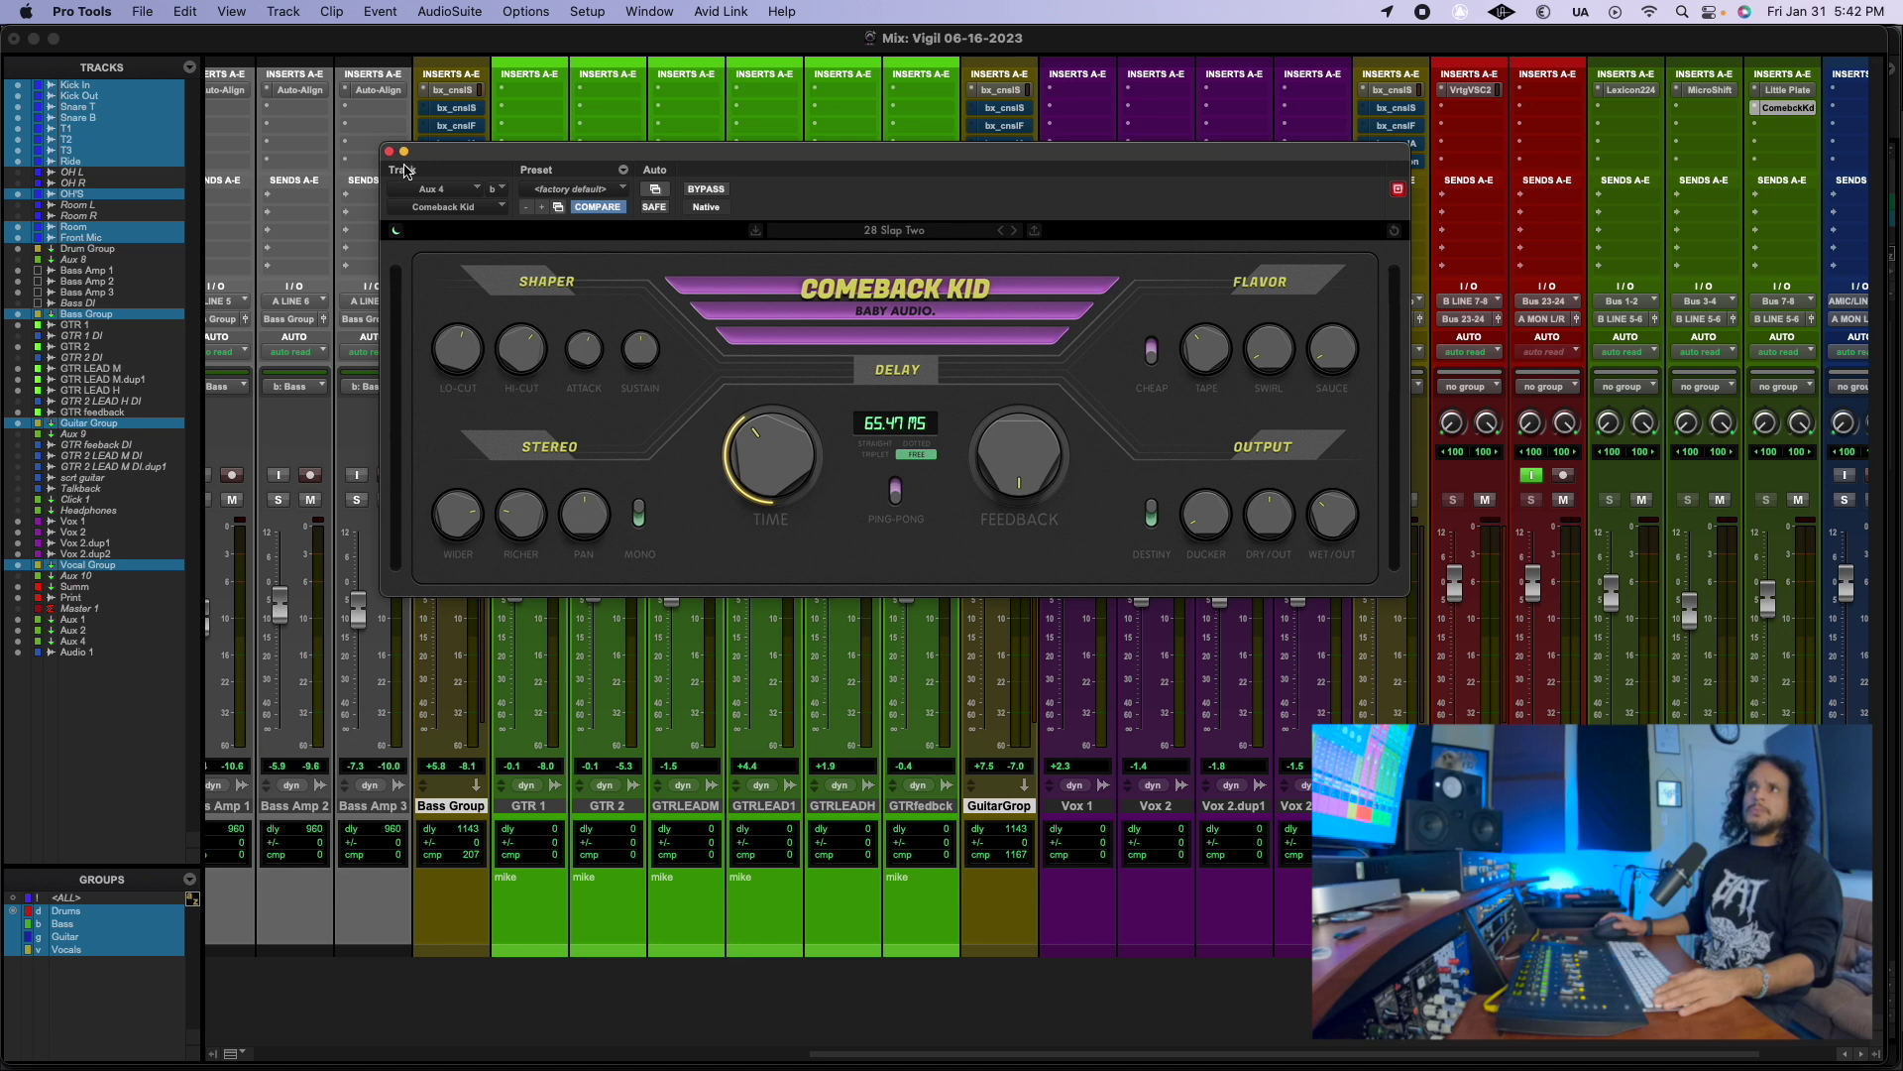
left_click(391, 157)
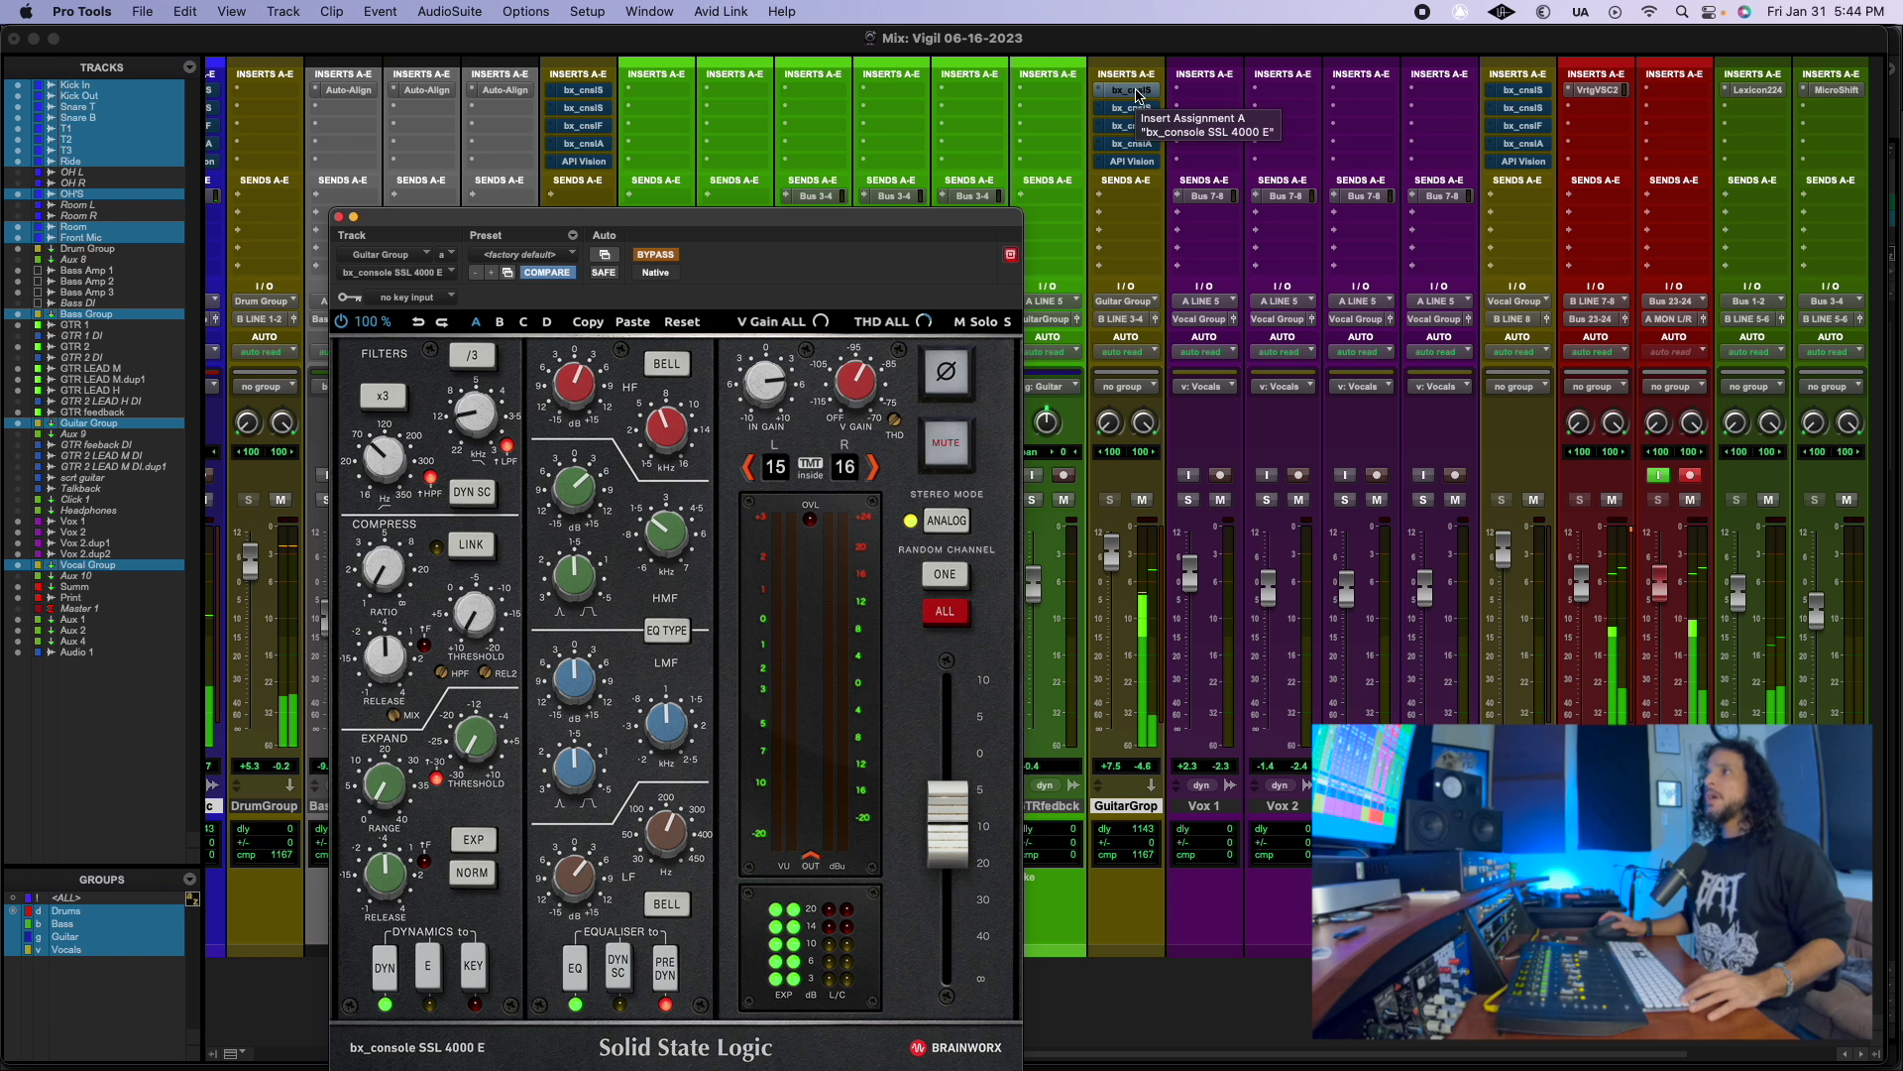
Step: Compare the Guitar Group with and without the bx_console SSL 4000 E during playback by toggling its bypass, ending bypassed
right_click(1137, 95)
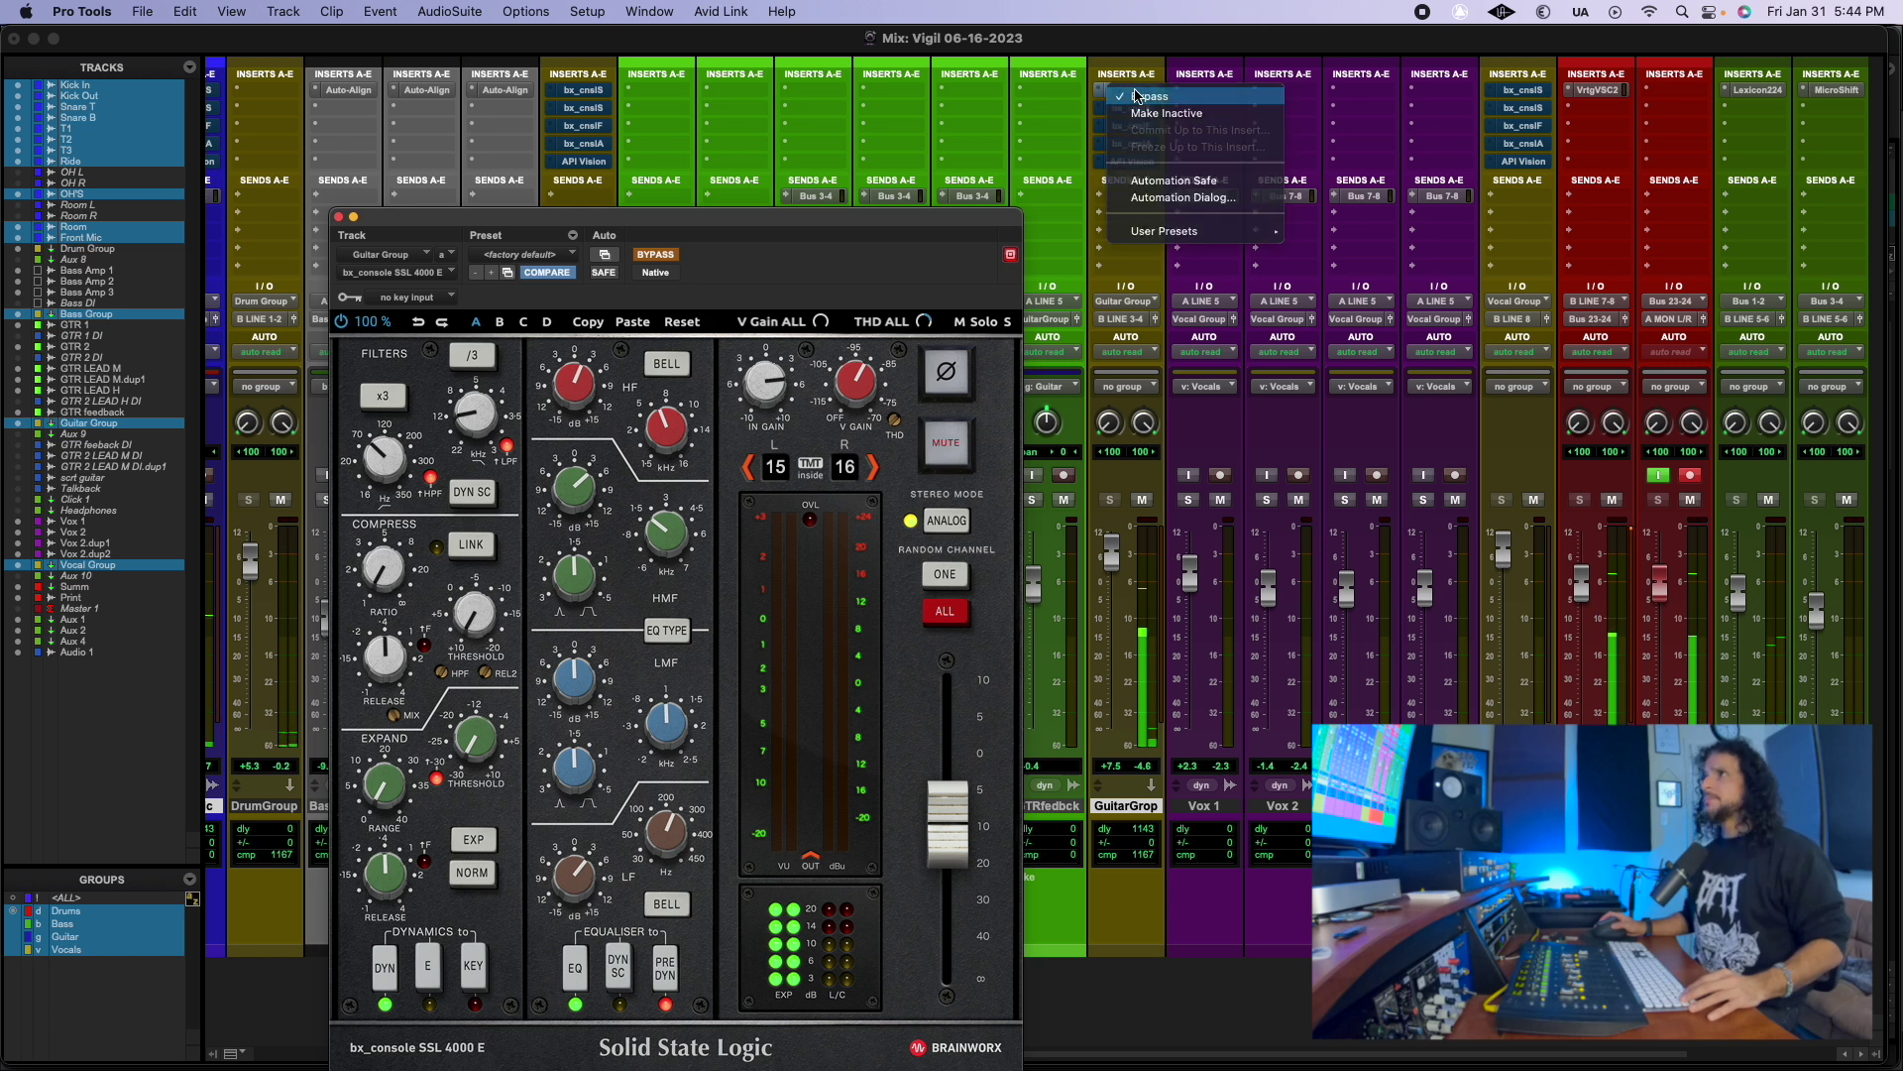
left_click(1142, 100)
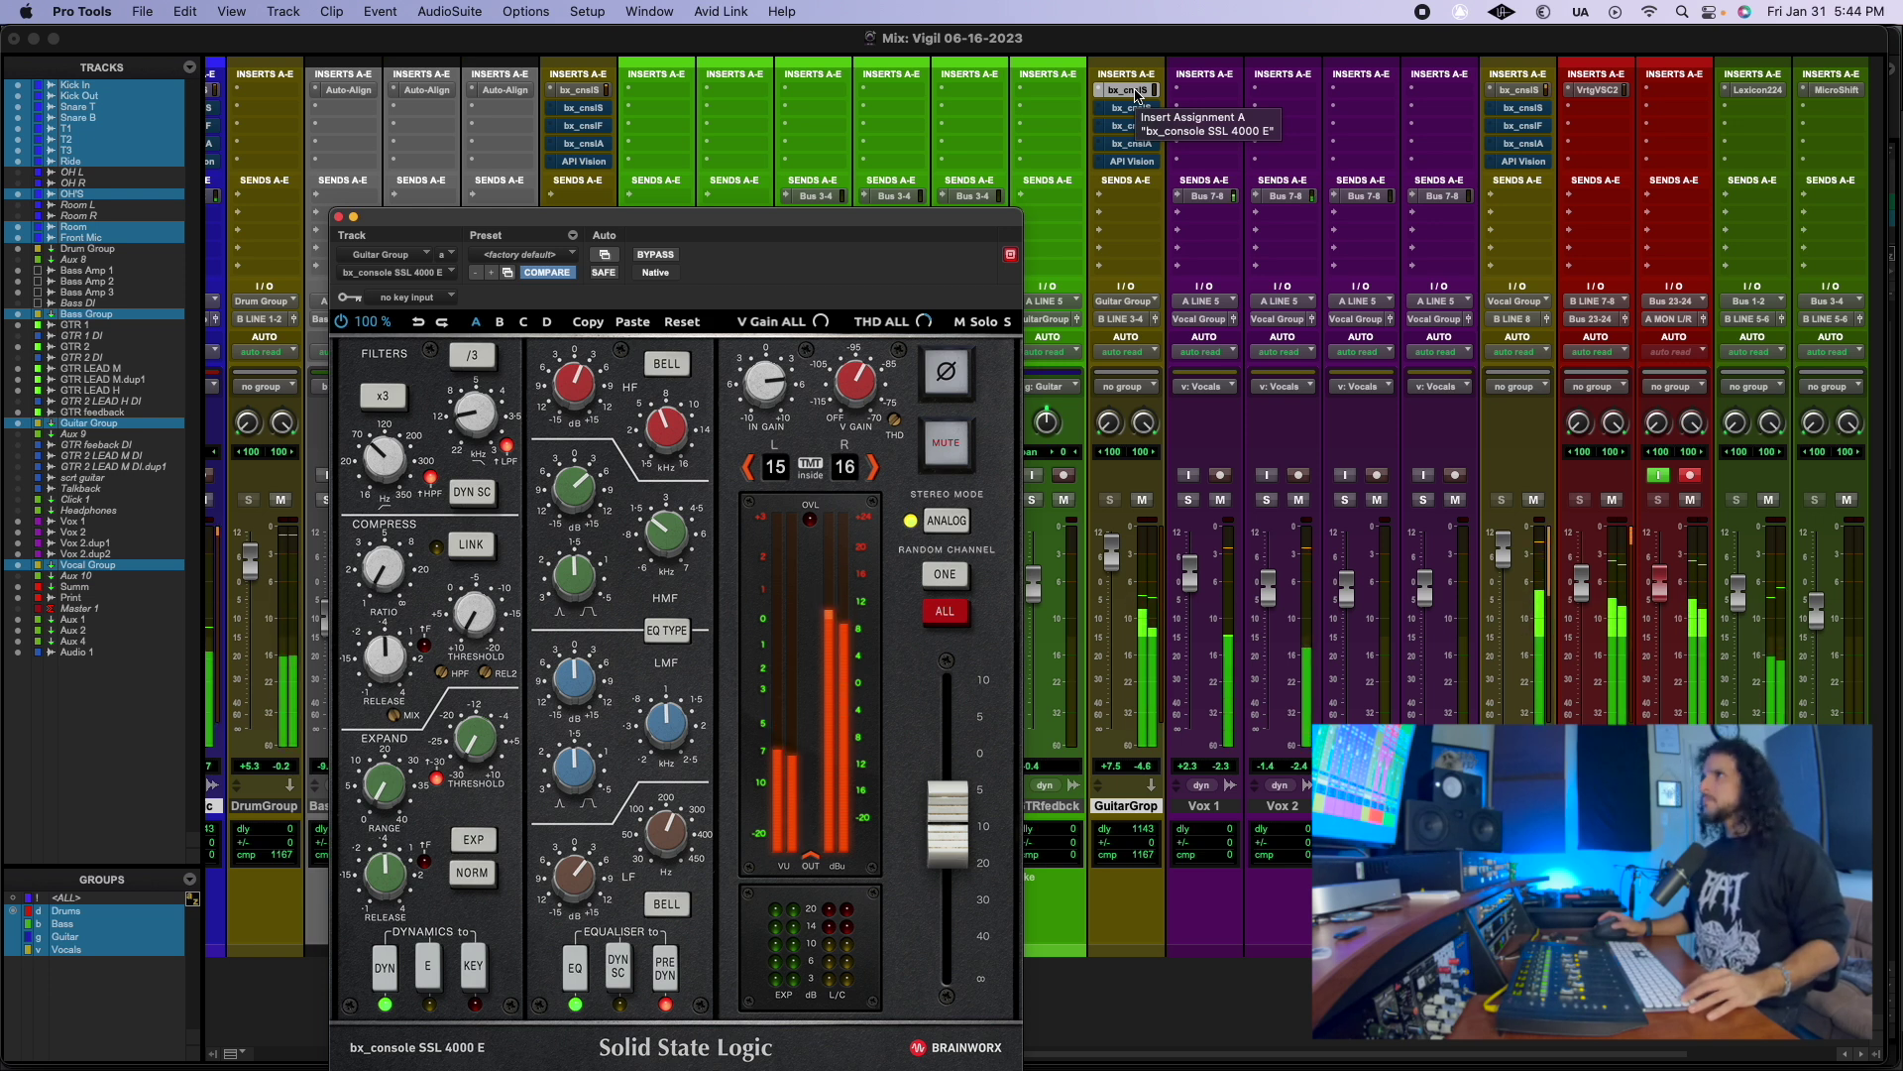
right_click(1136, 93)
left_click(1137, 96)
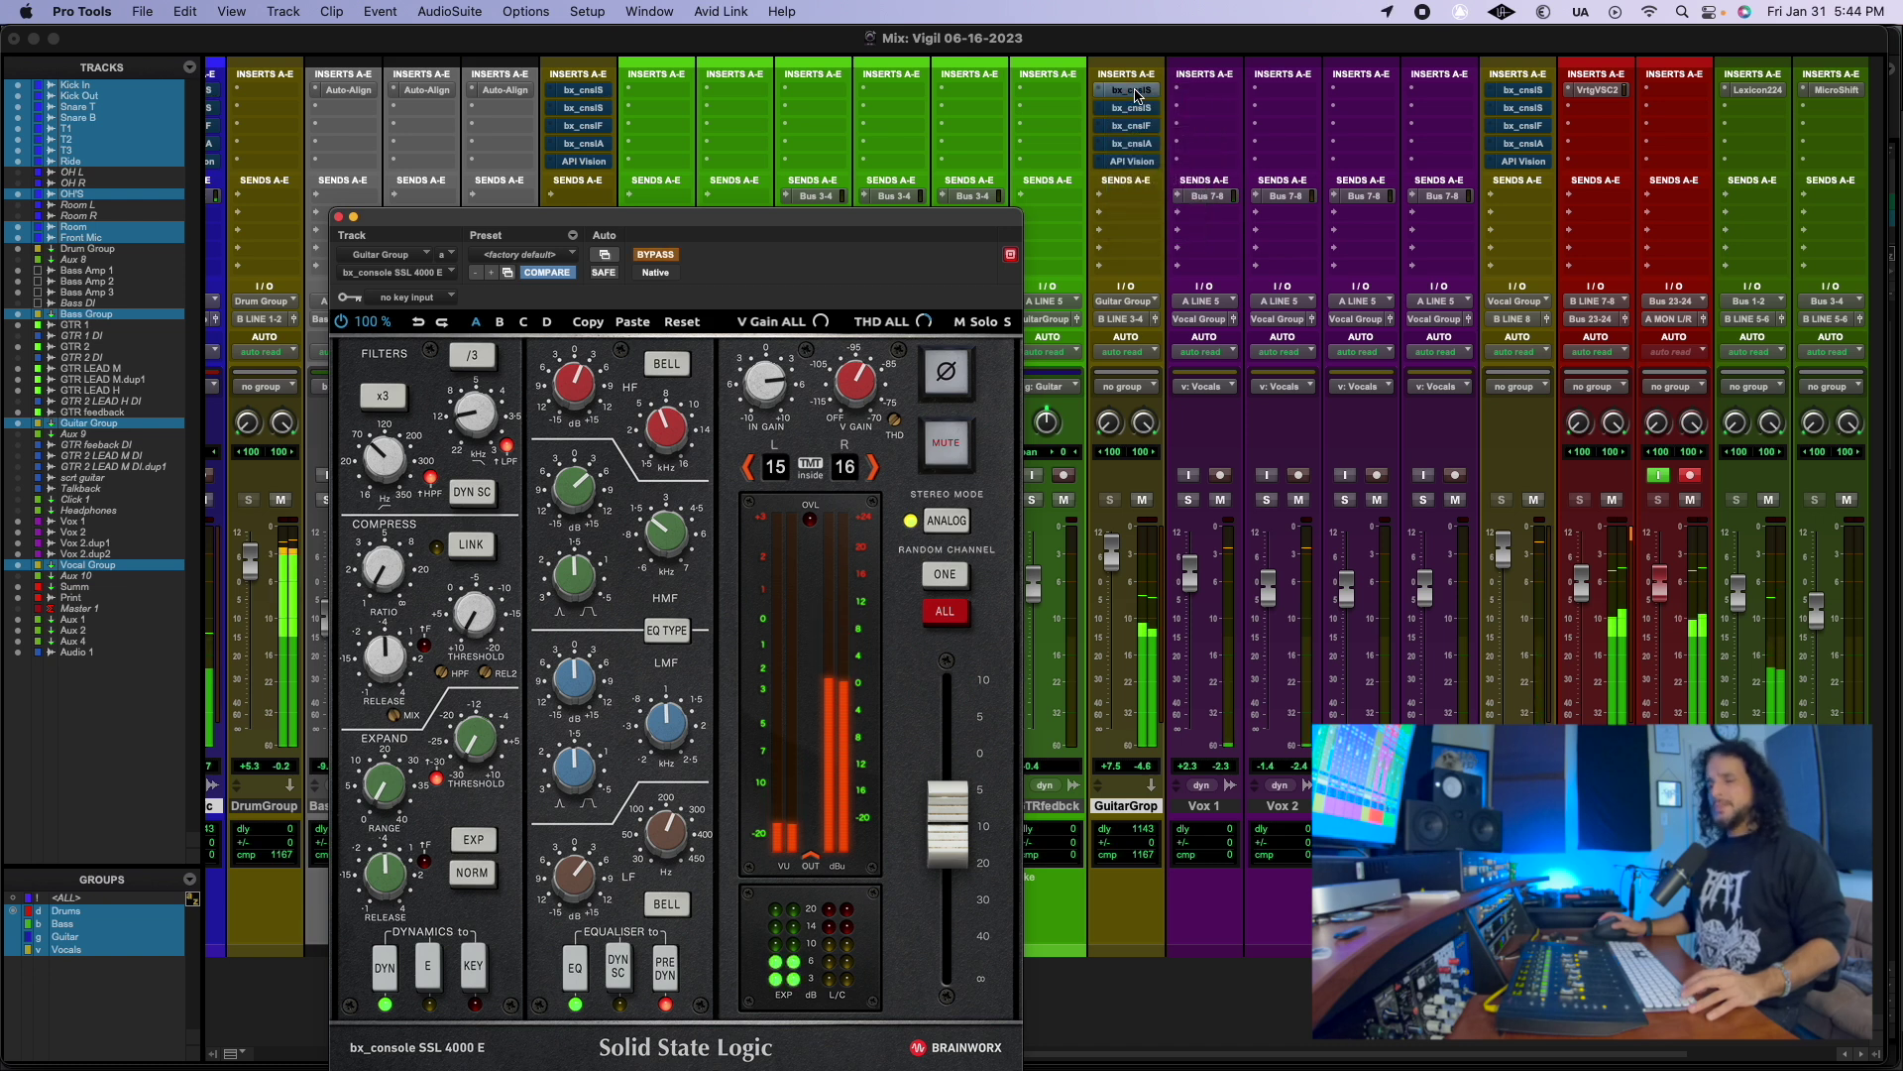
right_click(1136, 93)
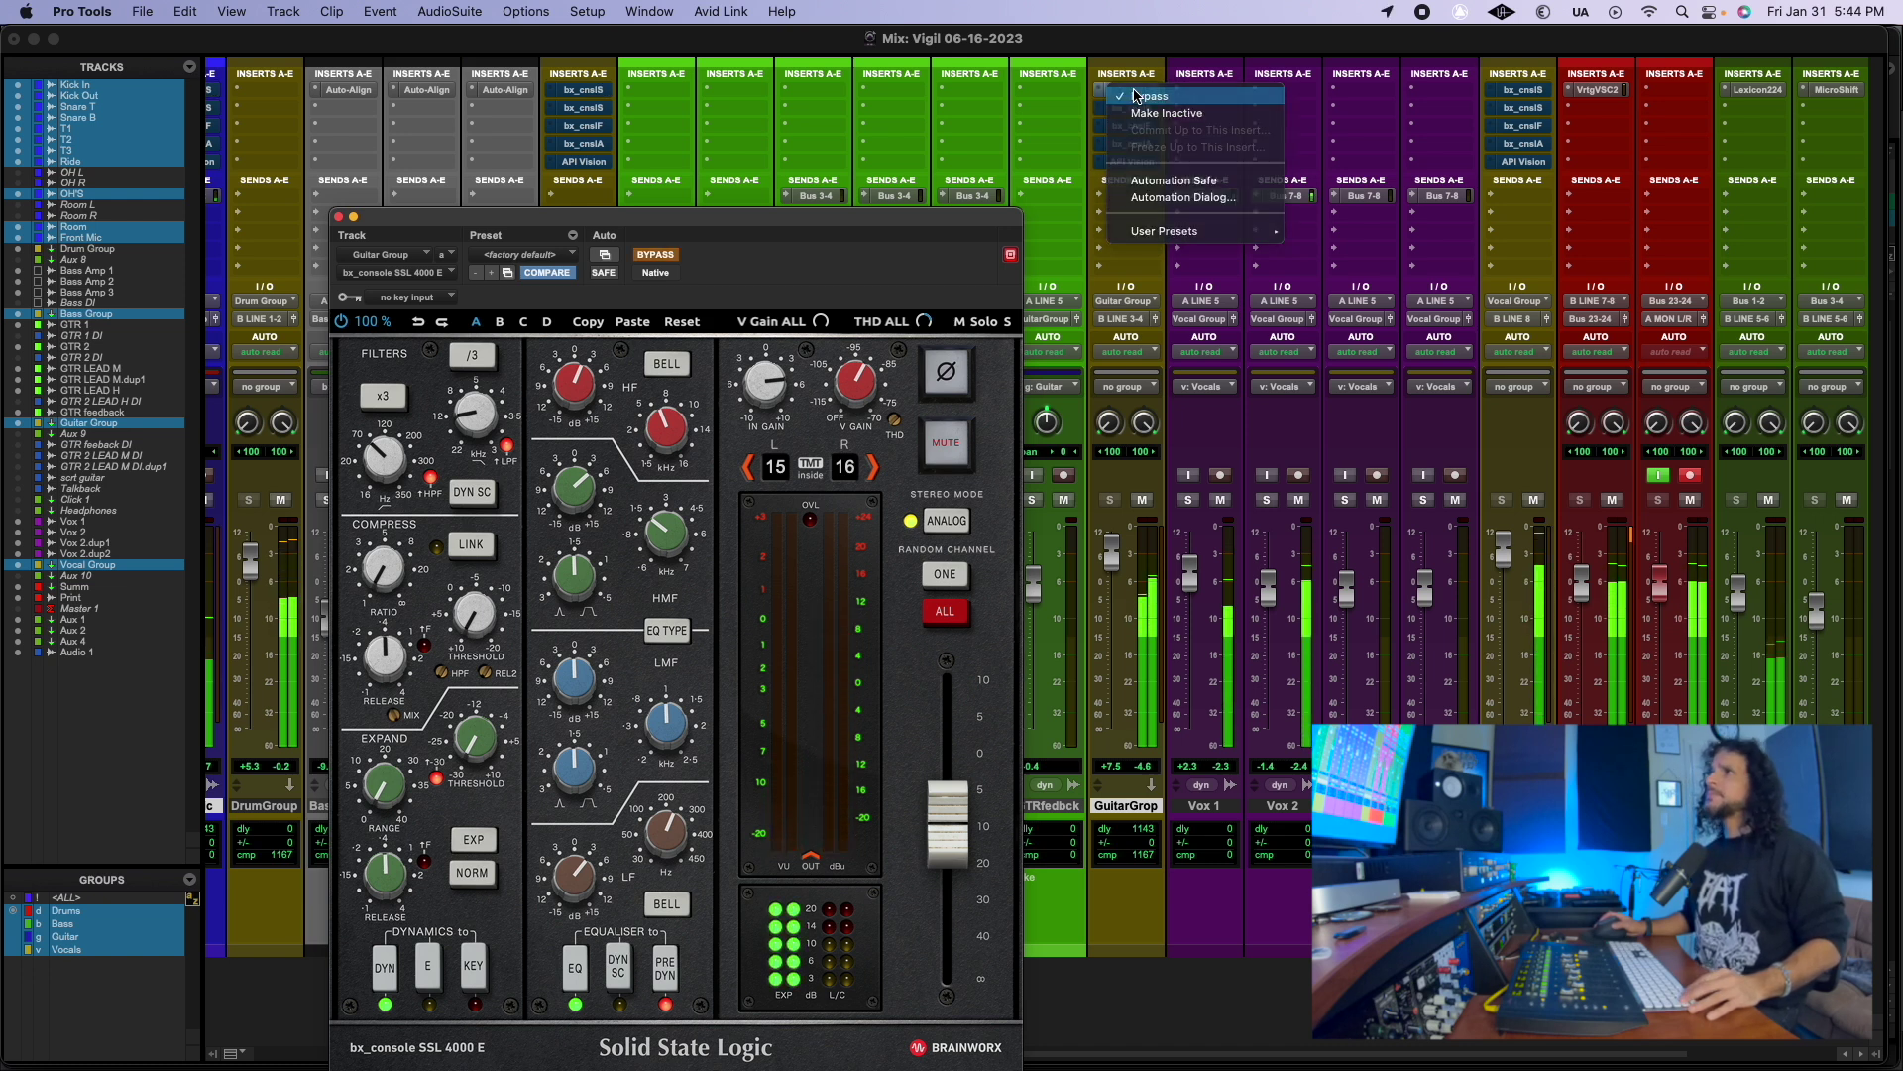
left_click(1137, 96)
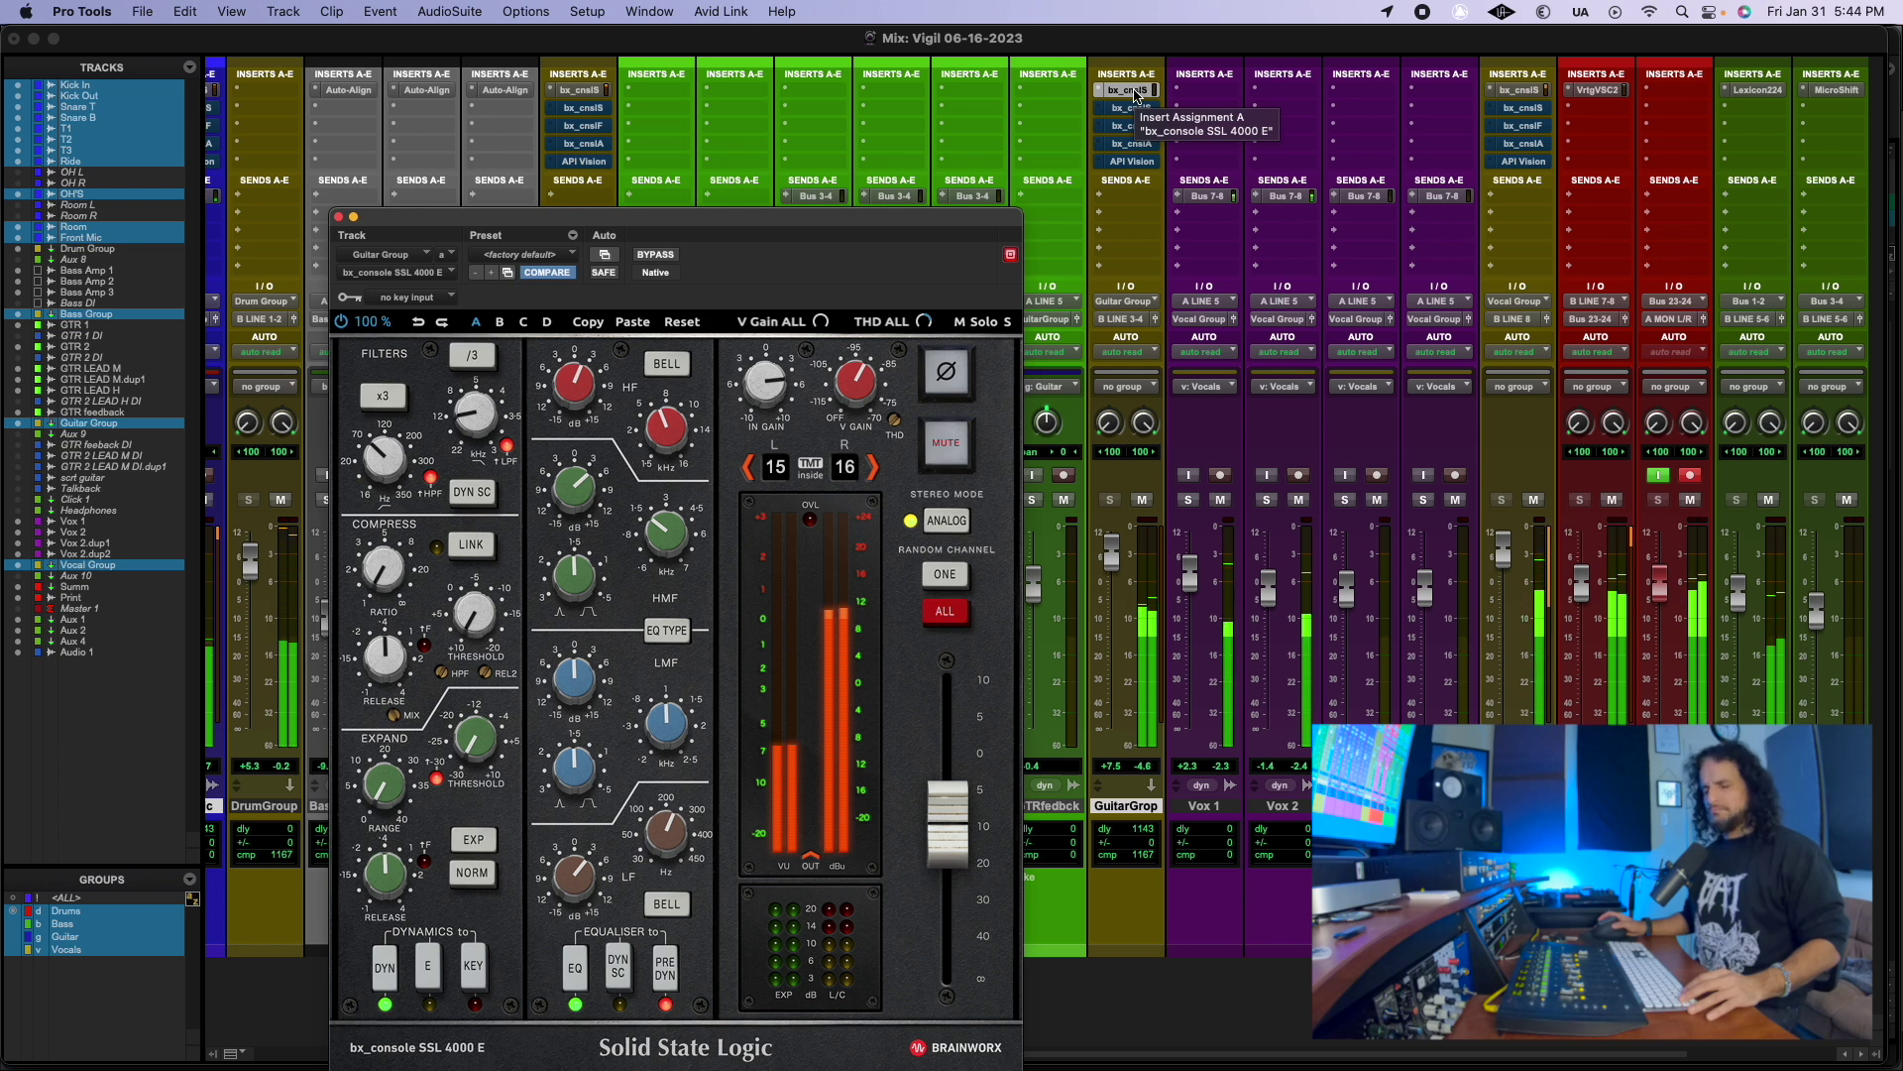
right_click(1136, 93)
left_click(1137, 96)
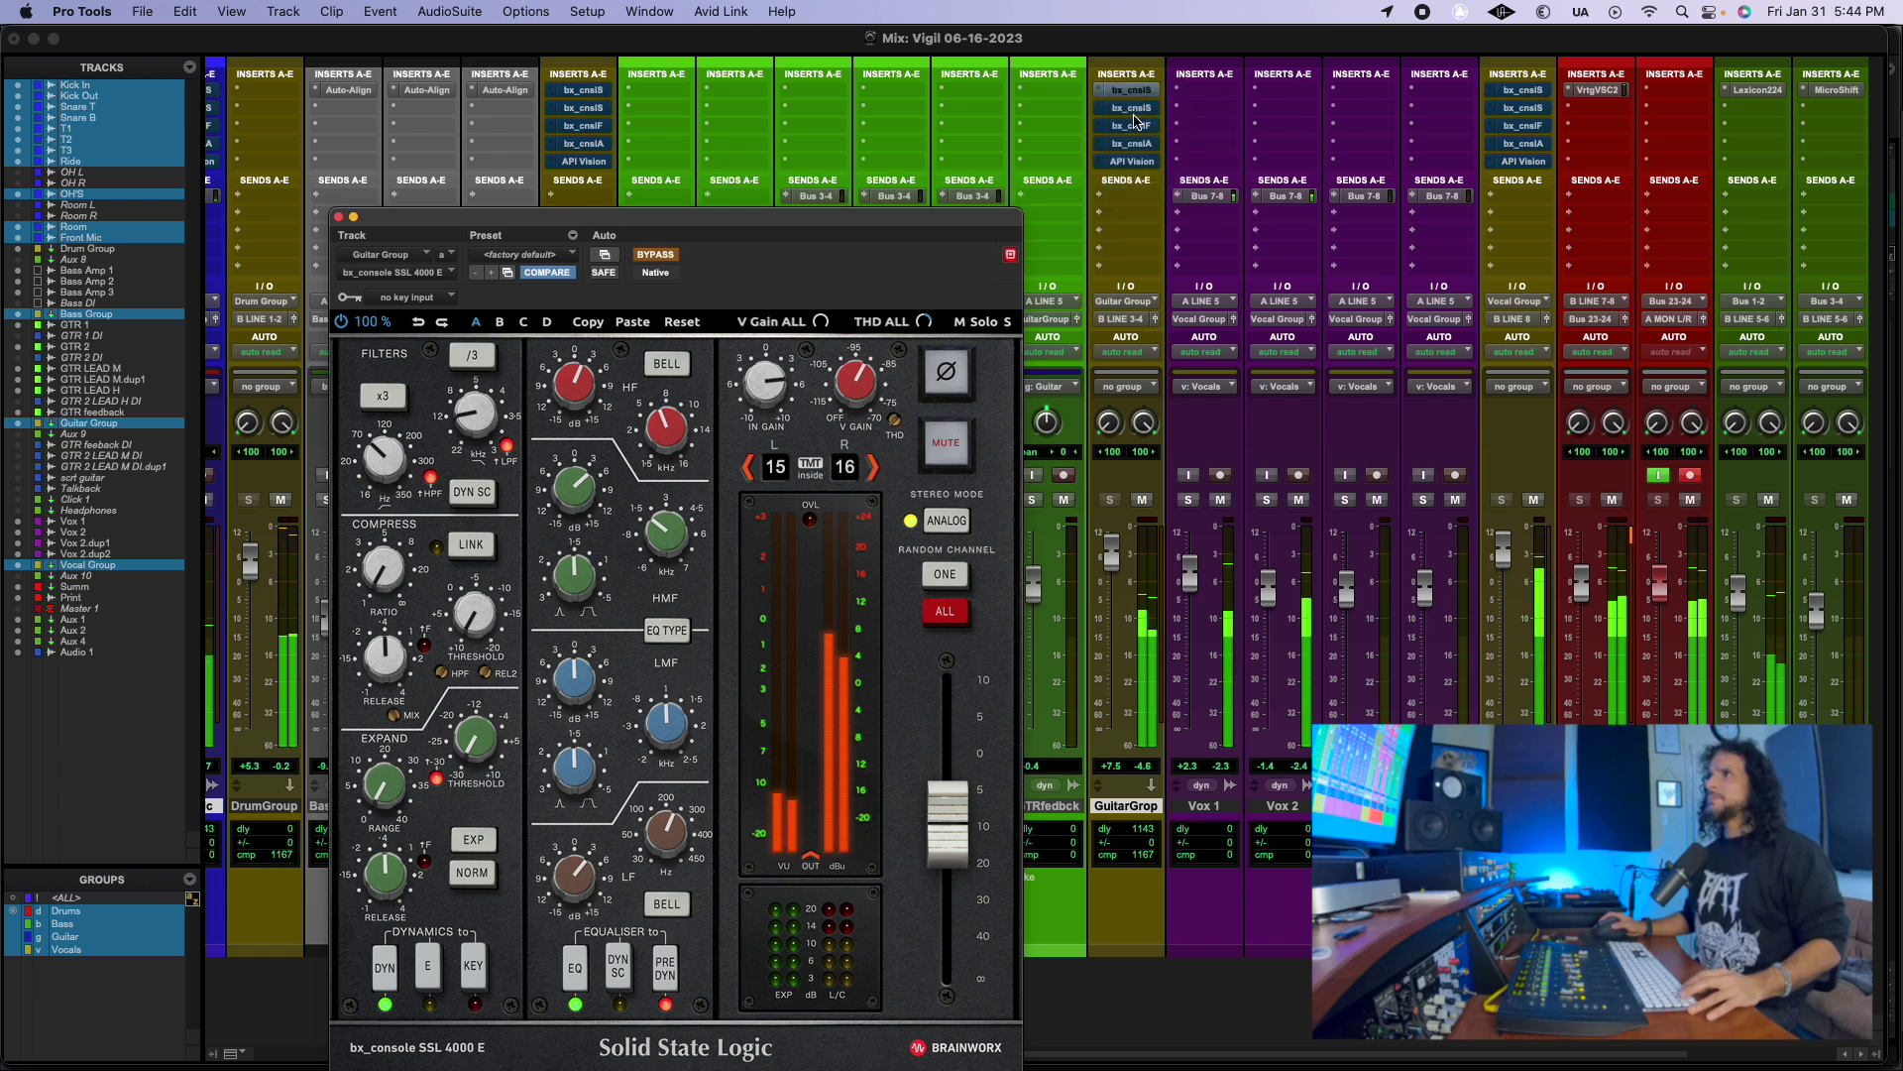
Step: Open the bx_console SSL 9000 J on the Guitar Group and compare it in and out by toggling its bypass, ending bypassed
left_click(1137, 109)
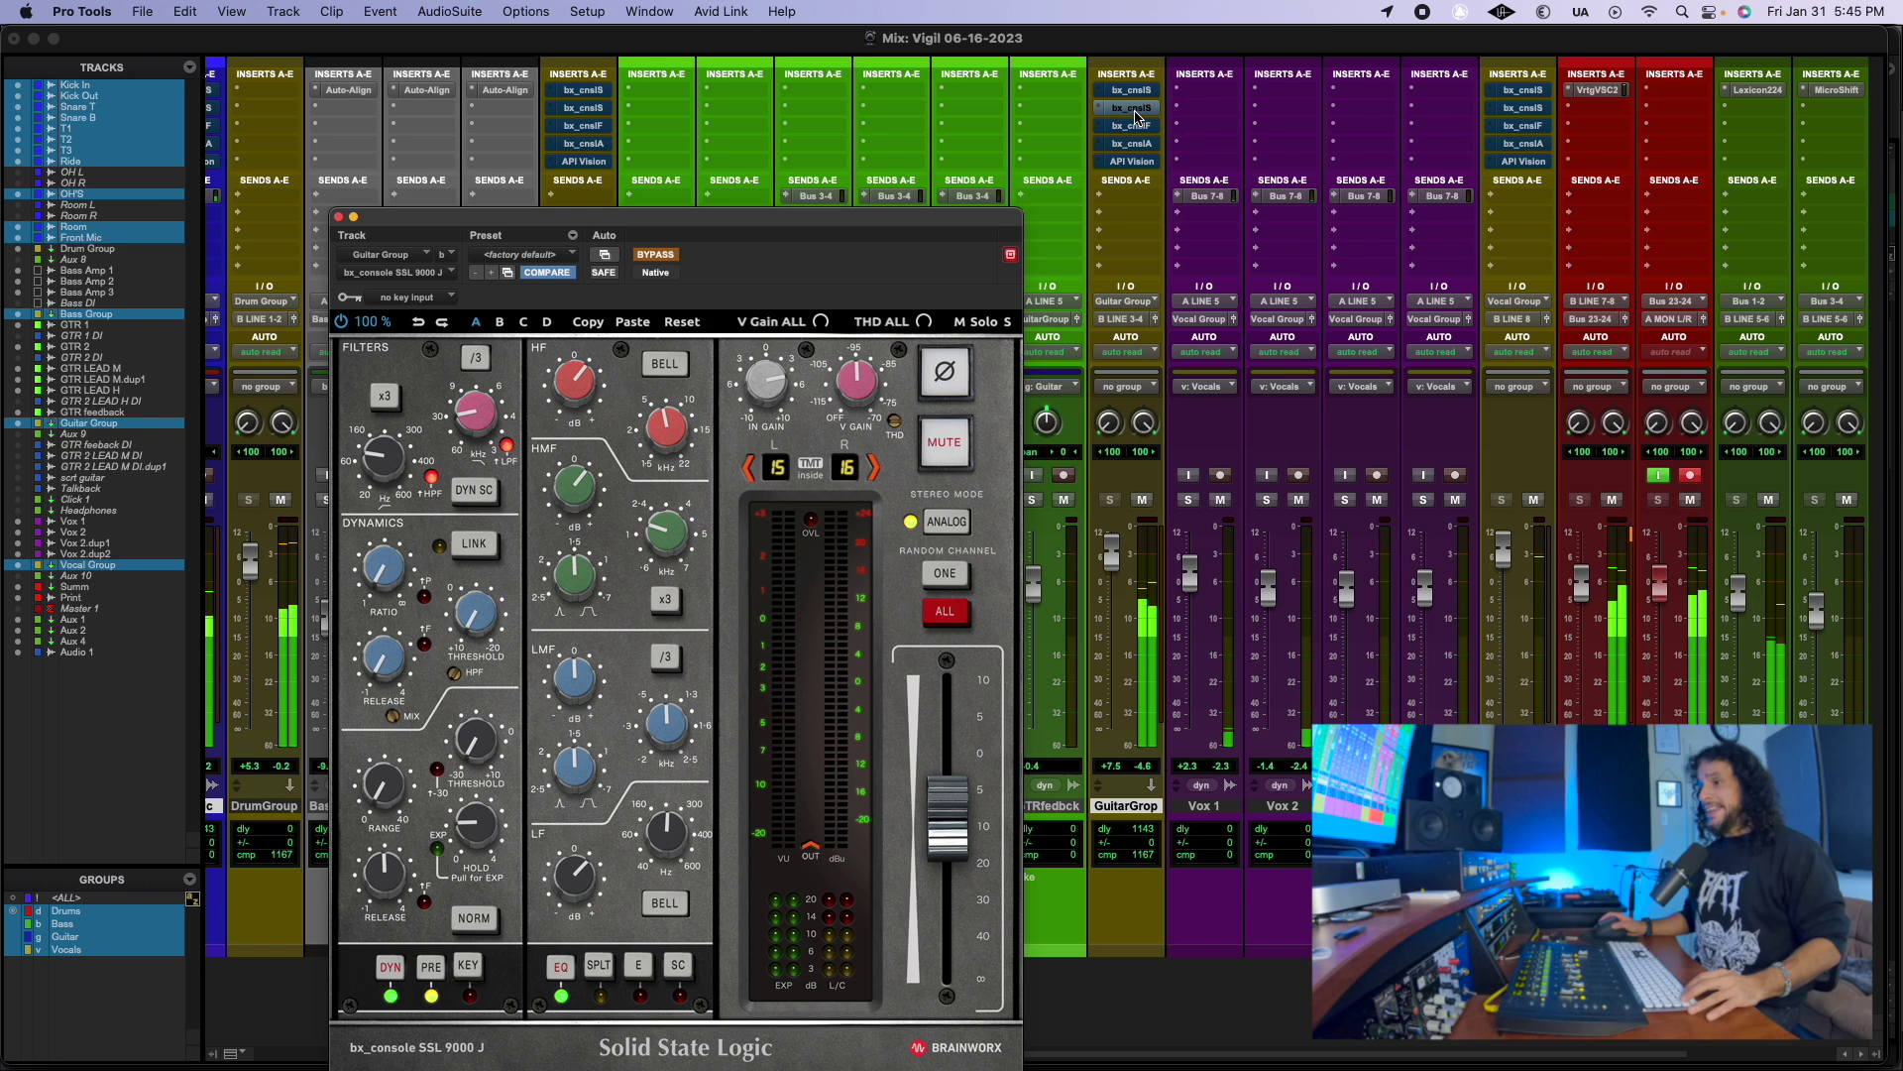
right_click(1134, 111)
left_click(1134, 115)
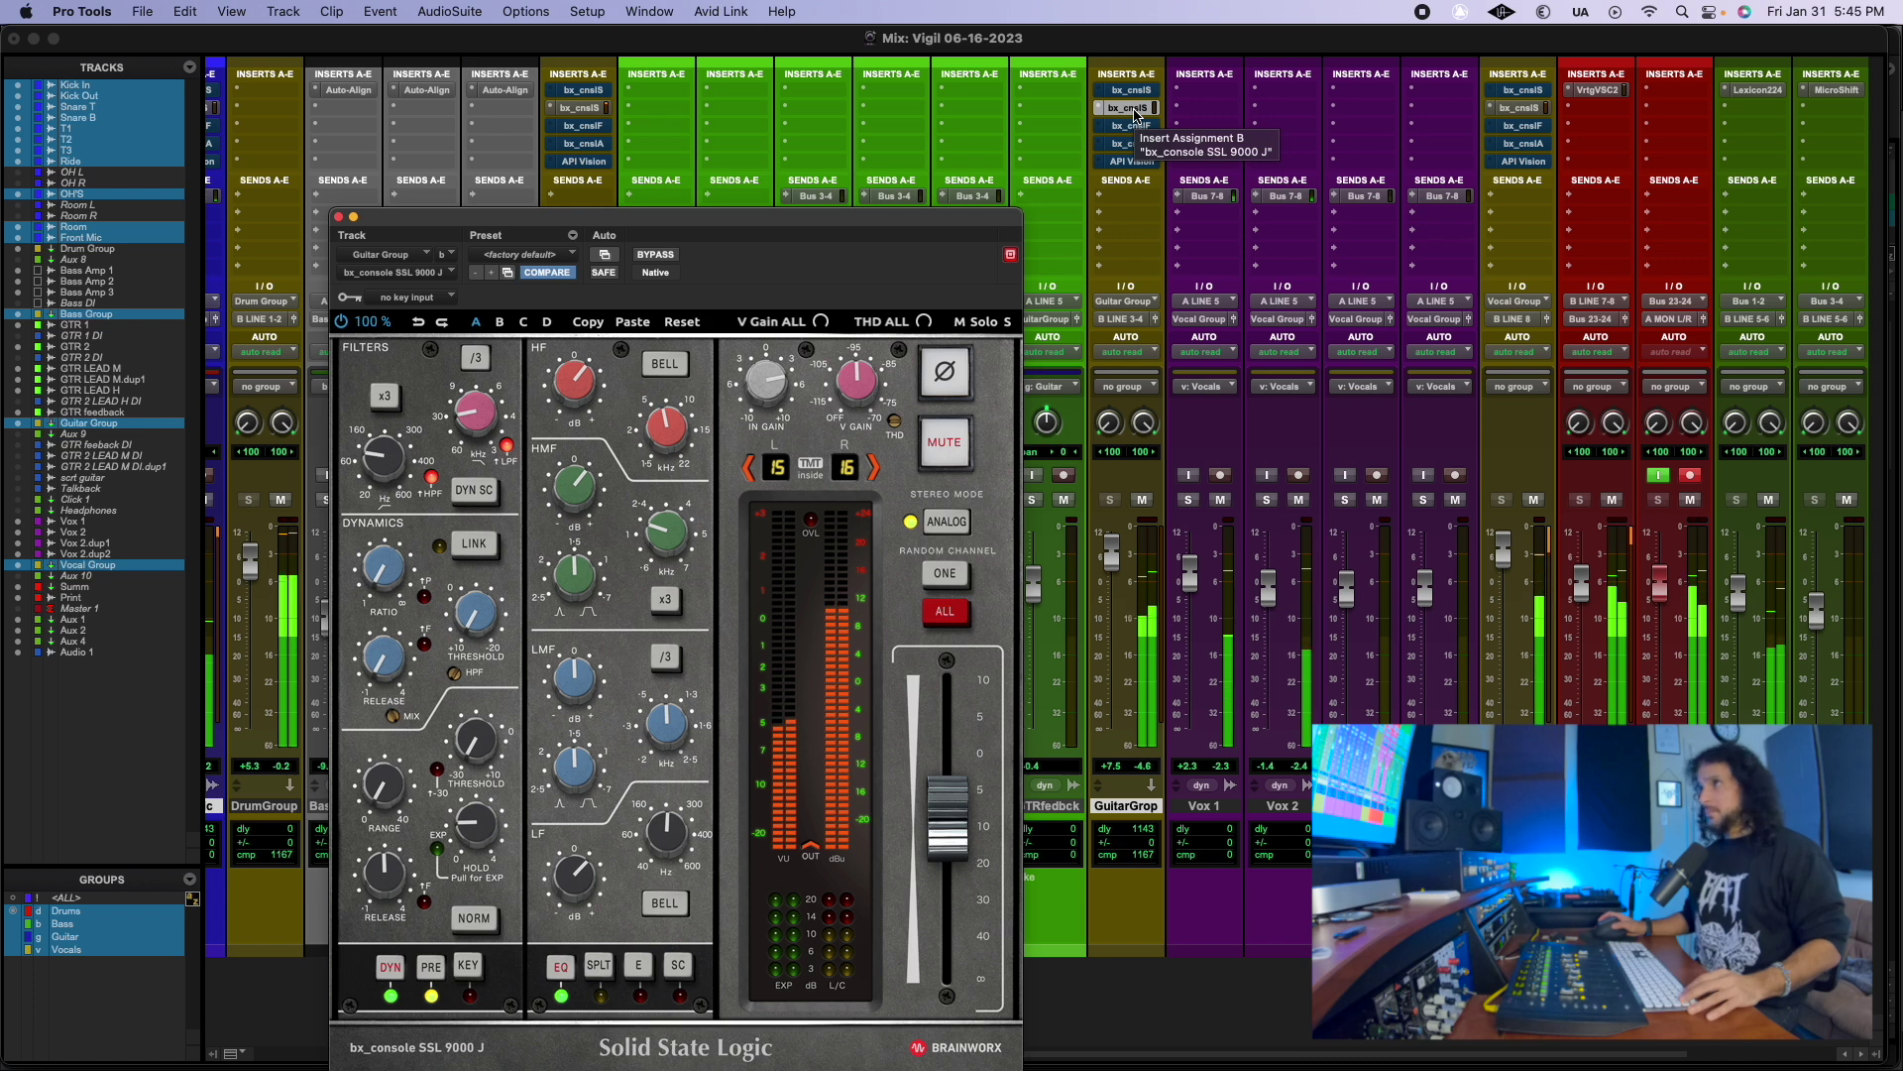
right_click(1134, 111)
left_click(1134, 115)
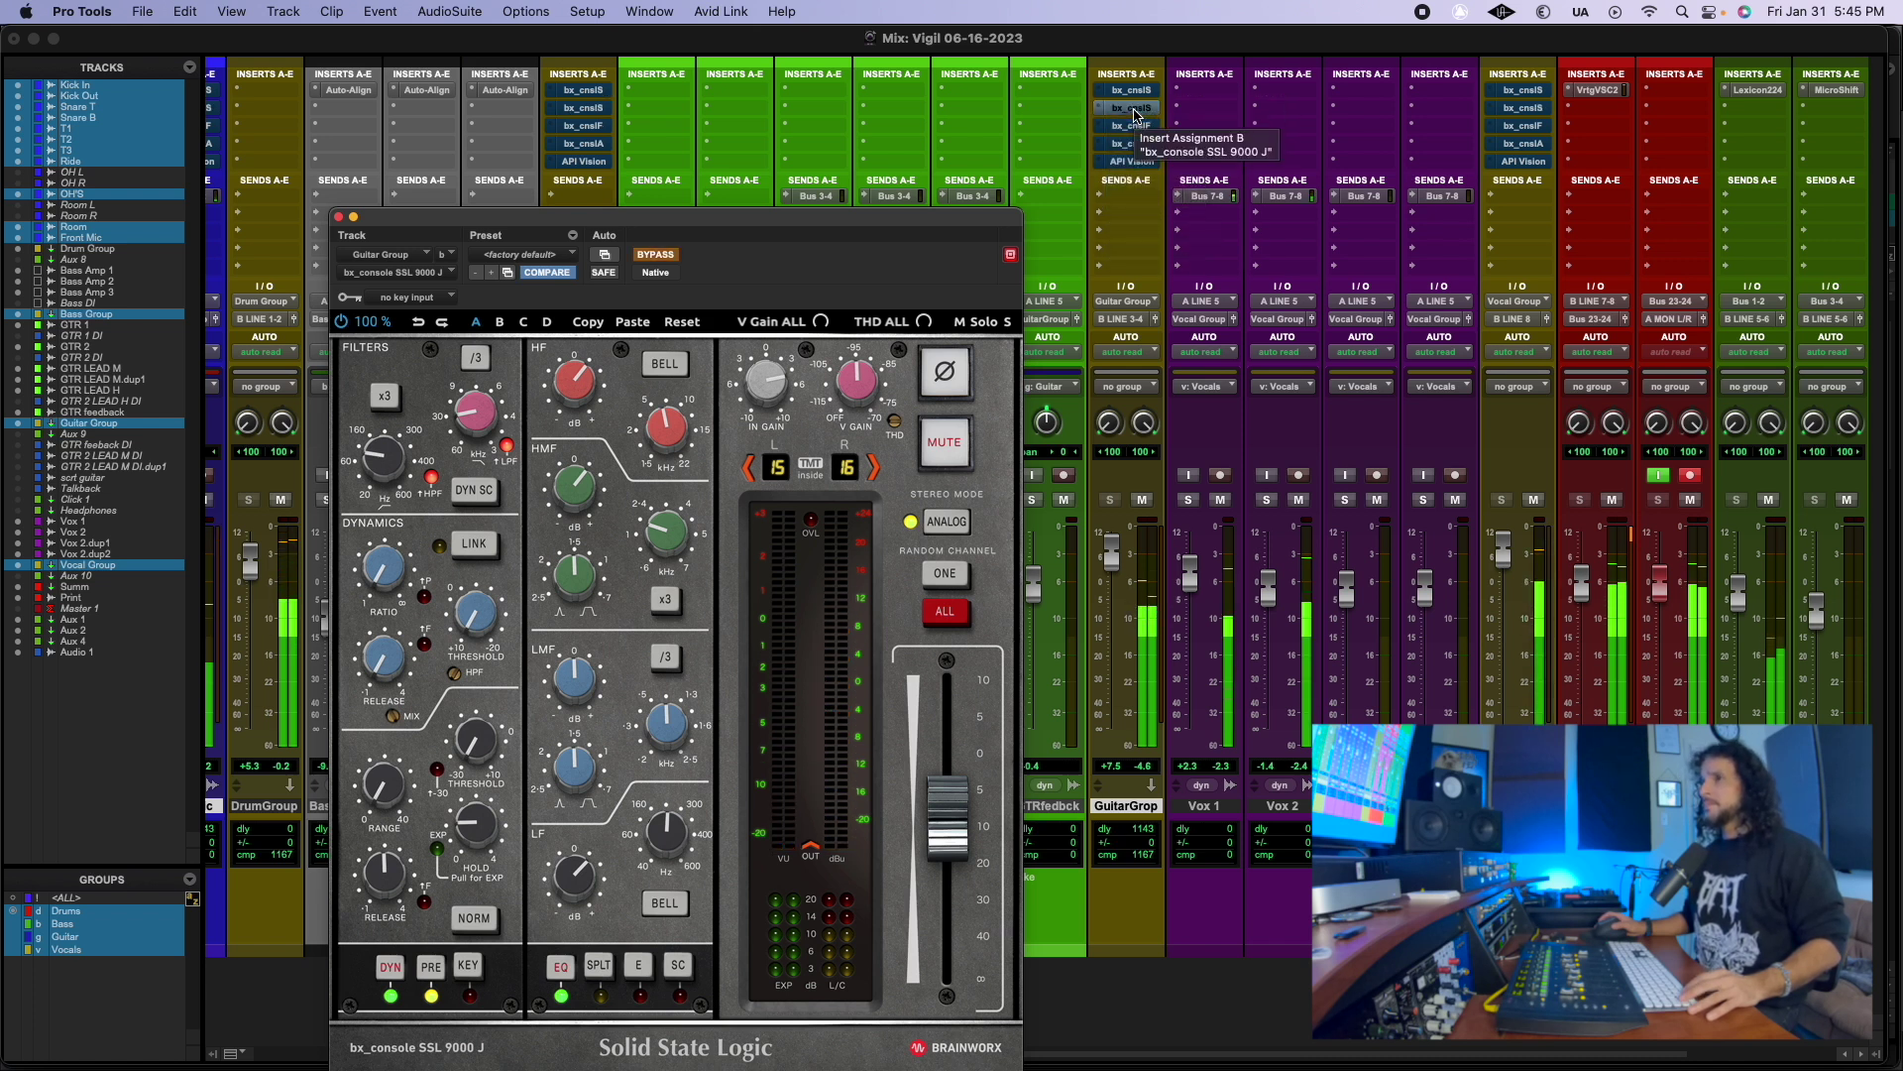
right_click(1134, 111)
left_click(1134, 115)
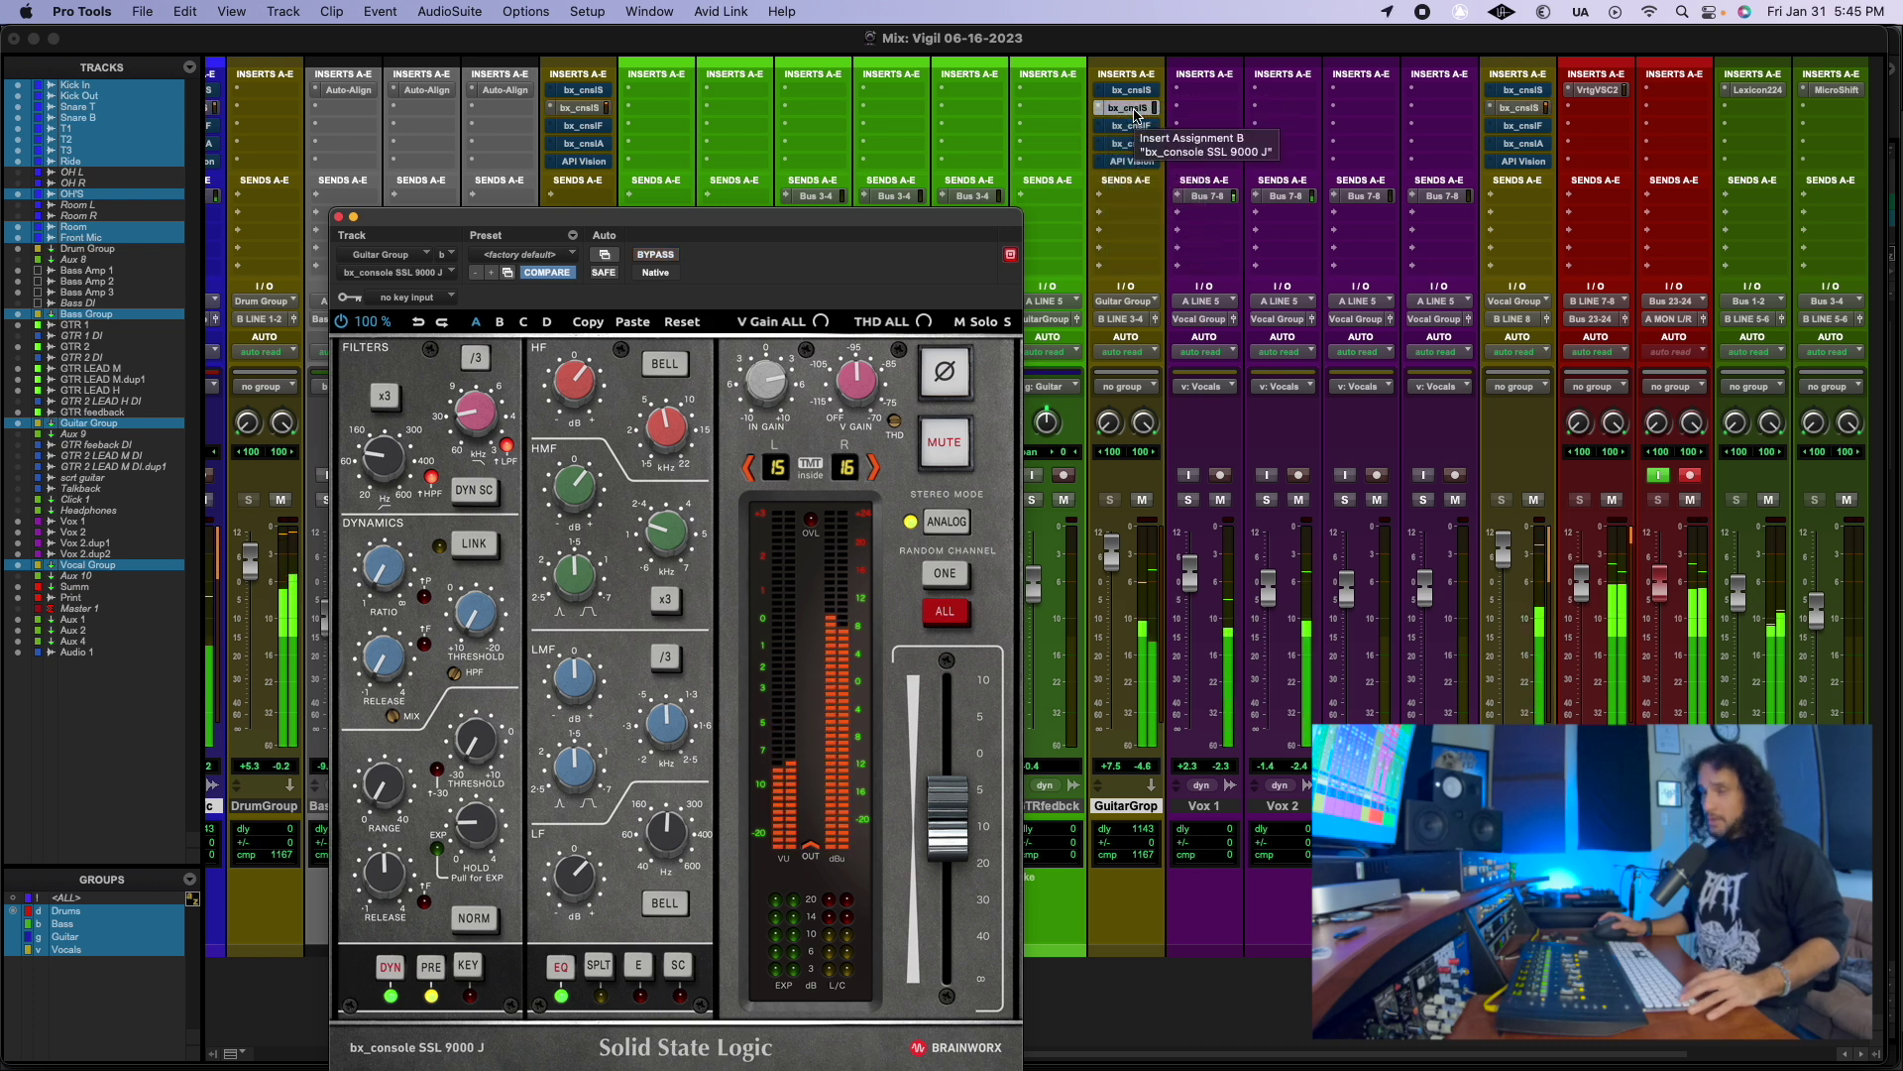
right_click(1135, 114)
left_click(1148, 114)
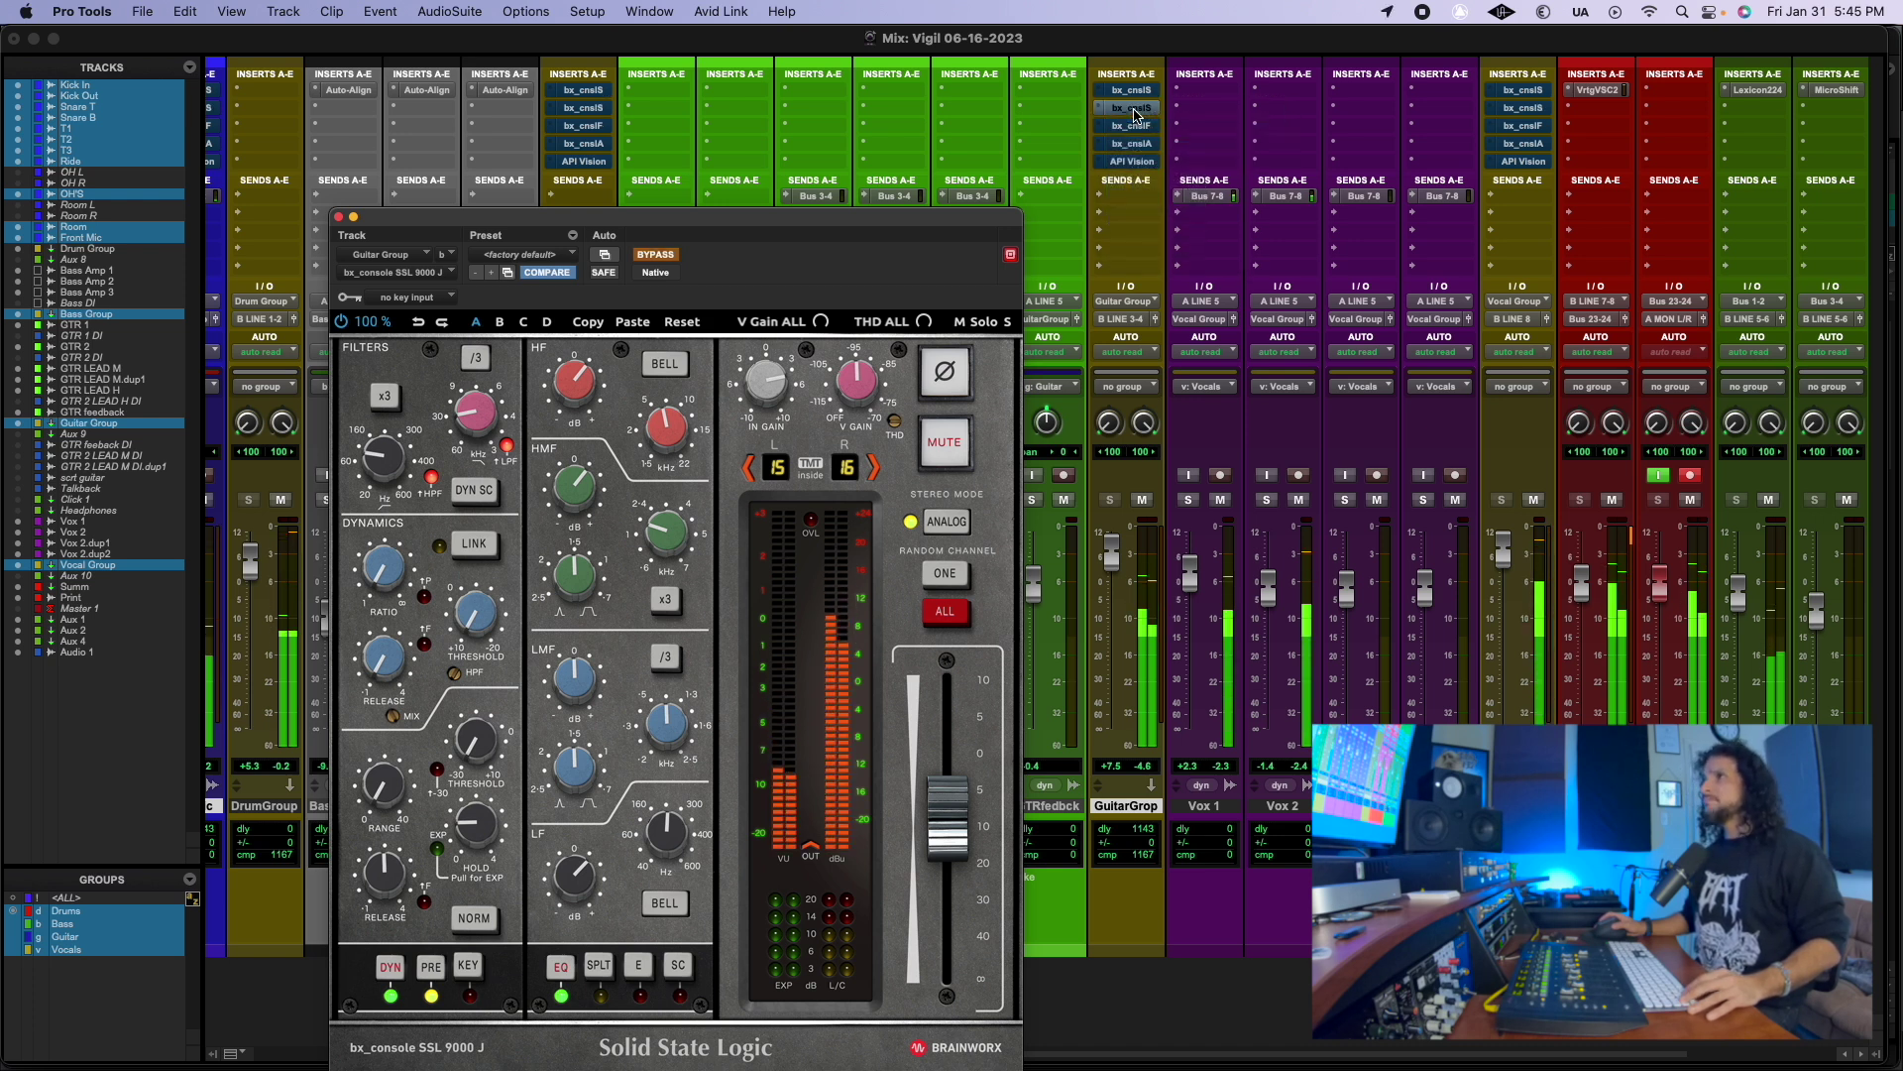
Step: Open the bx_console Focusrite SC on the Guitar Group, move its window clear of the inserts, and compare it in and out, ending bypassed
left_click(1132, 124)
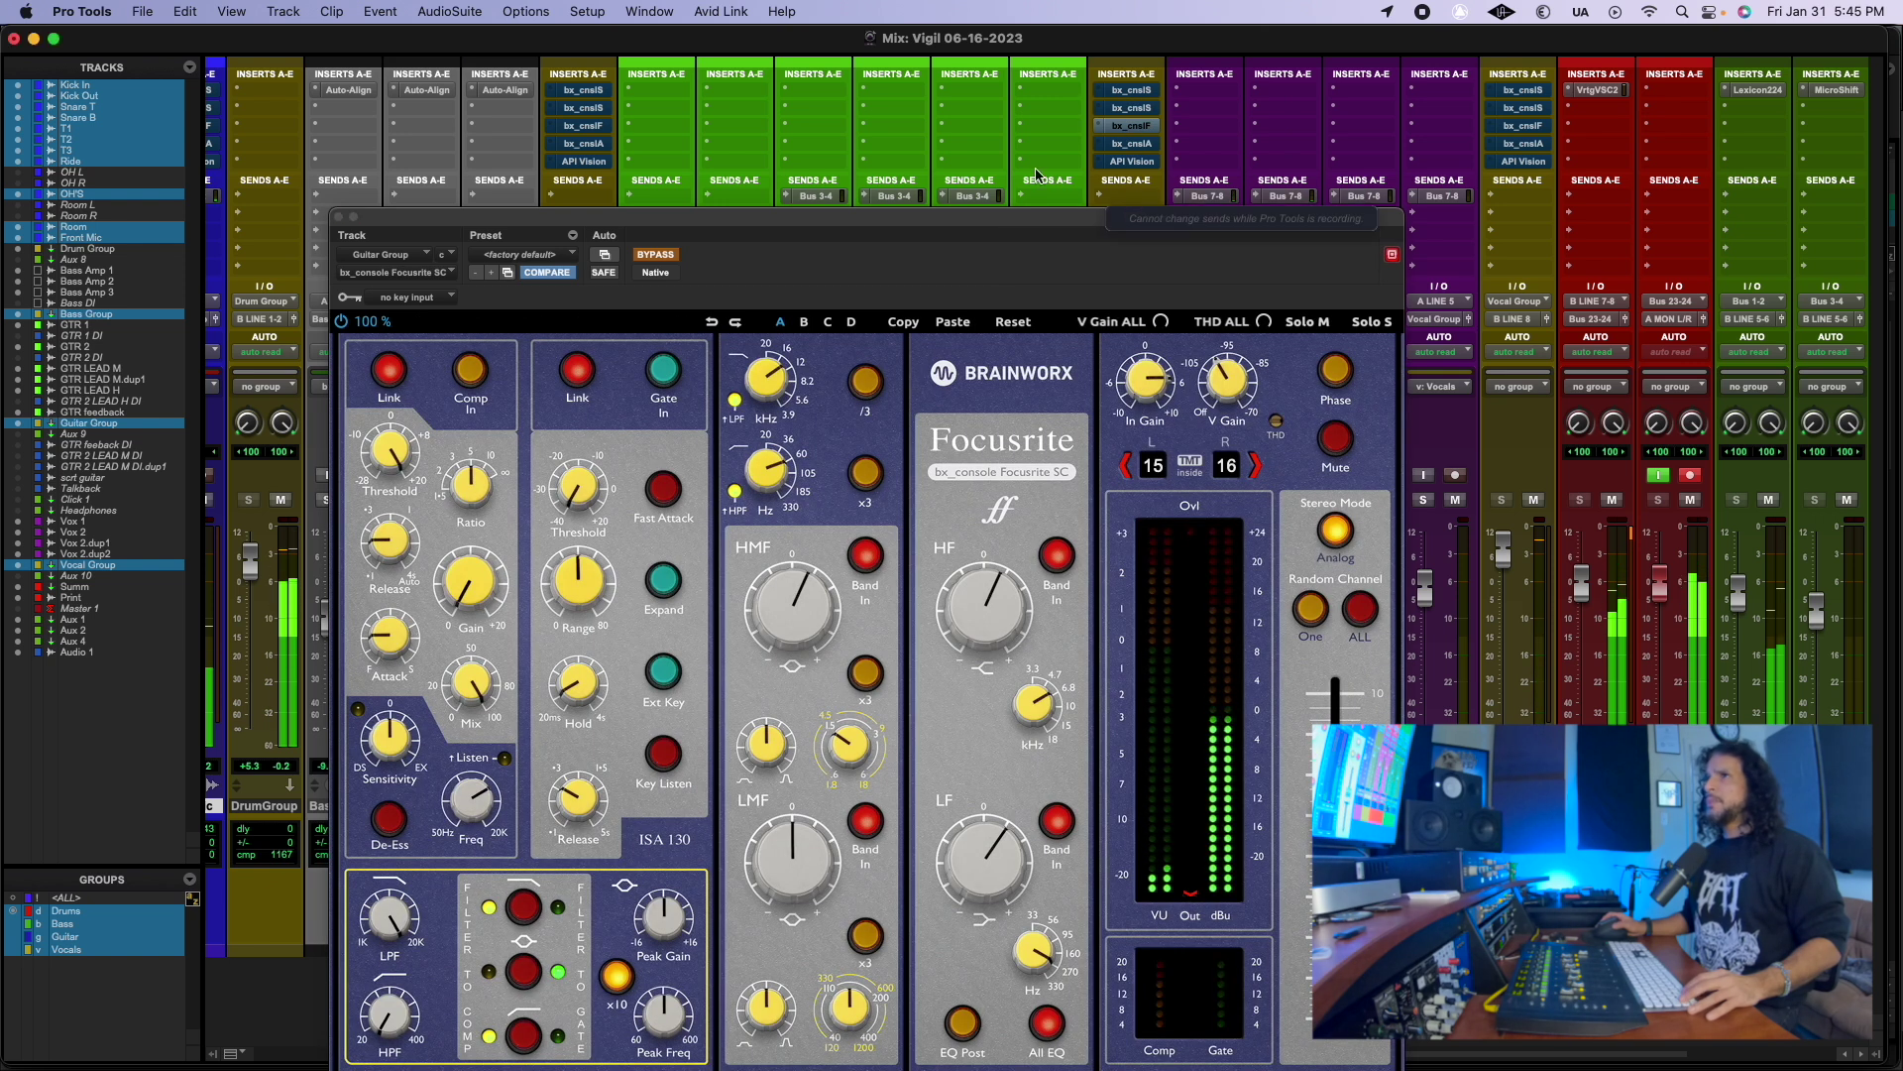
left_click_drag(1058, 214, 739, 28)
right_click(1131, 132)
left_click(1136, 131, "alt")
mouse_move(1050, 73)
left_mouse_down()
mouse_move(1070, 185)
mouse_move(1052, 74)
left_mouse_up()
right_click(1135, 127)
left_click(1142, 132)
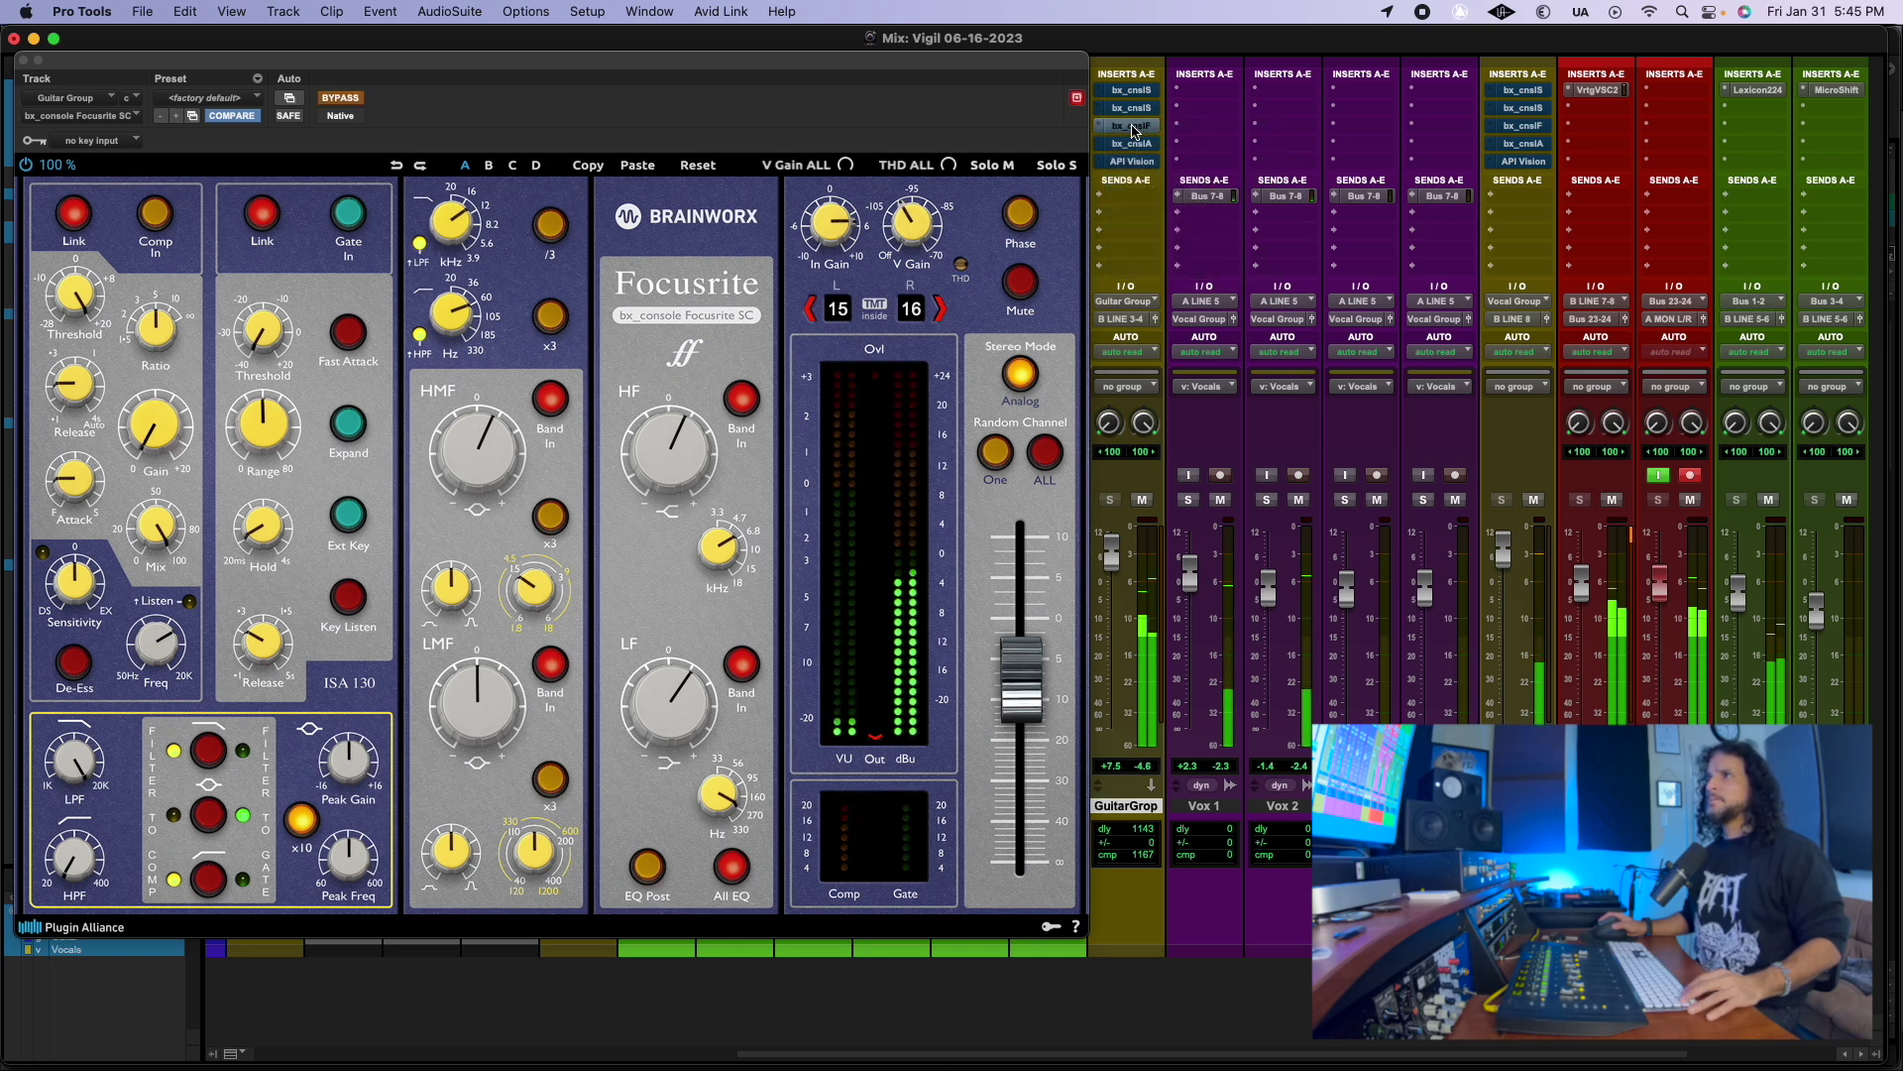
right_click(1135, 130)
left_click(1136, 131)
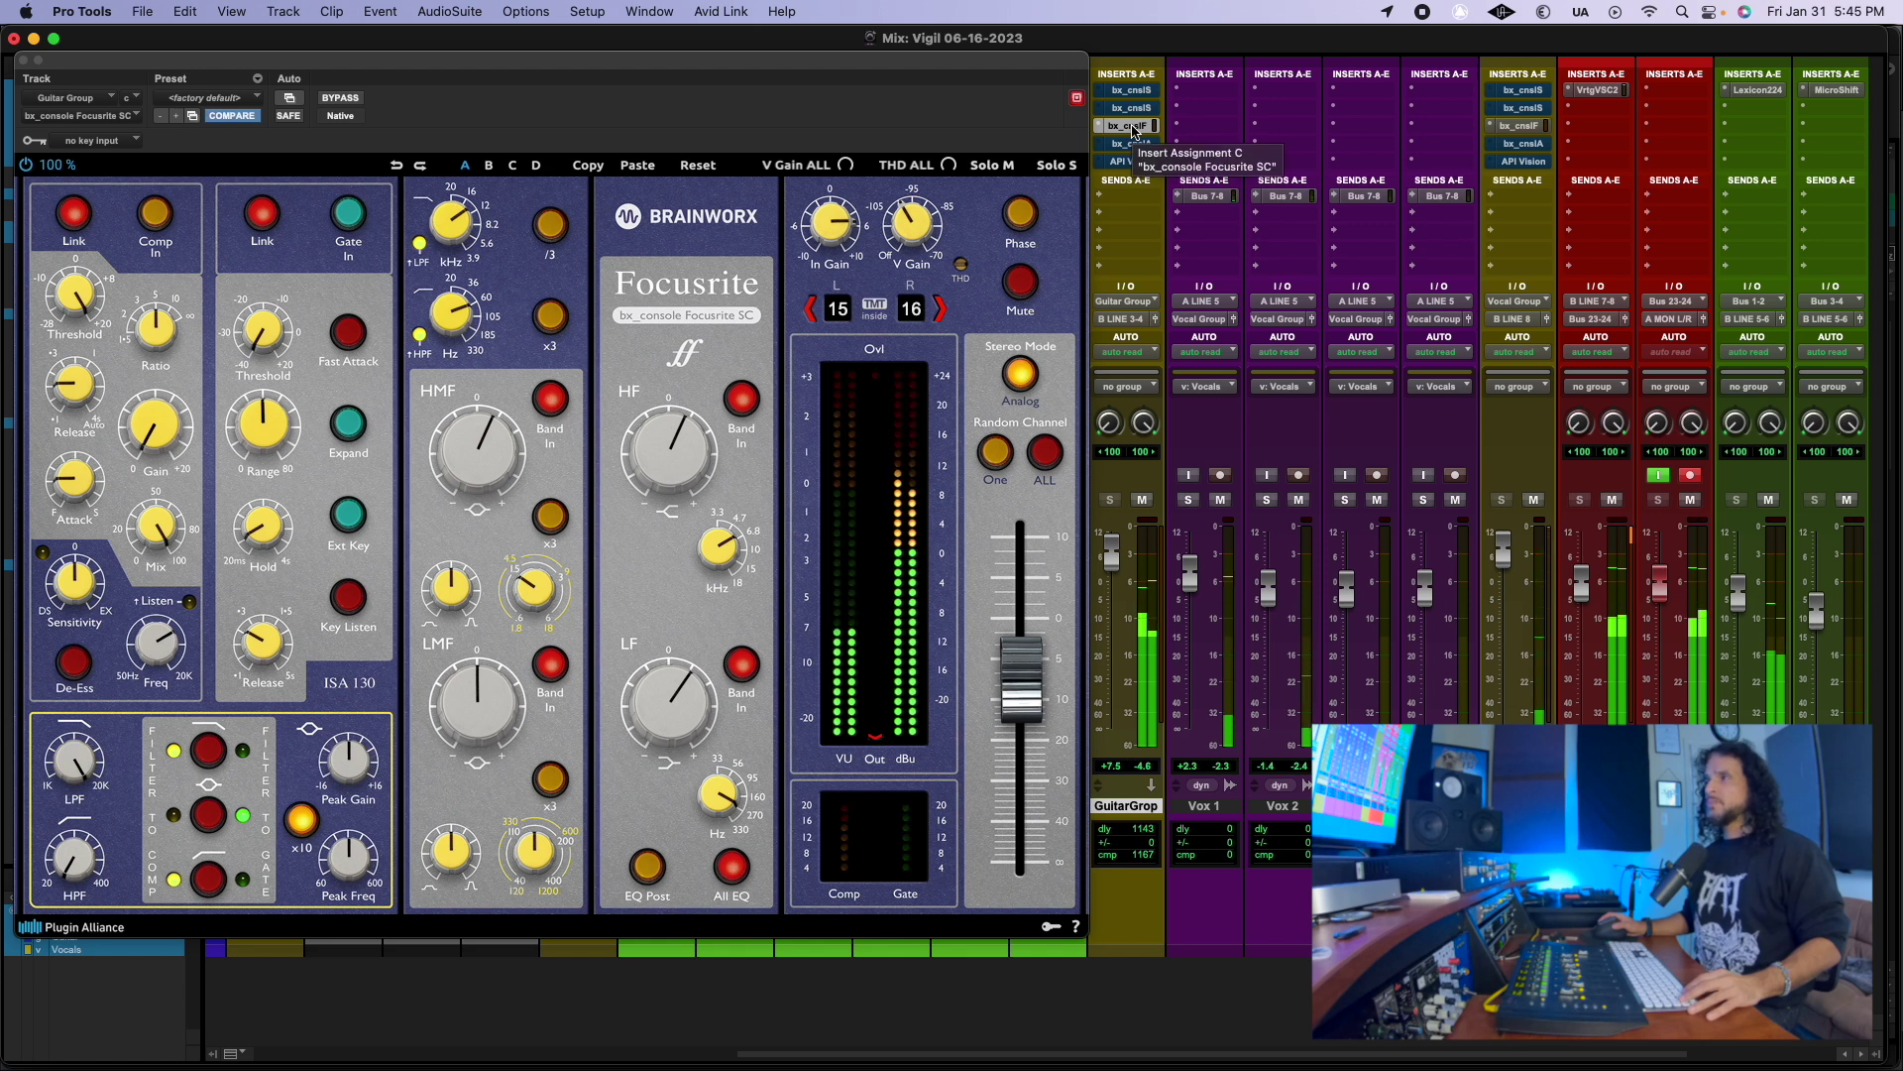
right_click(1134, 130)
left_click(1136, 133)
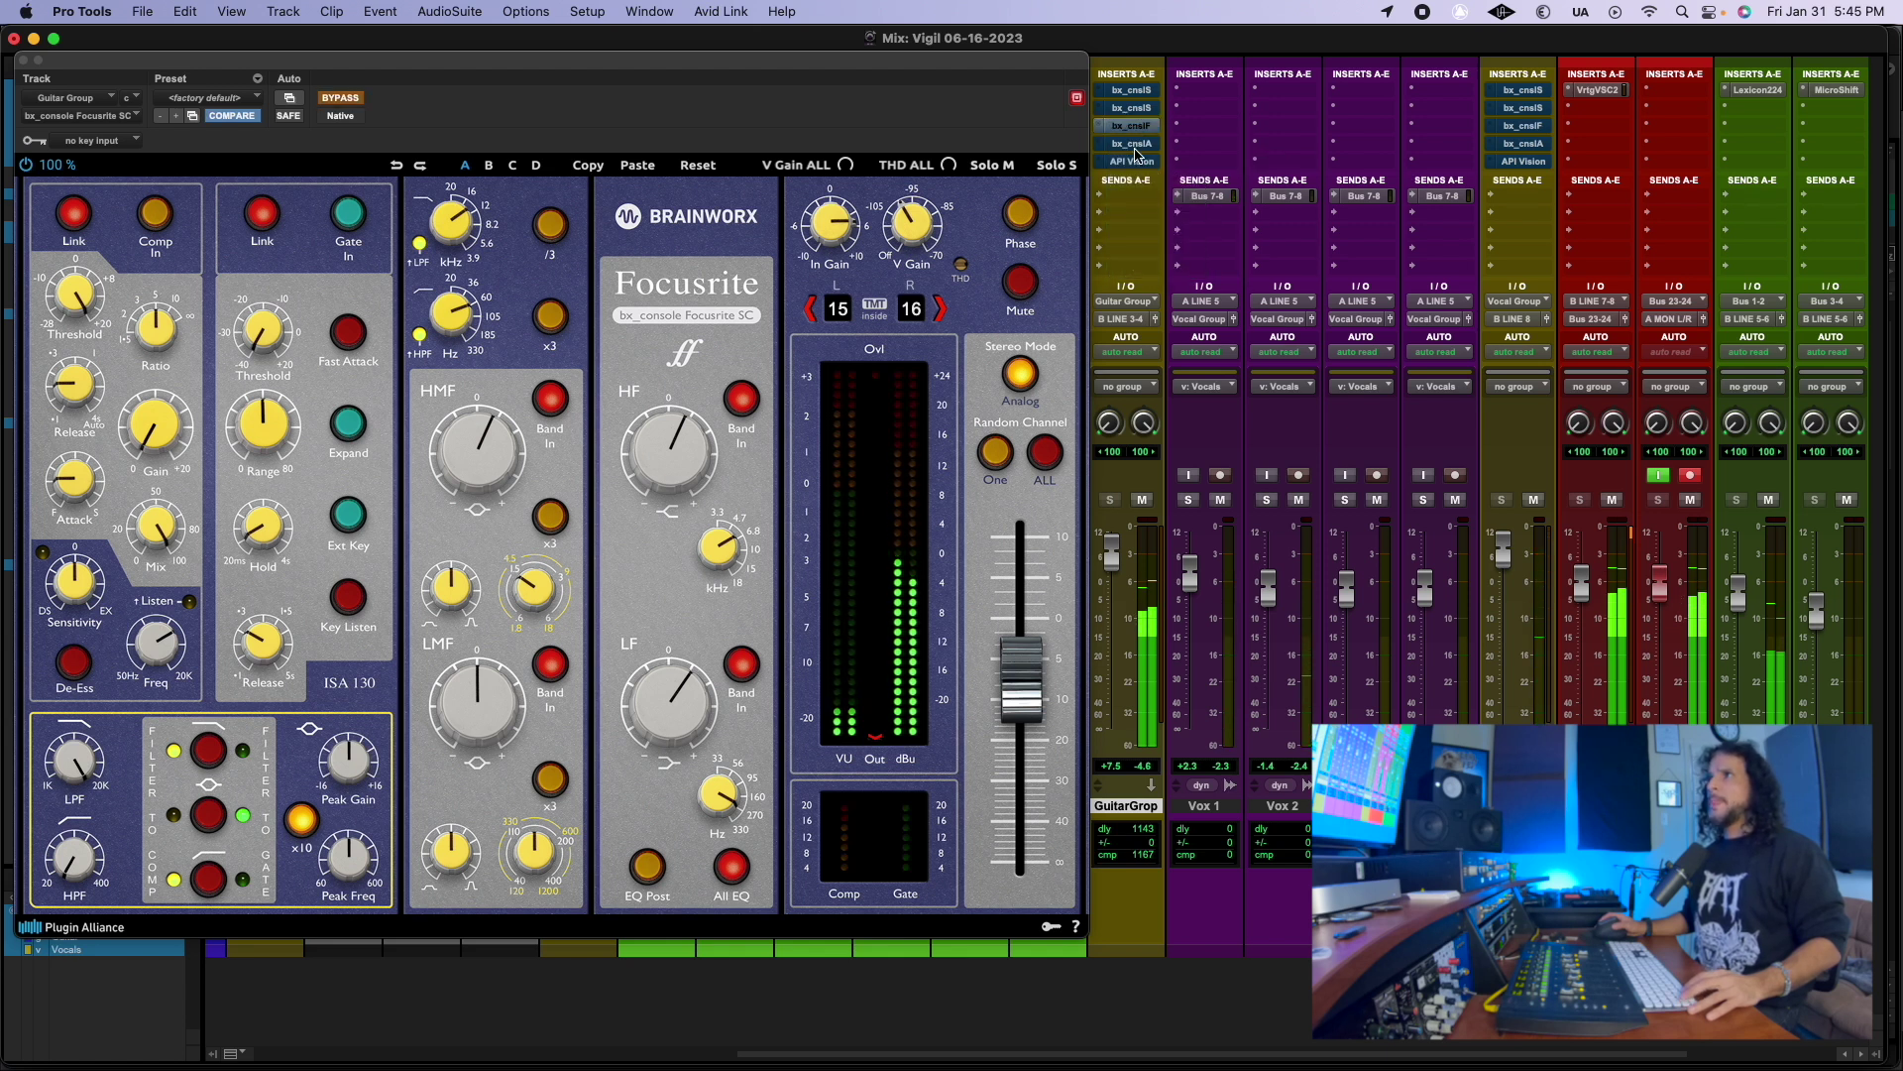
Step: Open the bx_console AMEK 9099 on the Guitar Group and compare it in and out by toggling its bypass, ending bypassed
left_click(1134, 144)
right_click(1134, 146)
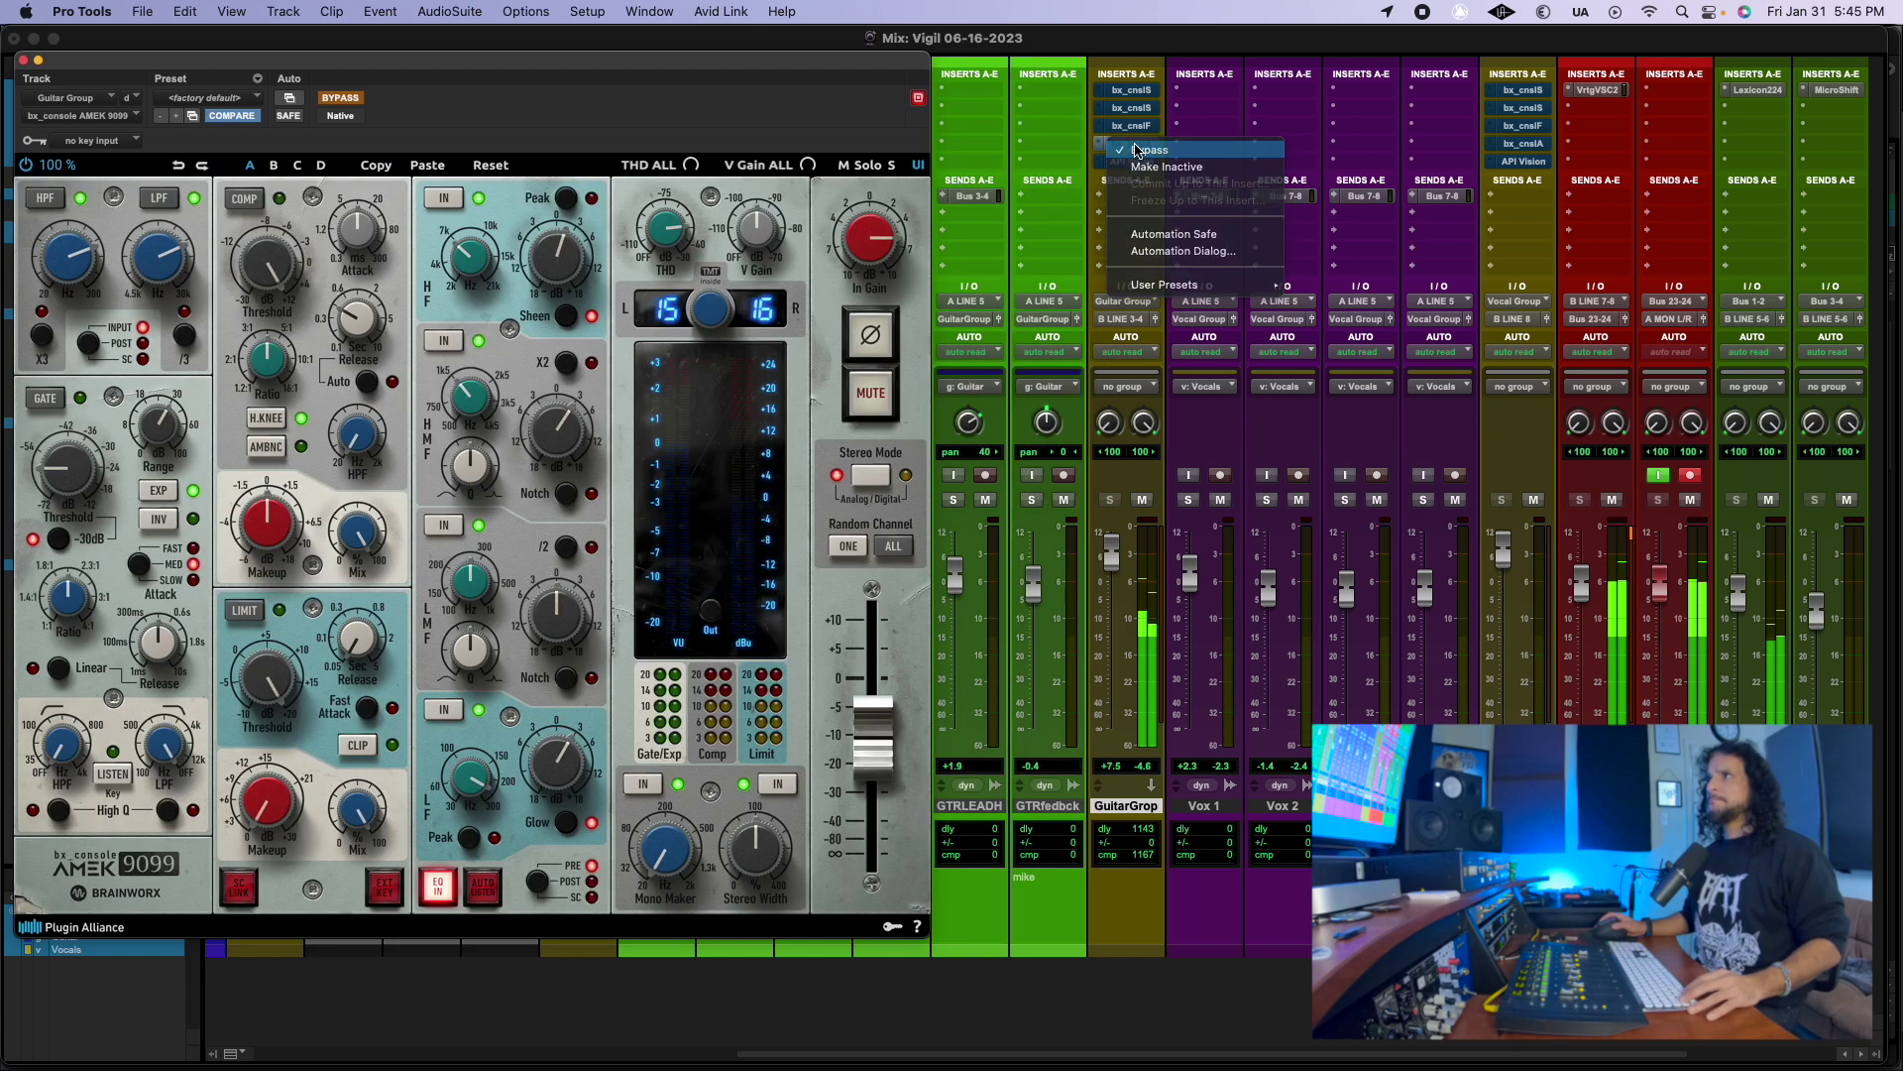
left_click(1136, 149)
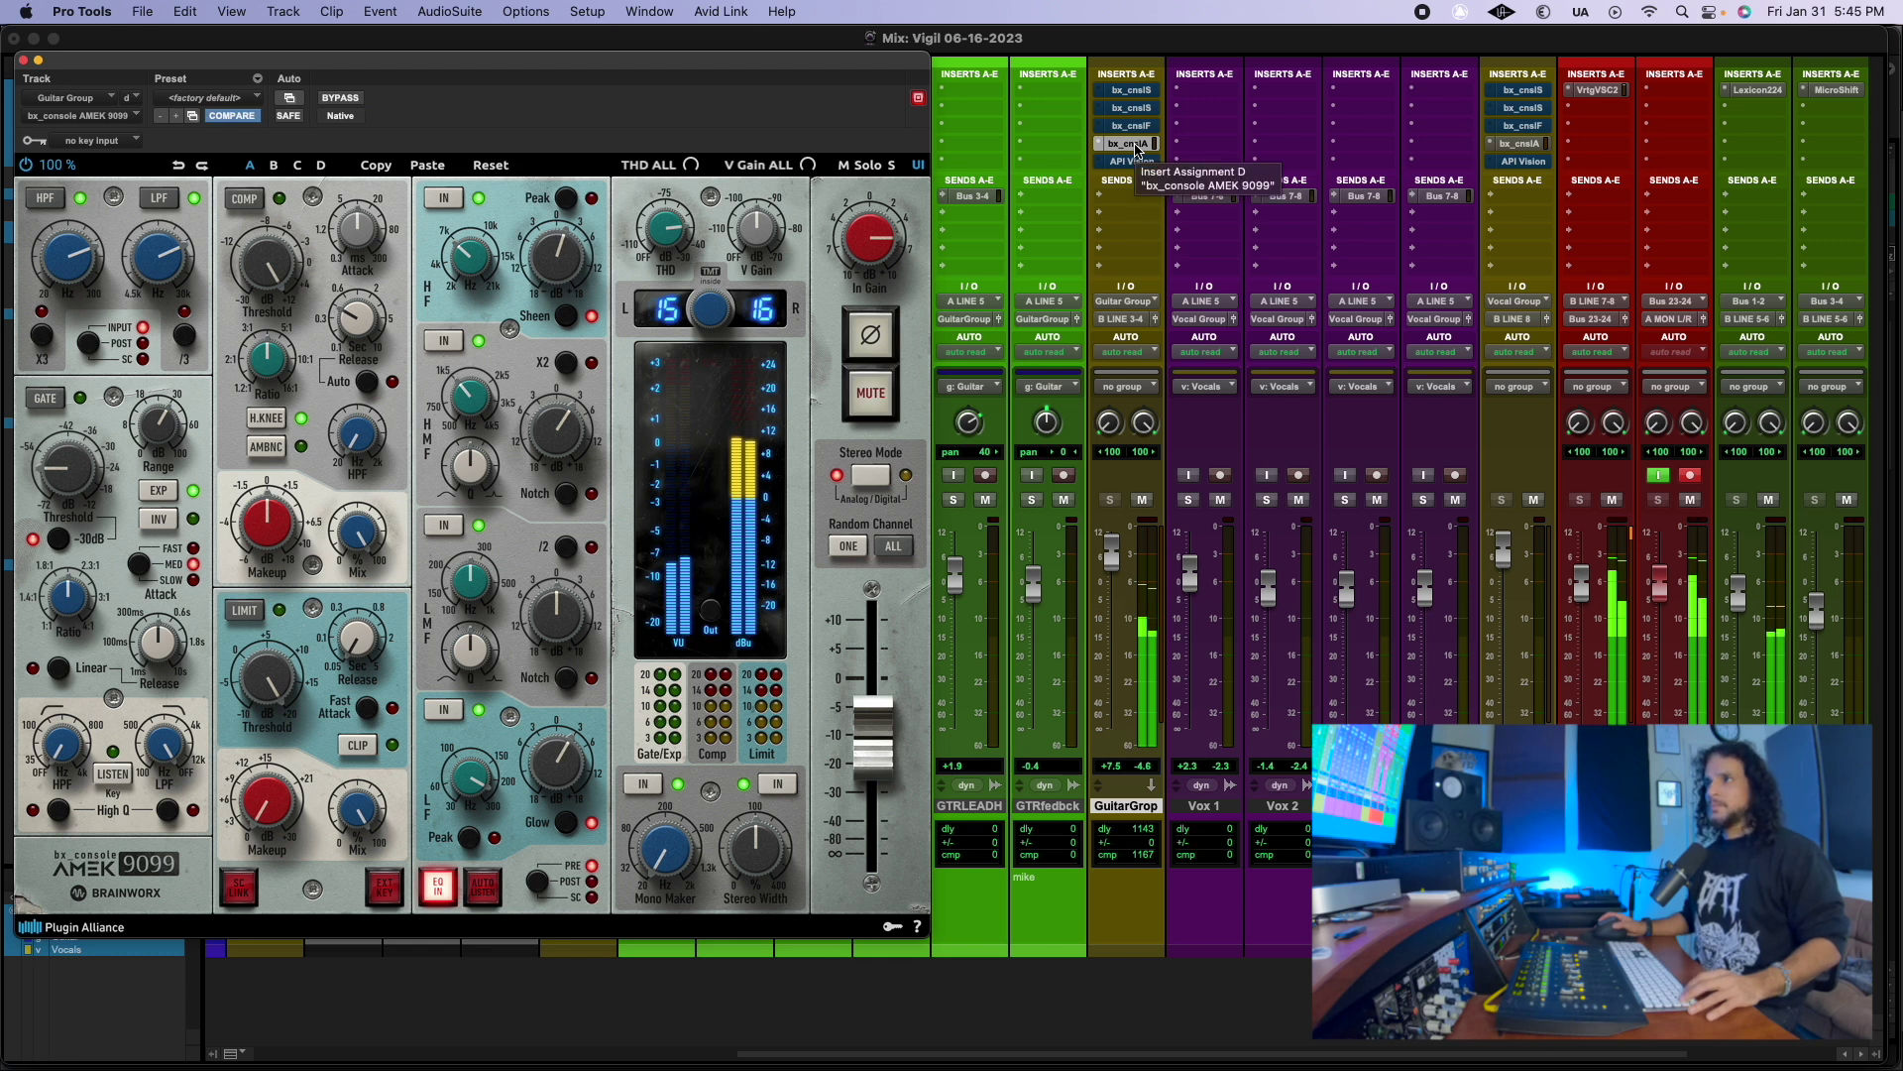
right_click(1136, 149)
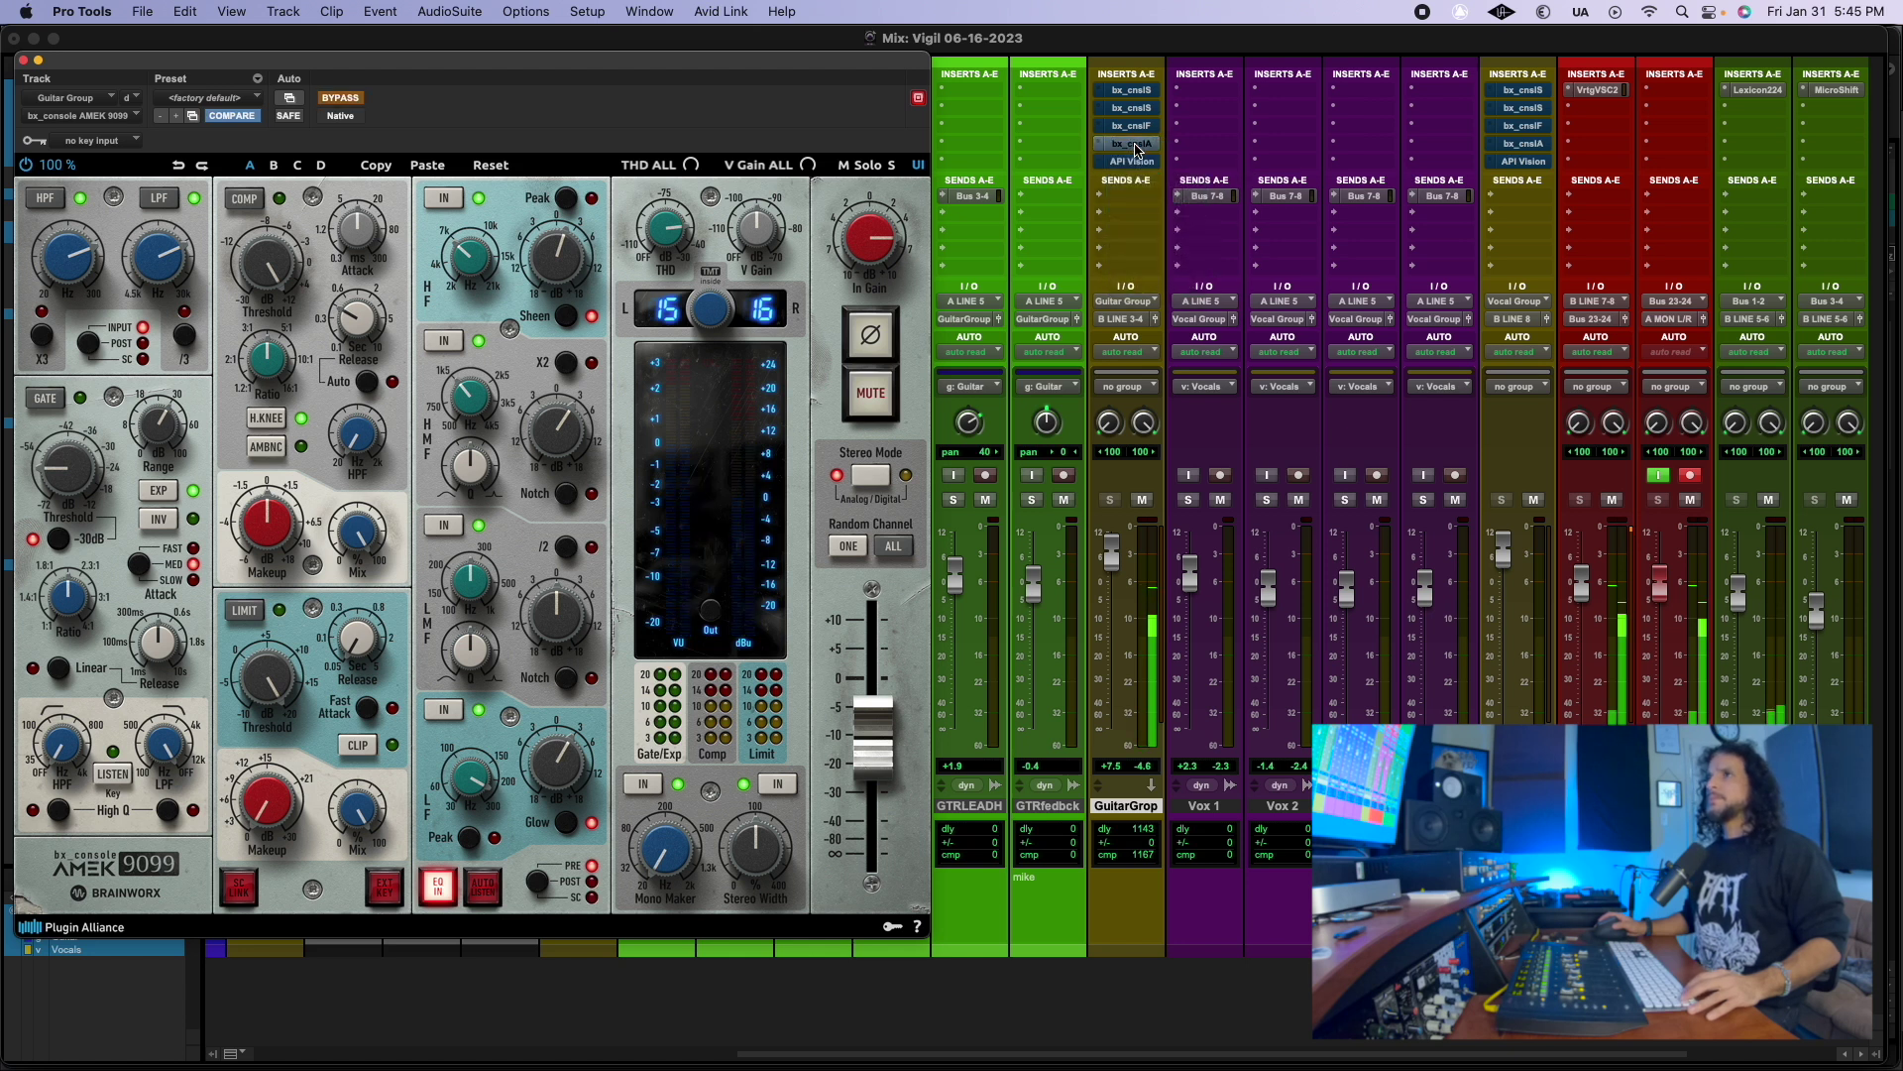
right_click(1136, 148)
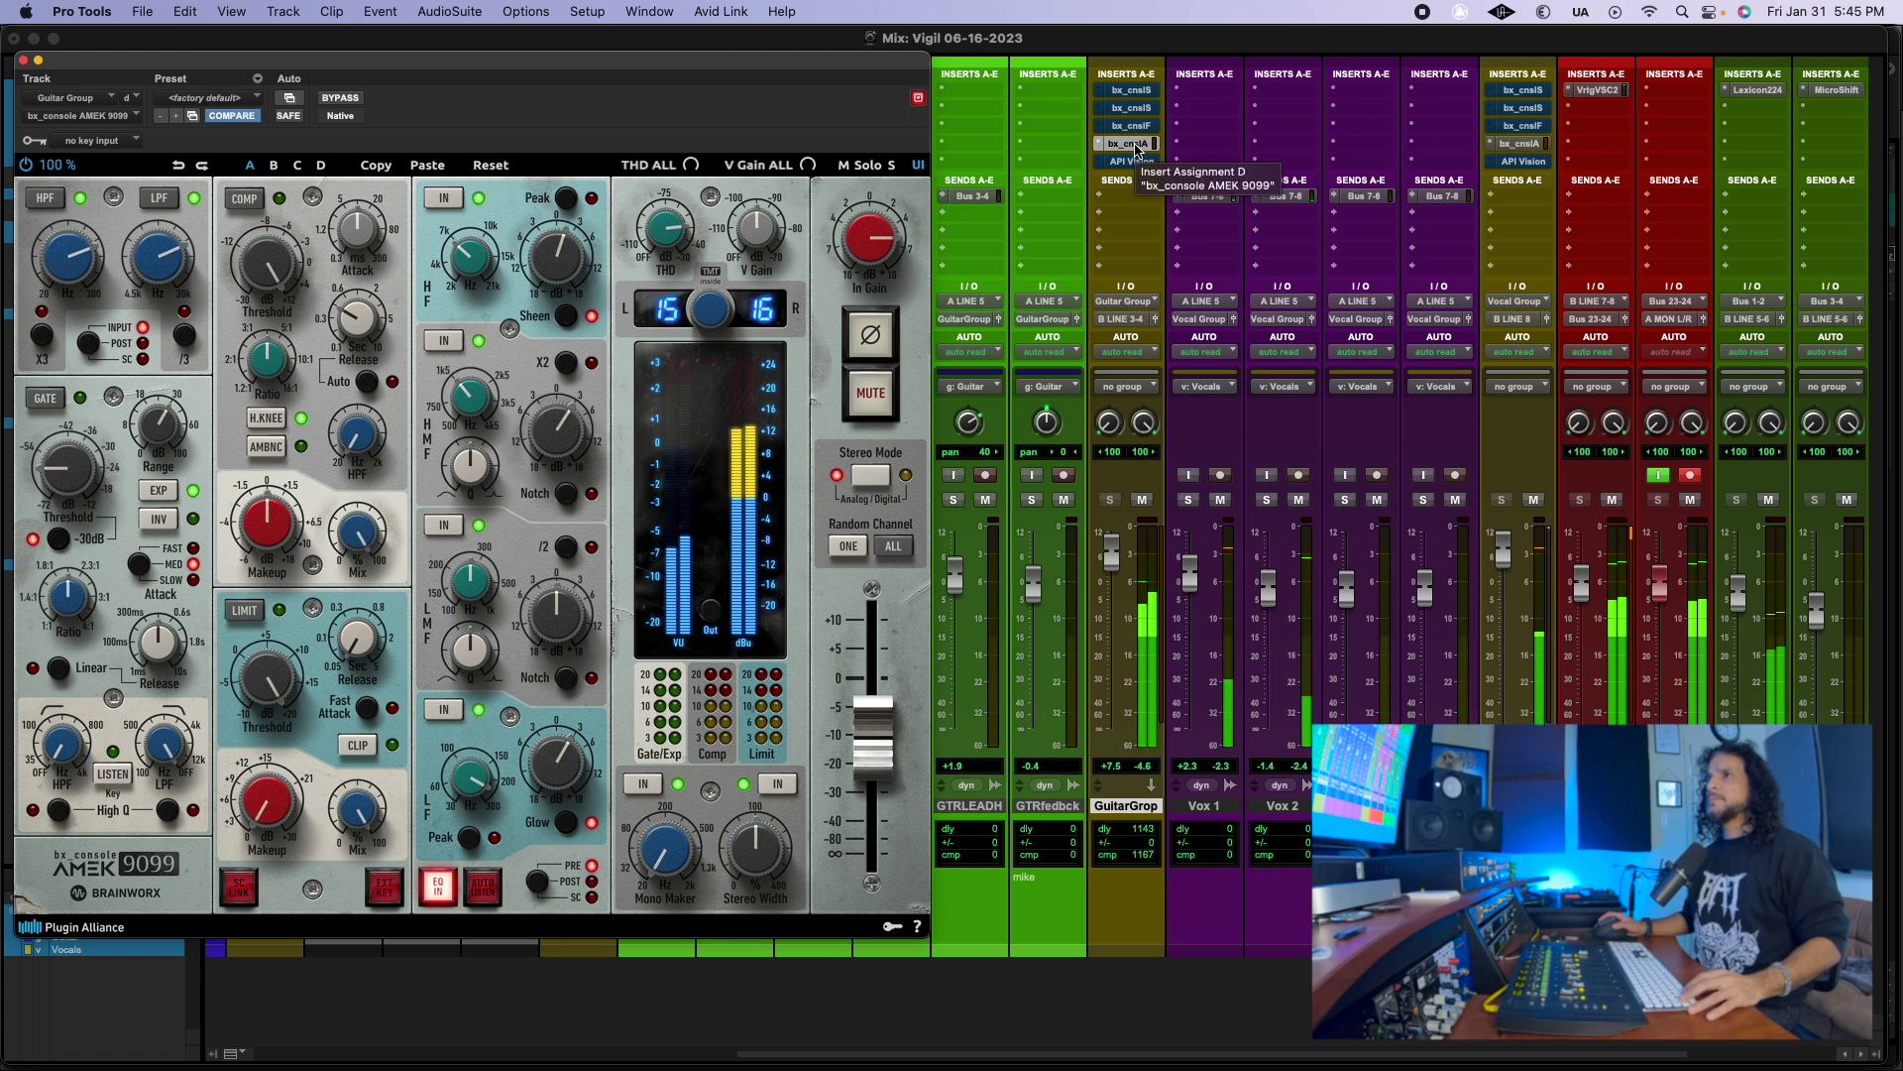
right_click(1136, 149)
key("Escape")
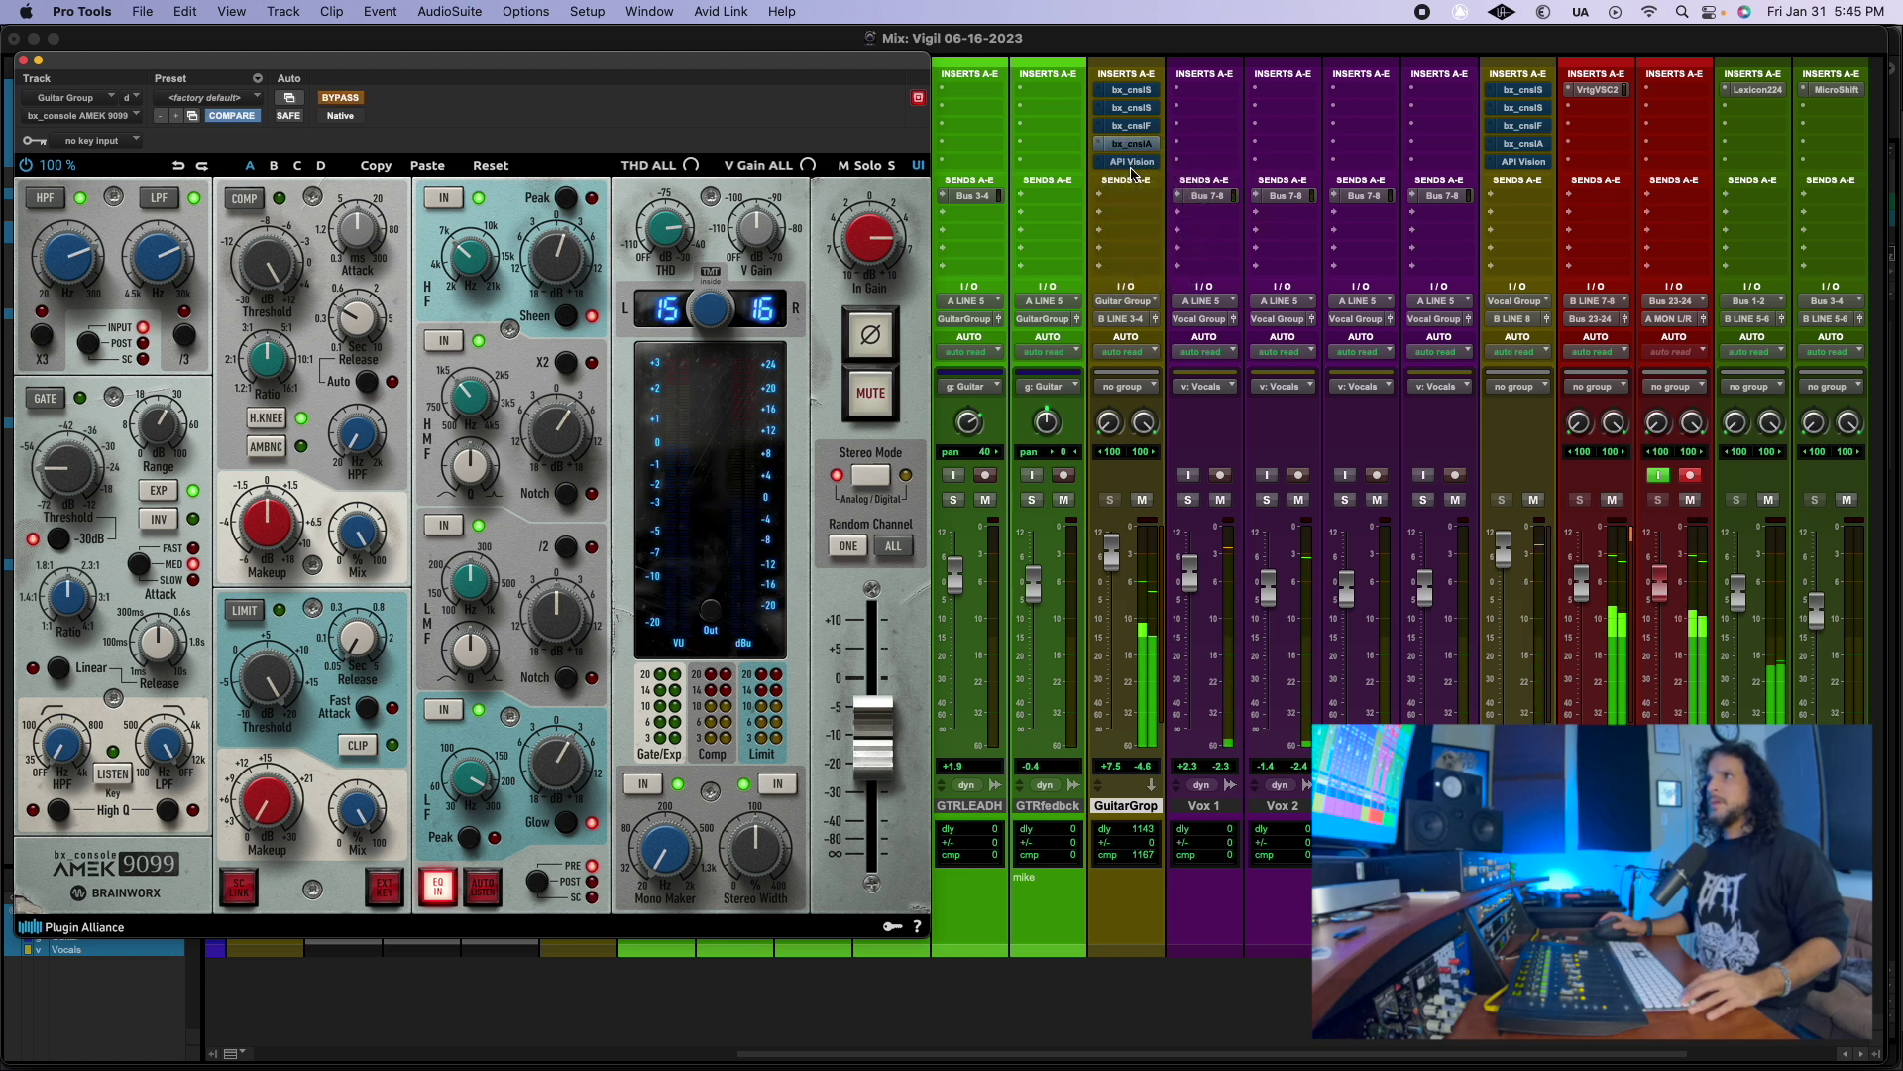
Step: Open the UAD API Vision Channel Strip on the Guitar Group and compare it in and out repeatedly by toggling its bypass, ending bypassed
left_click(1134, 162)
right_click(1133, 164)
left_click(1140, 179)
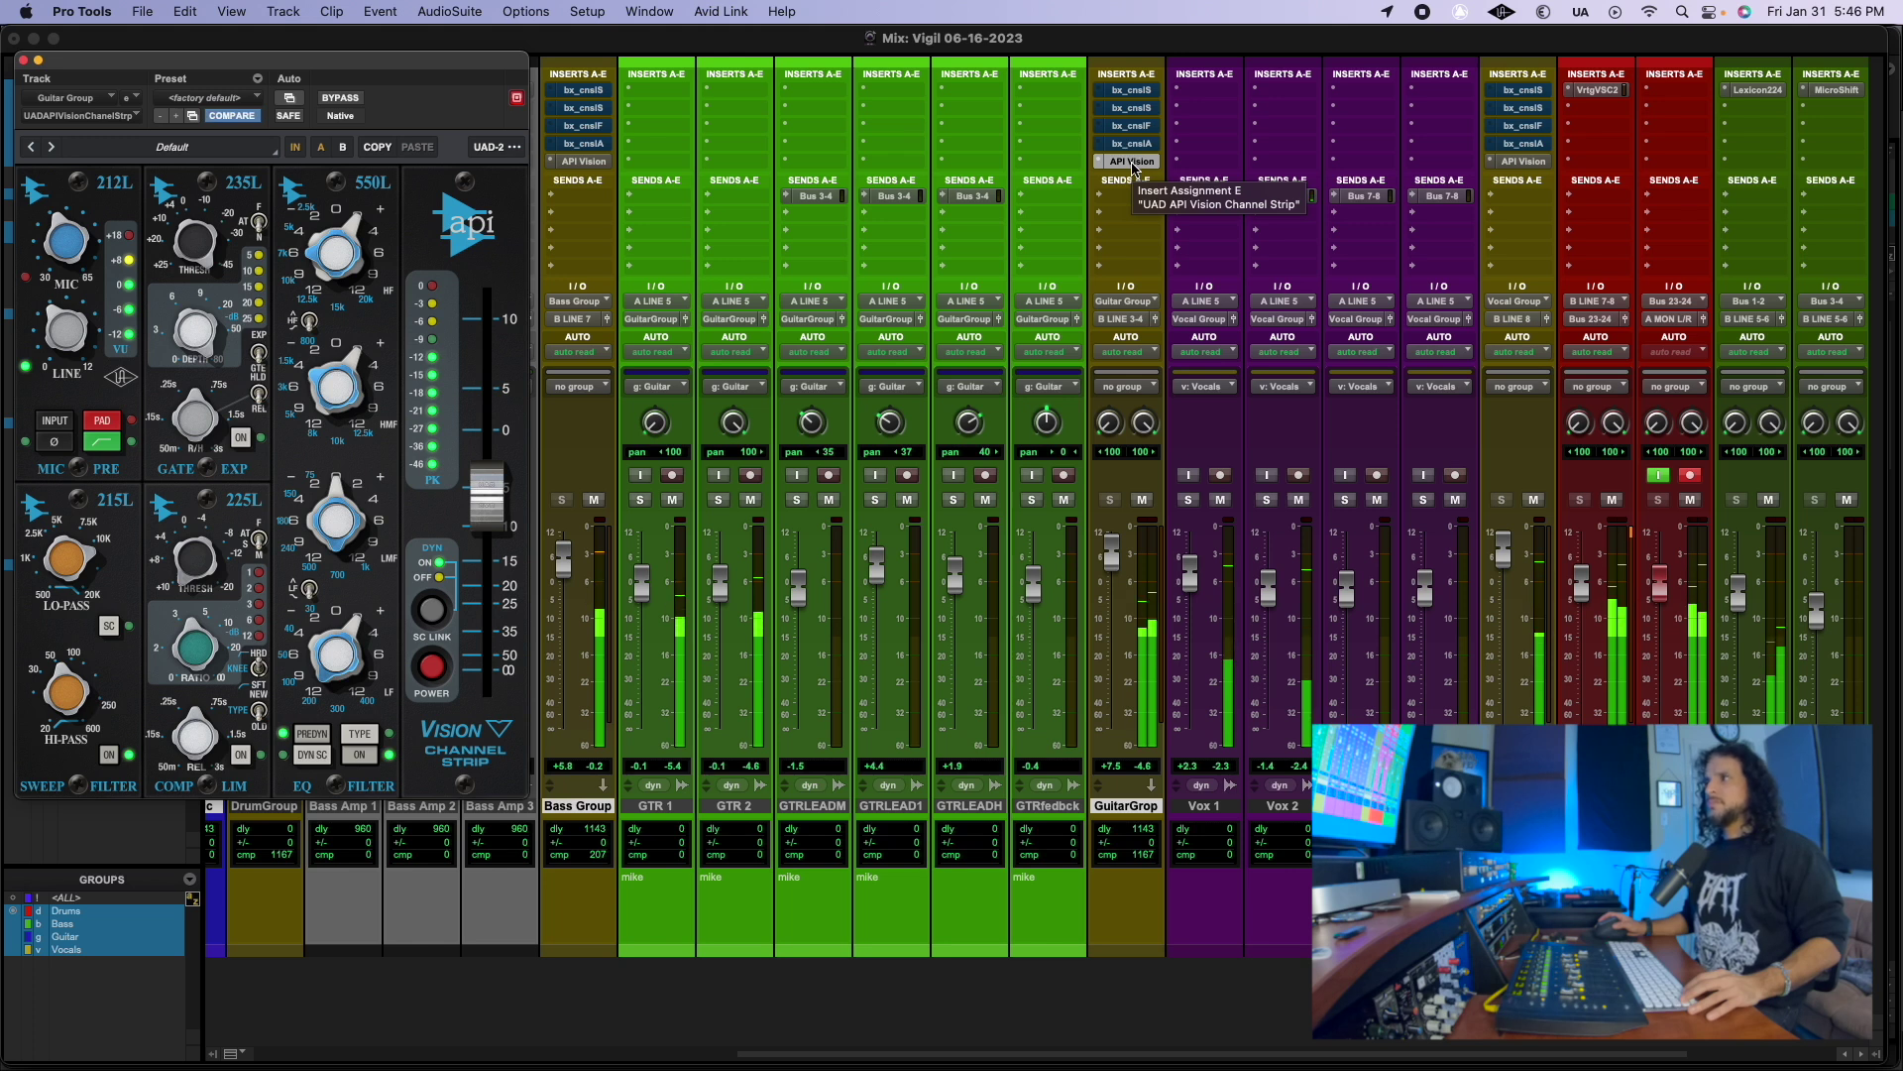
right_click(1133, 165)
left_click(1133, 169)
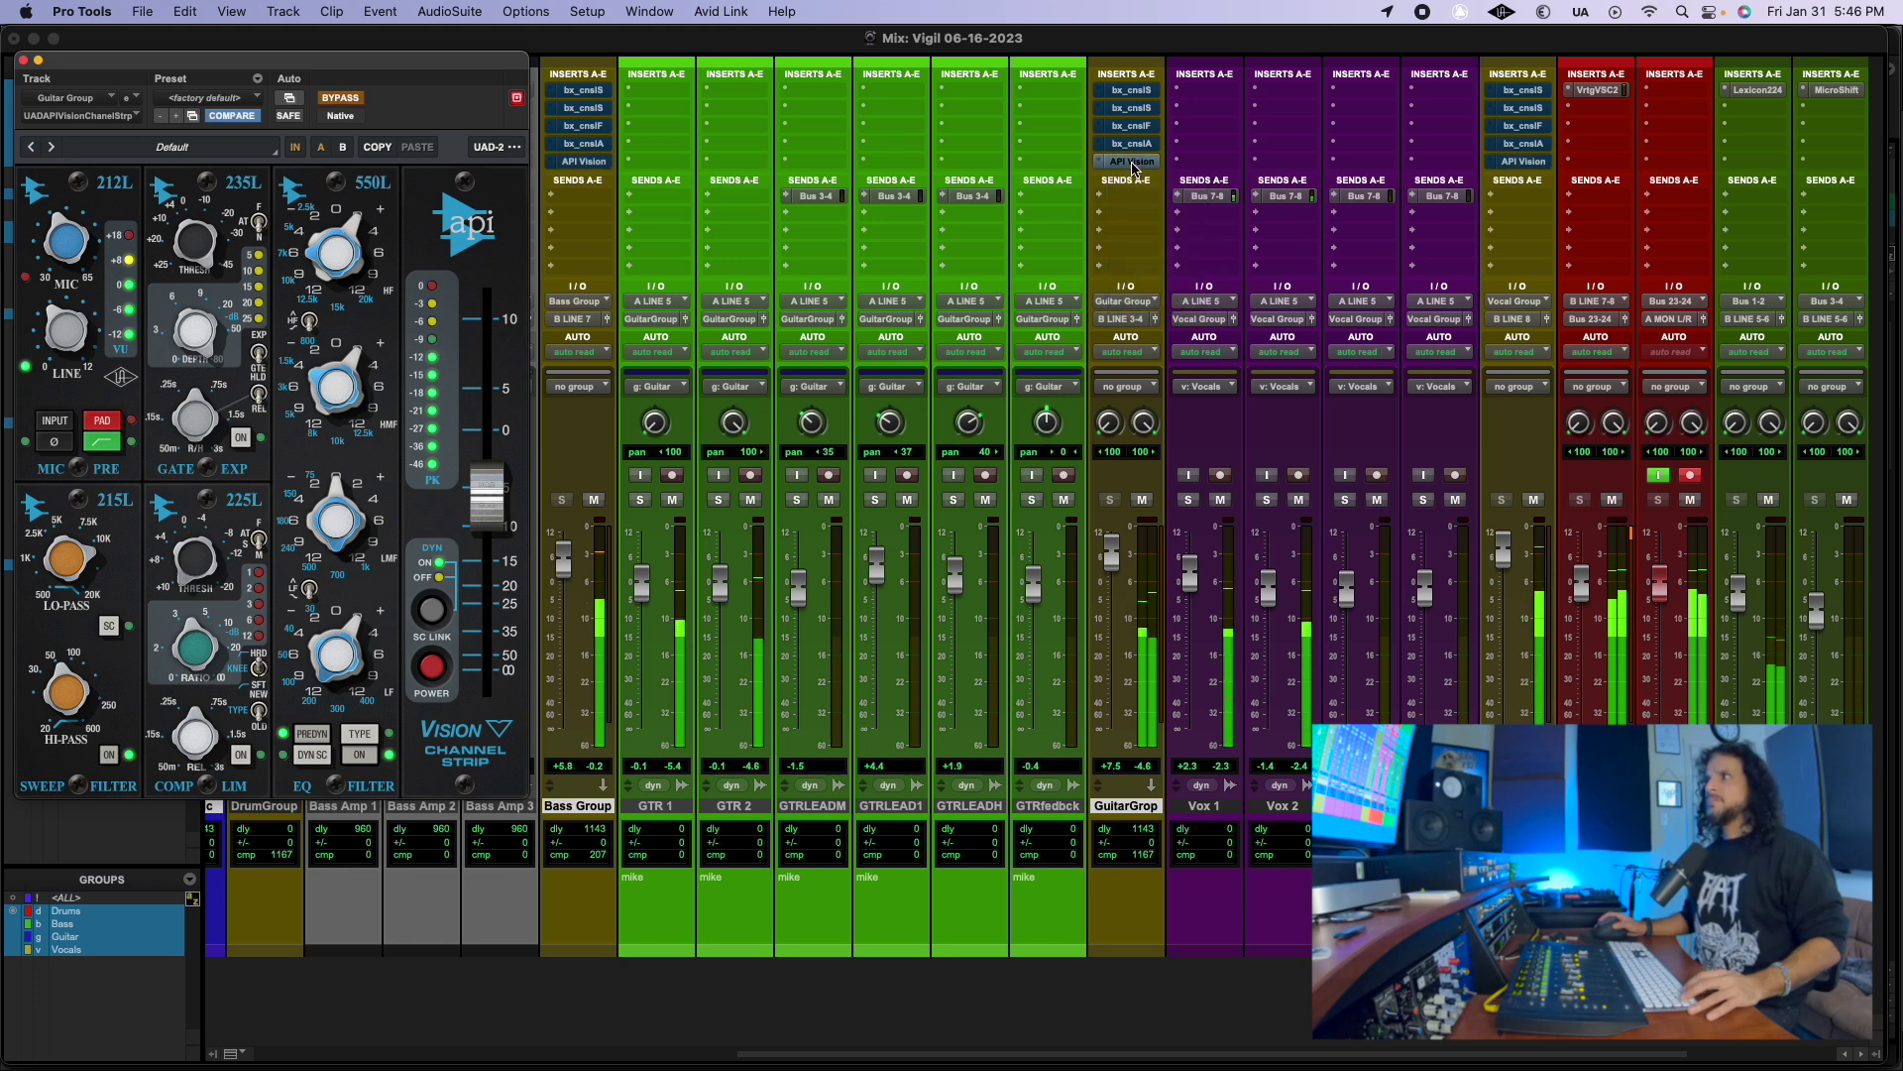
right_click(1133, 165)
left_click(1133, 169)
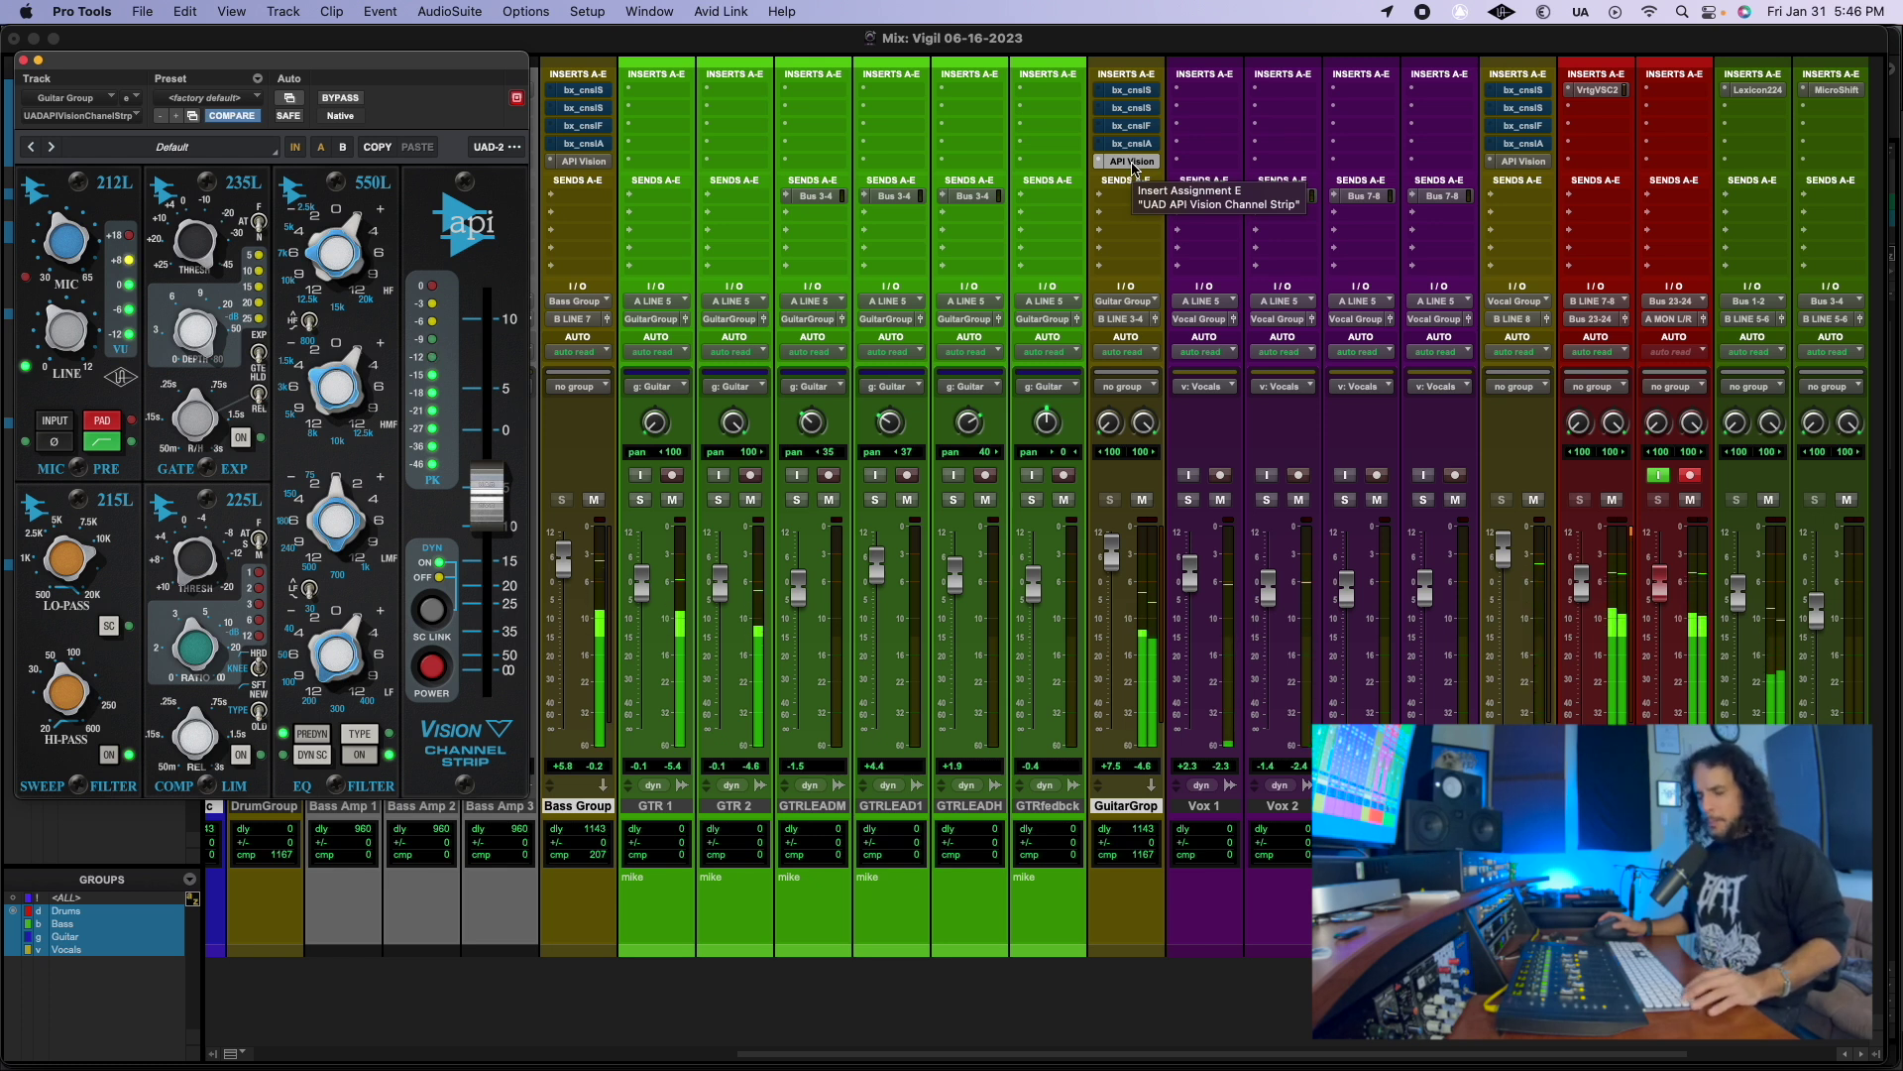
right_click(1136, 166)
left_click(1140, 171)
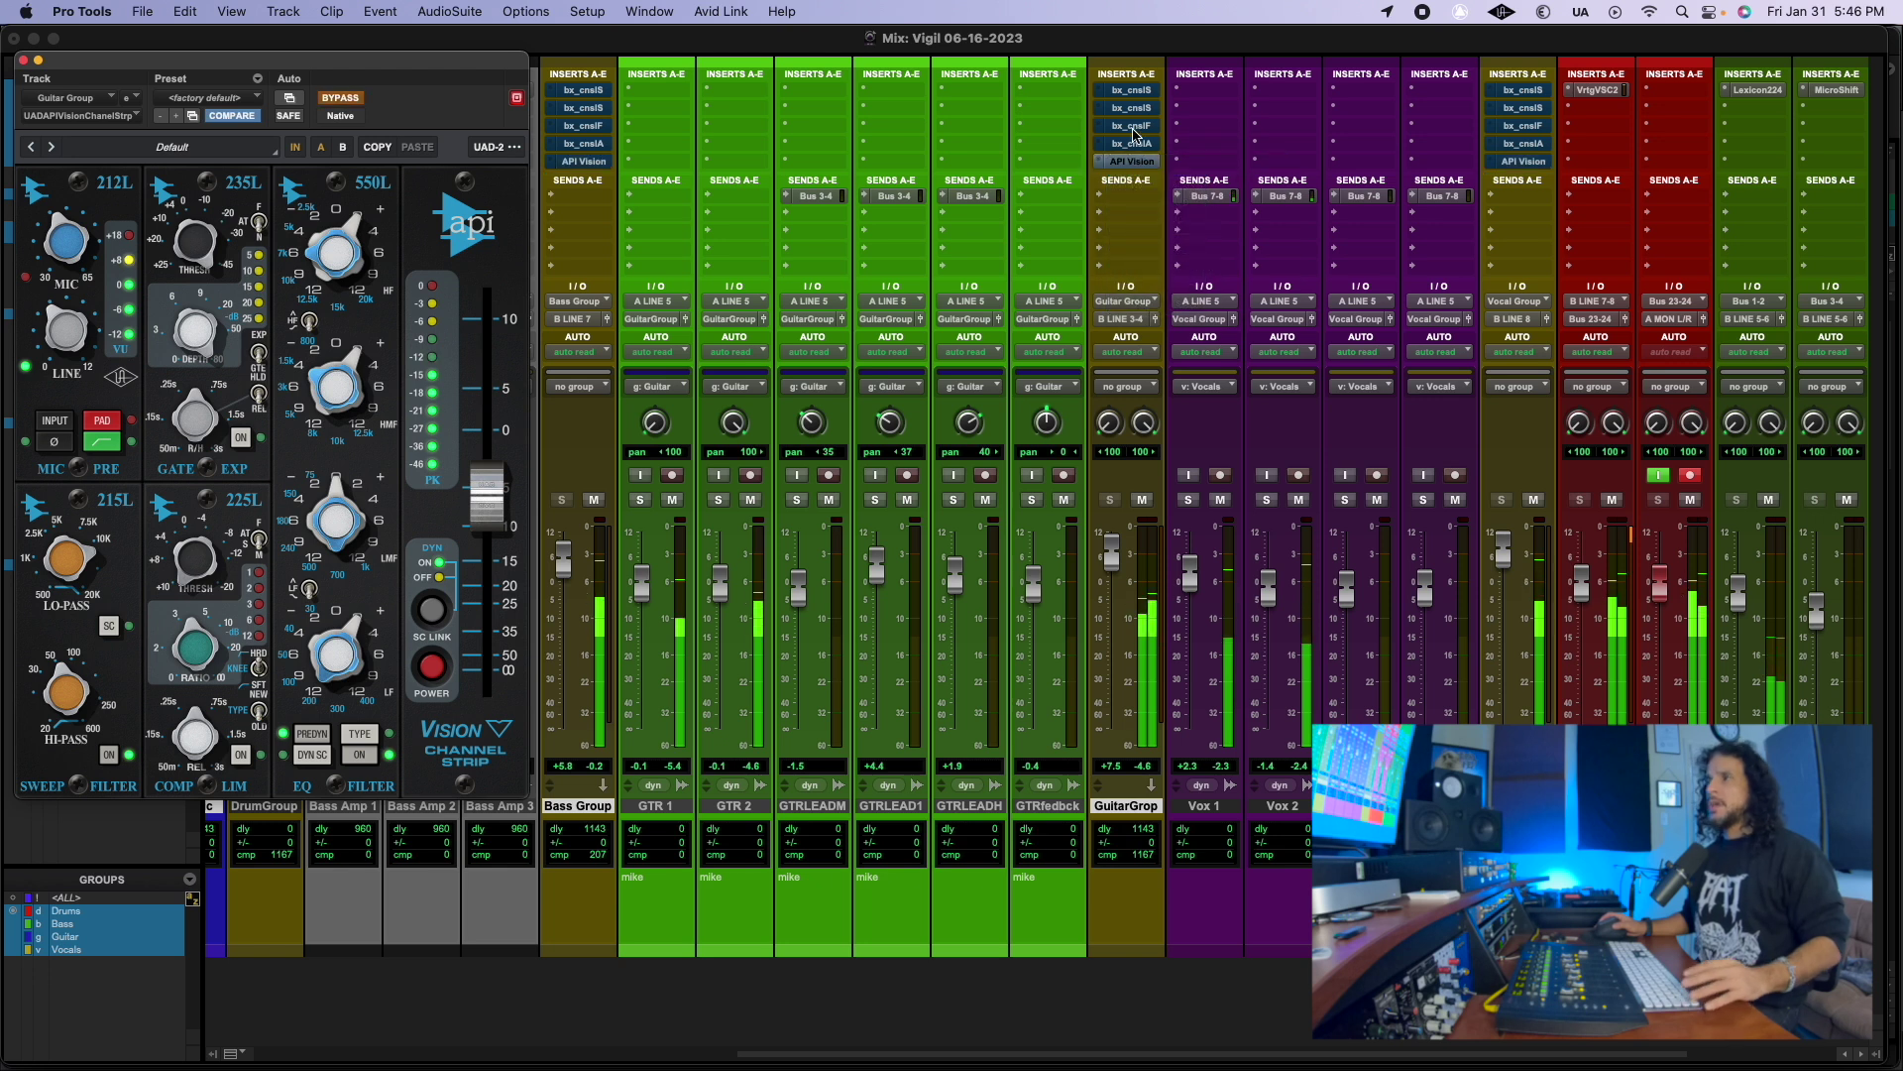
Step: Audition the bx_console SSL 4000 E on the Guitar Group again by taking it out of bypass, then bypass it
left_click(1132, 91)
right_click(1132, 91)
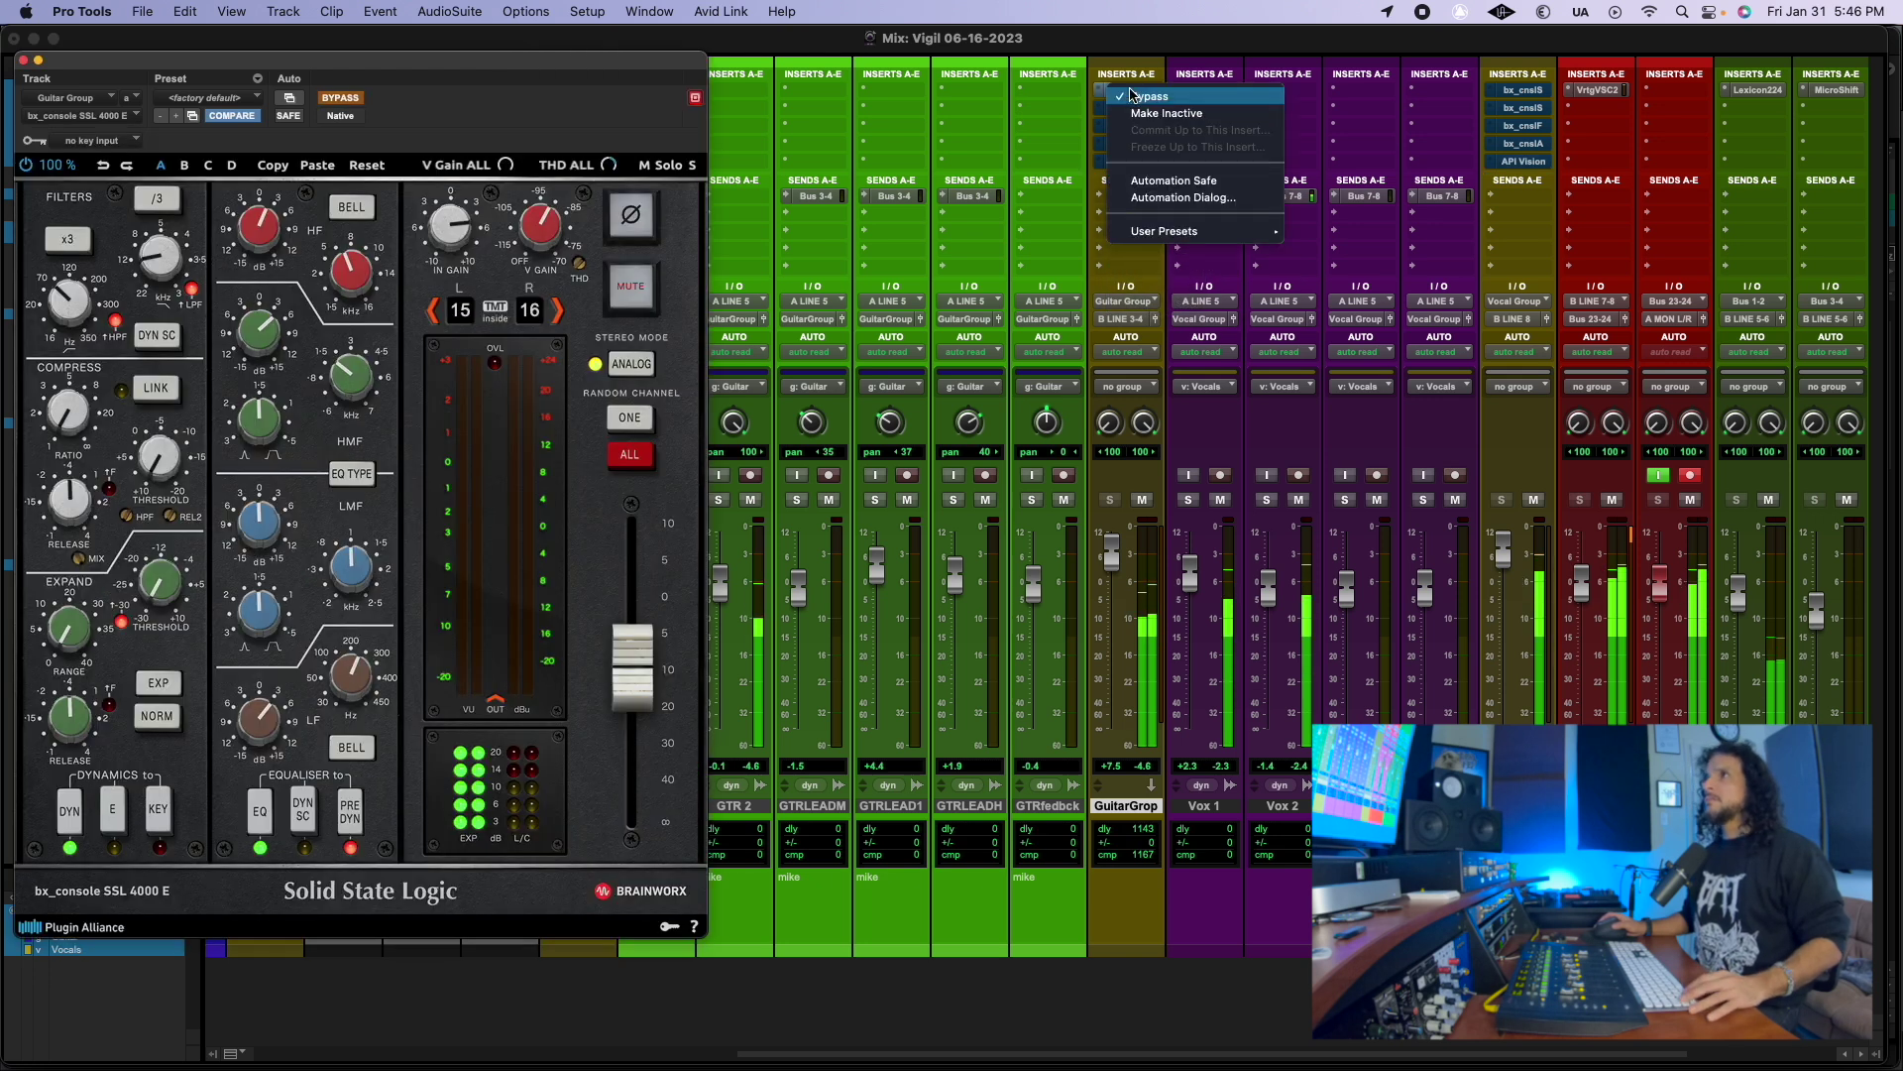
left_click(1136, 96)
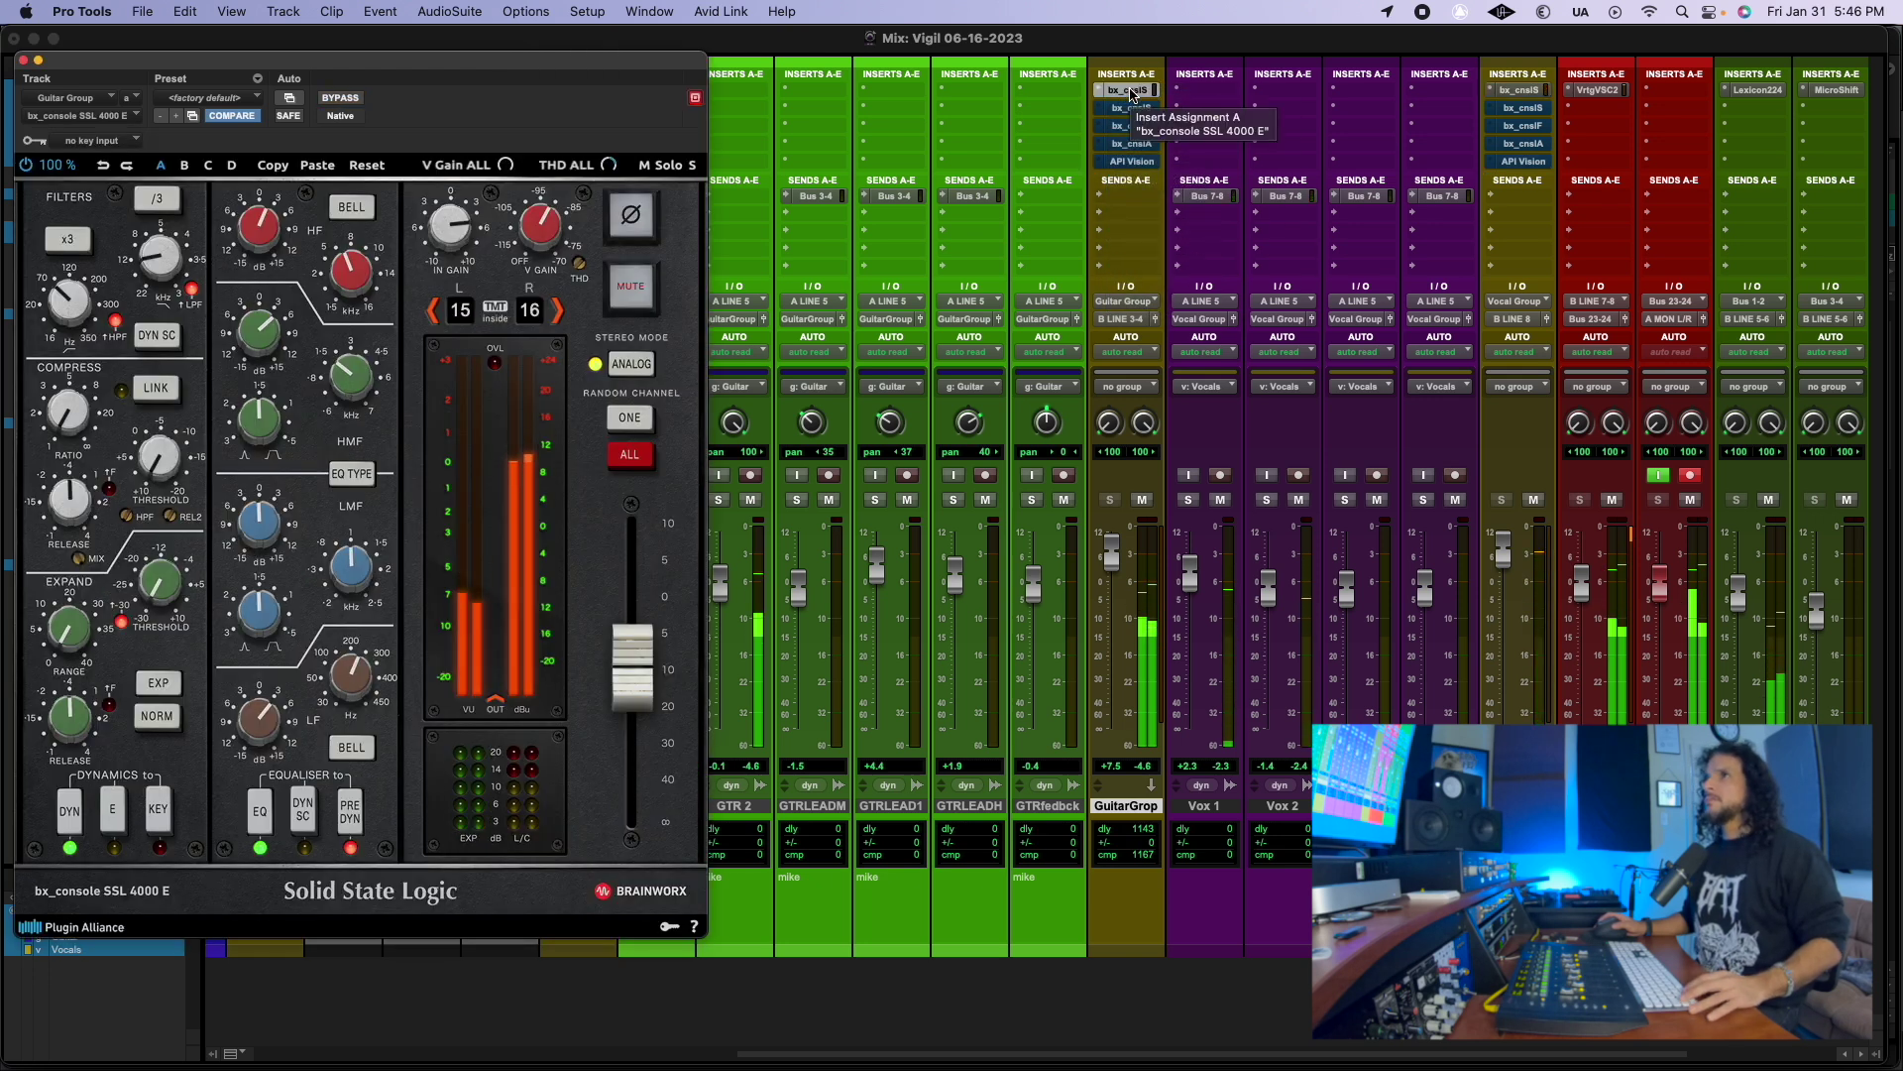
right_click(1133, 91)
left_click(1136, 96)
Step: Audition the bx_console SSL 9000 J on the Guitar Group again by taking it out of bypass, then bypass it
left_click(1128, 109)
right_click(1128, 111)
left_click(1132, 117)
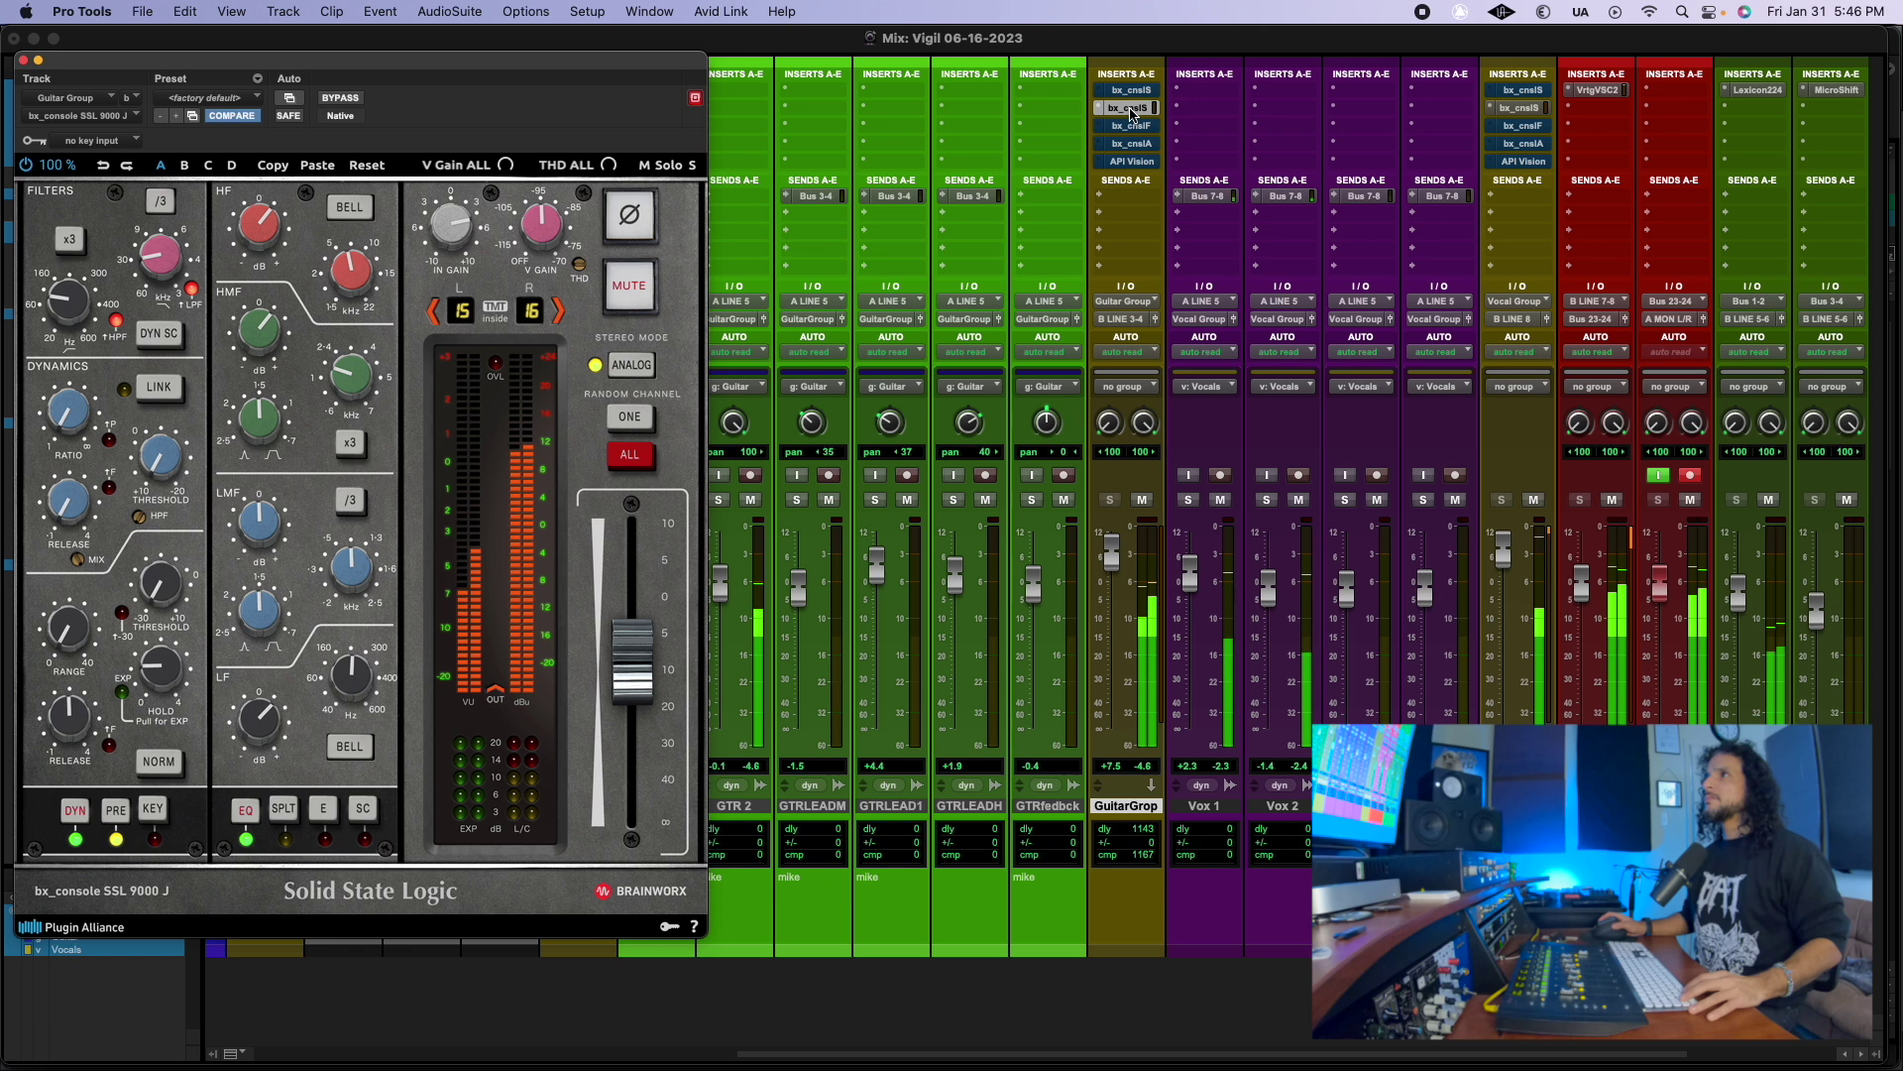
right_click(1131, 111)
left_click(1140, 114)
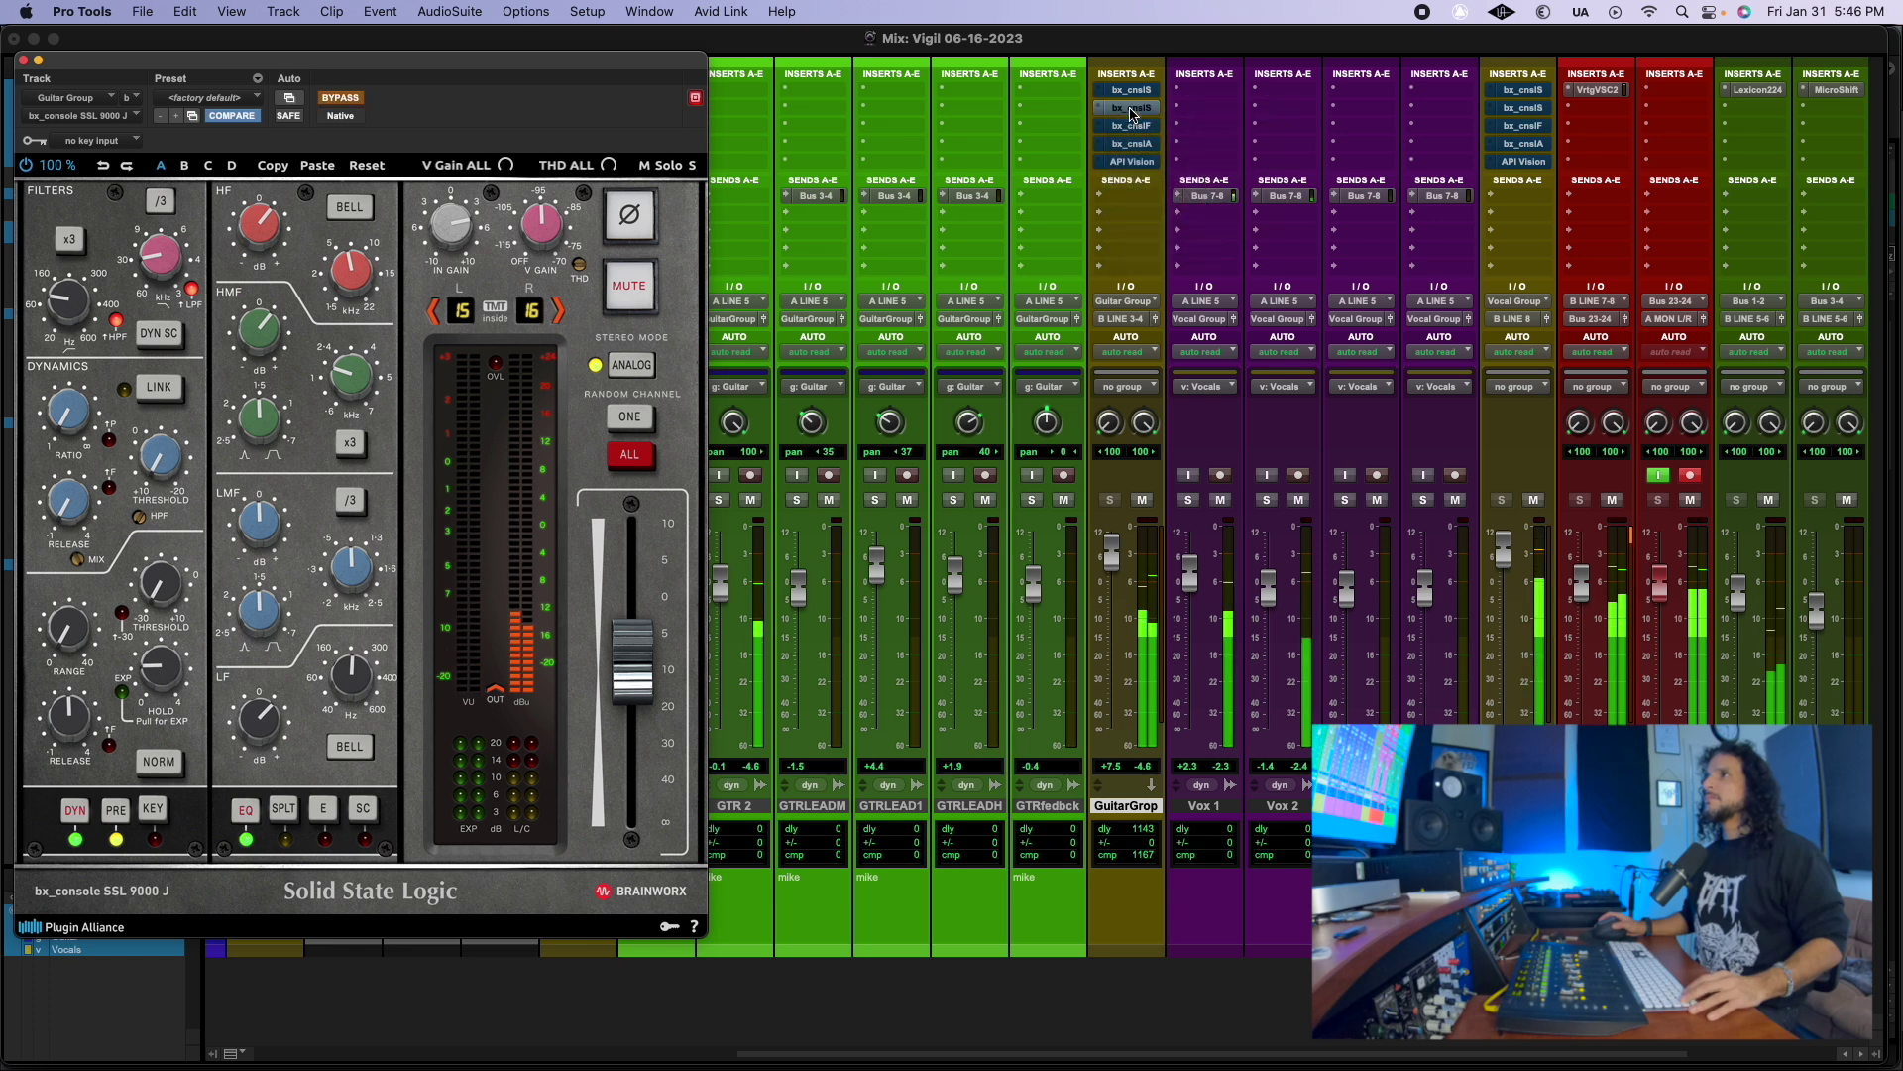
Step: Audition the bx_console Focusrite SC on the Guitar Group again by taking it out of bypass, then bypass it
left_click(1132, 126)
right_click(1132, 126)
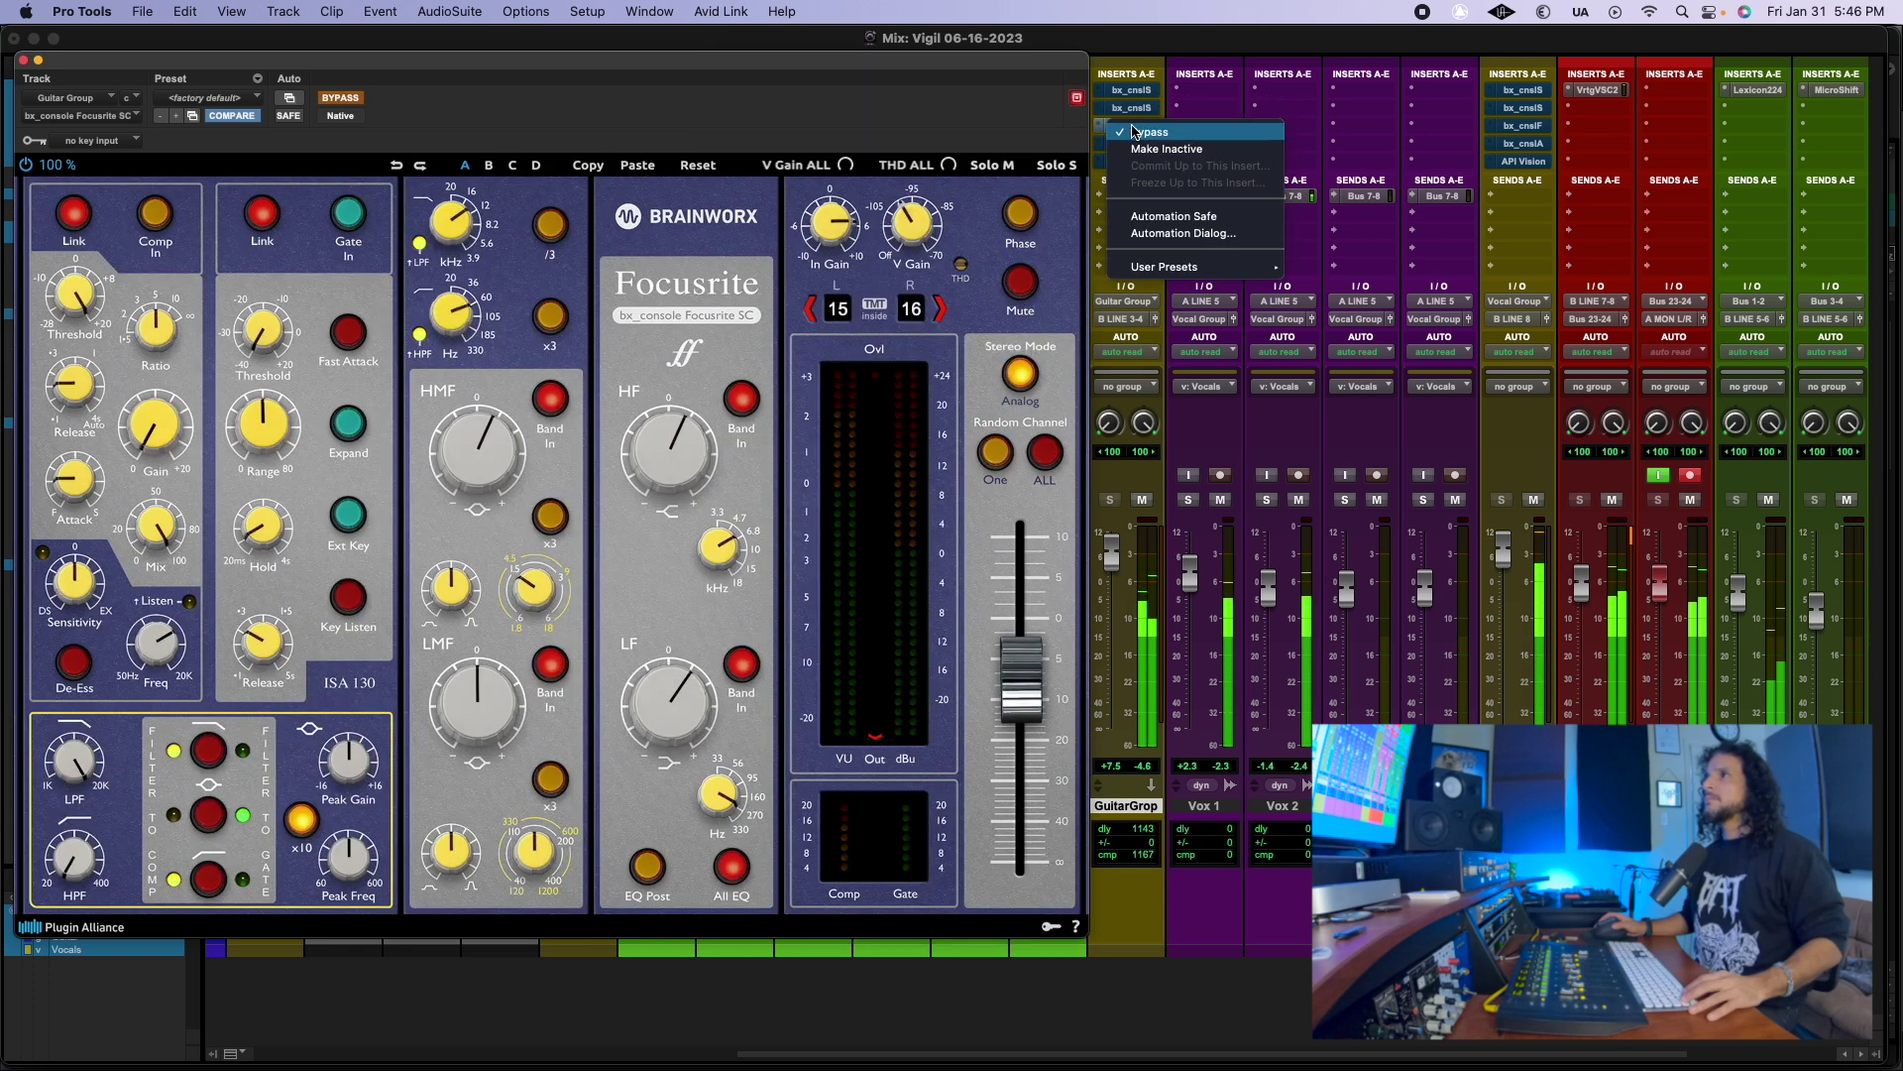
left_click(1138, 130)
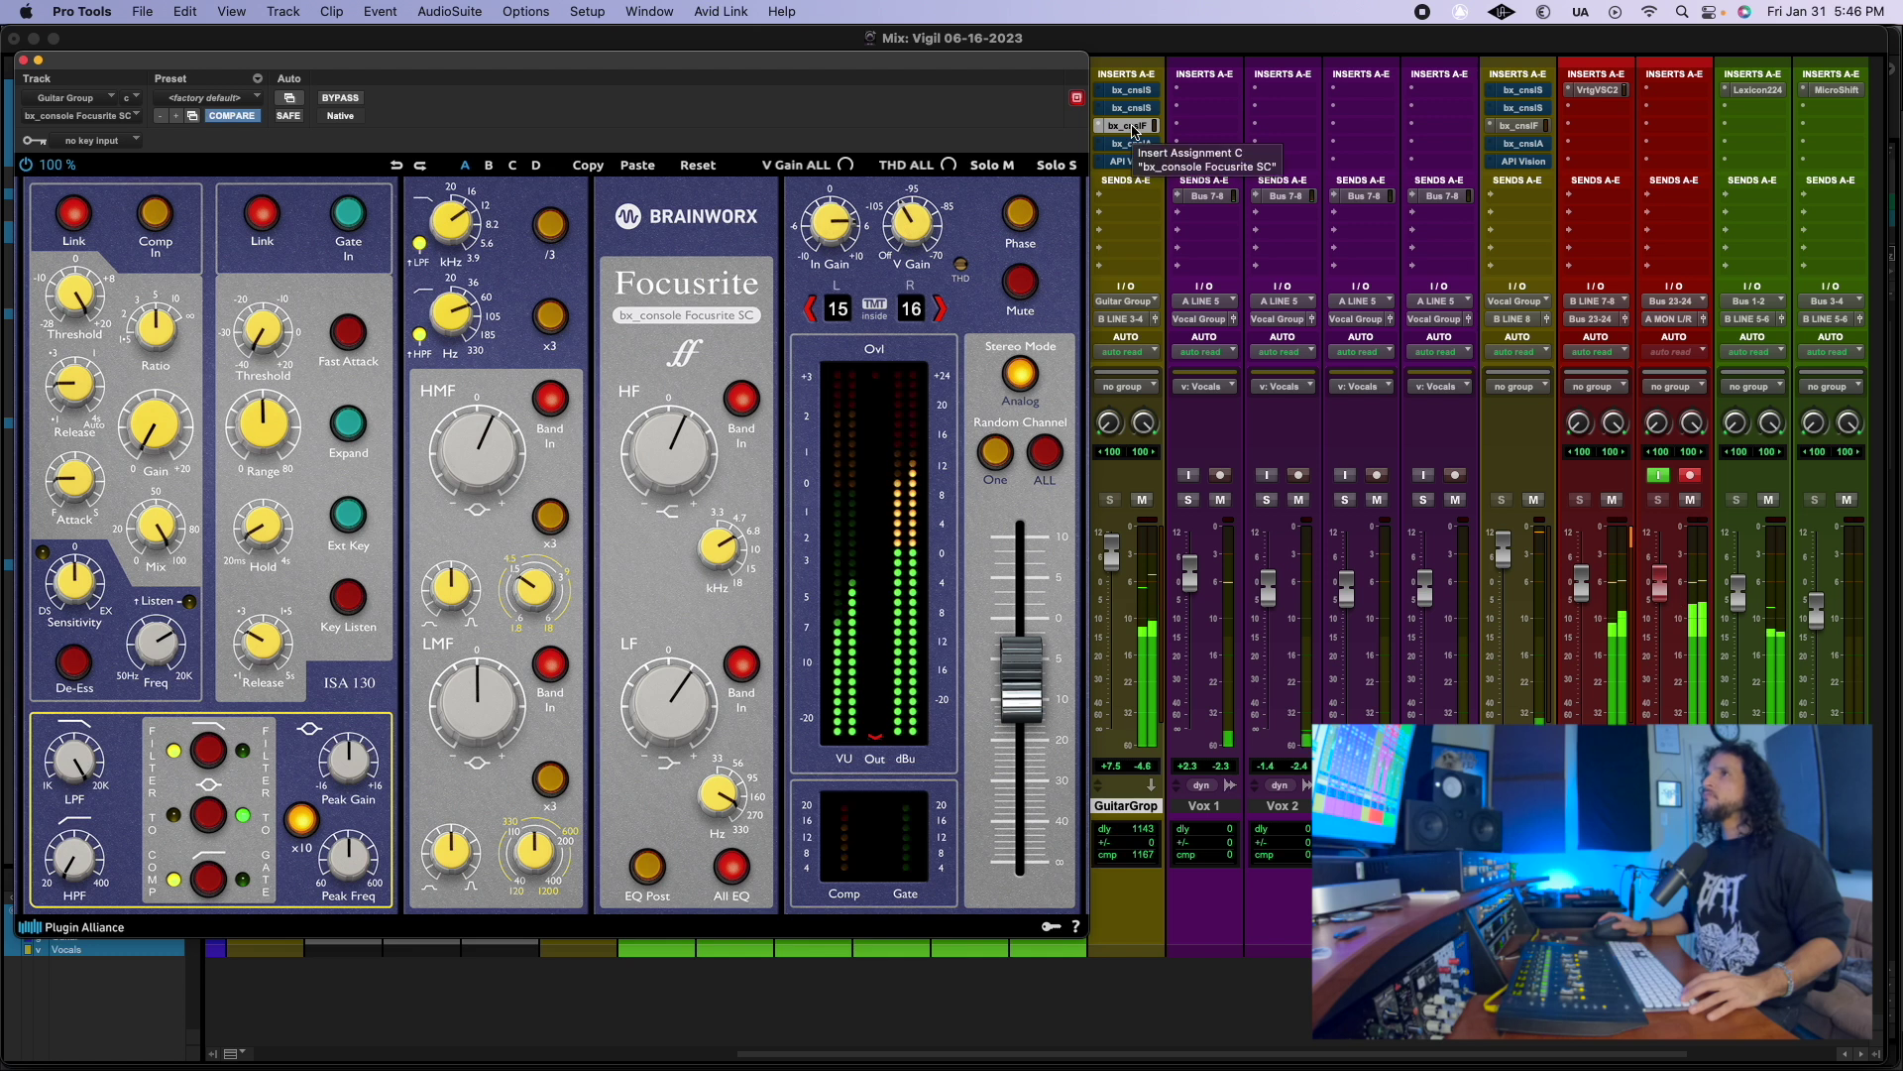
right_click(1132, 126)
left_click(1140, 132)
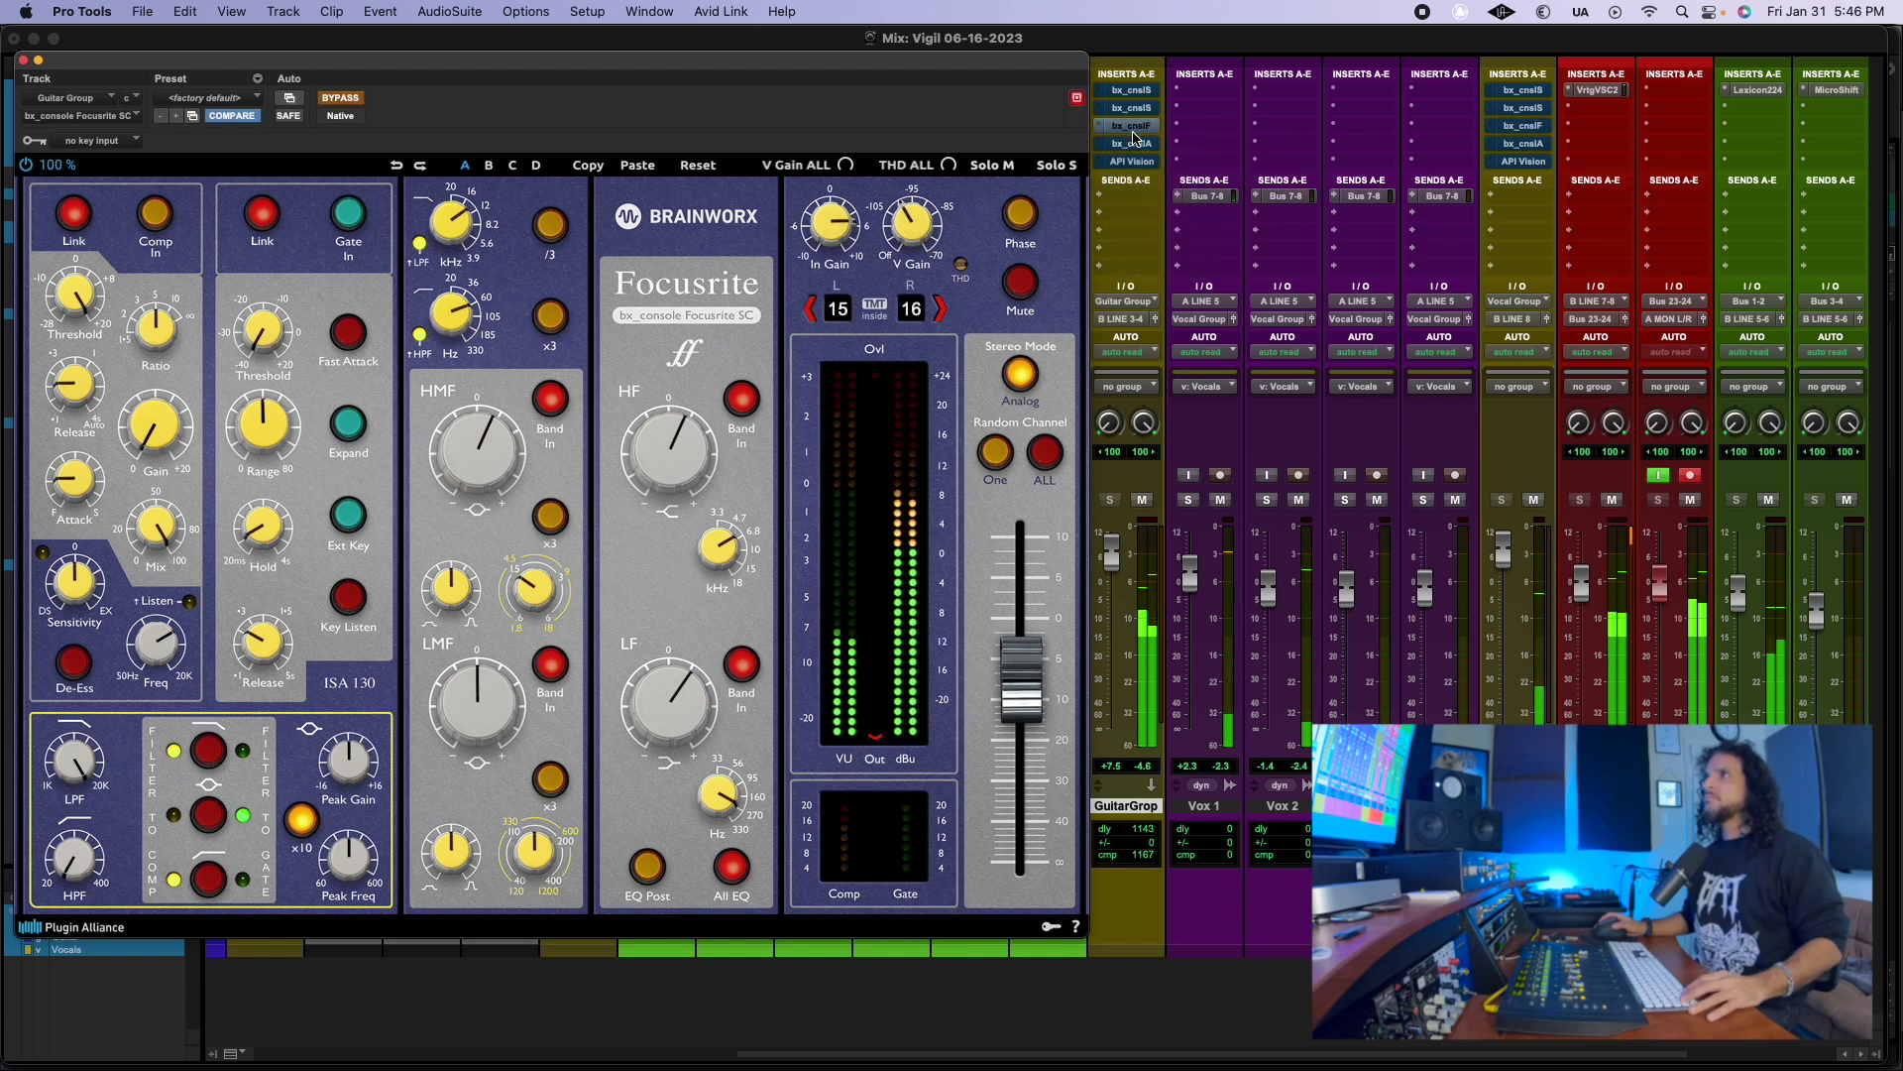
Step: Audition the bx_console AMEK 9099 on the Guitar Group again by taking it out of bypass, then bypass it
left_click(1132, 143)
right_click(1135, 147)
left_click(1136, 148)
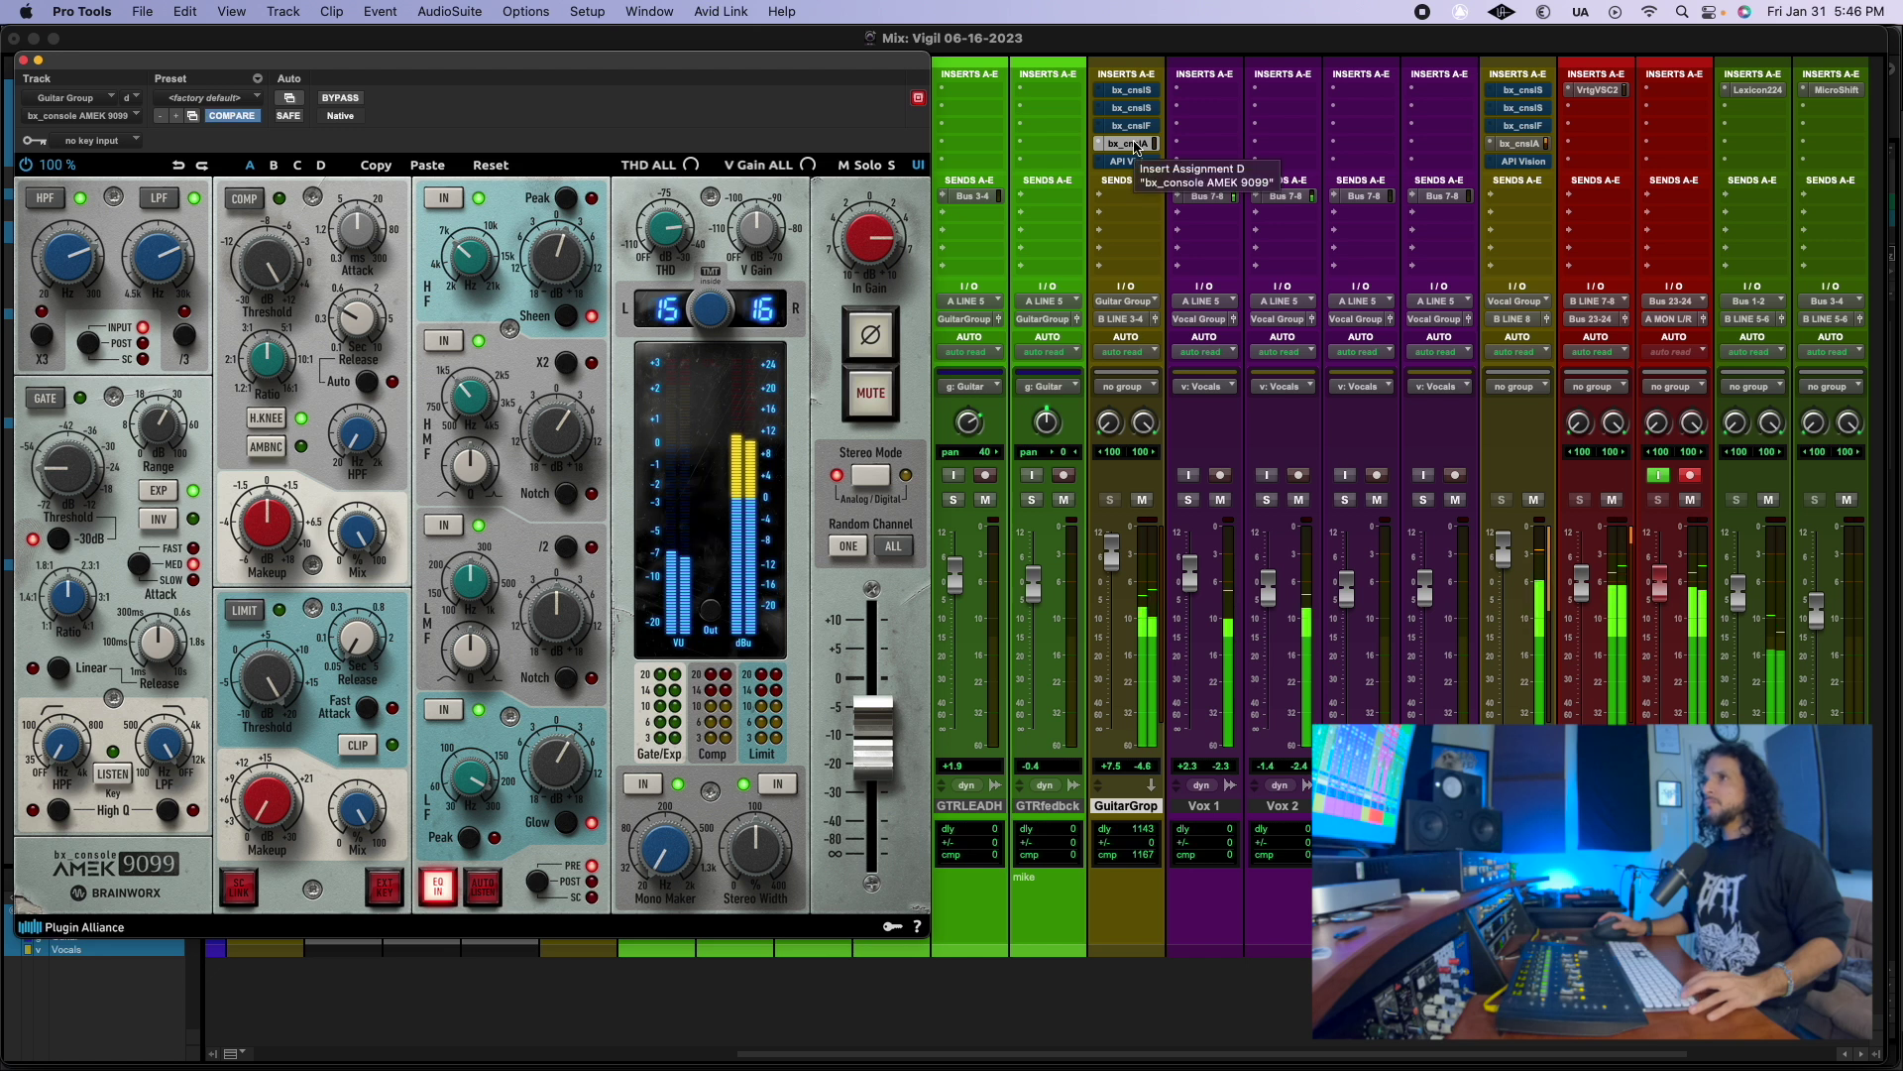
right_click(1135, 146)
left_click(1137, 151)
Step: Audition the UAD API Vision Channel Strip on the Guitar Group again by taking it out of bypass, then bypass it
left_click(1132, 162)
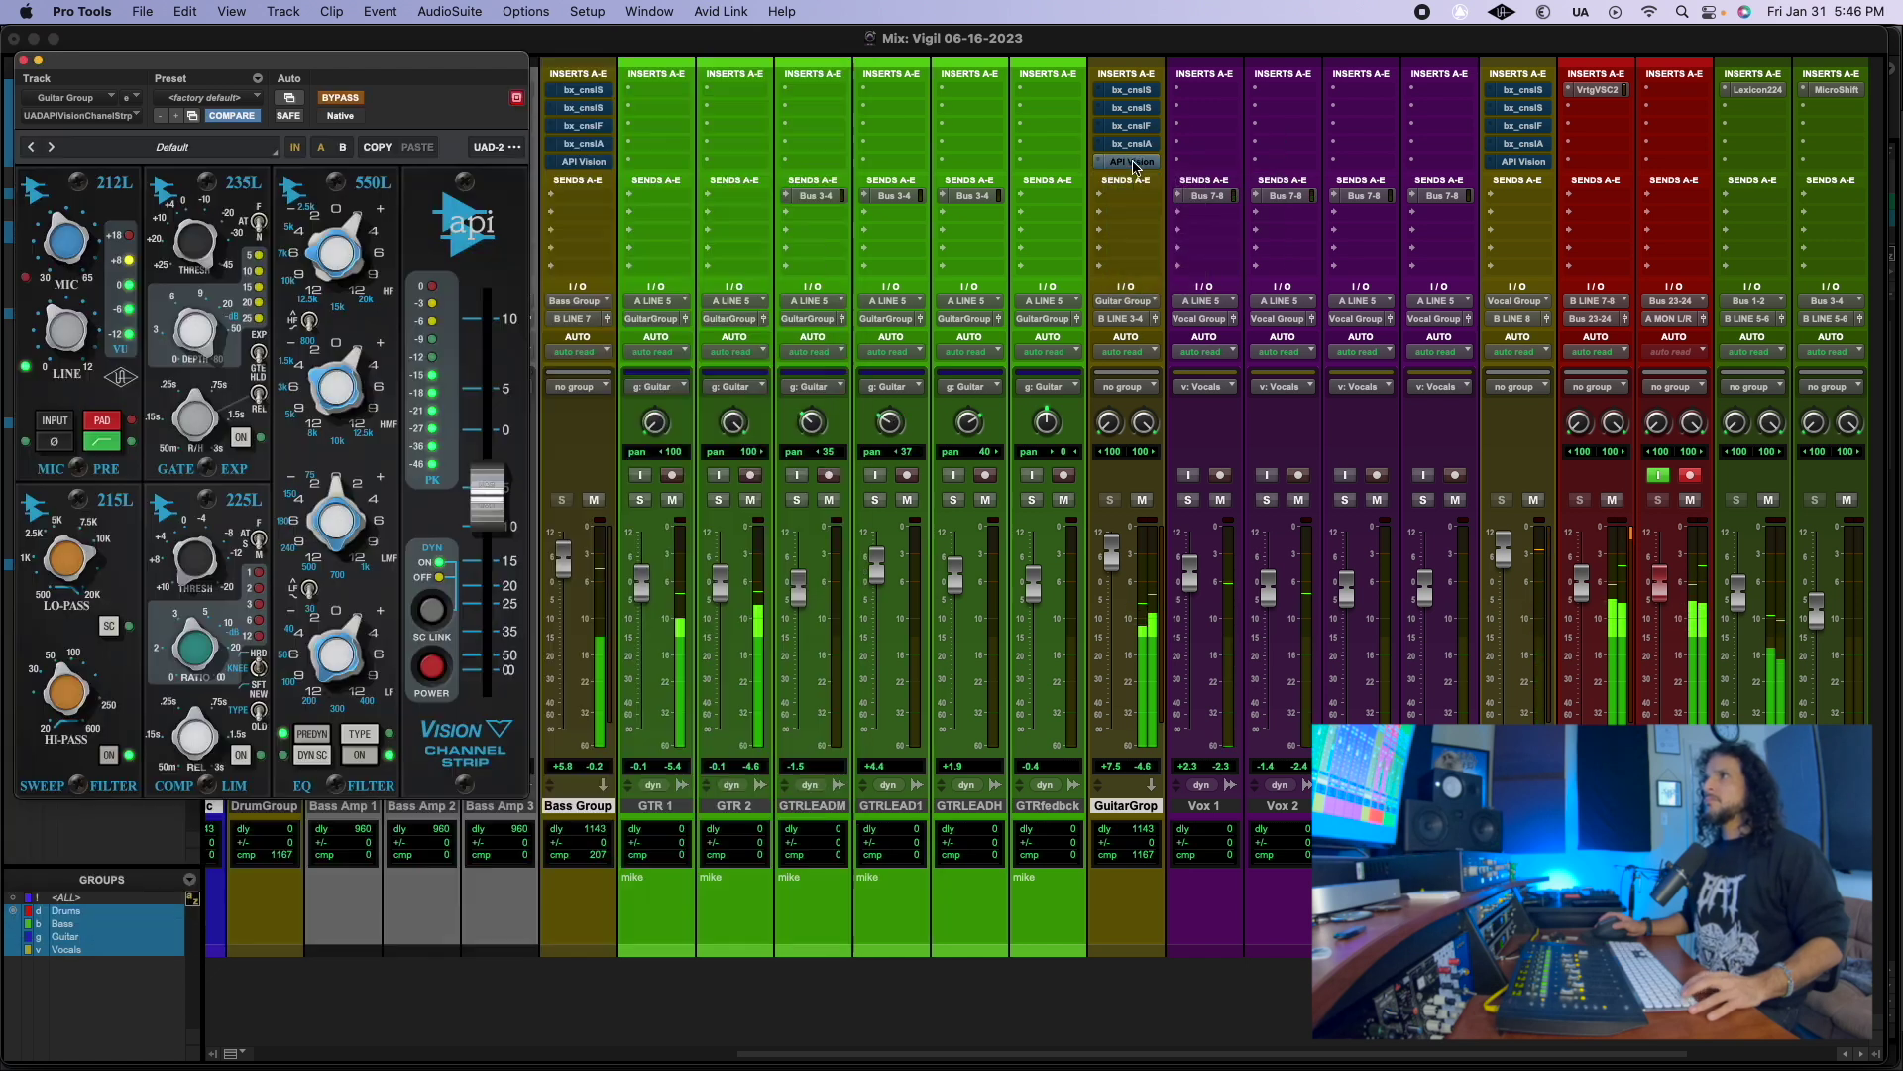
right_click(1133, 167)
left_click(1135, 170)
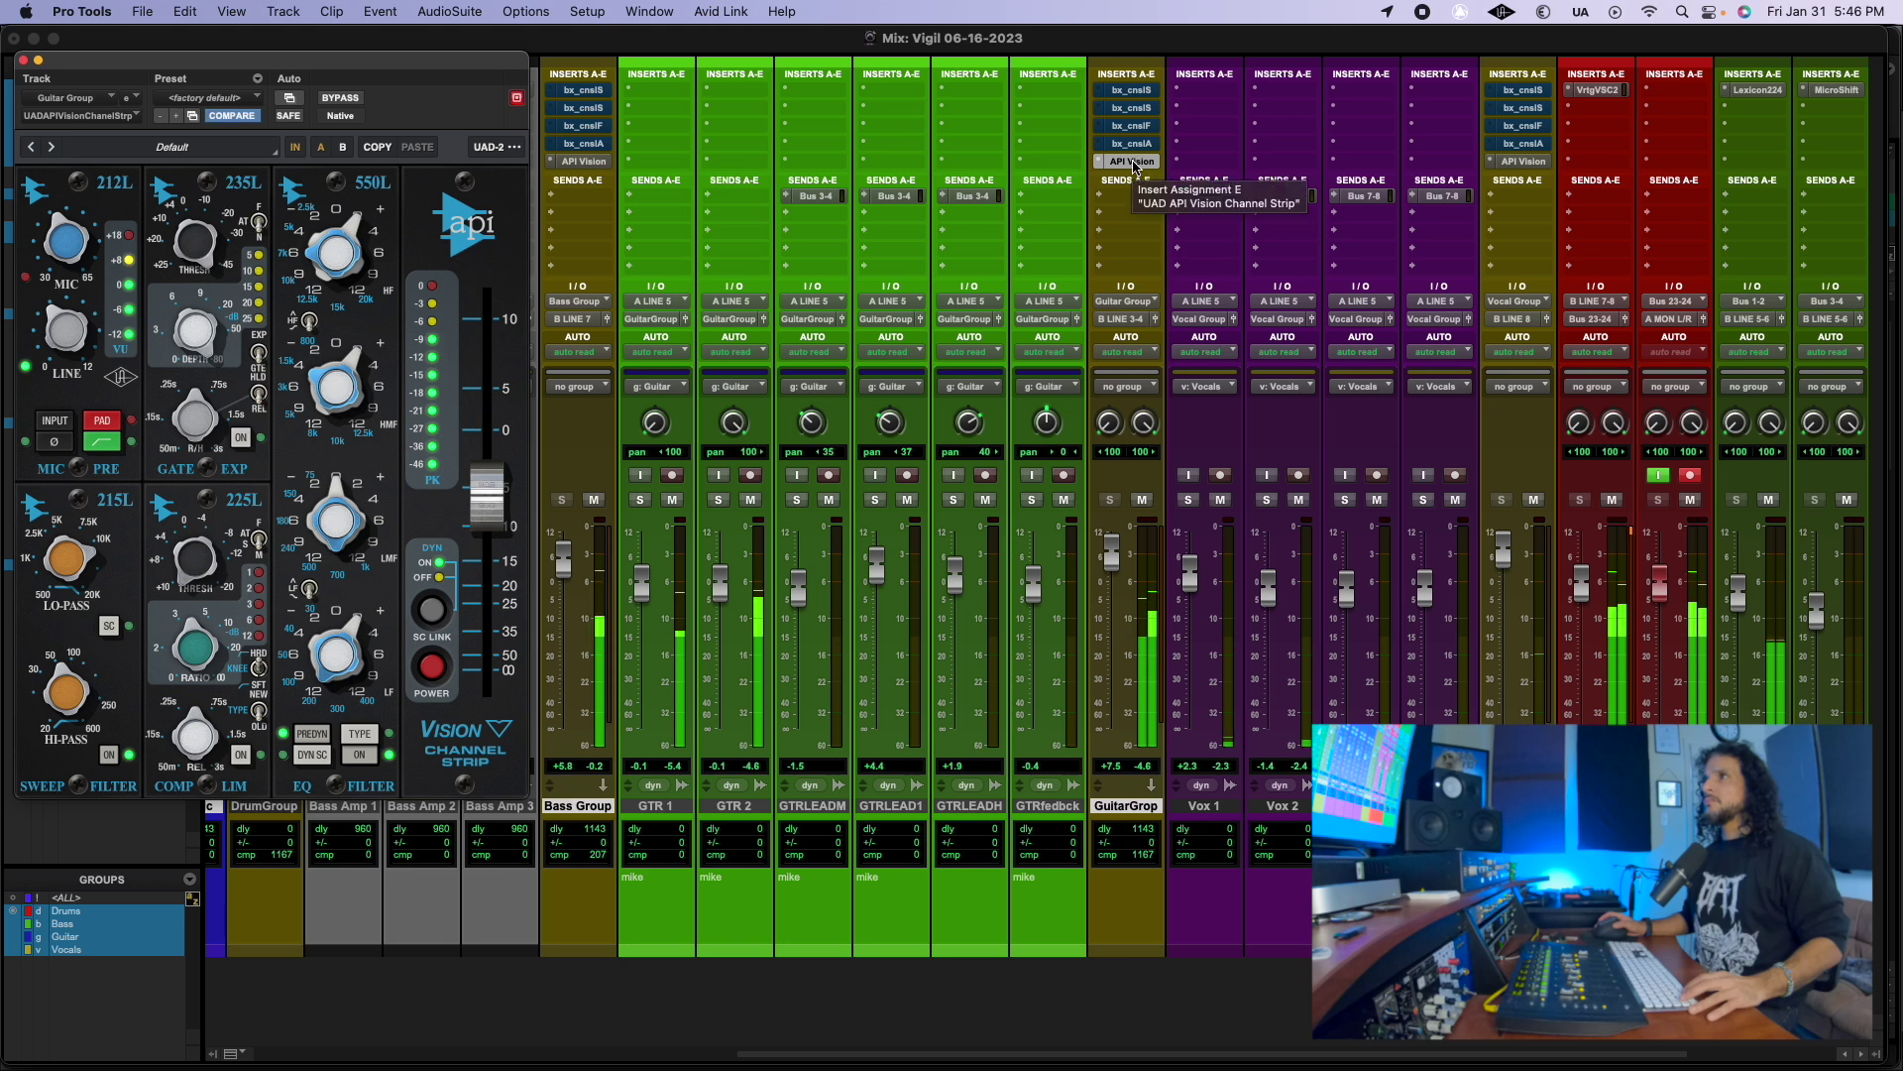
right_click(1133, 167)
left_click(1133, 167)
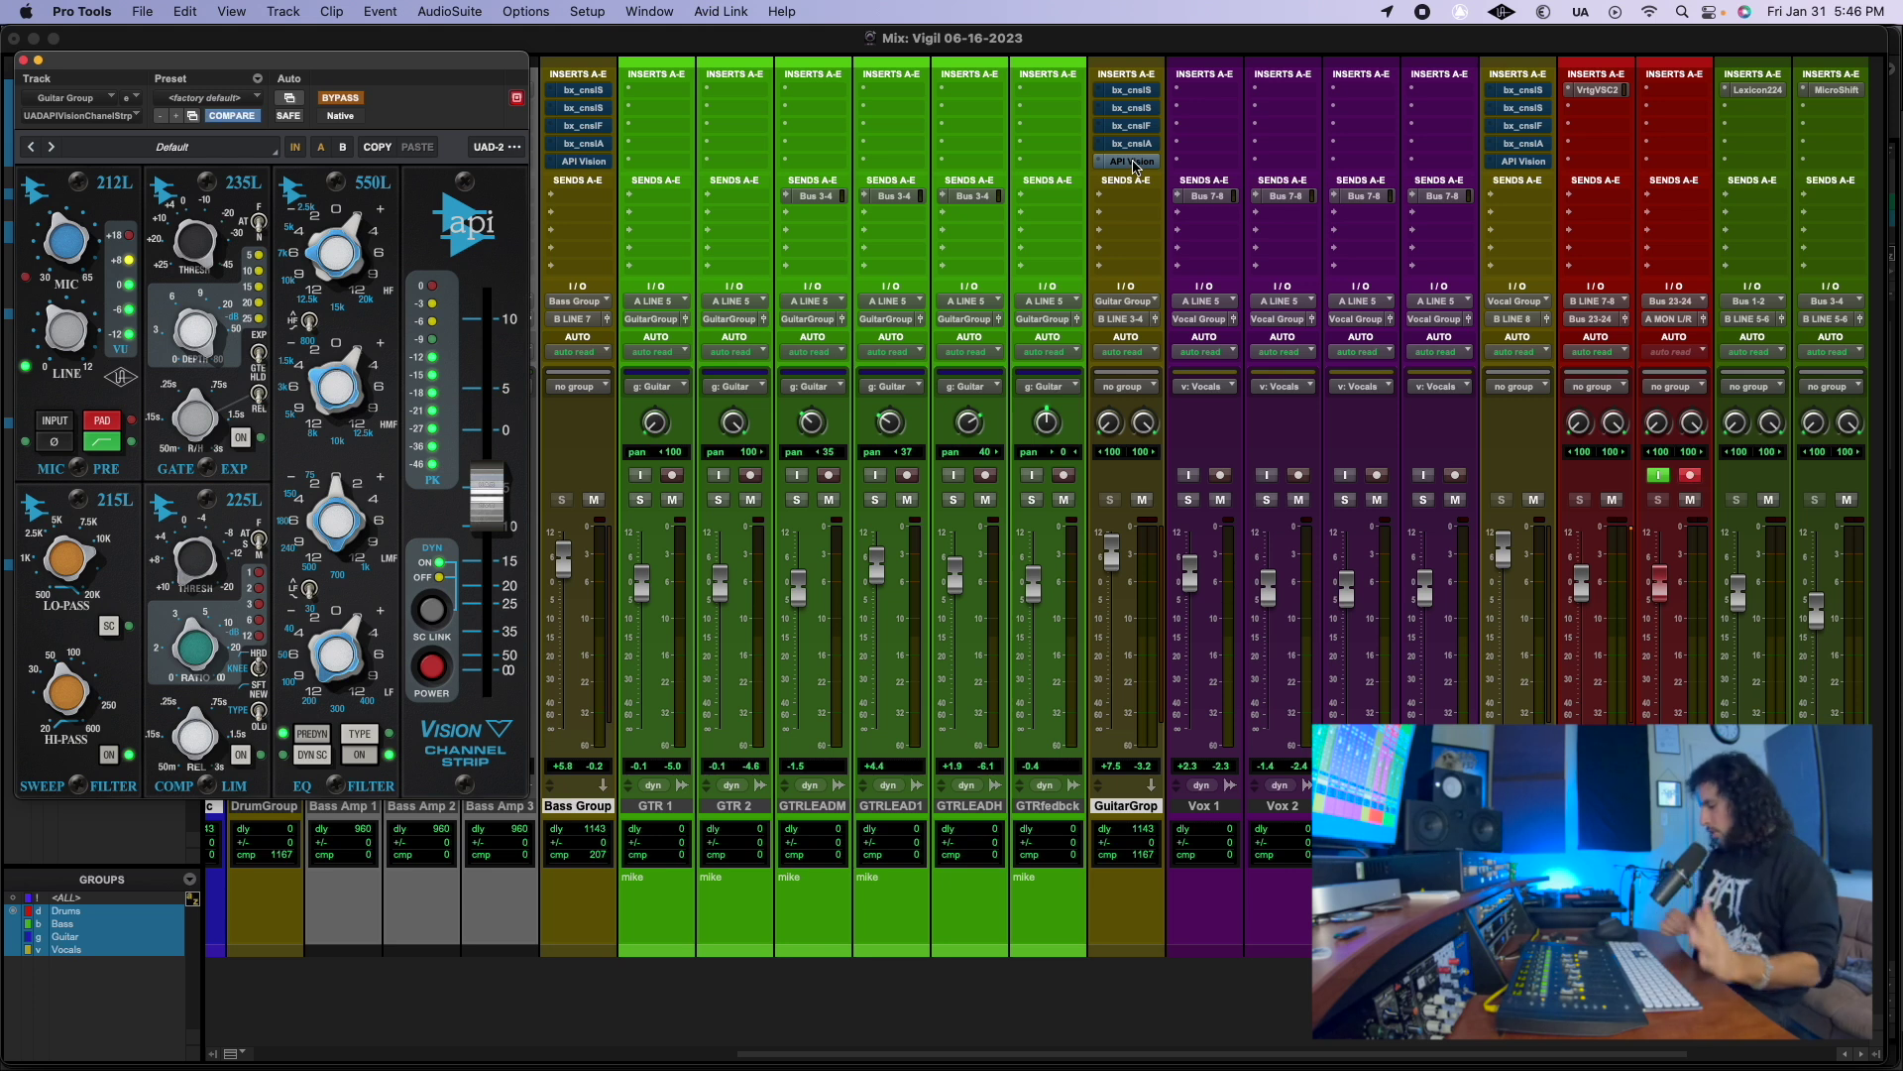
Step: Review the Guitar Group's five channel strips in insert order, from the SSL 4000 E through to the API Vision
left_click(1153, 90)
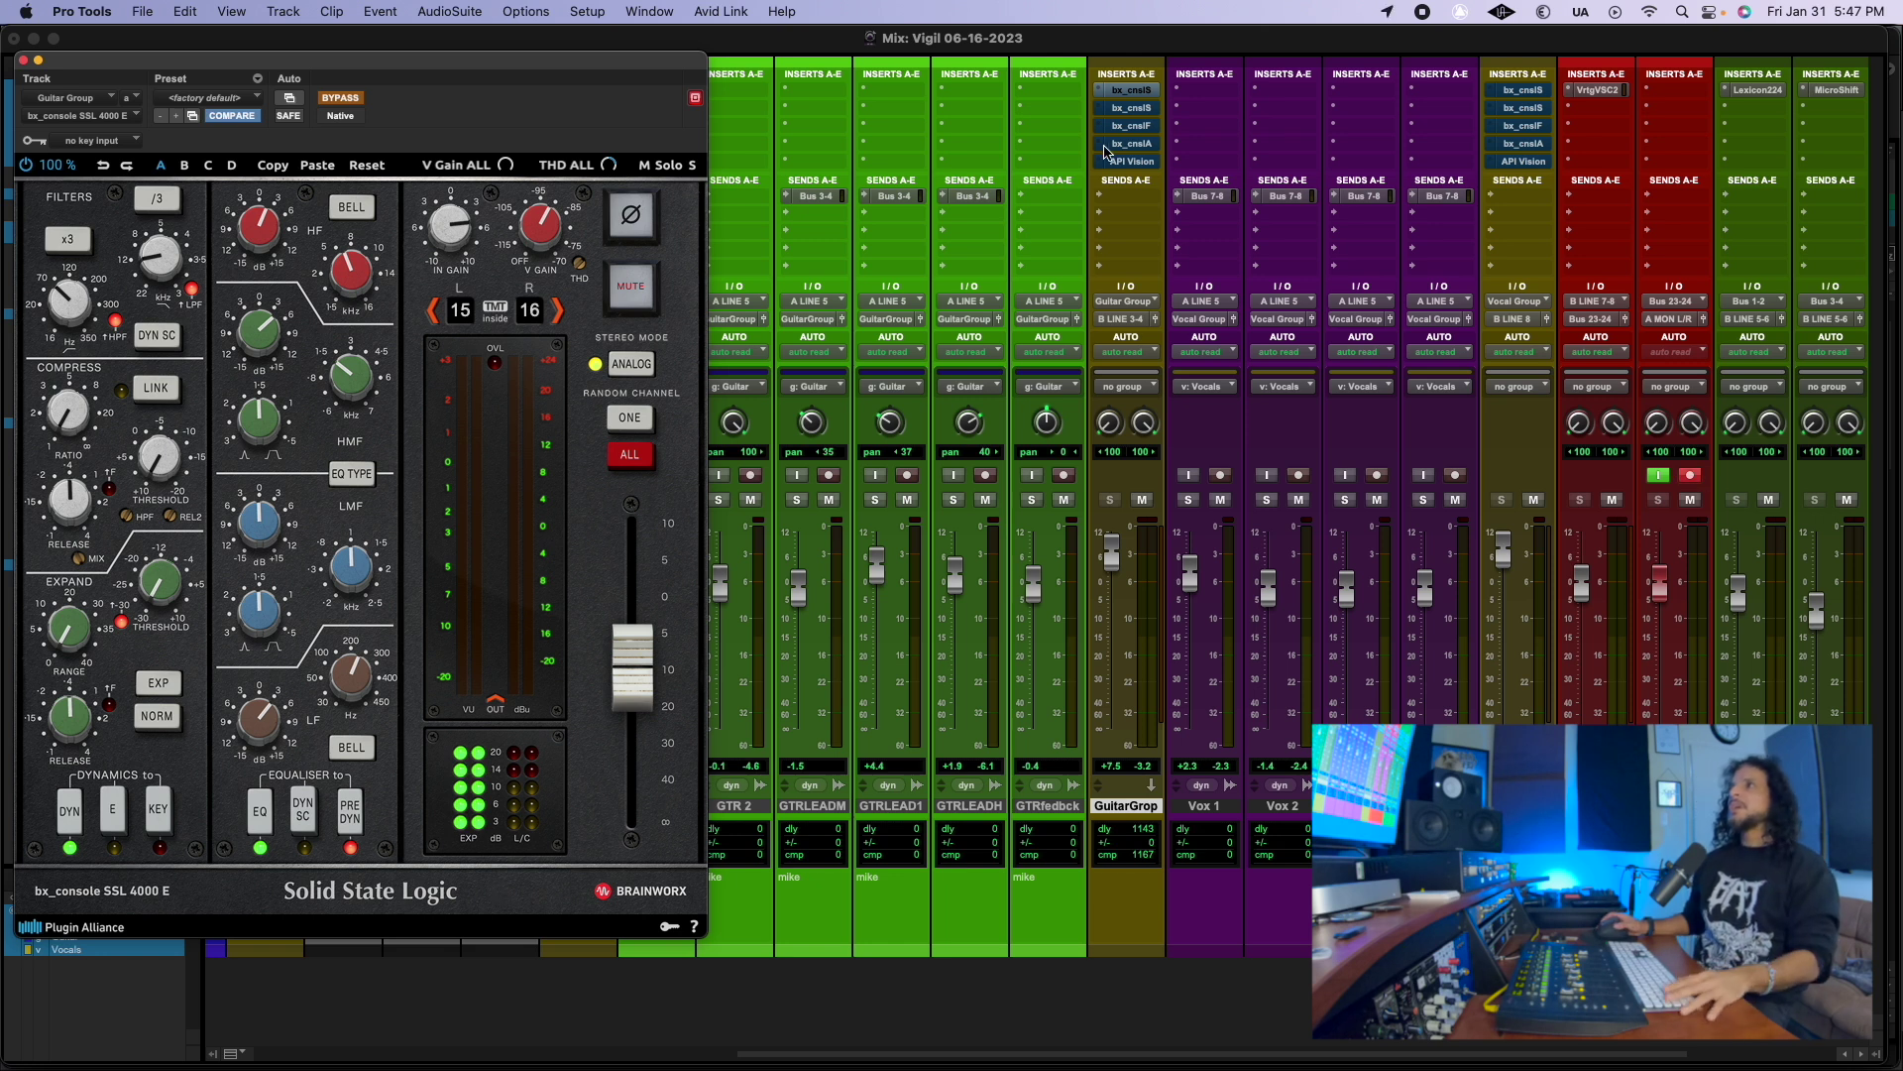
left_click(1140, 109)
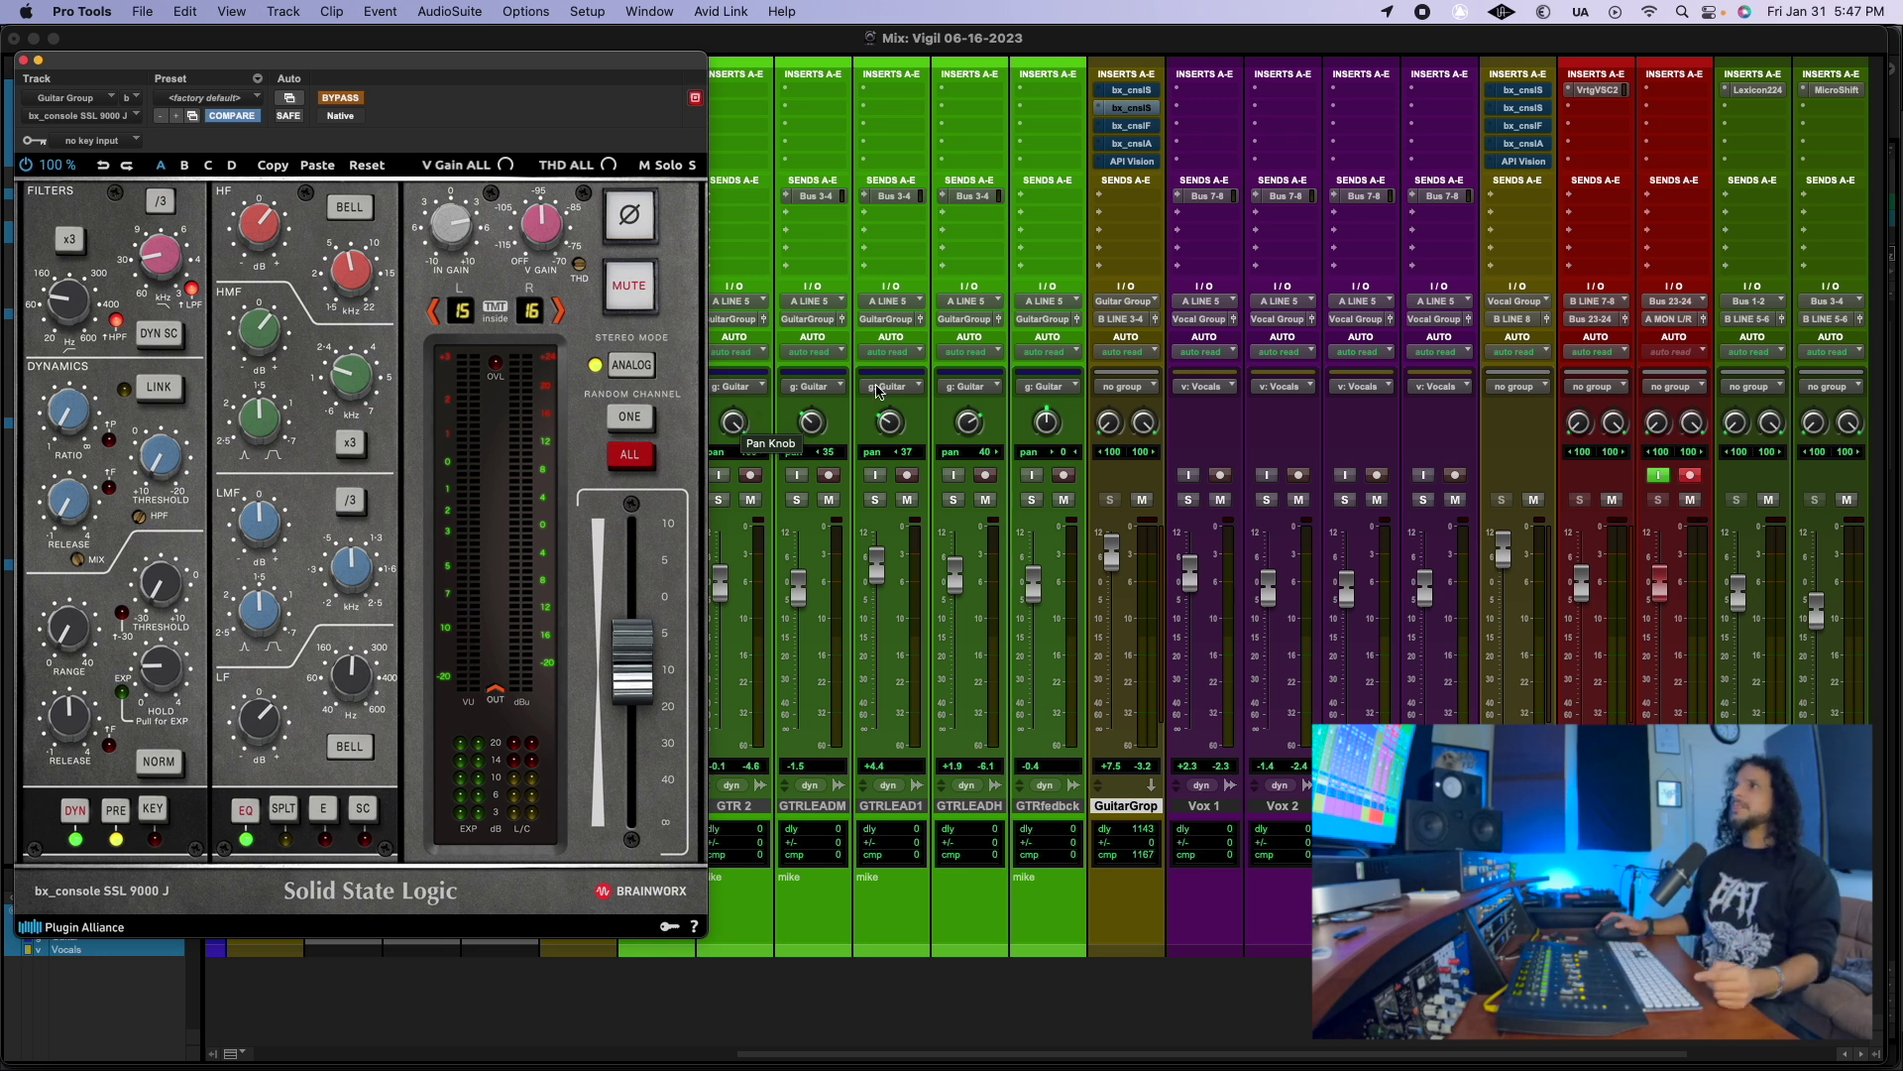
left_click(1141, 127)
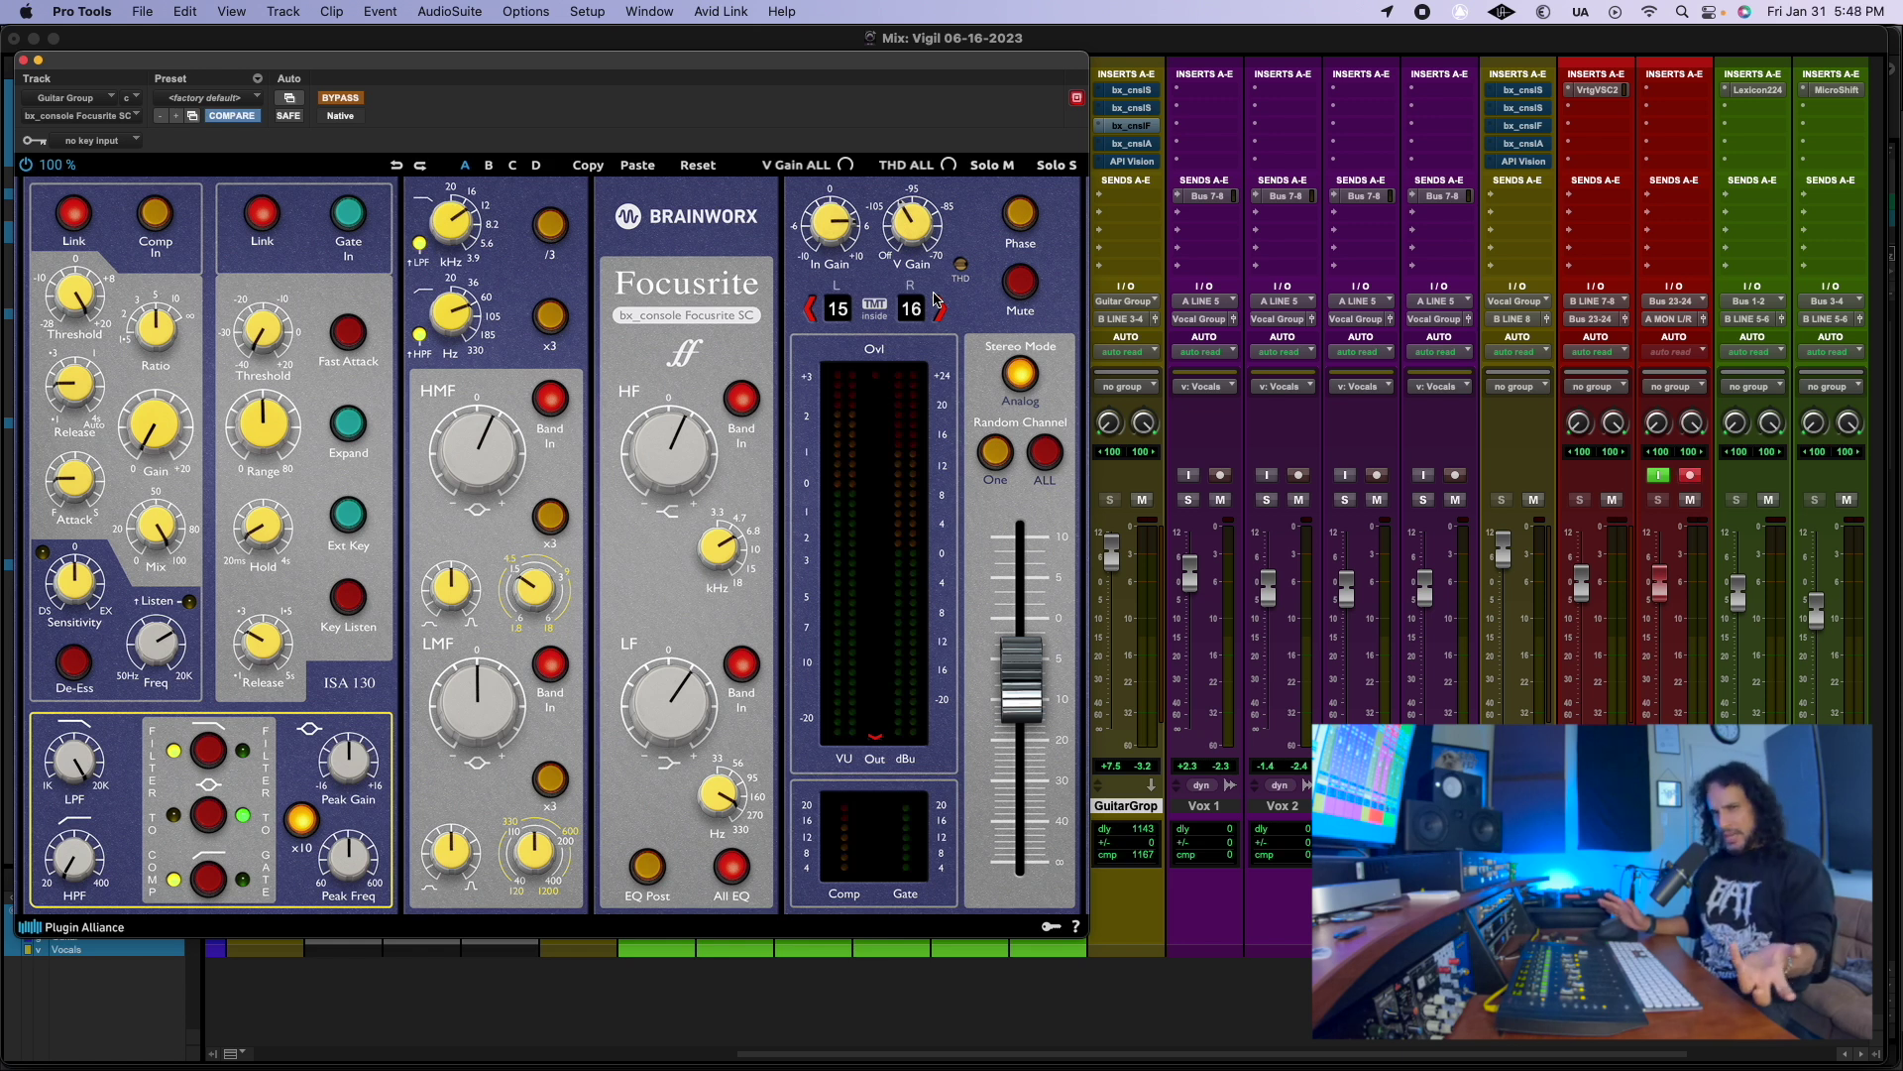
left_click(1122, 144)
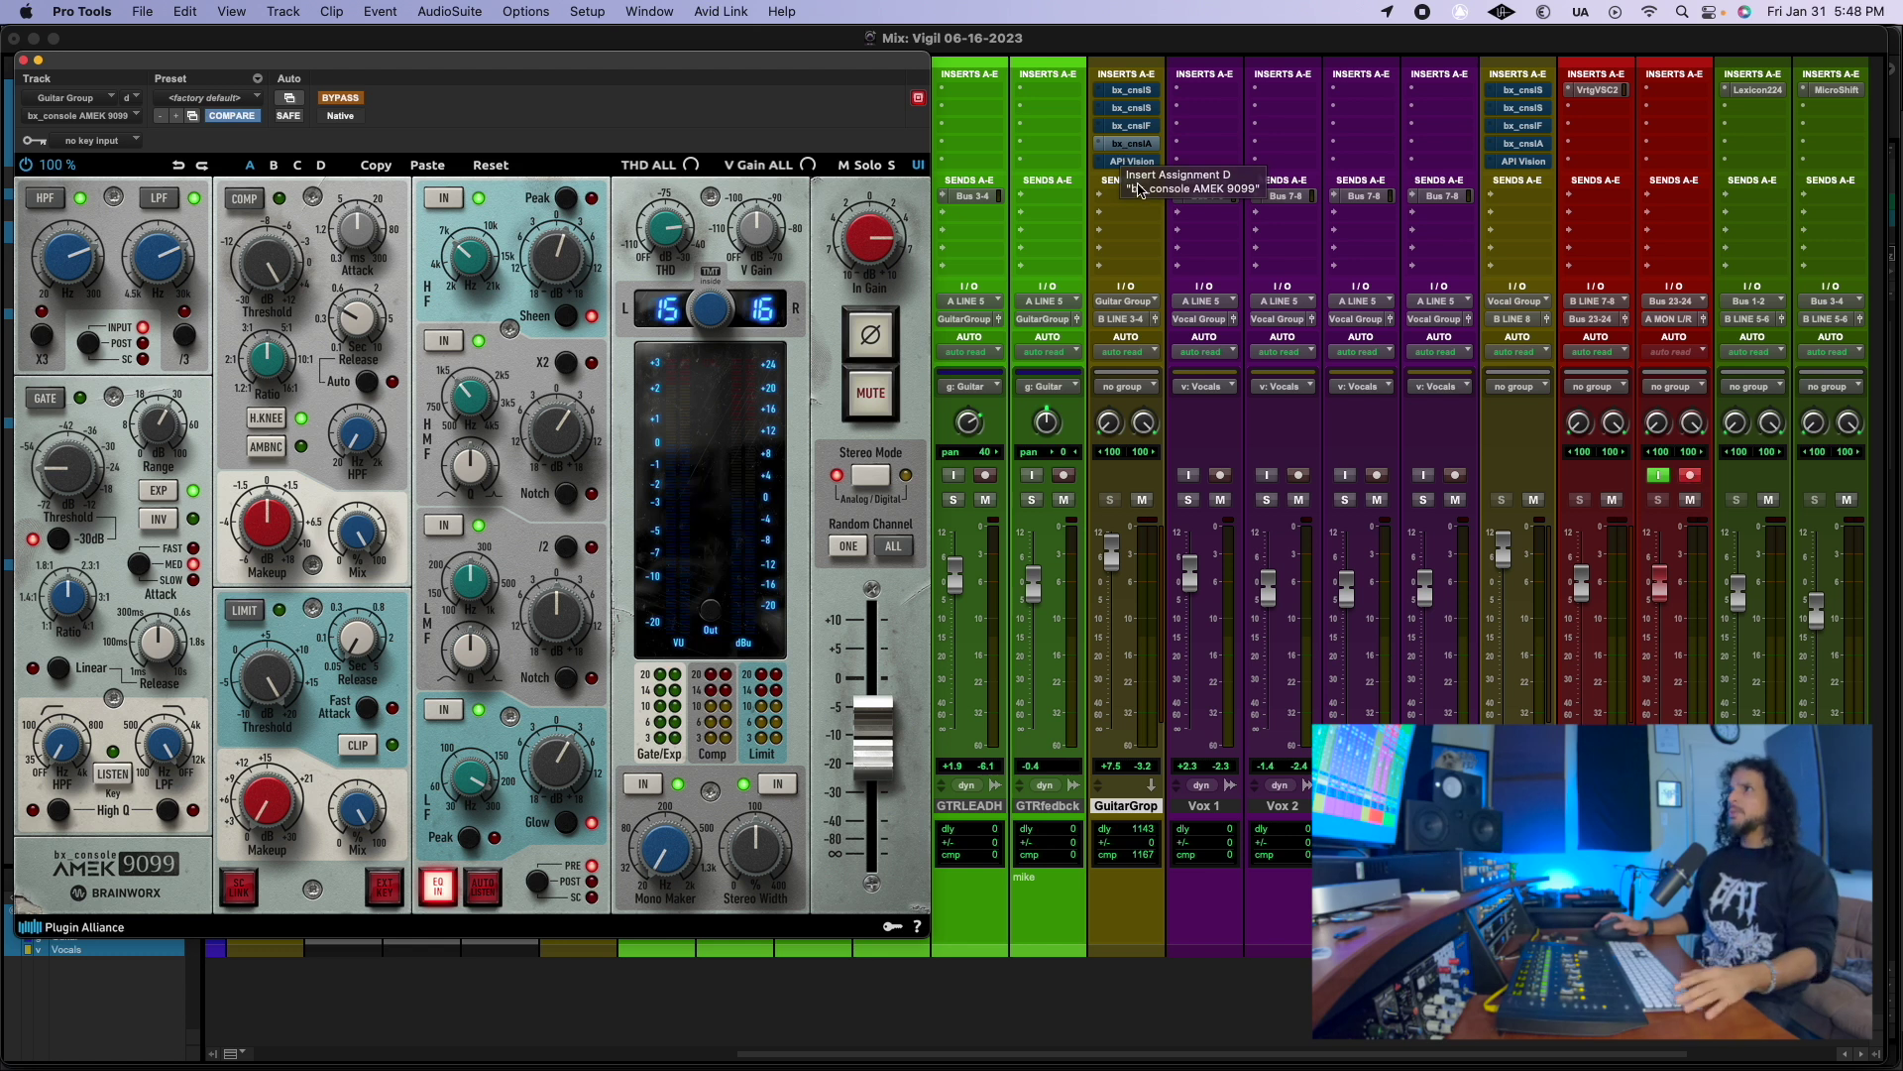
left_click(1134, 162)
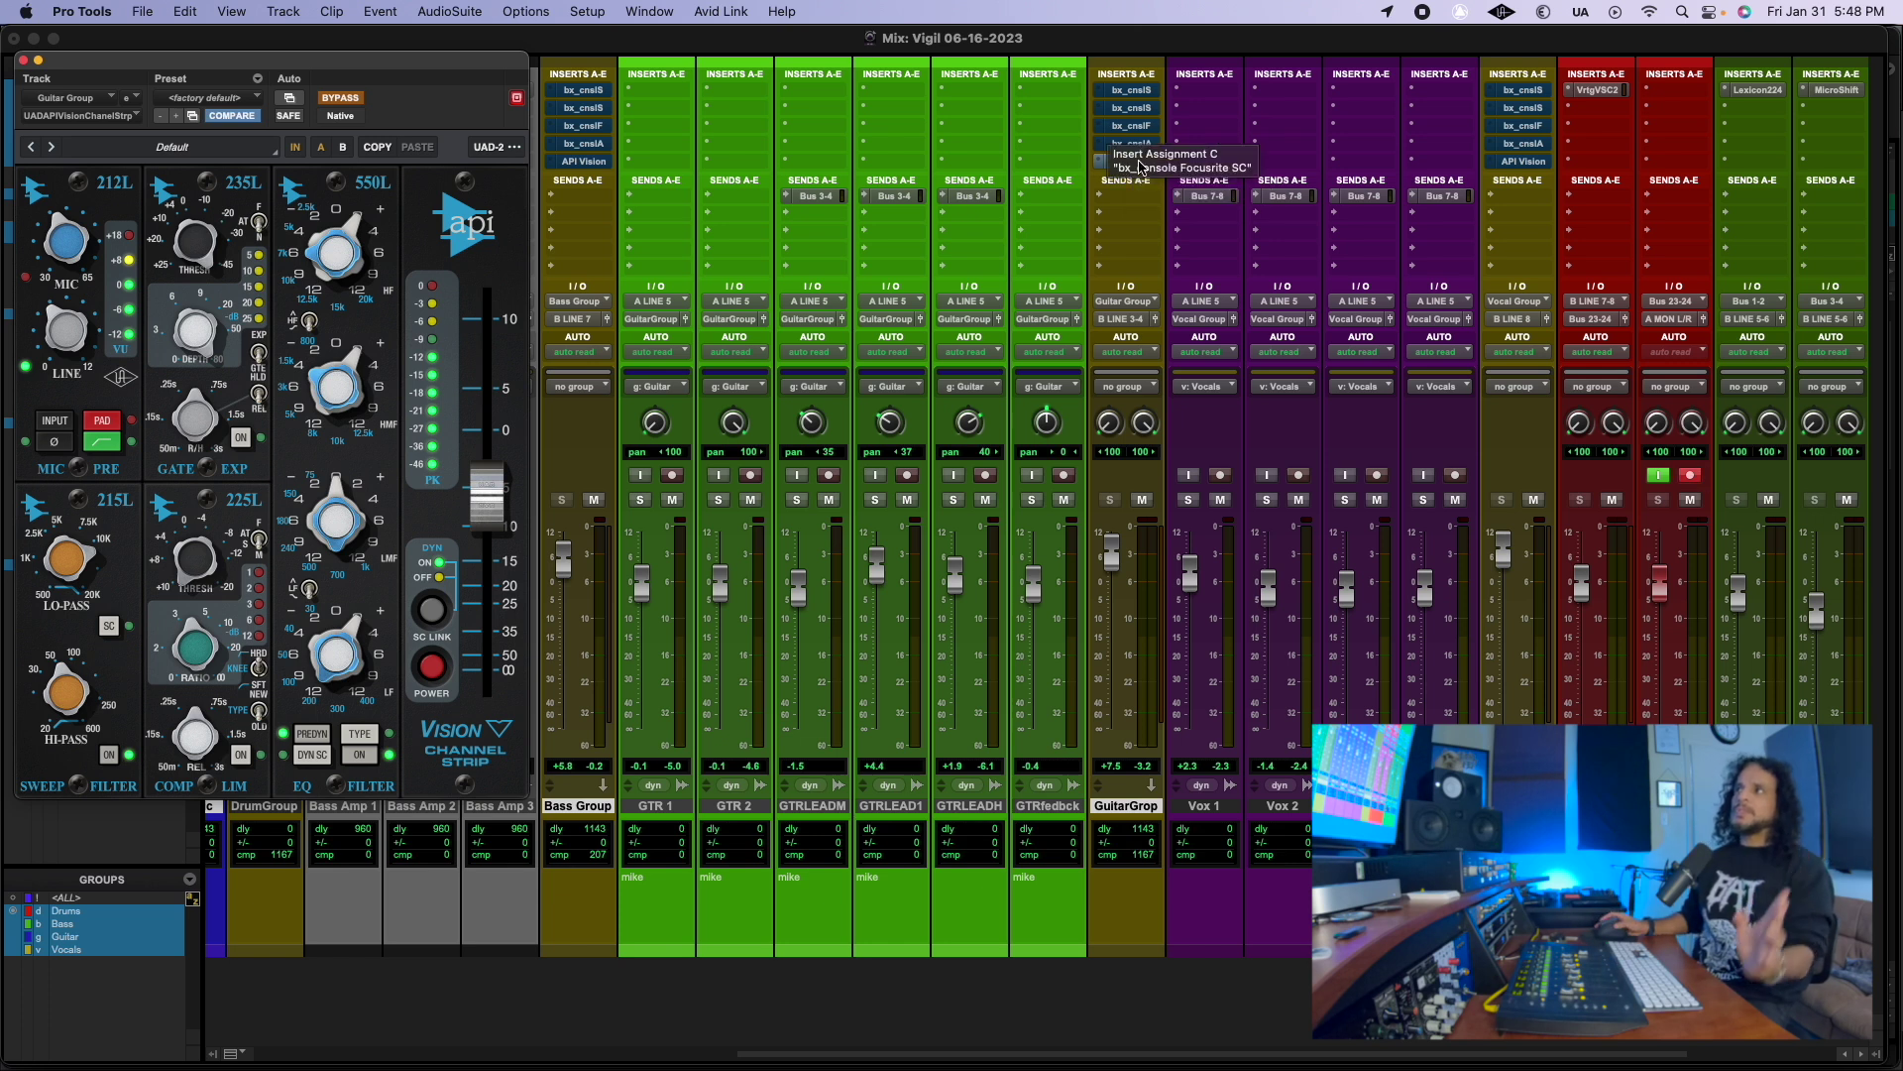
Step: Revisit the Guitar Group's SSL 4000 E, API Vision, AMEK 9099, Focusrite SC and SSL 9000 J plugins in that order
left_click(1130, 91)
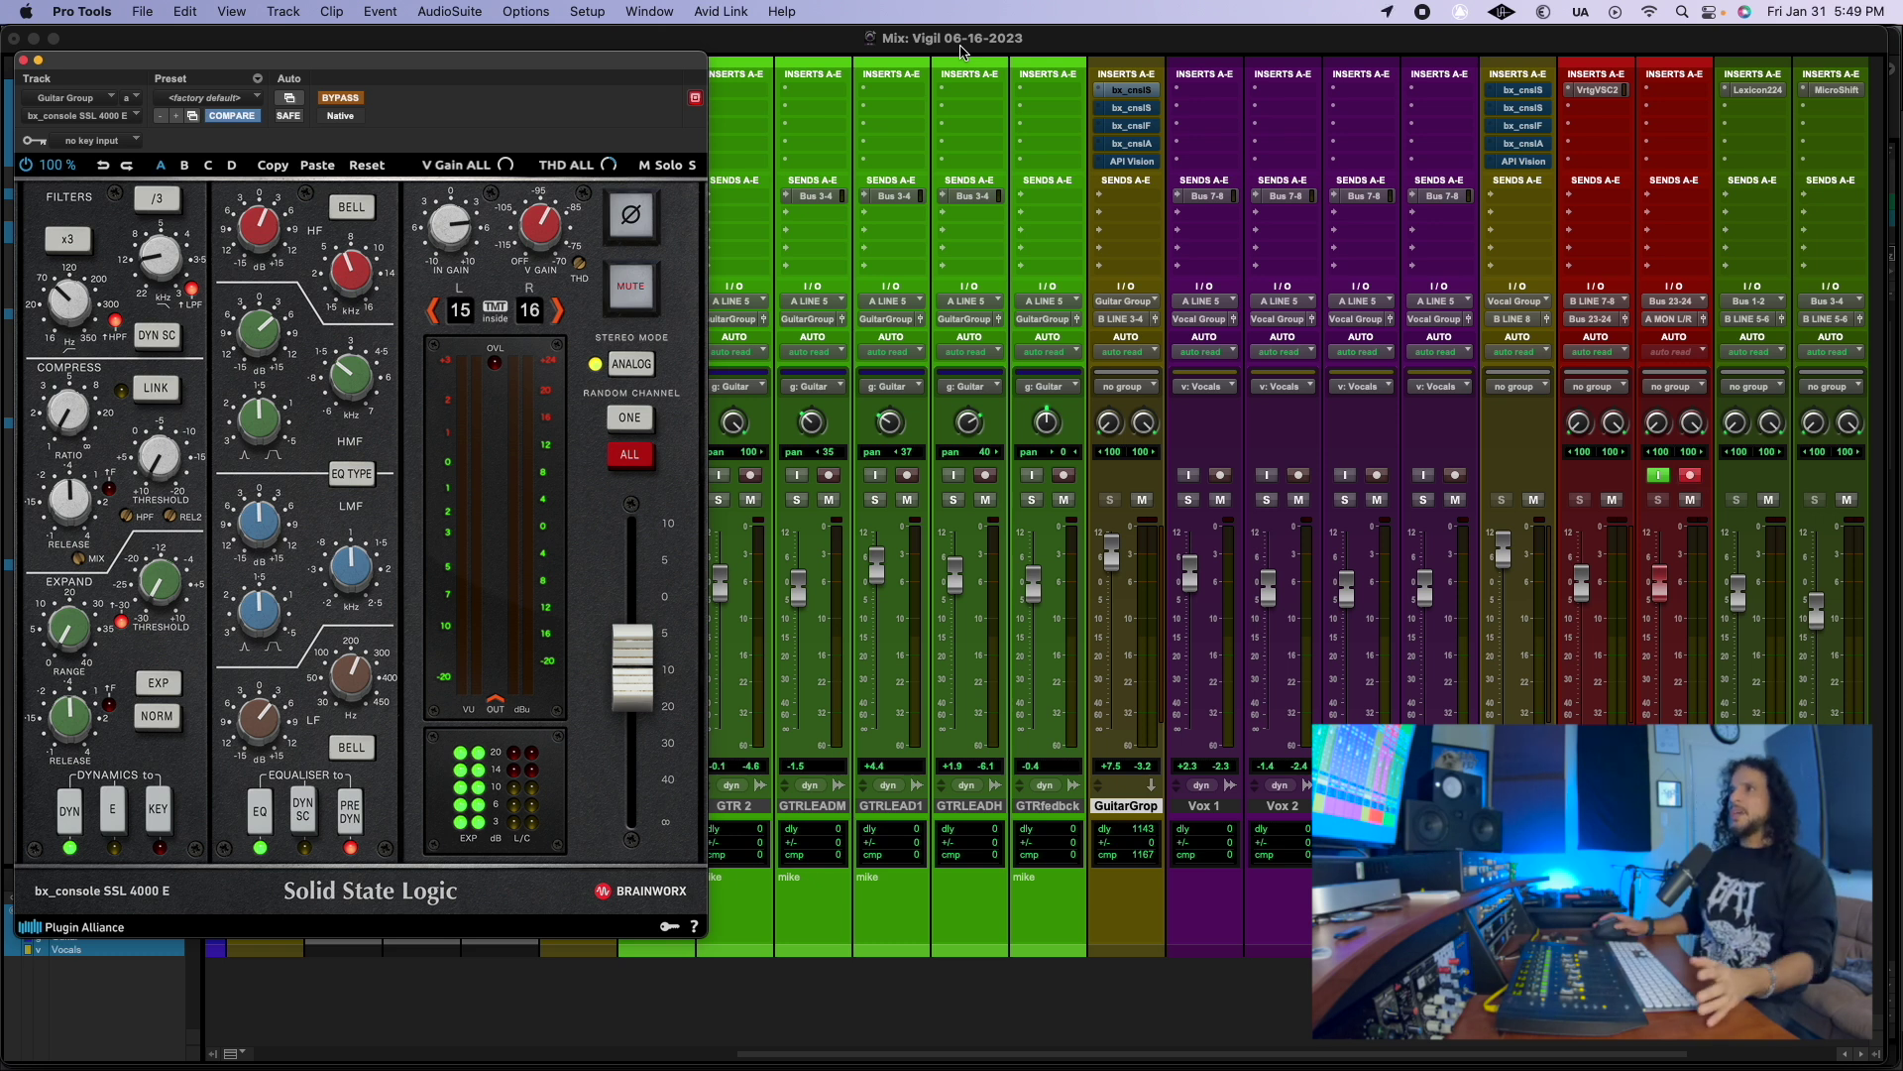
left_click(1136, 164)
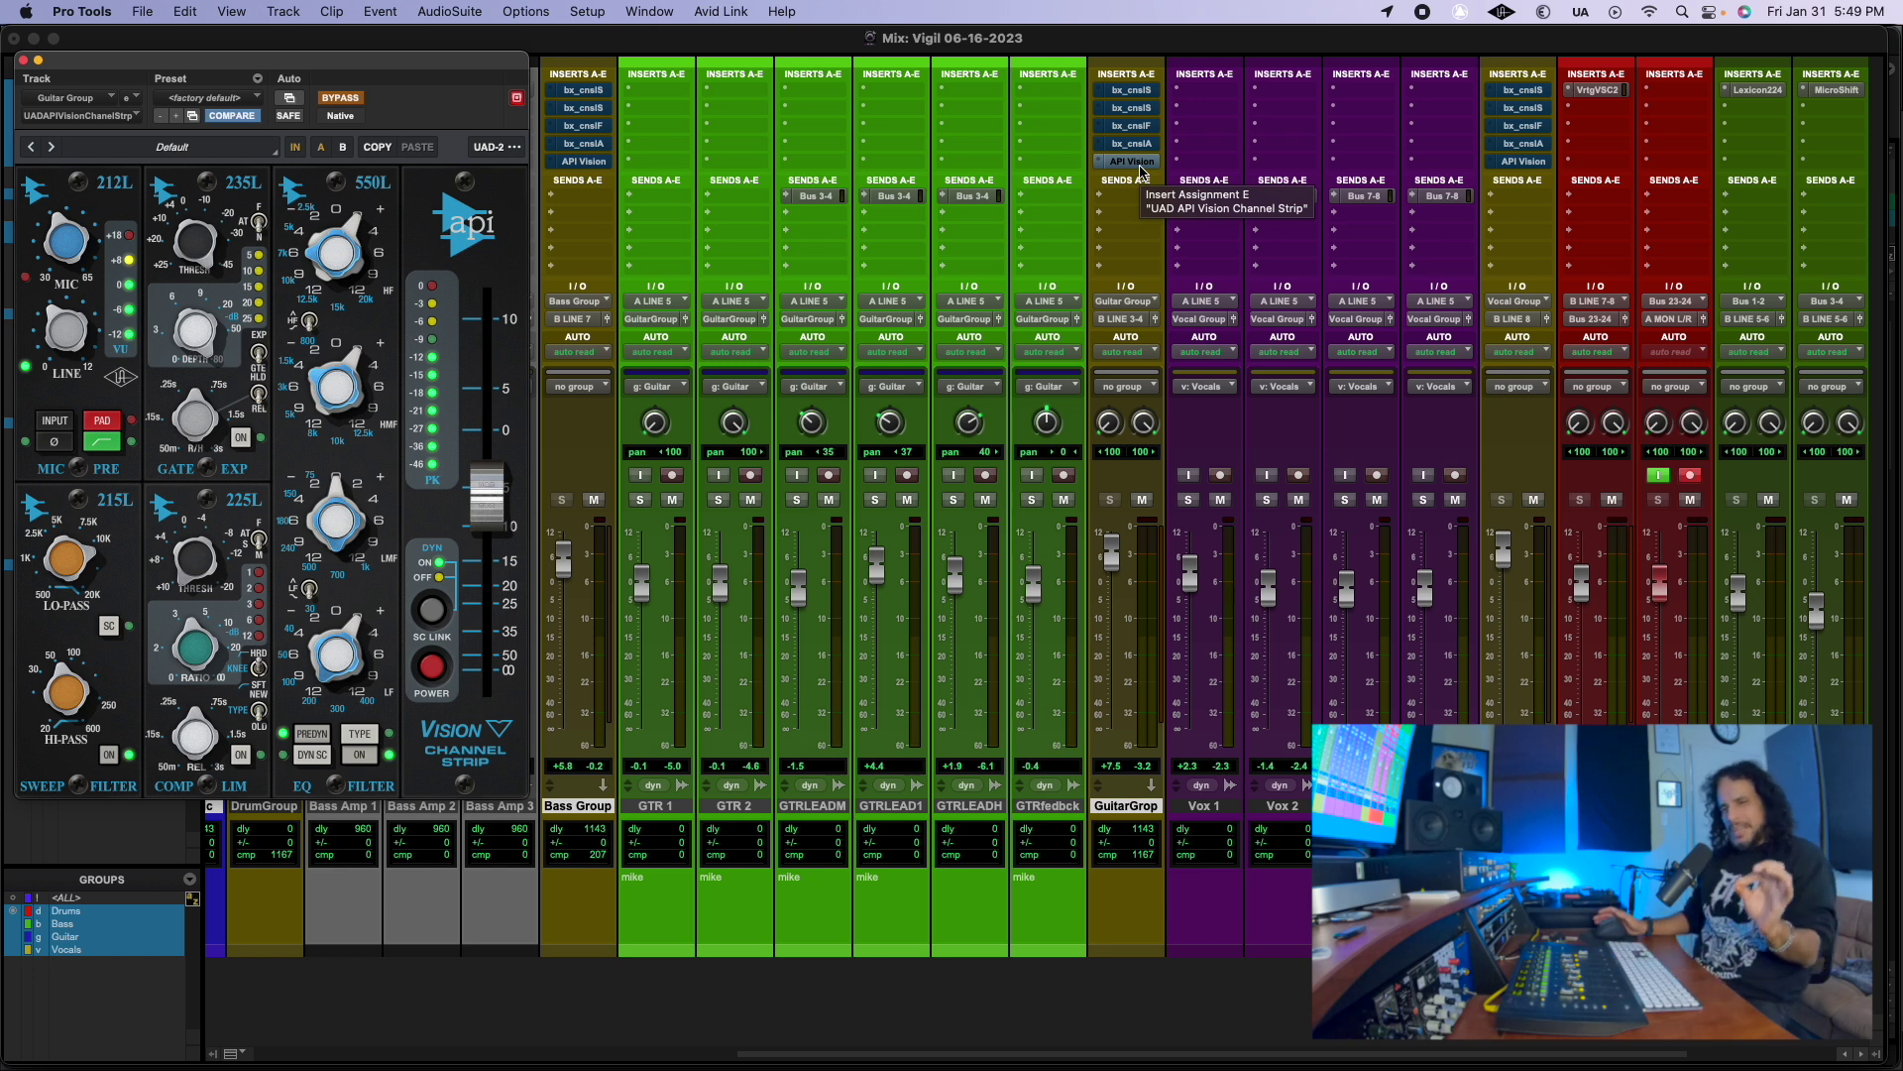
left_click(1133, 151)
left_click(1133, 150)
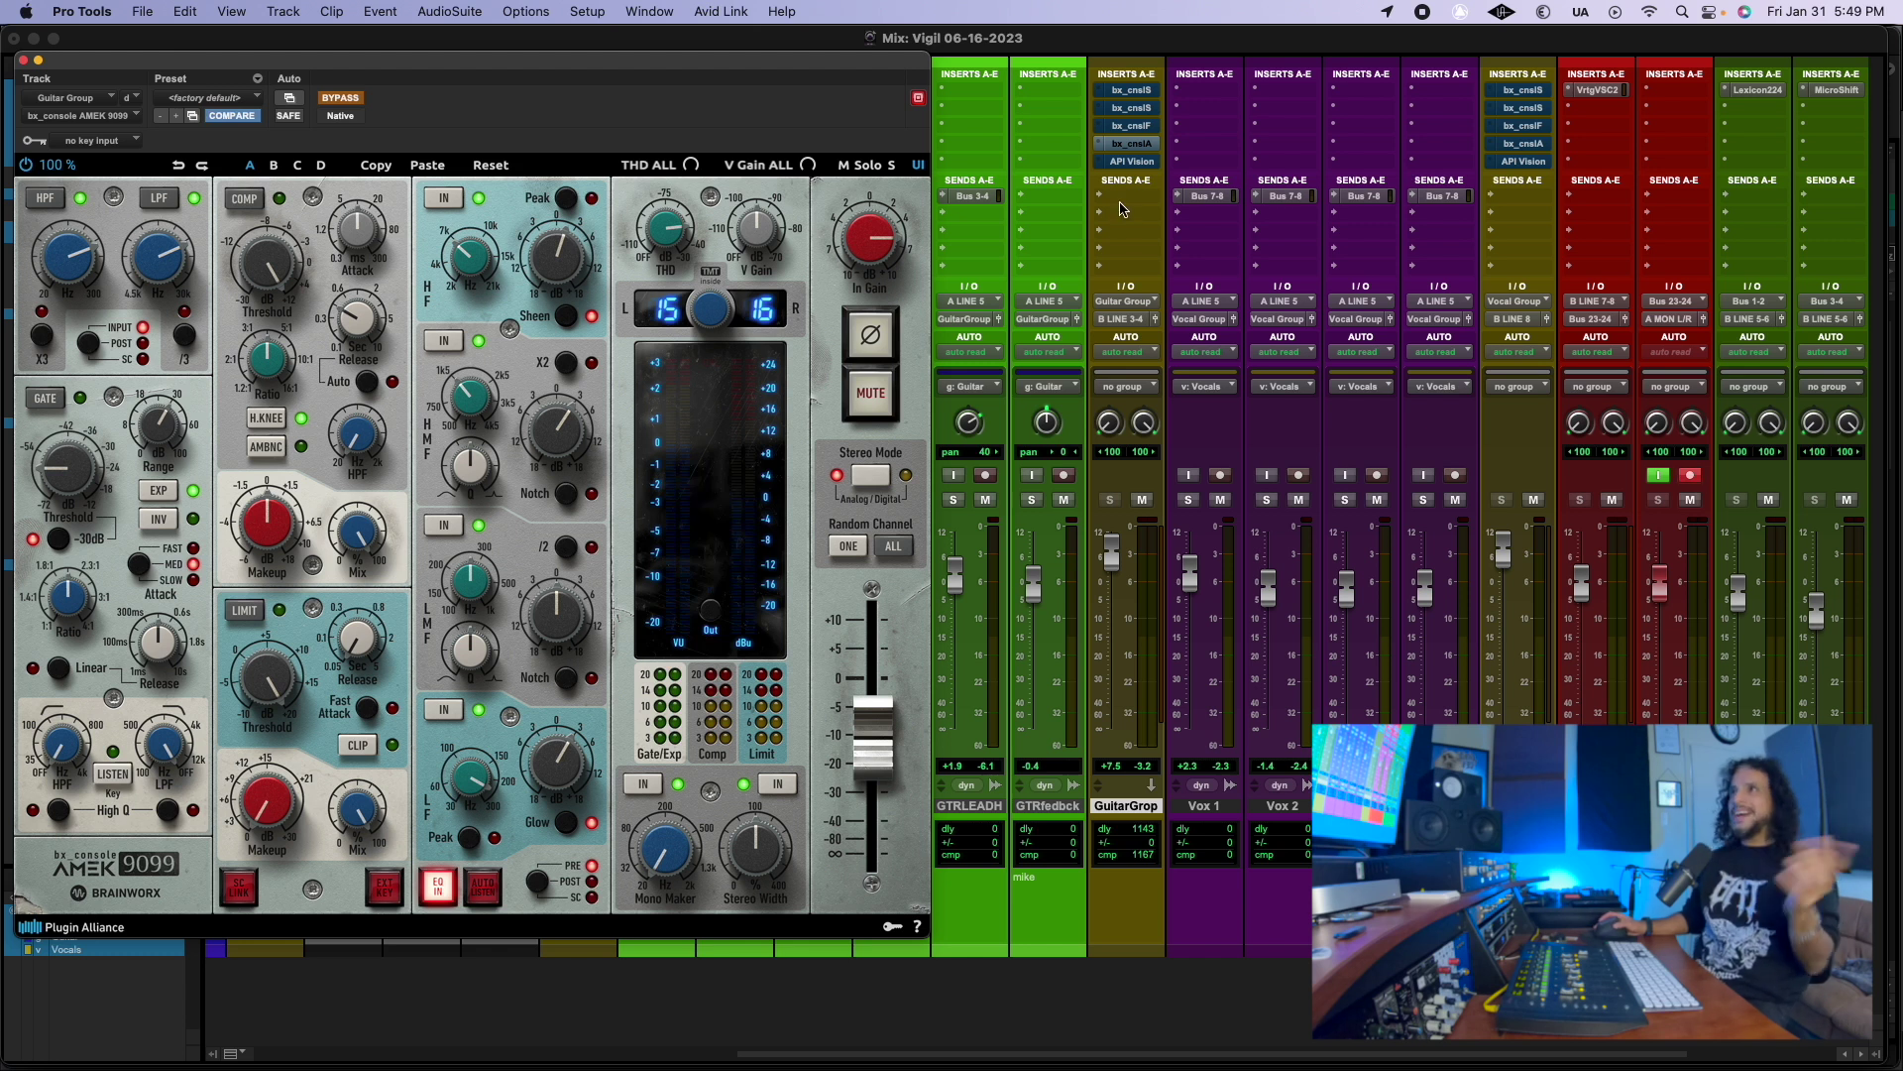
left_click(1127, 139)
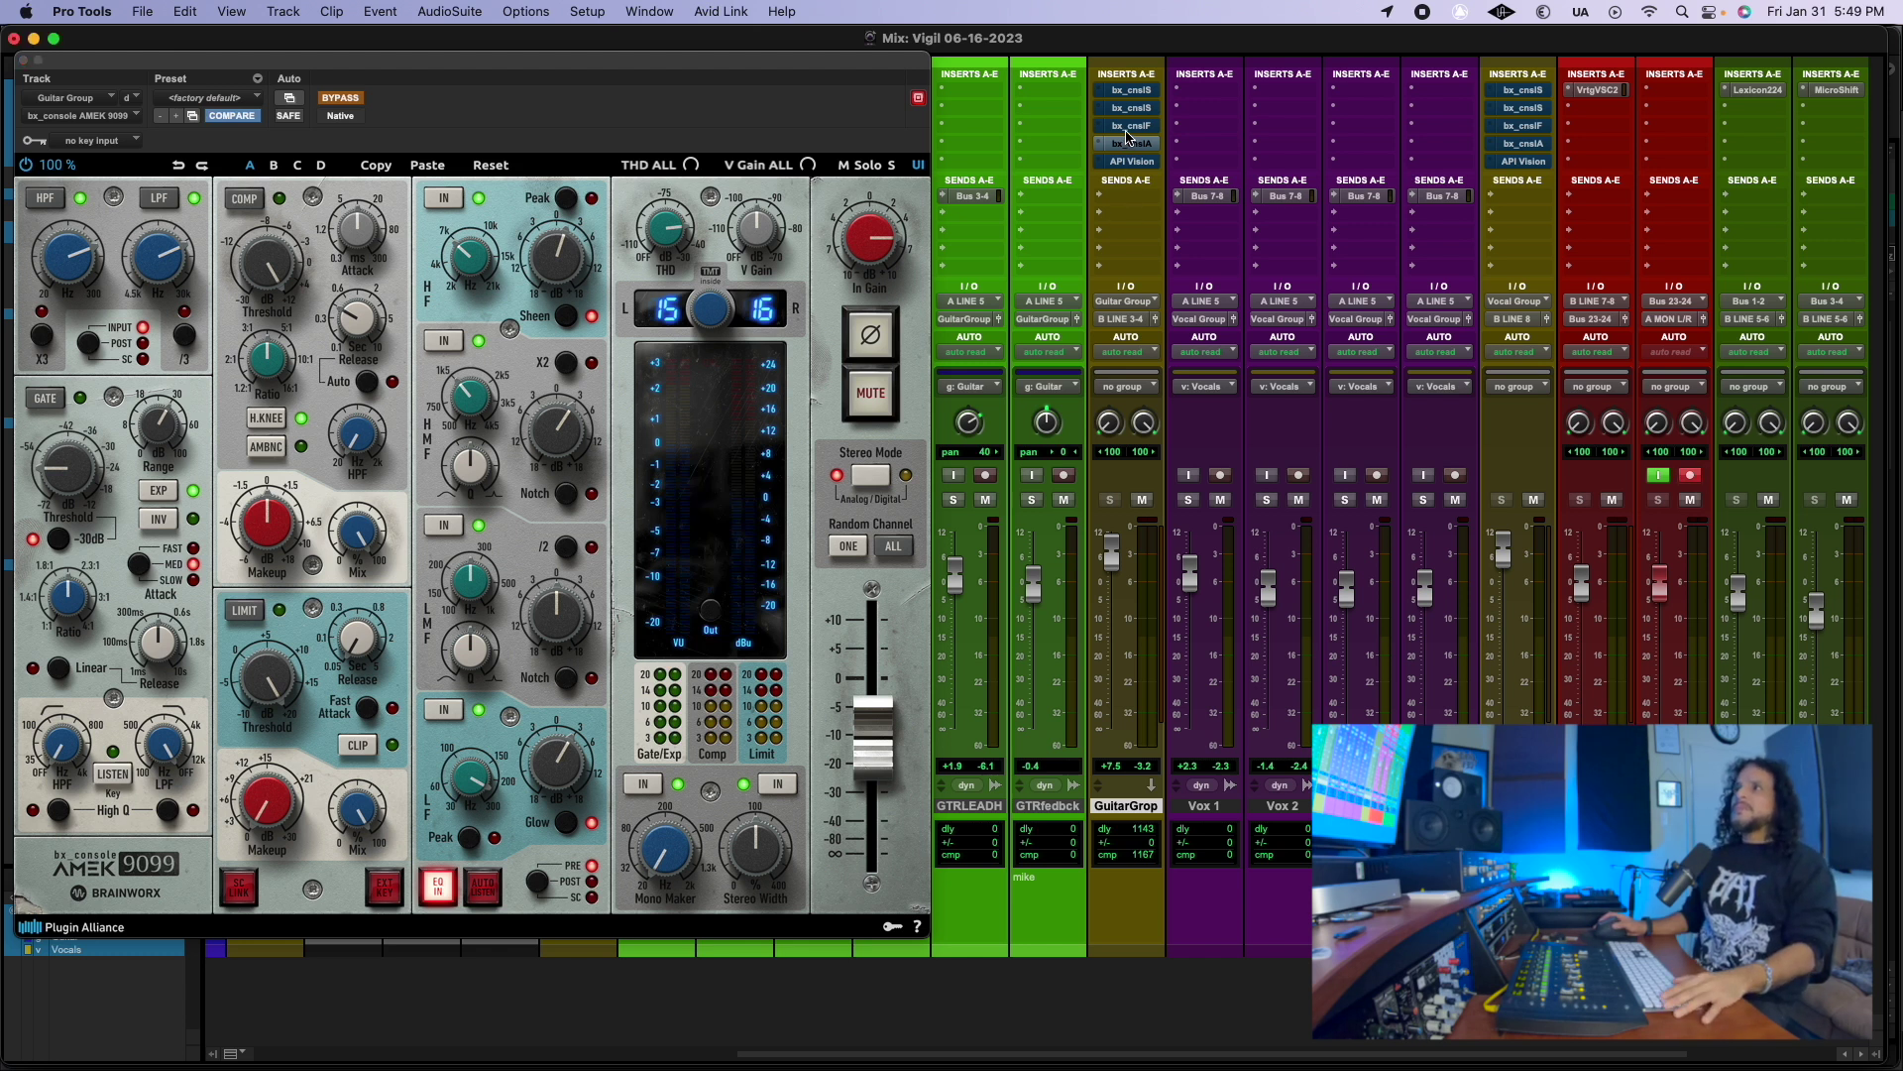
left_click(1126, 127)
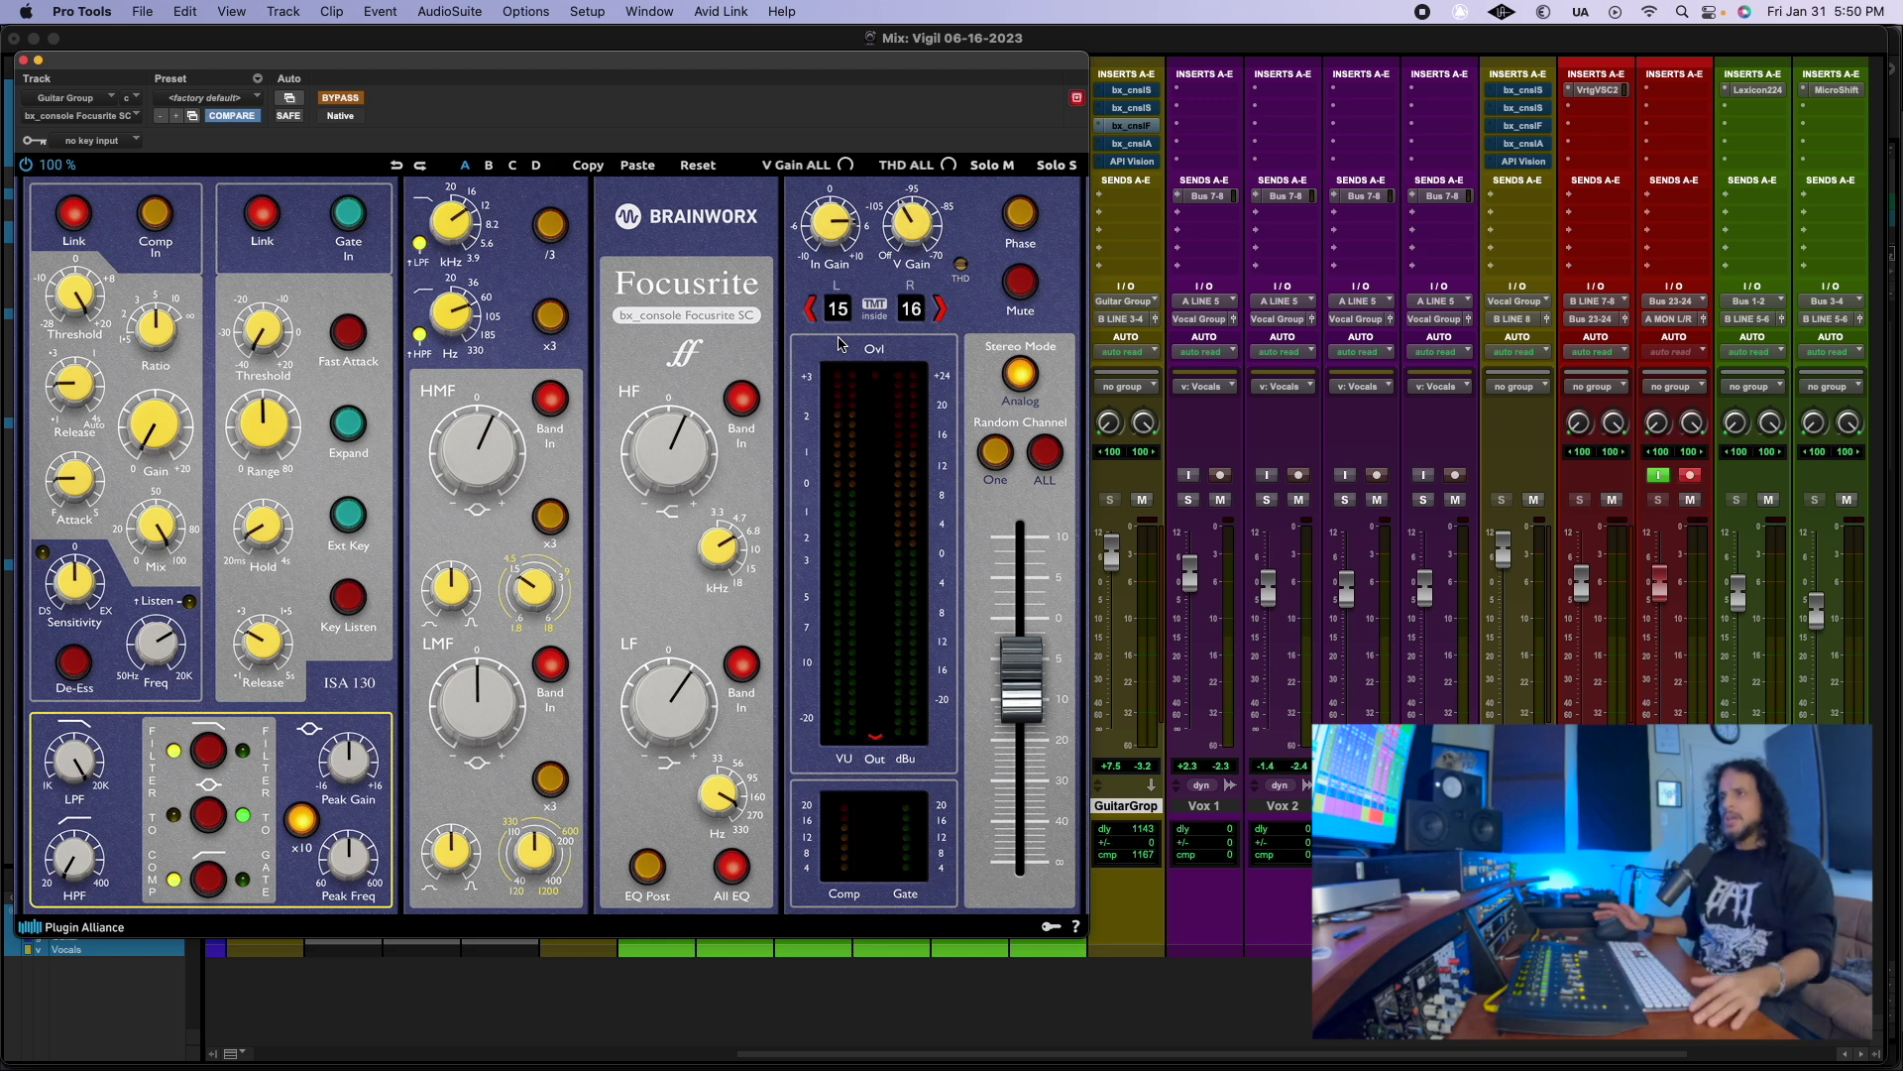
left_click(1132, 112)
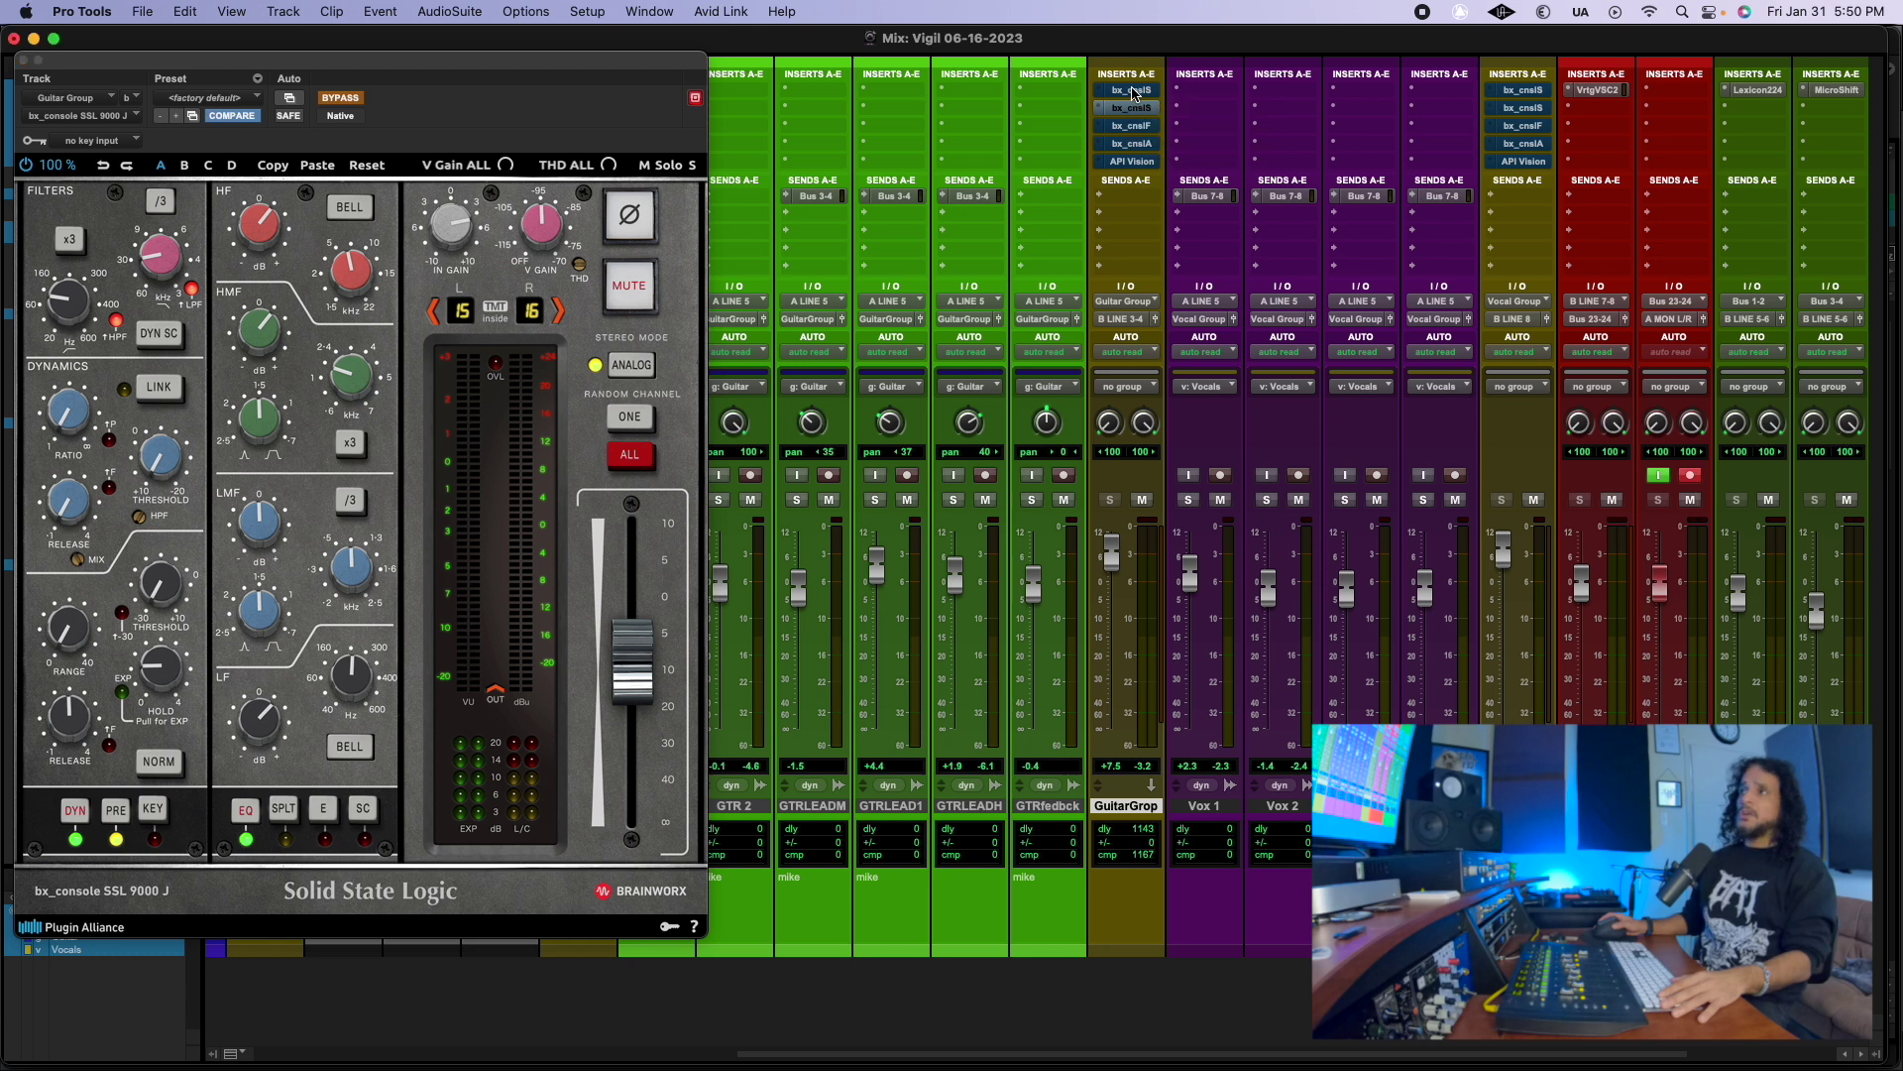
Step: Revisit the Guitar Group's SSL 4000 E, Focusrite SC, SSL 9000 J, AMEK 9099 and API Vision plugins to compare their layouts
left_click(1131, 89)
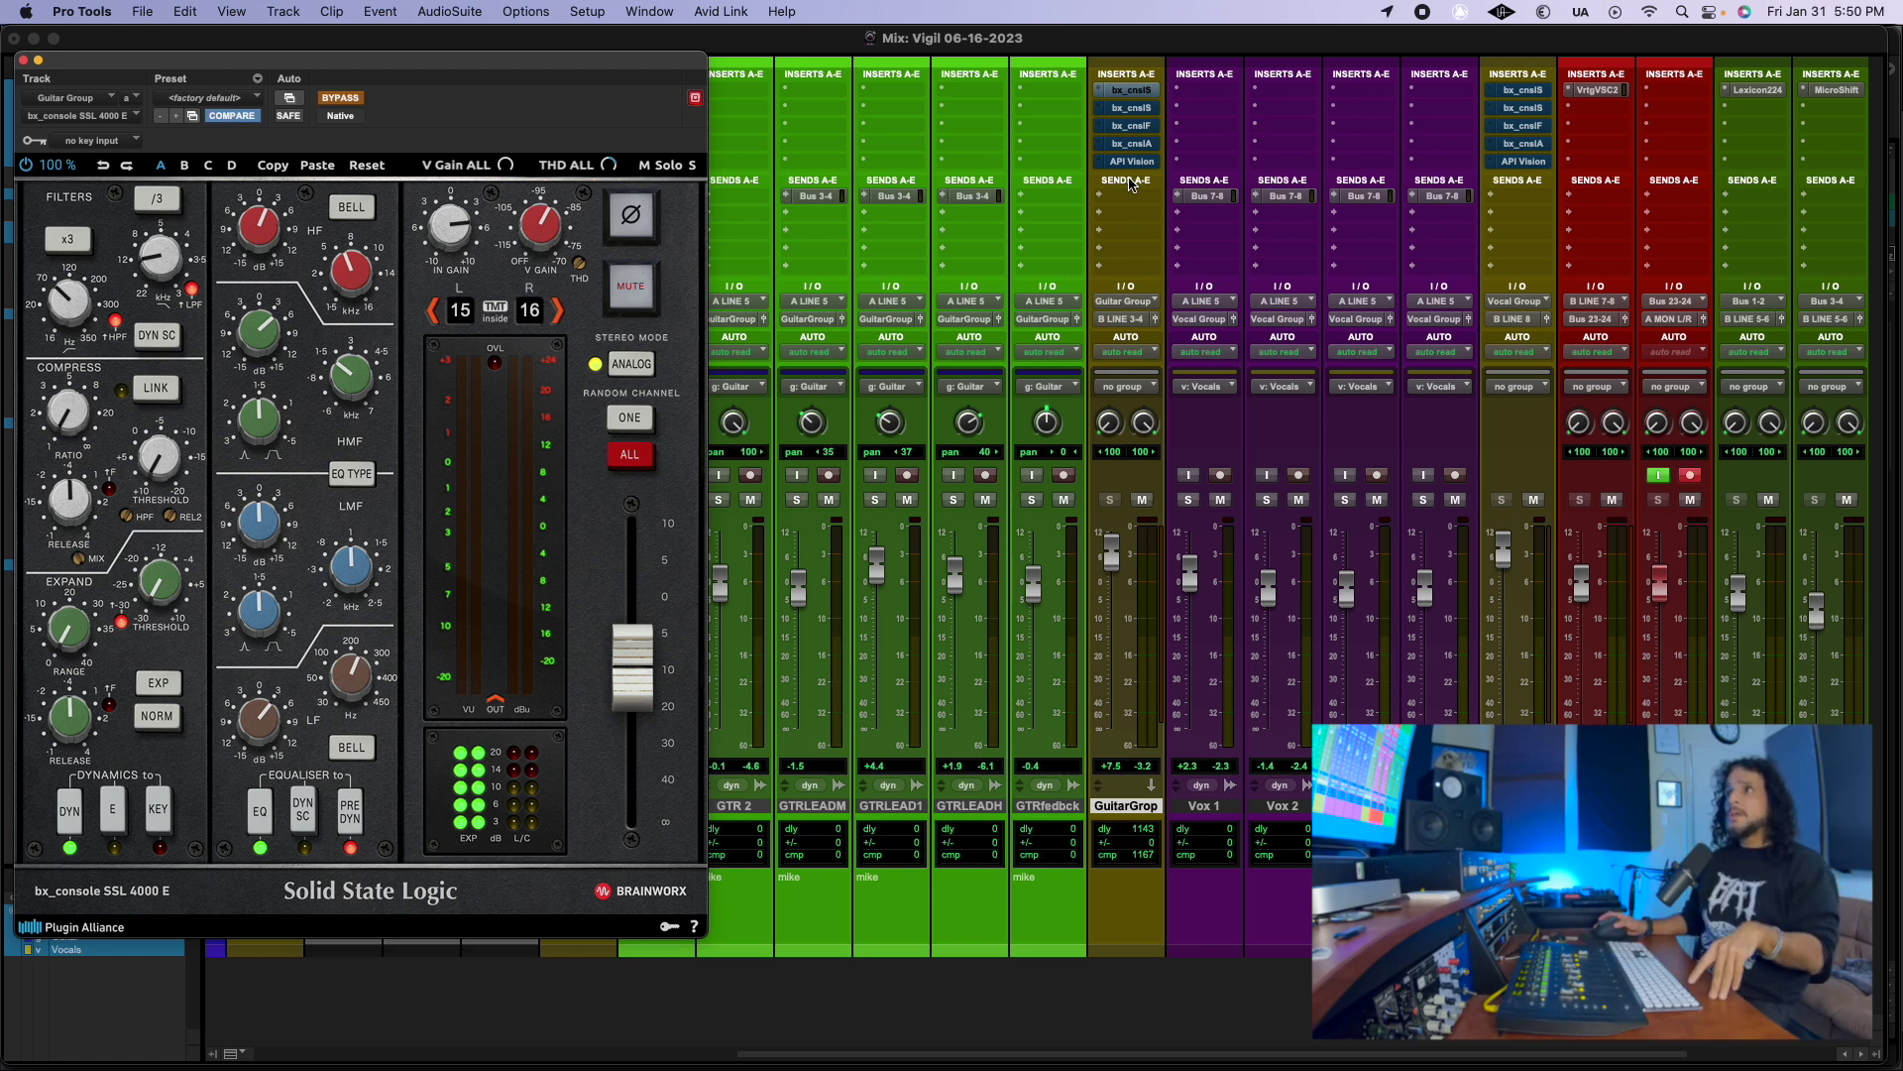
left_click(1143, 127)
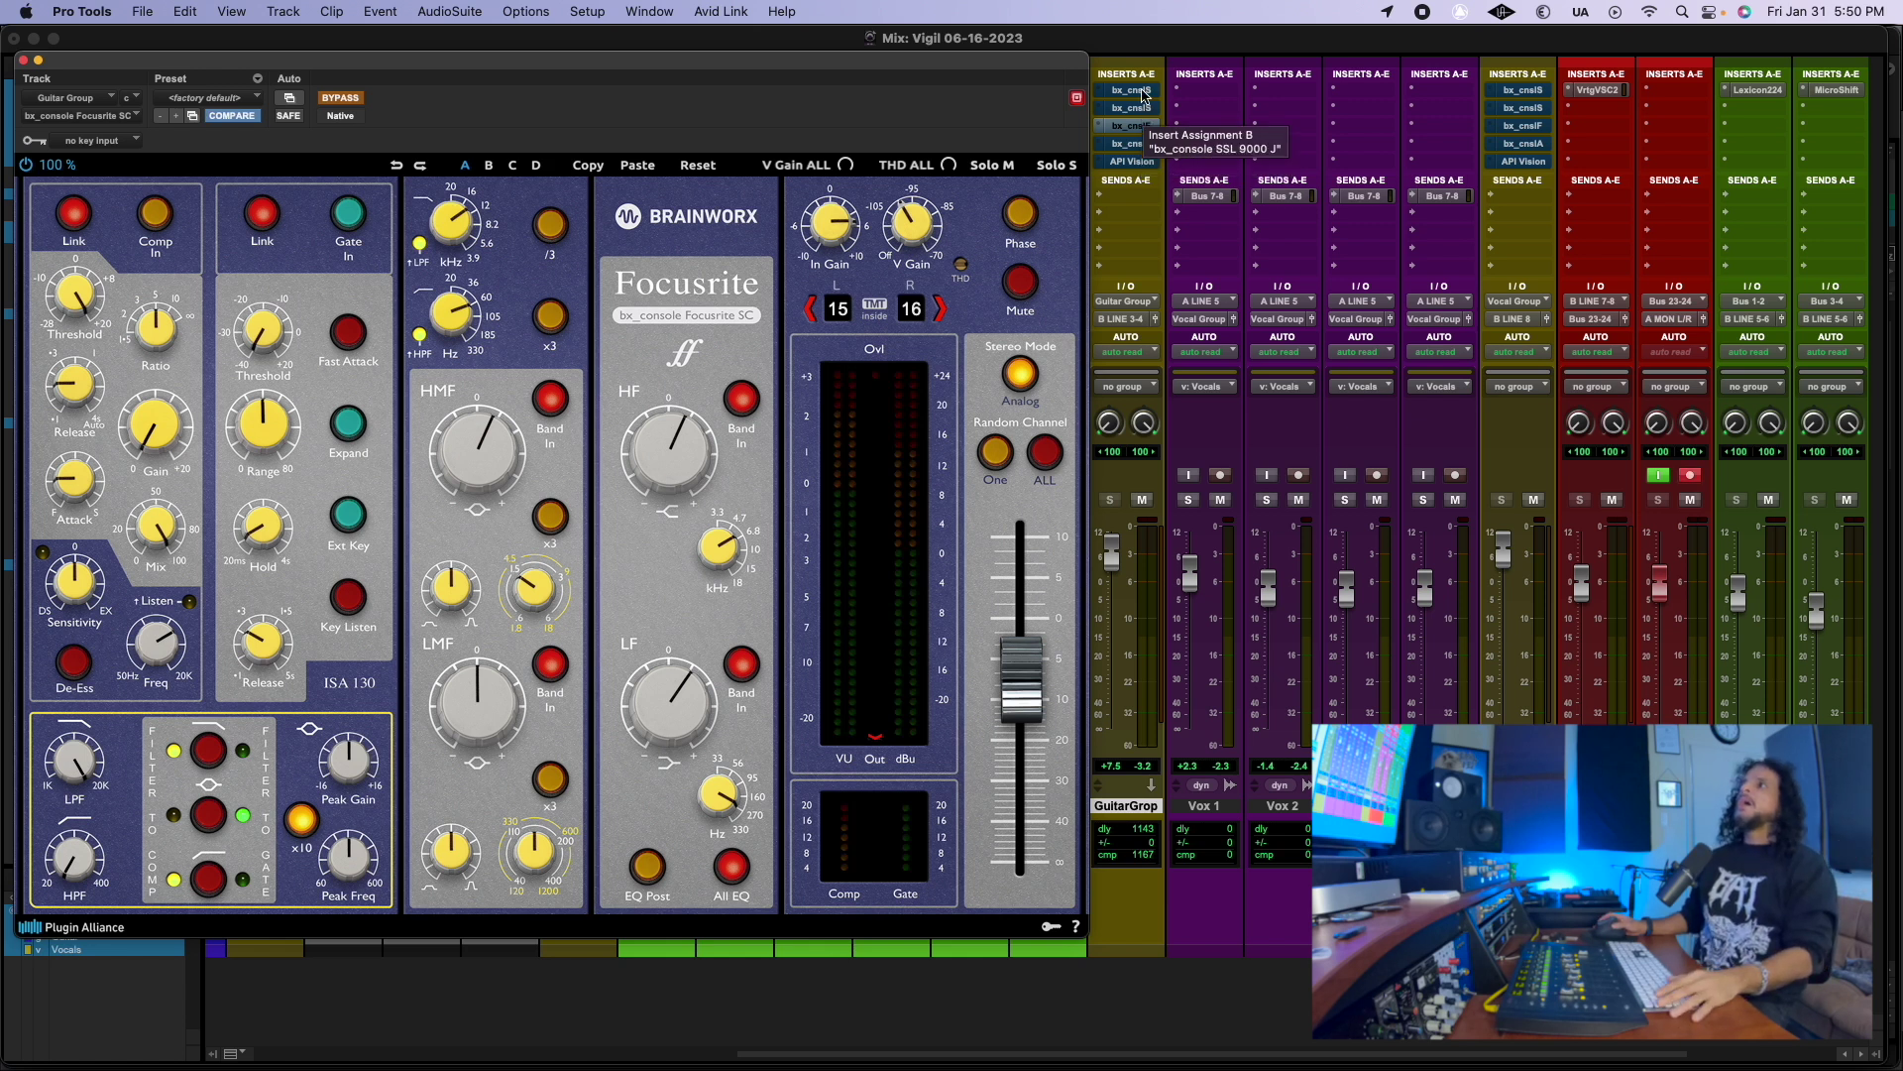
left_click(1143, 91)
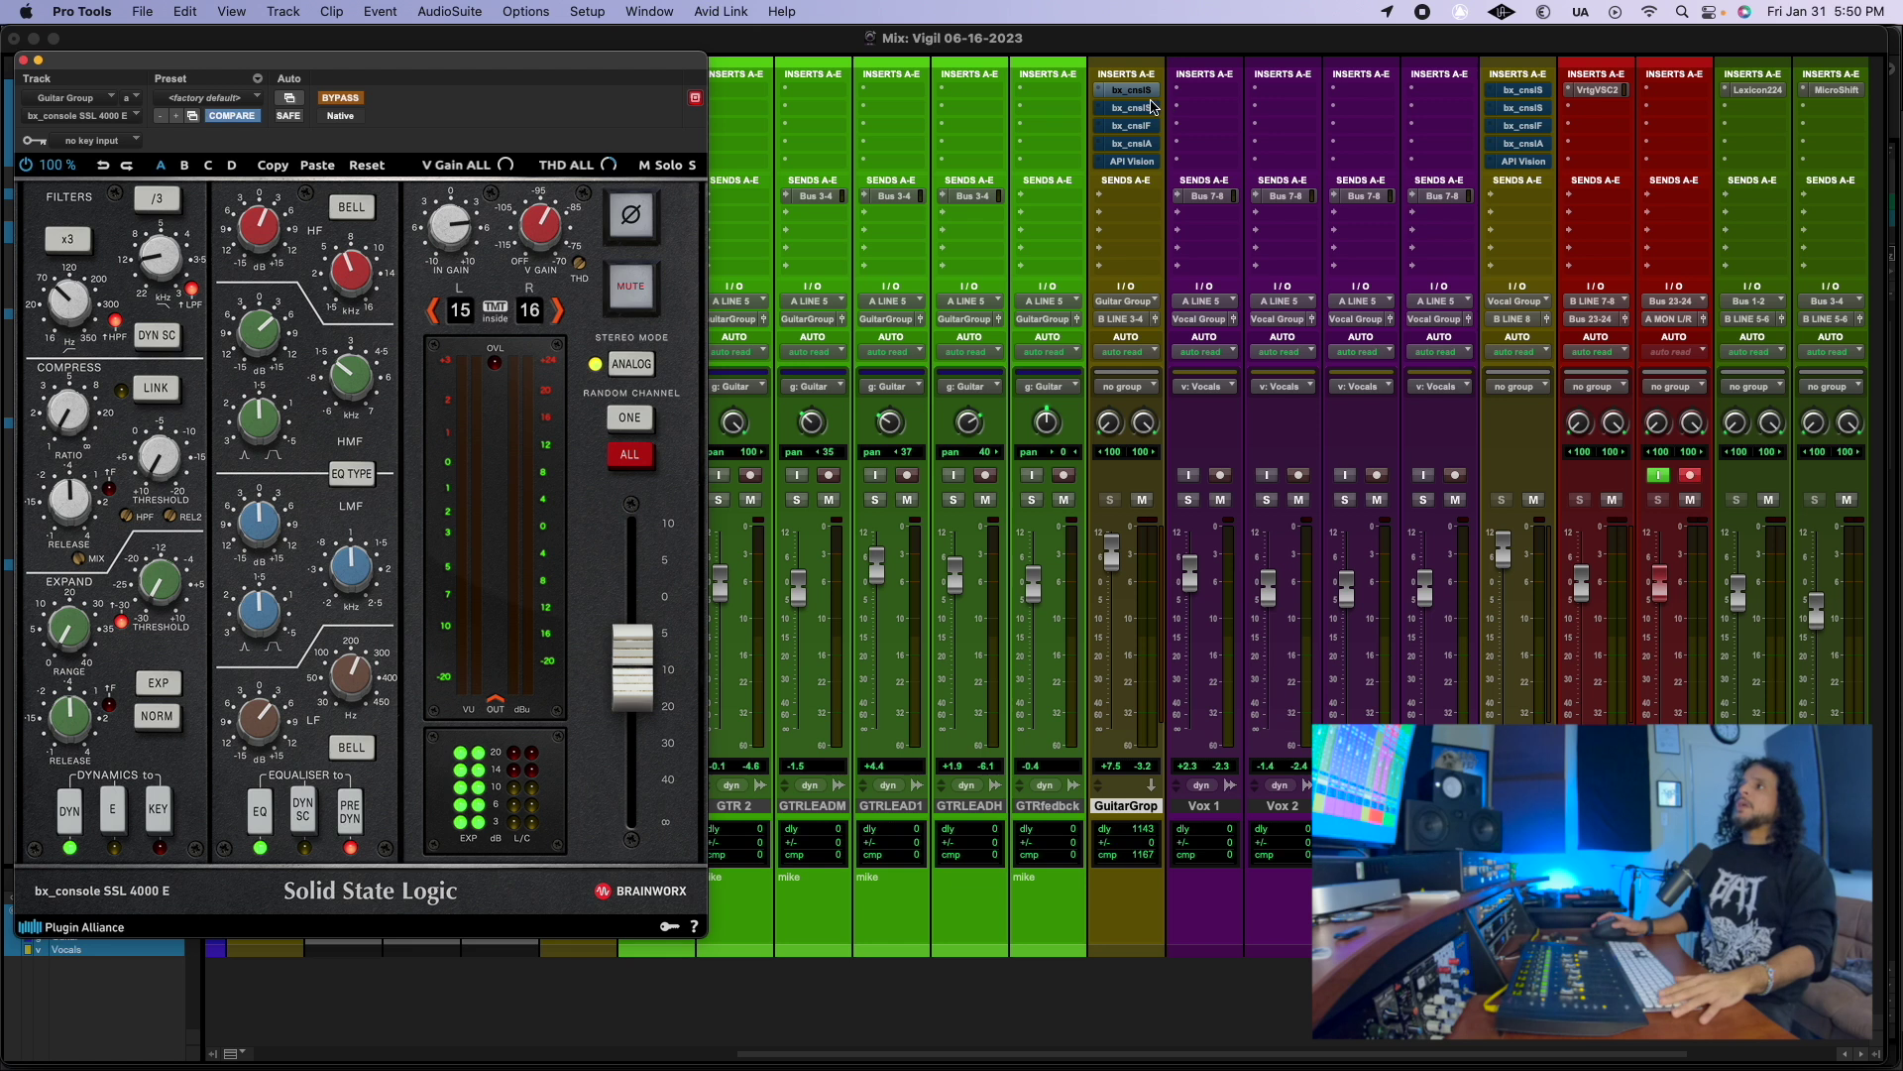
left_click(1131, 108)
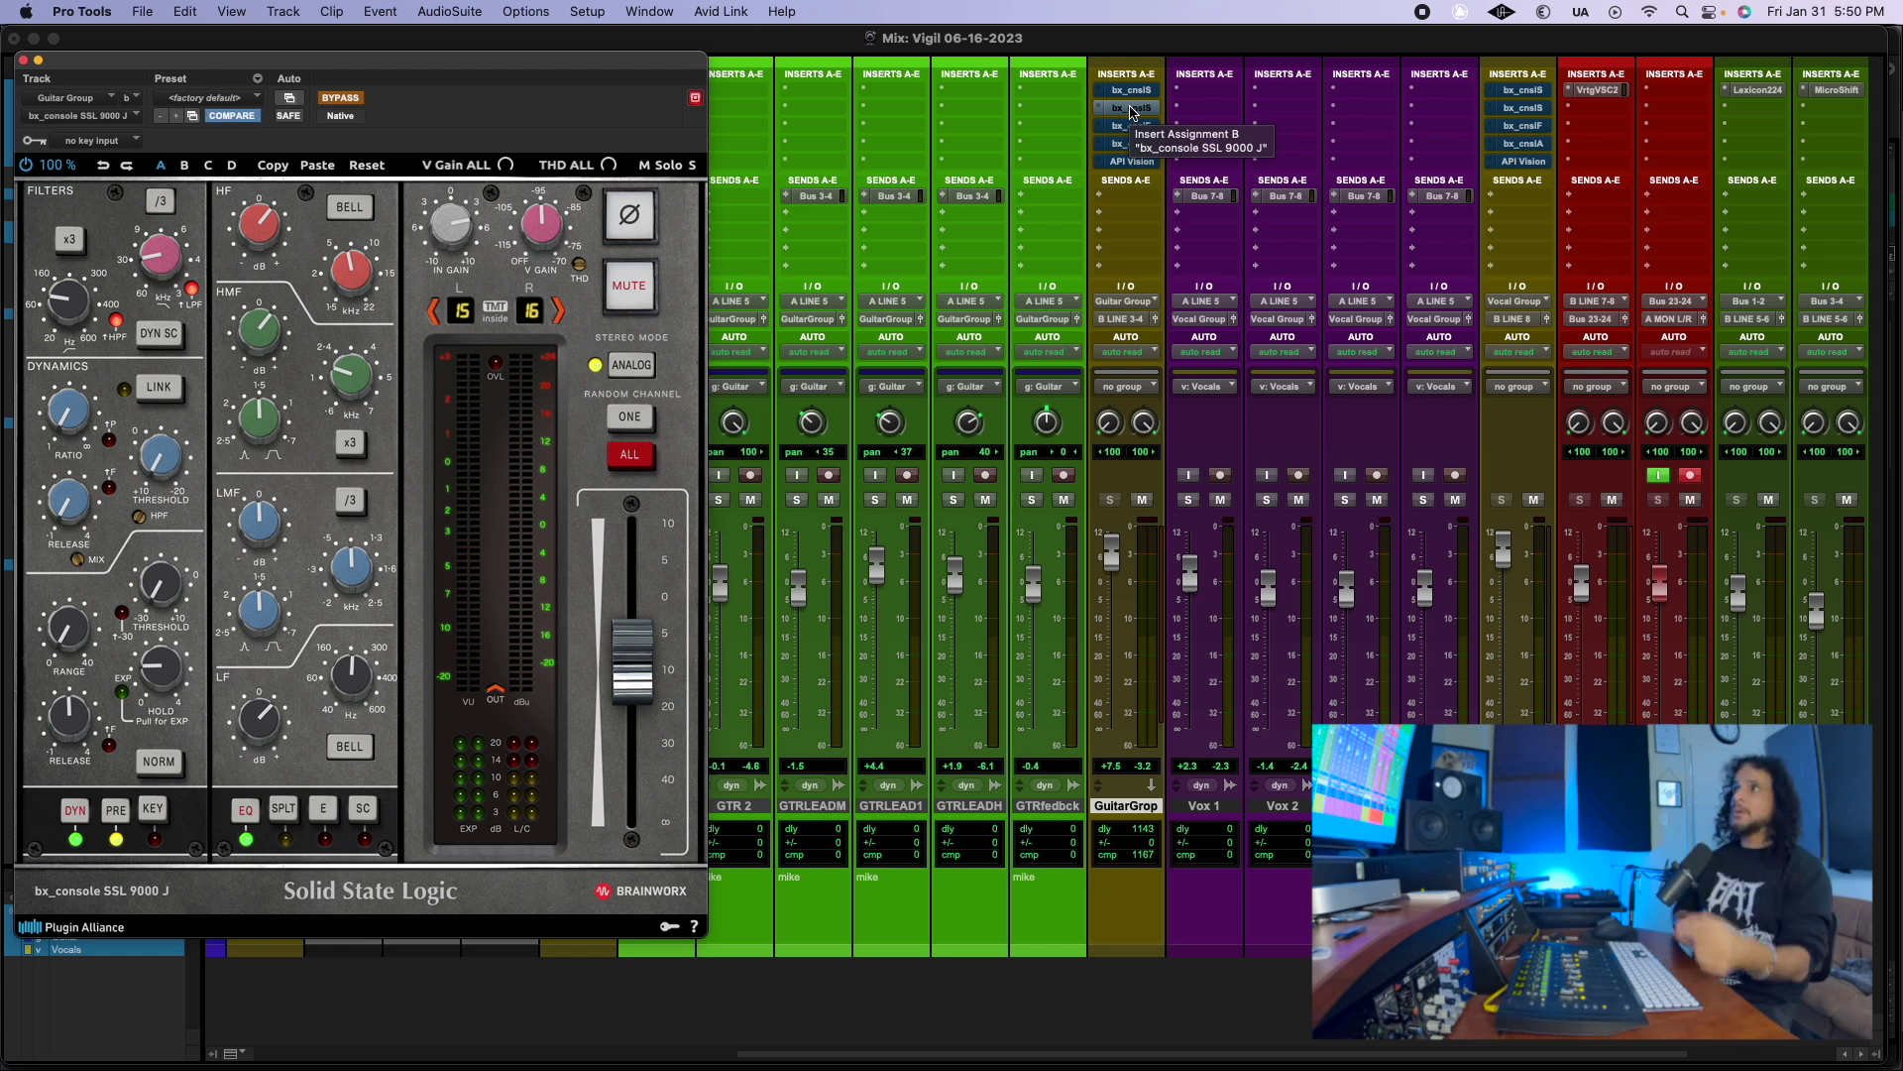
left_click(1137, 131)
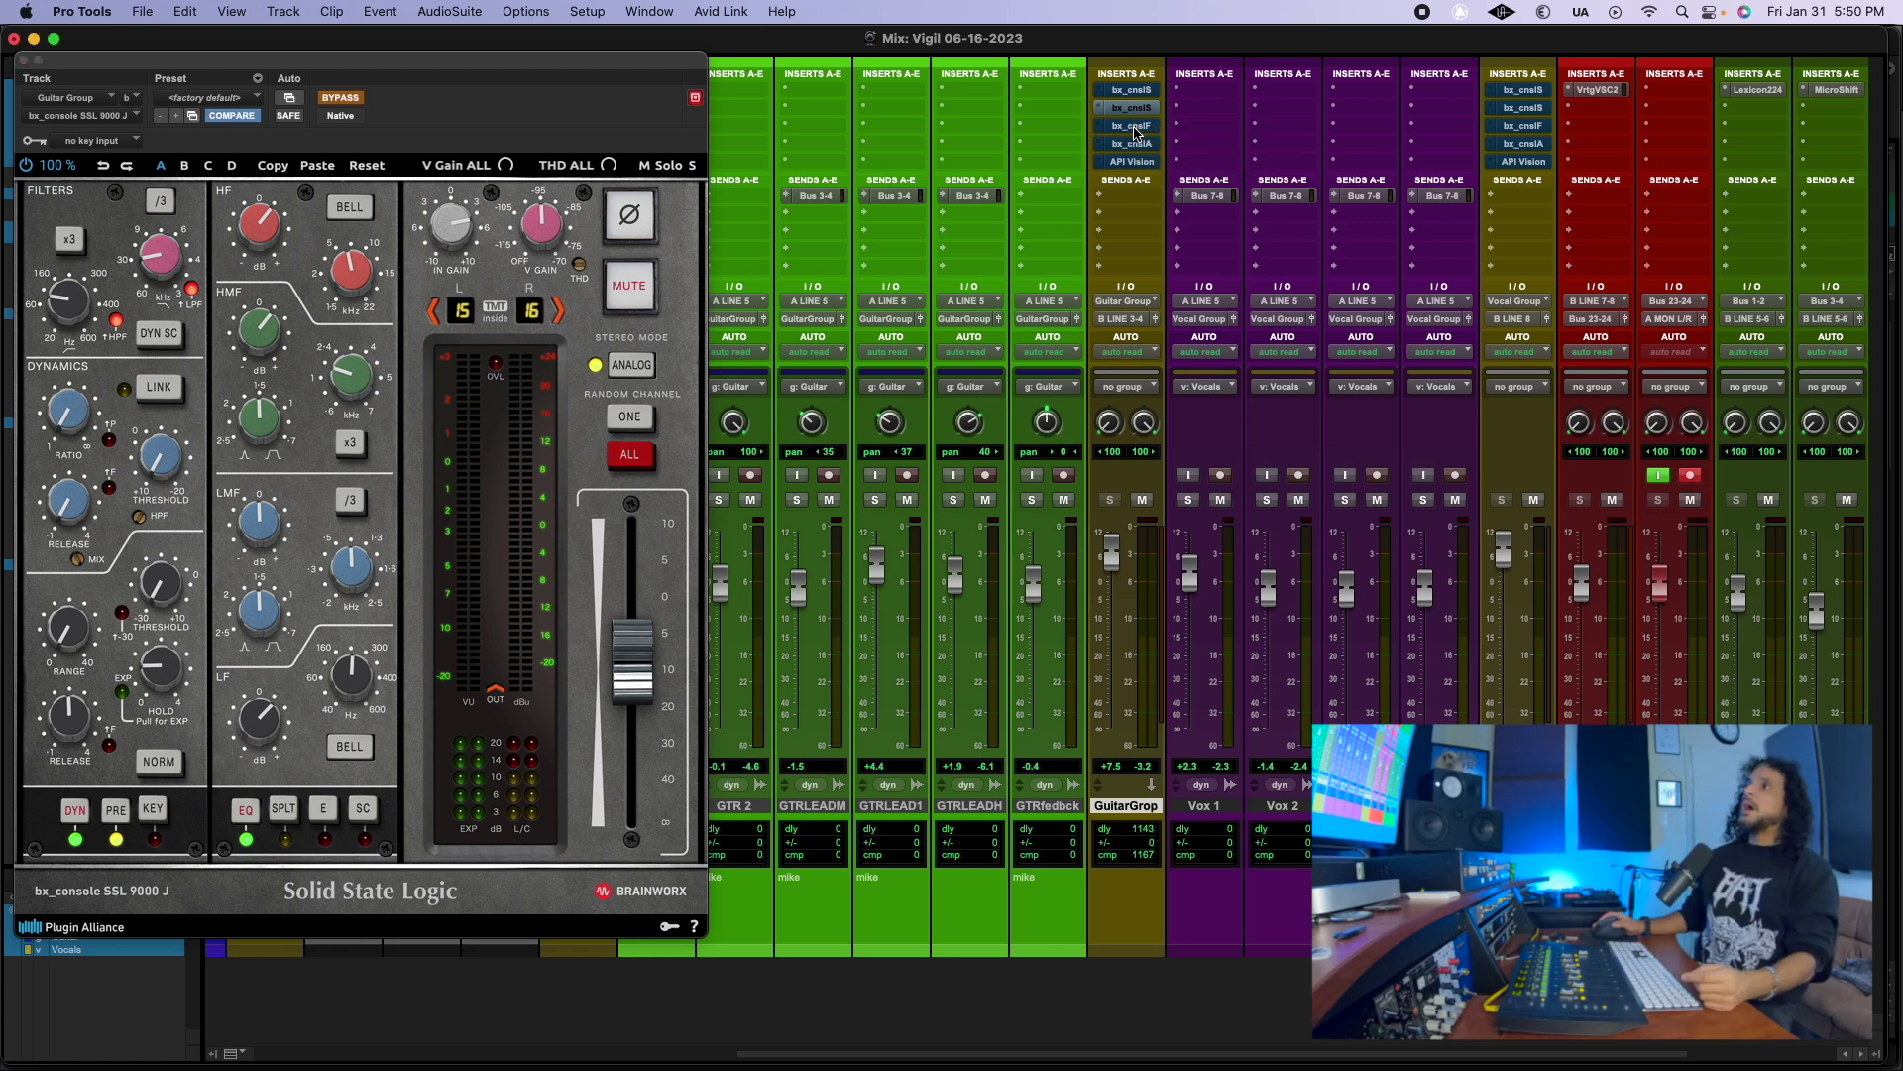
left_click(1137, 131)
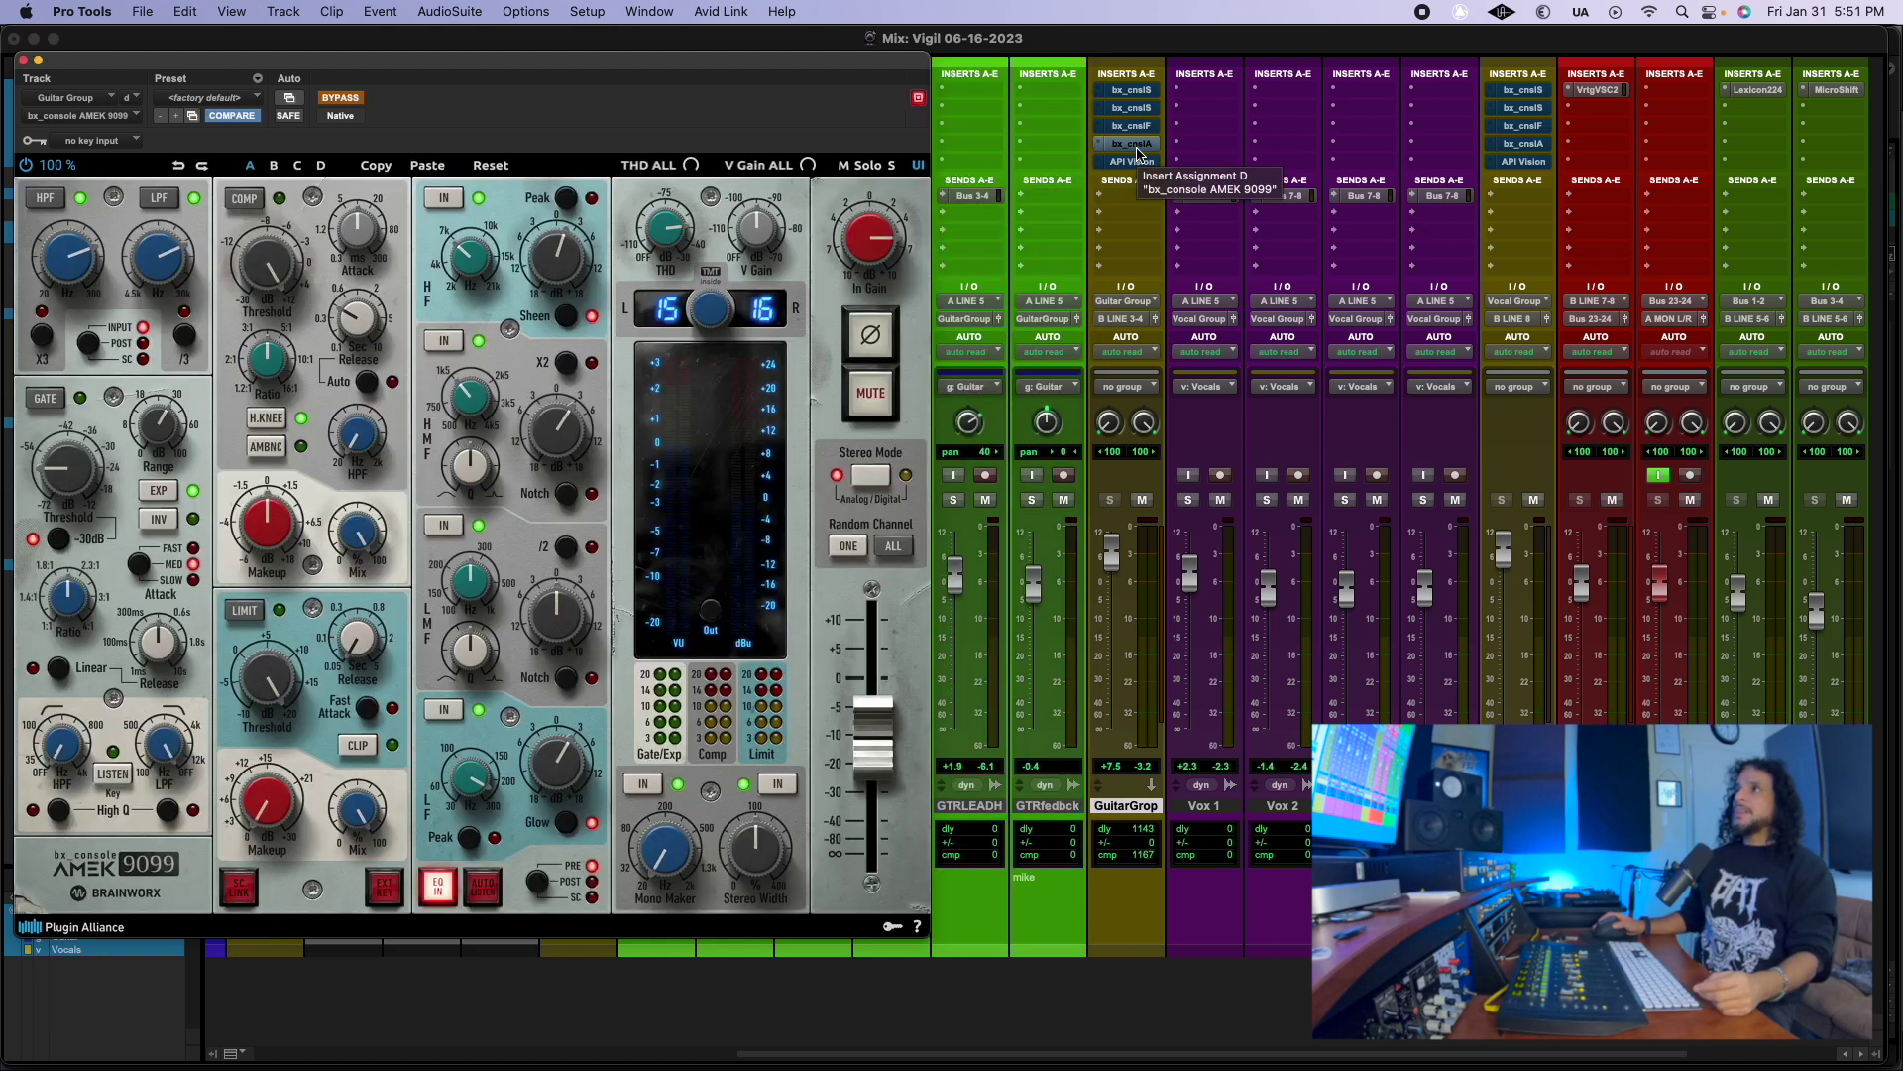
left_click(1138, 146)
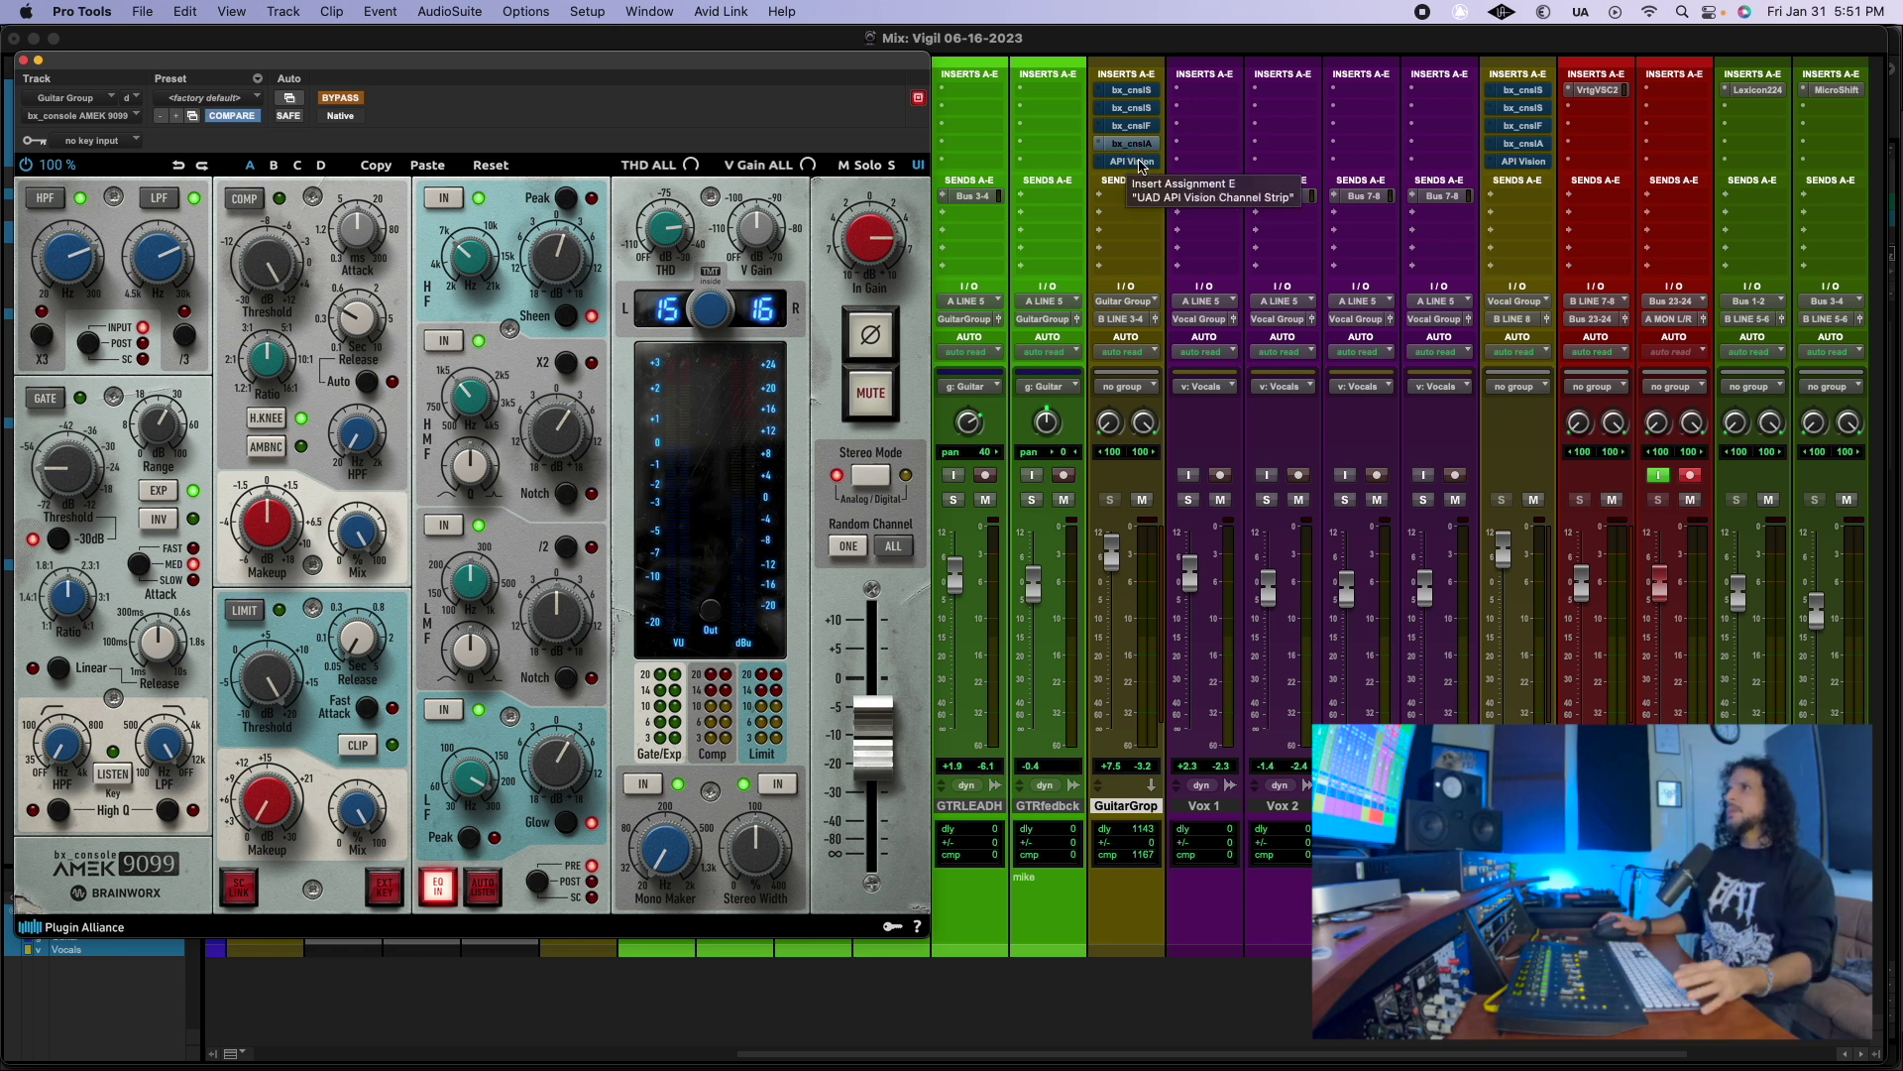
left_click(1128, 163)
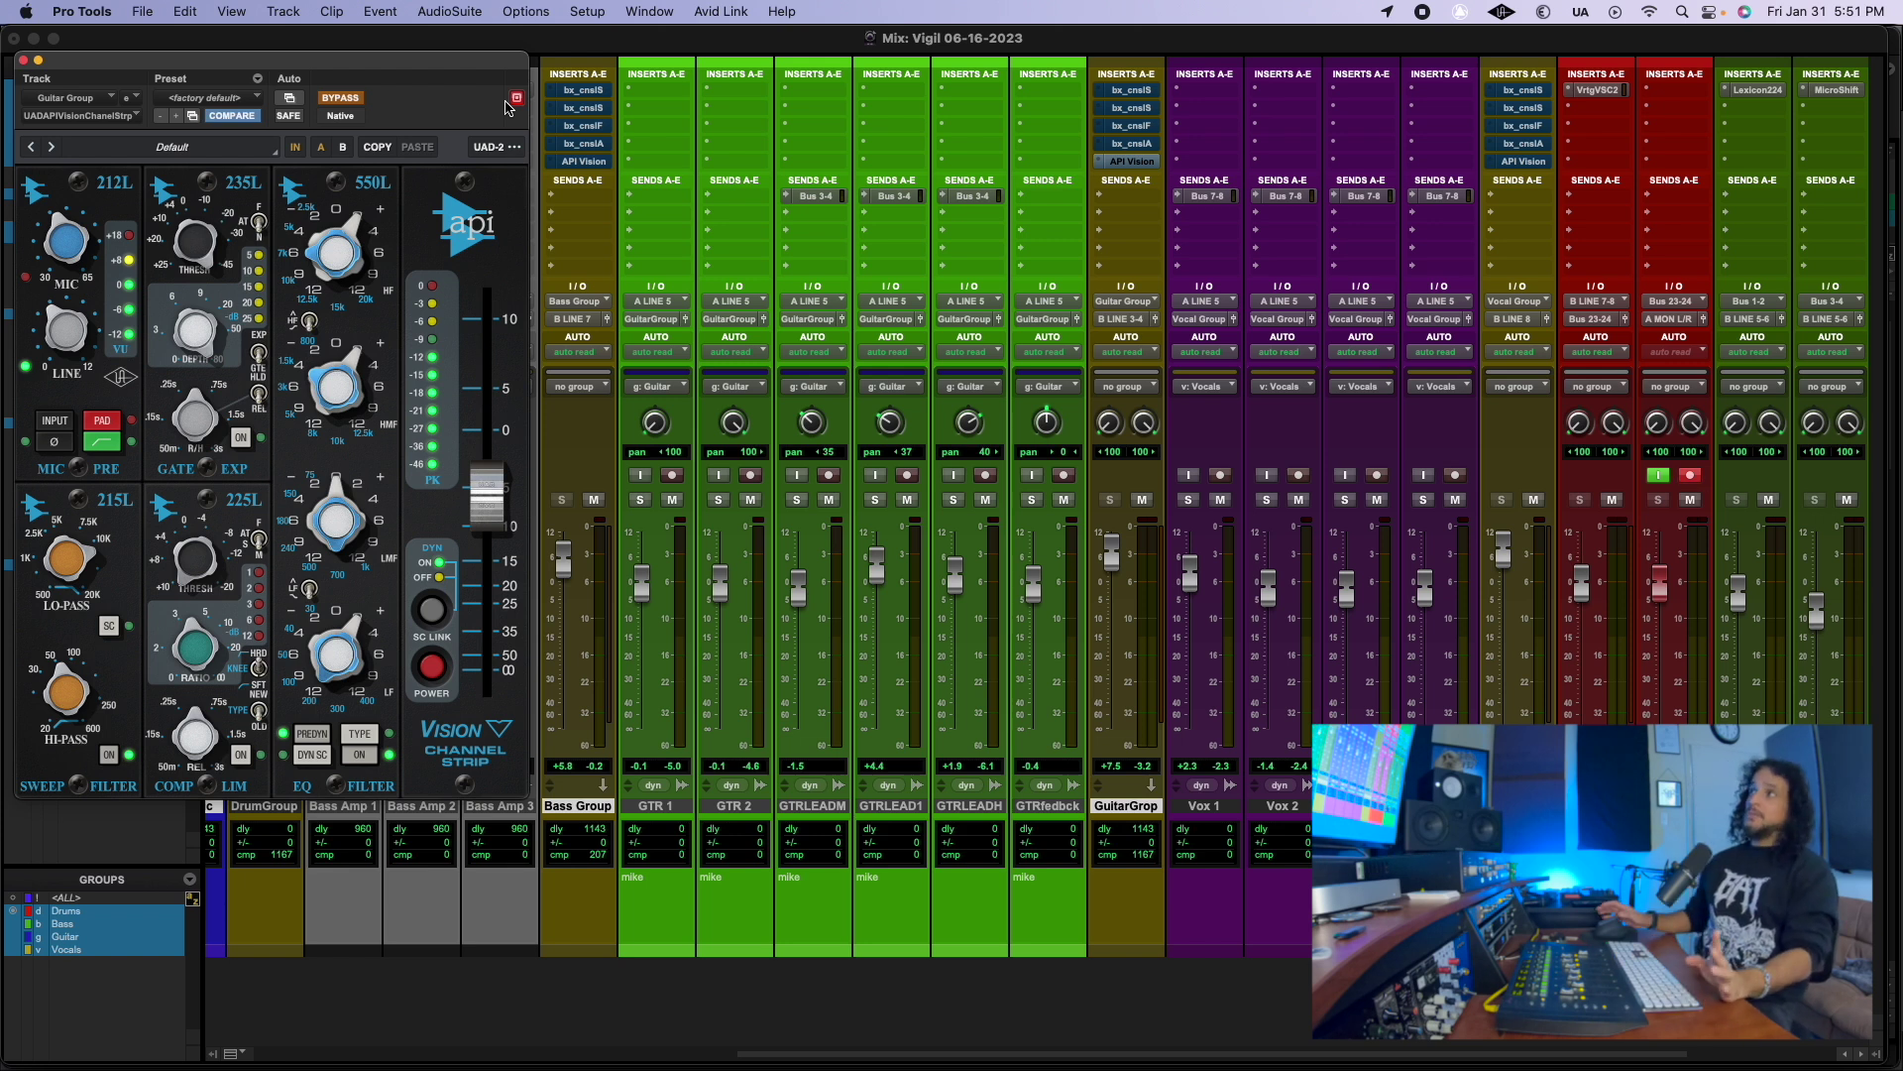
Step: Switch to UAD Console and browse the Channel Strip & Preamp plug-ins available for the Analog 3 Unison slot
left_click(1503, 13)
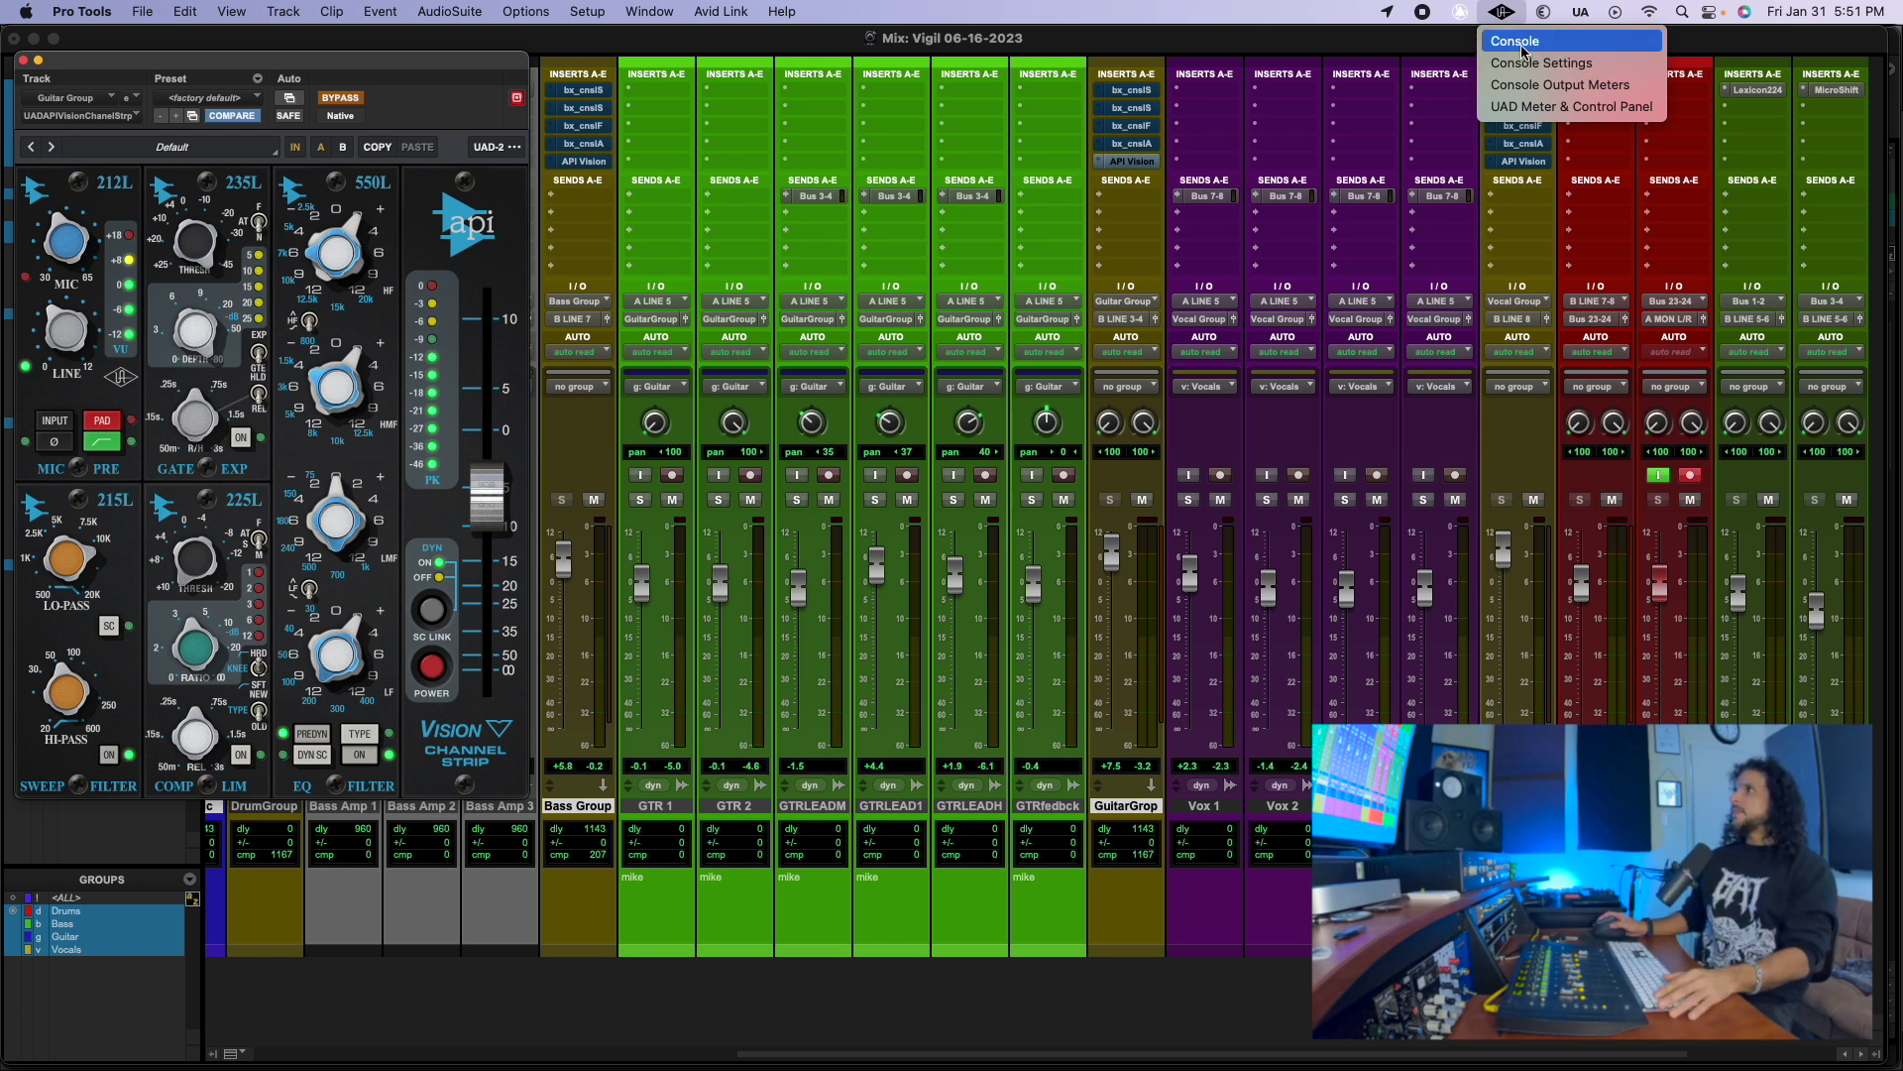
left_click(1522, 50)
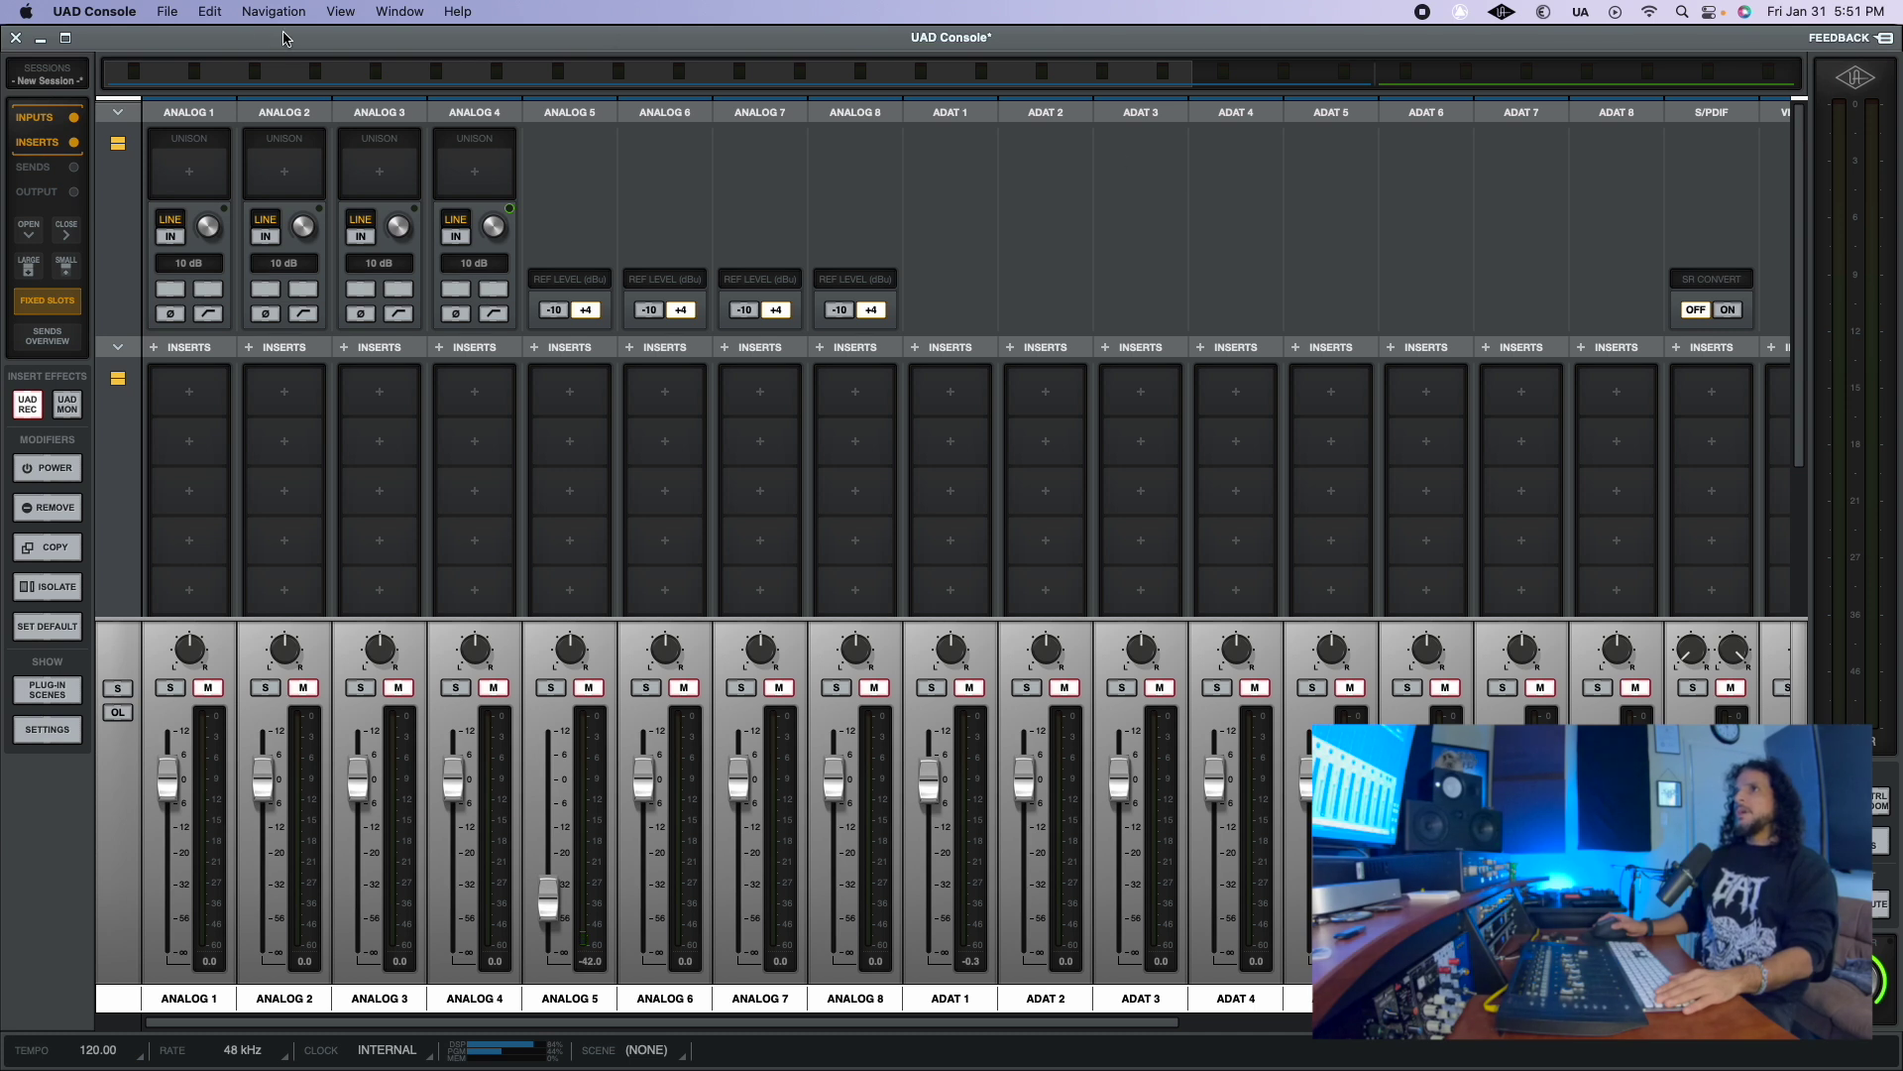
left_click(401, 165)
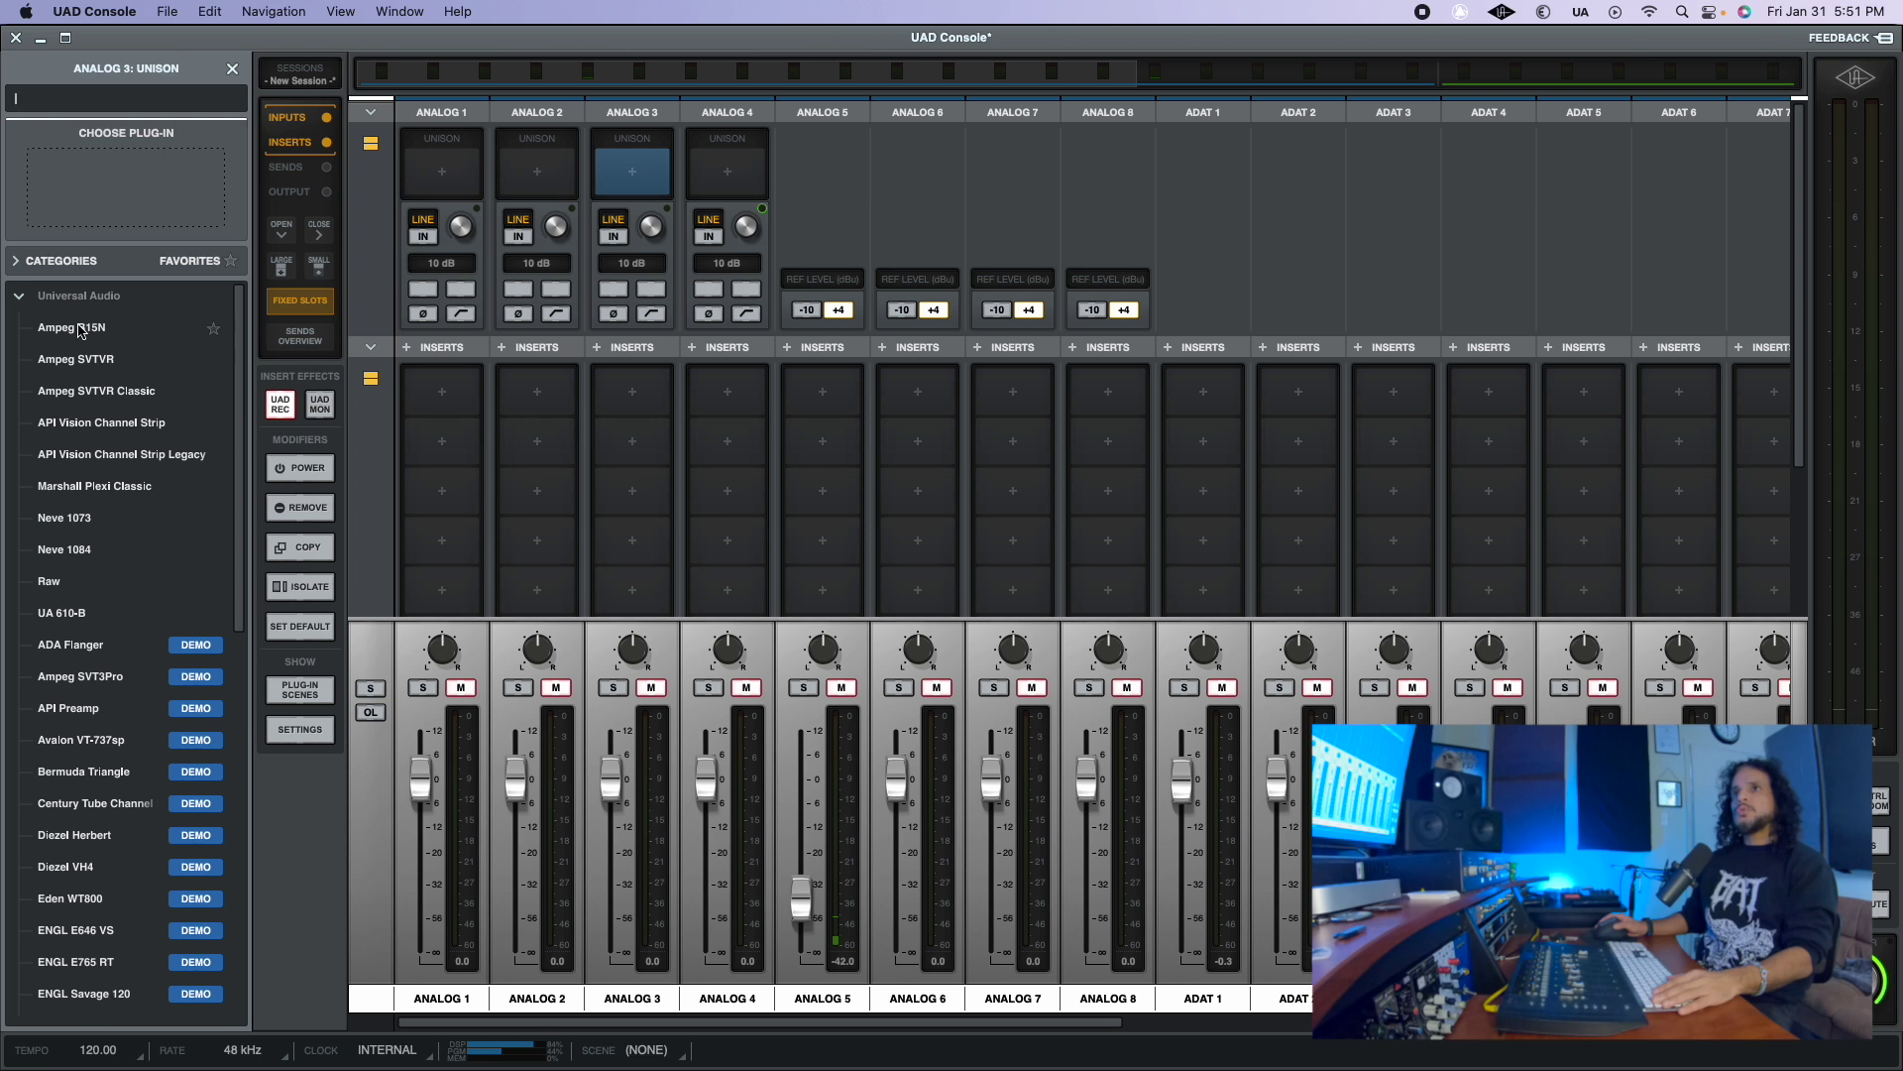
left_click(15, 266)
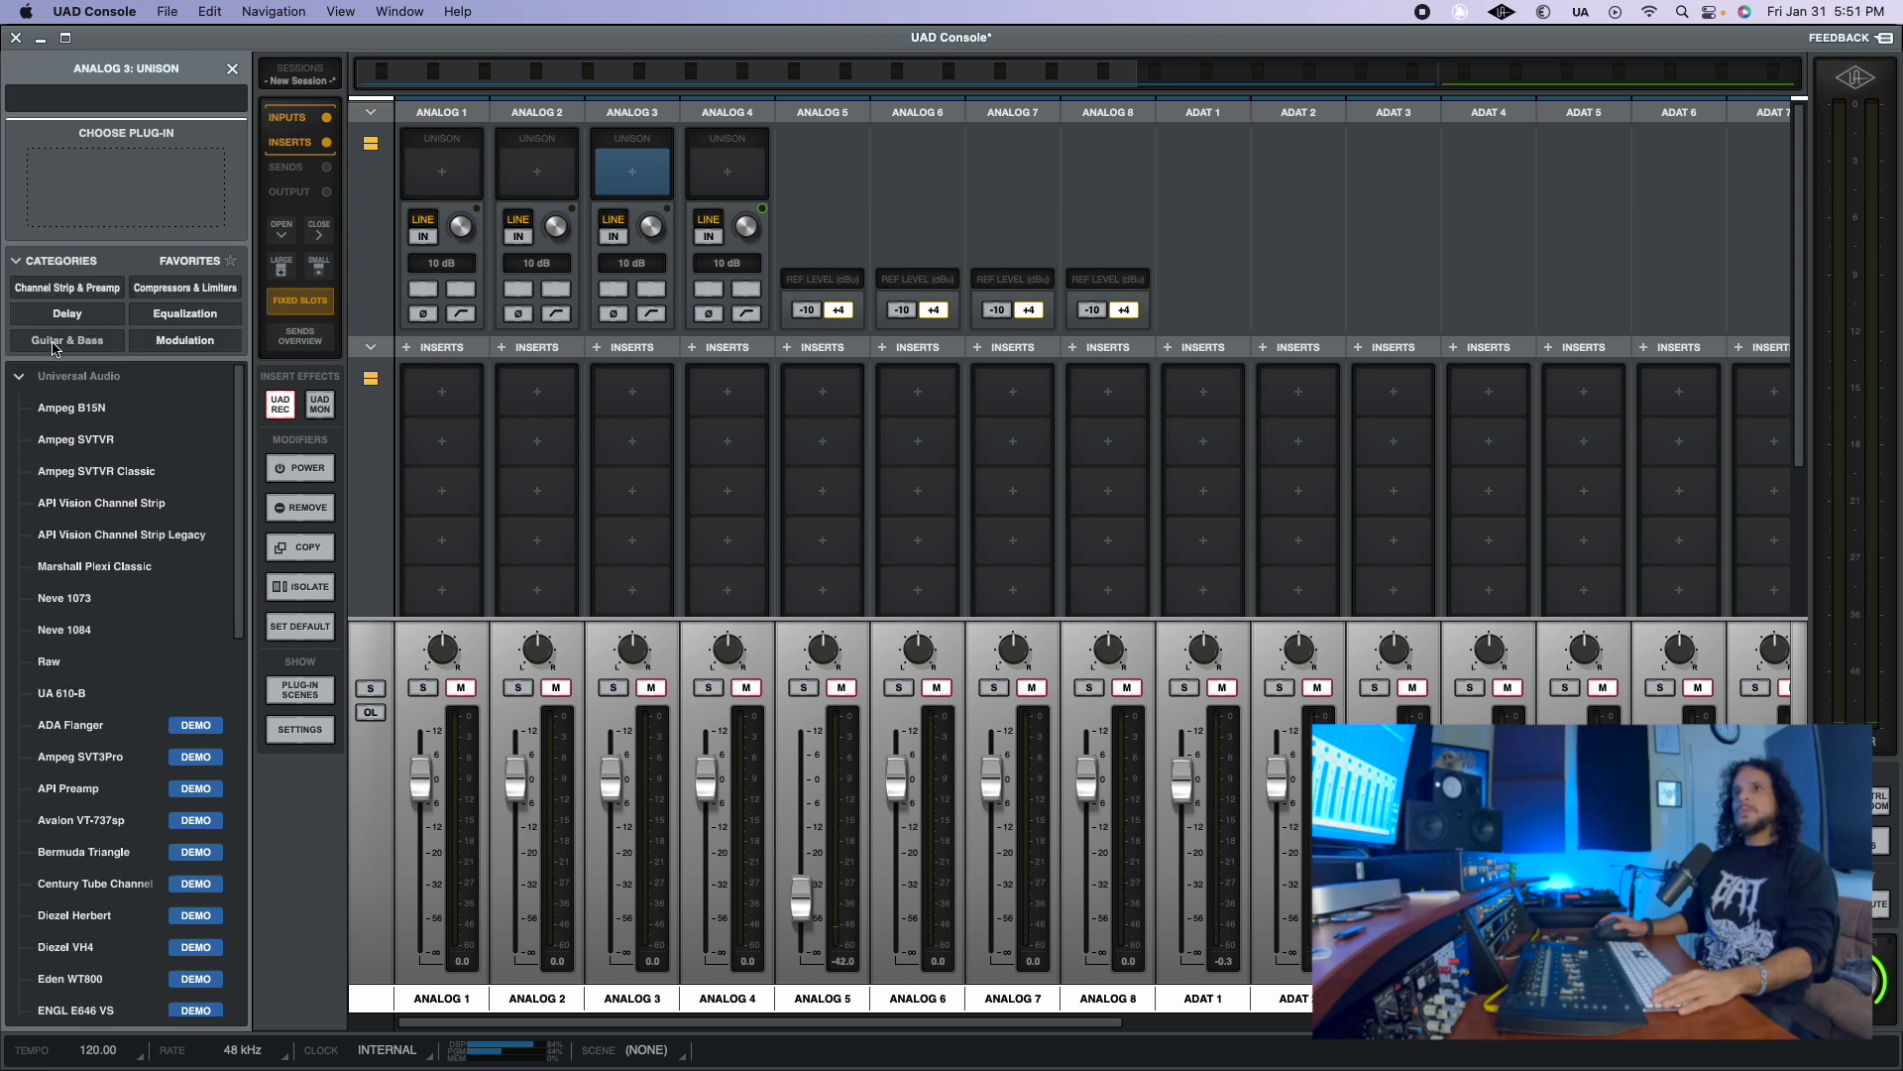
left_click(94, 297)
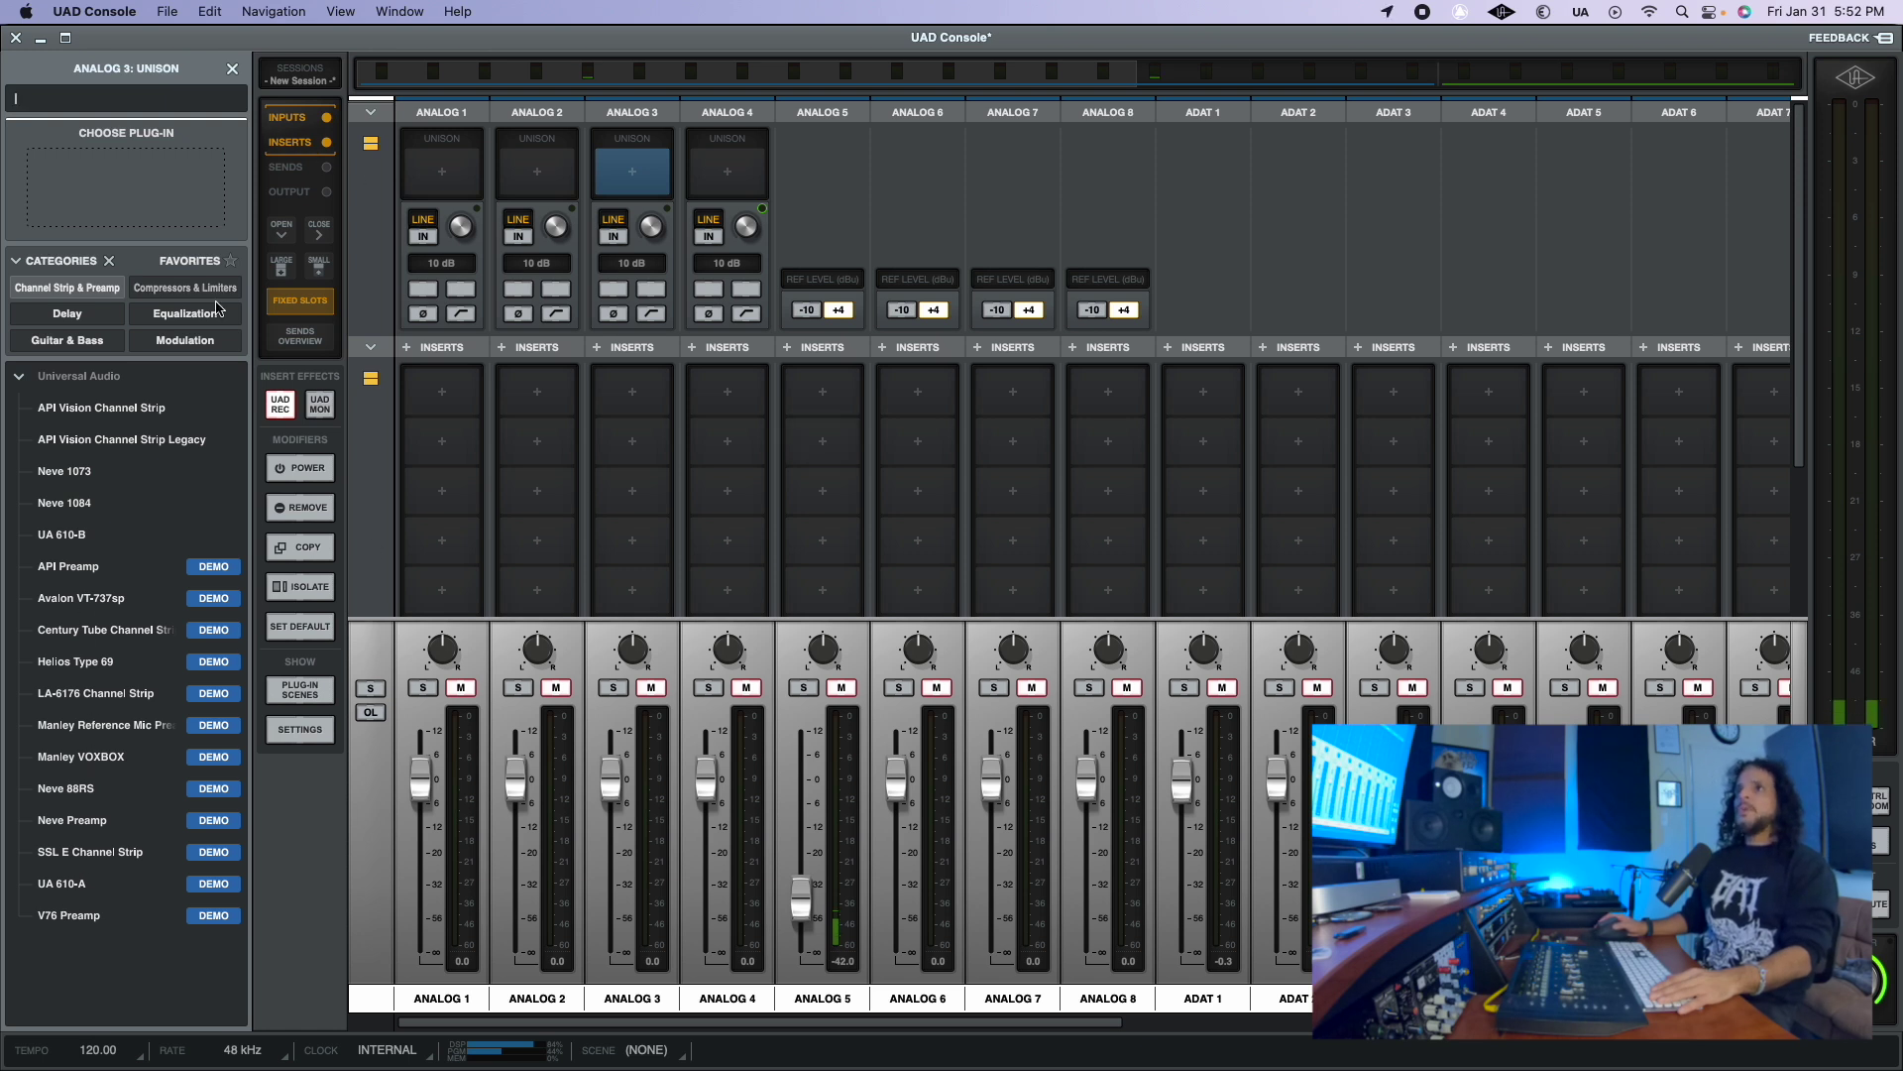
Step: Switch back to Pro Tools and close the Guitar Group's API Vision Channel Strip window
key("super+Tab")
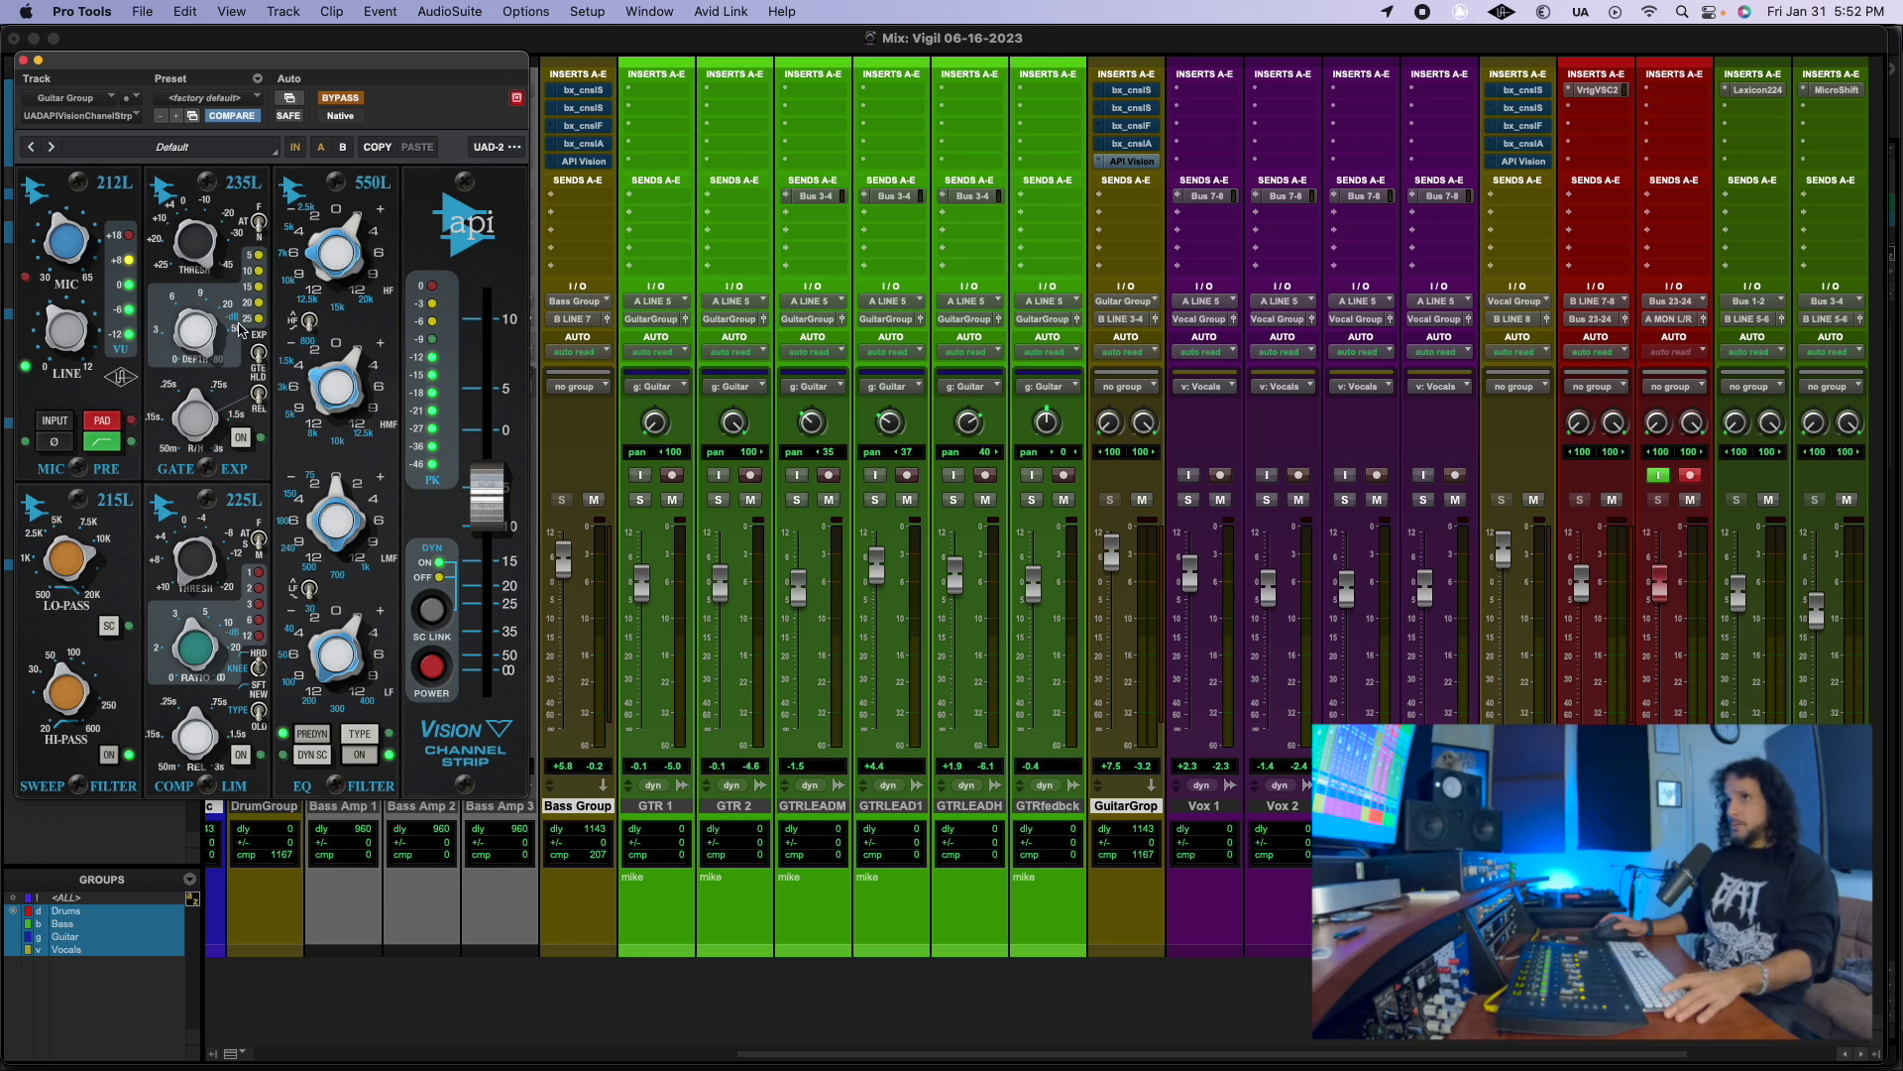
key("super+Tab")
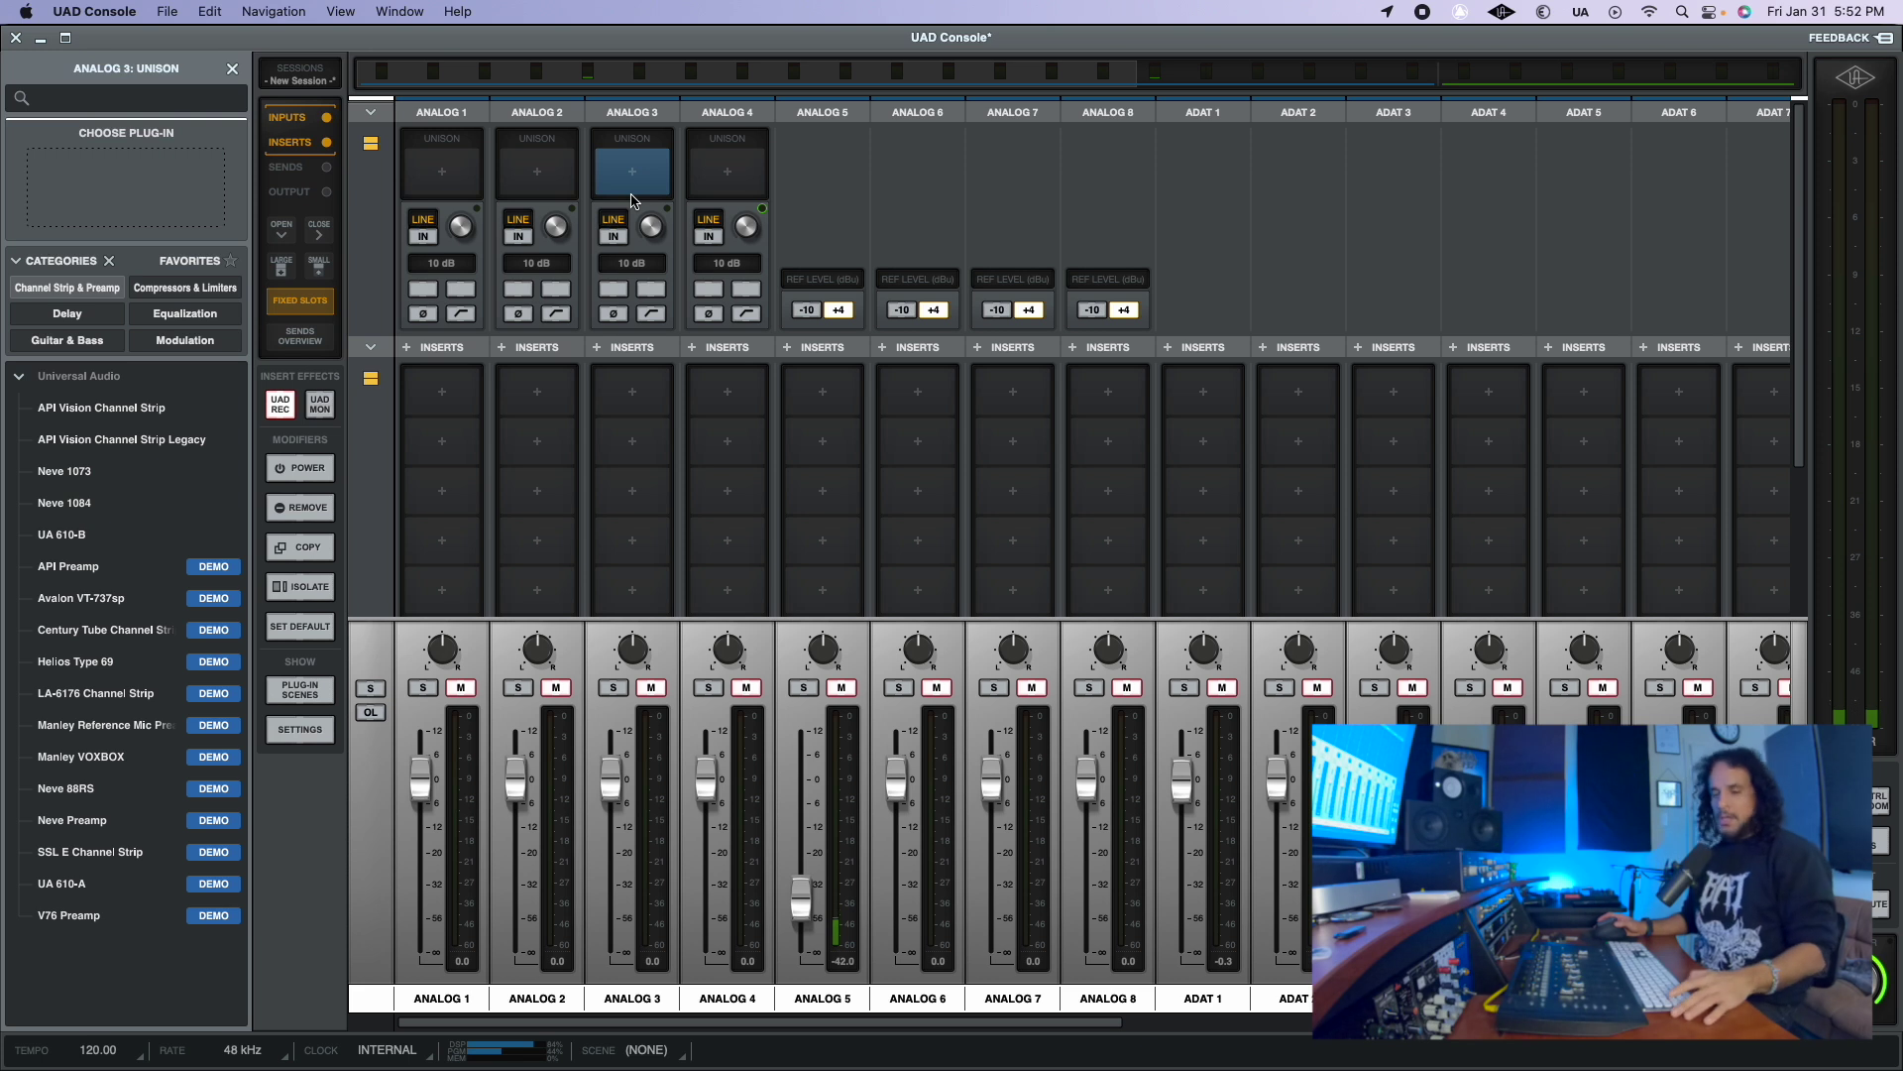
key("super+Tab")
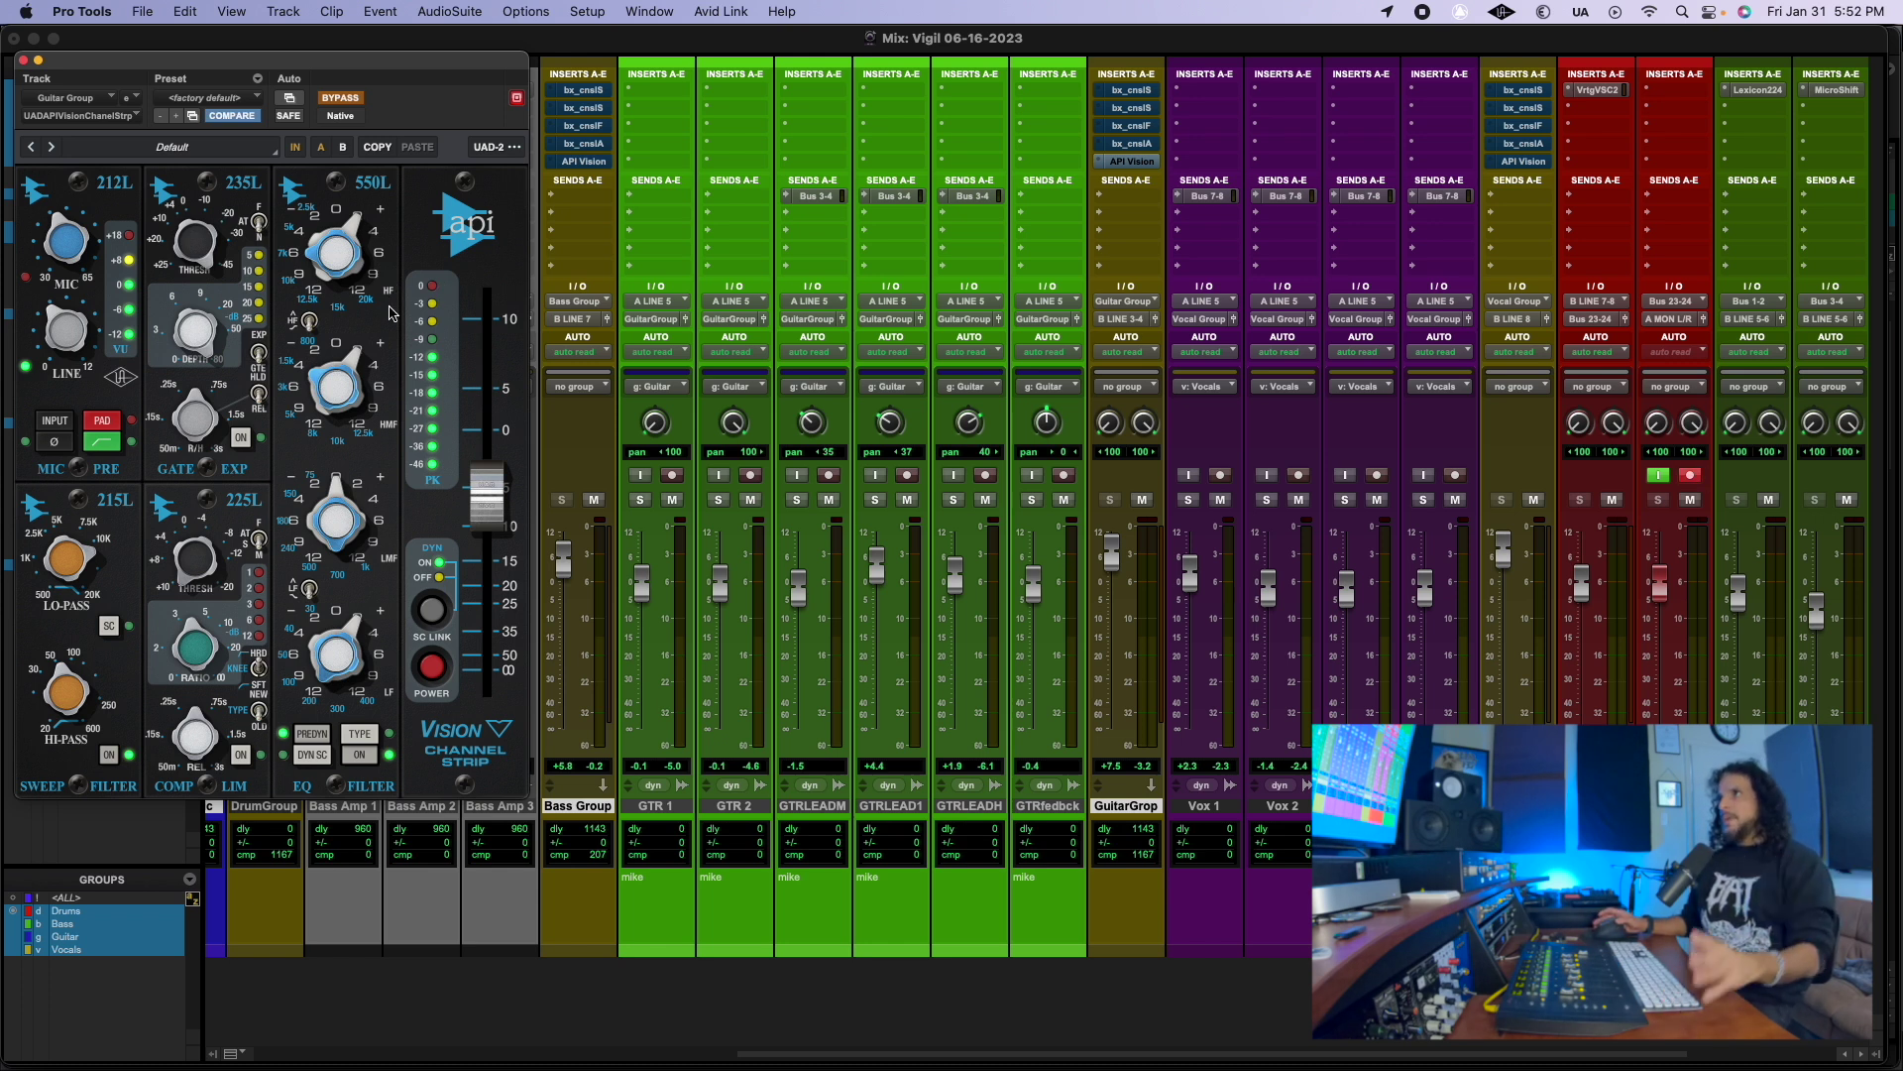
left_click_drag(437, 63, 627, 160)
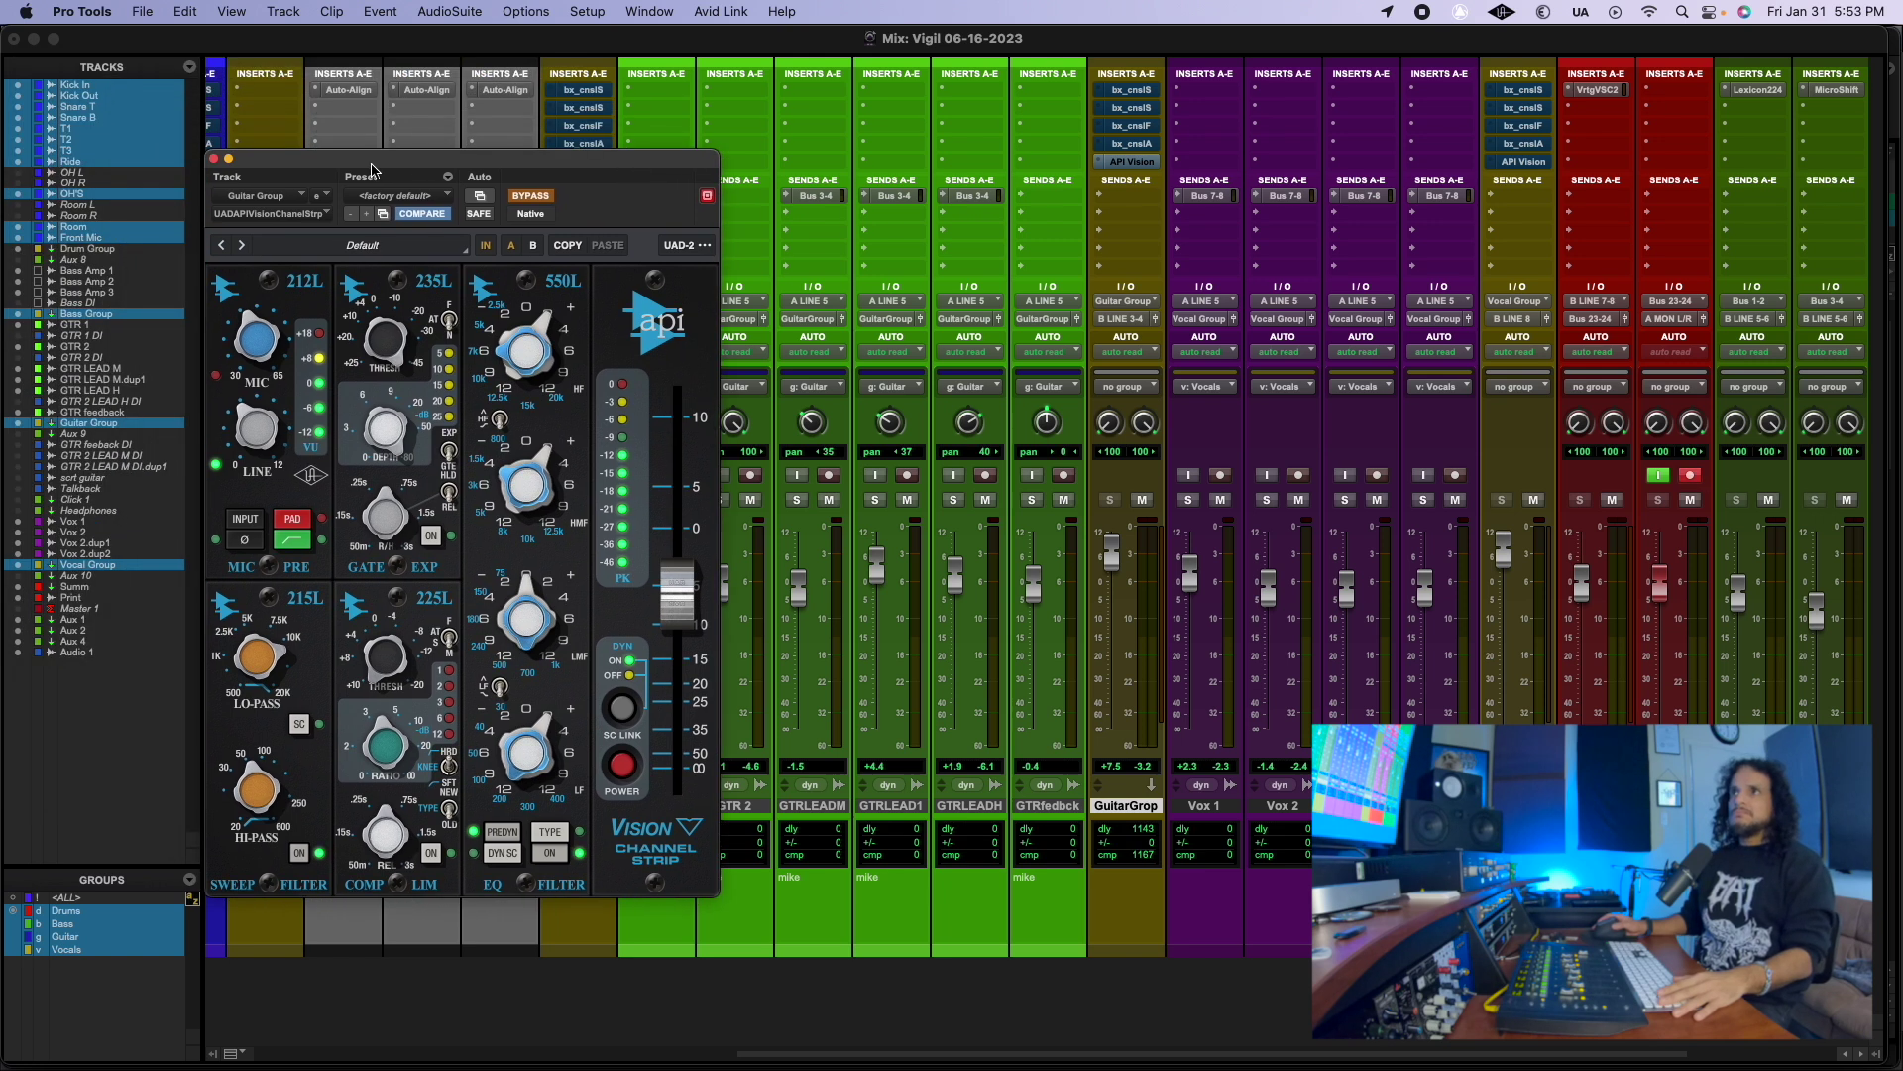
left_click(214, 159)
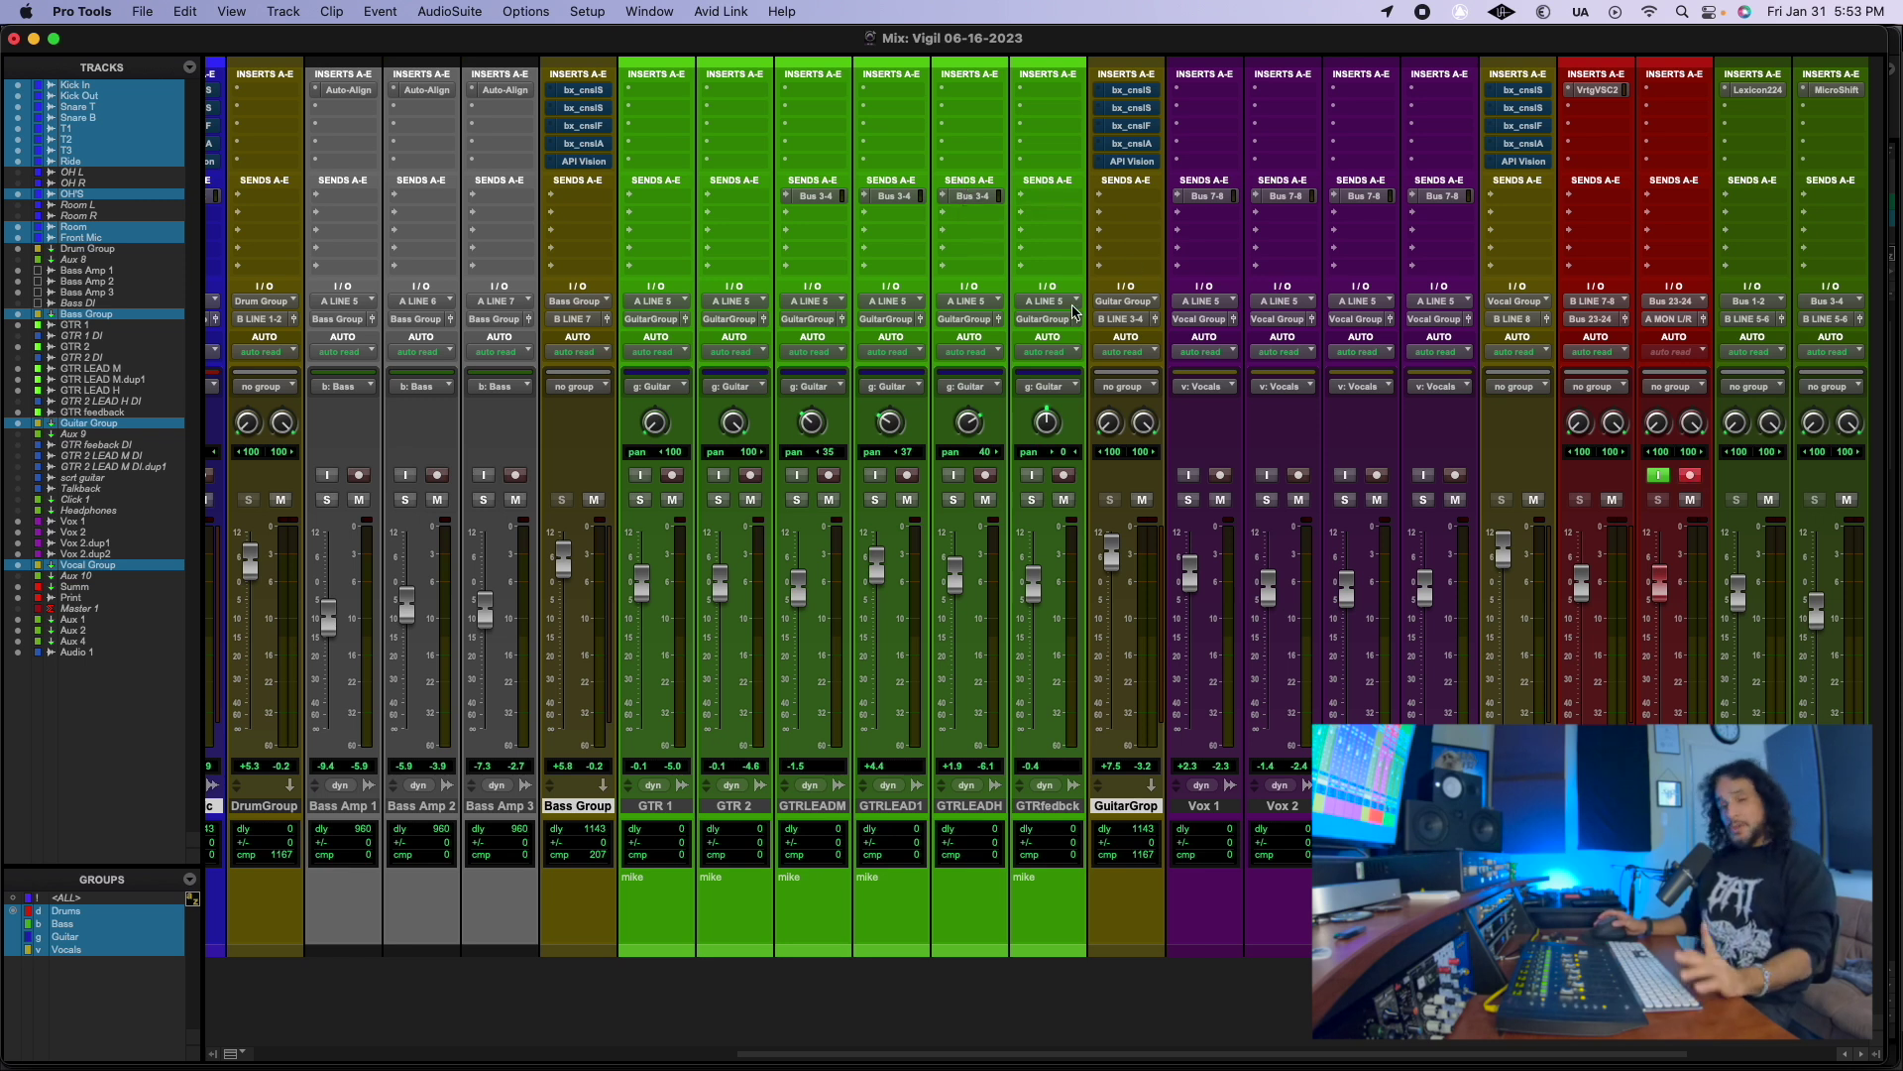
Step: Play the mix and audition the Guitar Group's bx_console SSL 4000 E by toggling its bypass twice, leaving it bypassed
key("space")
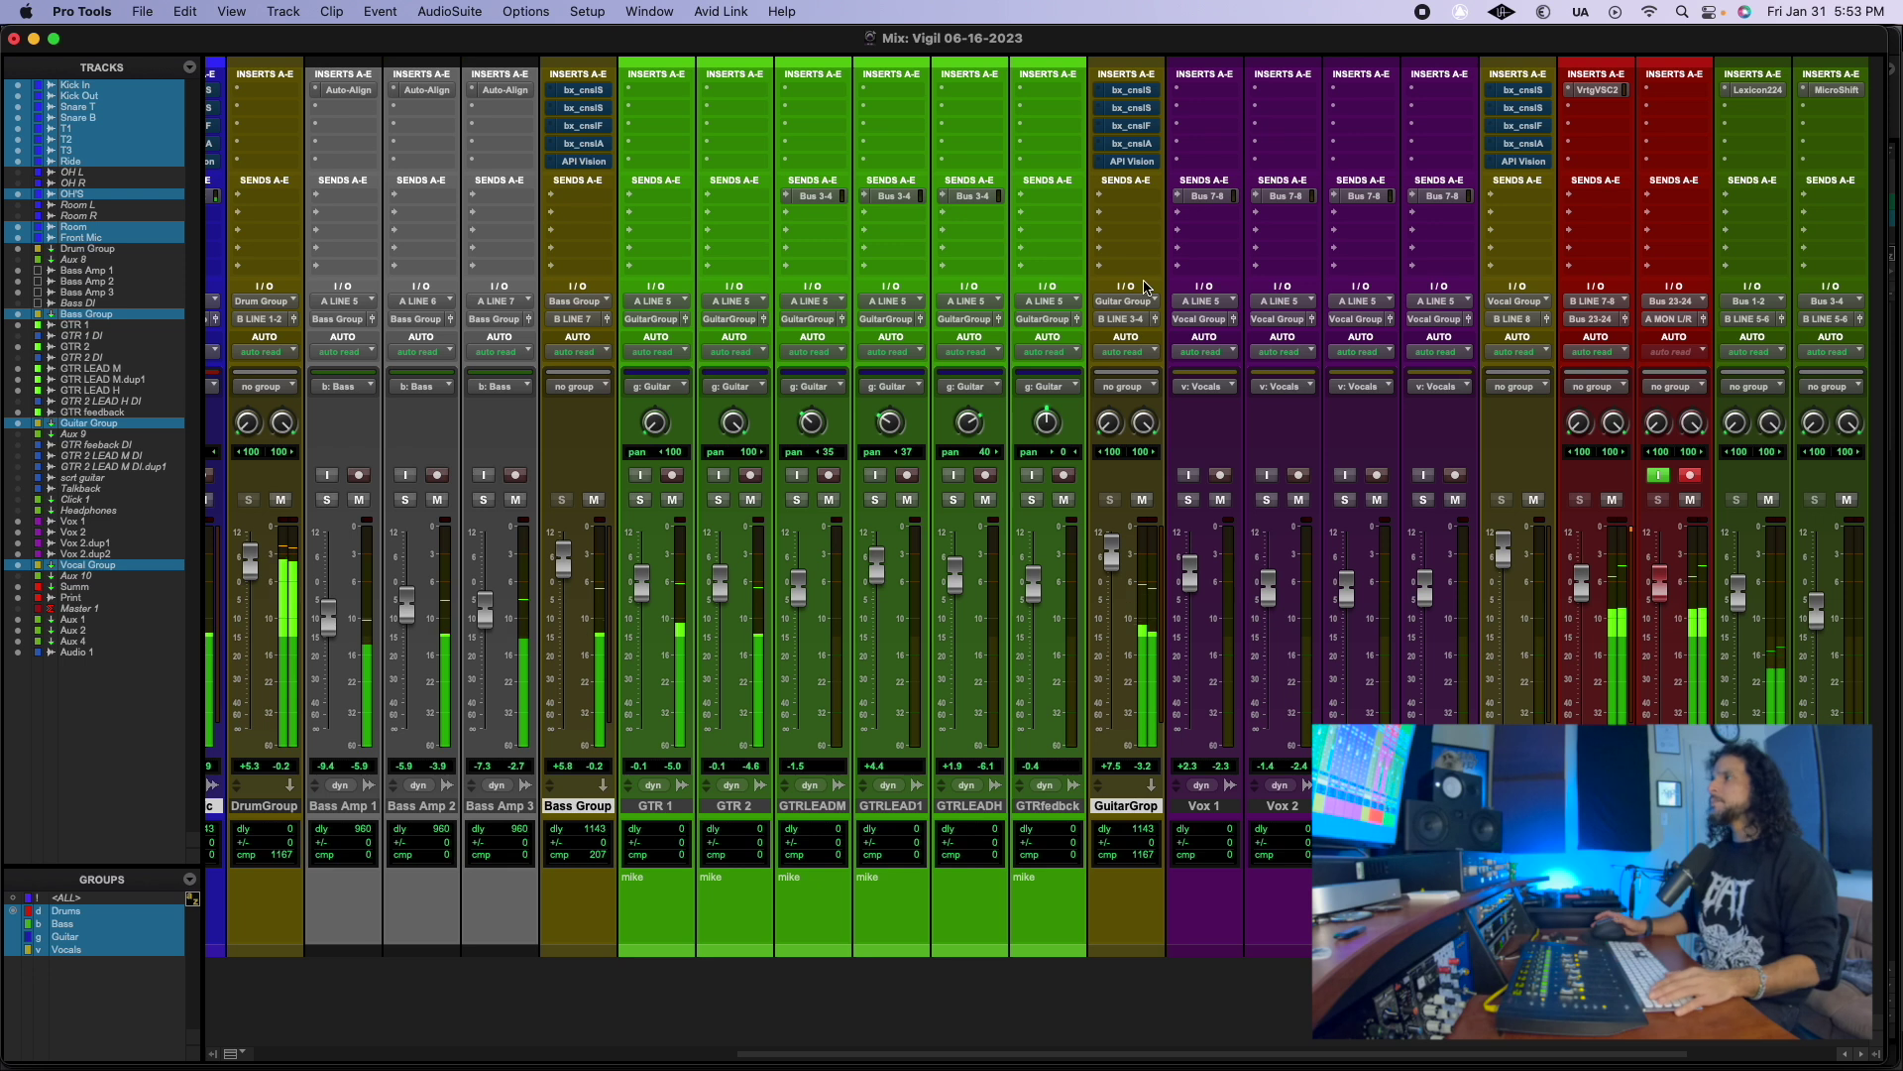
left_click(1147, 91)
right_click(1133, 95)
left_click(1148, 96)
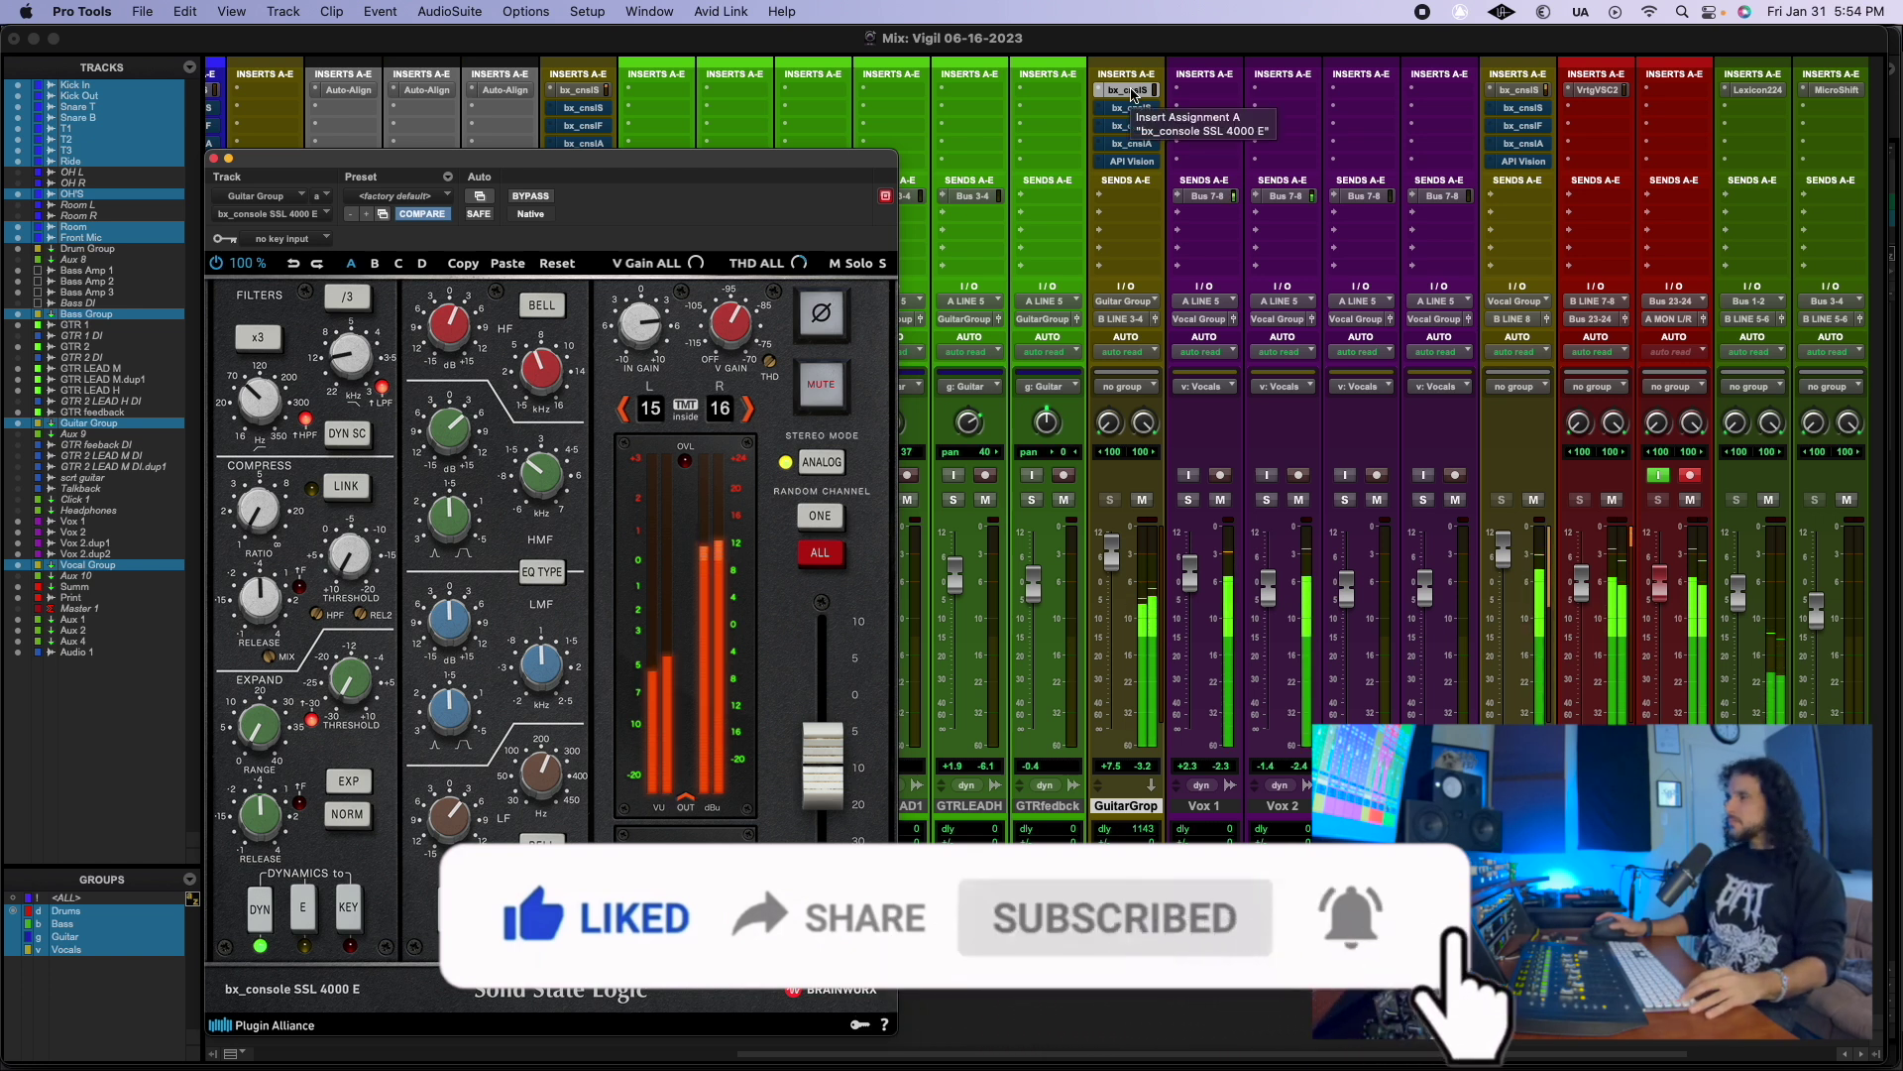
right_click(1133, 95)
left_click(1135, 97)
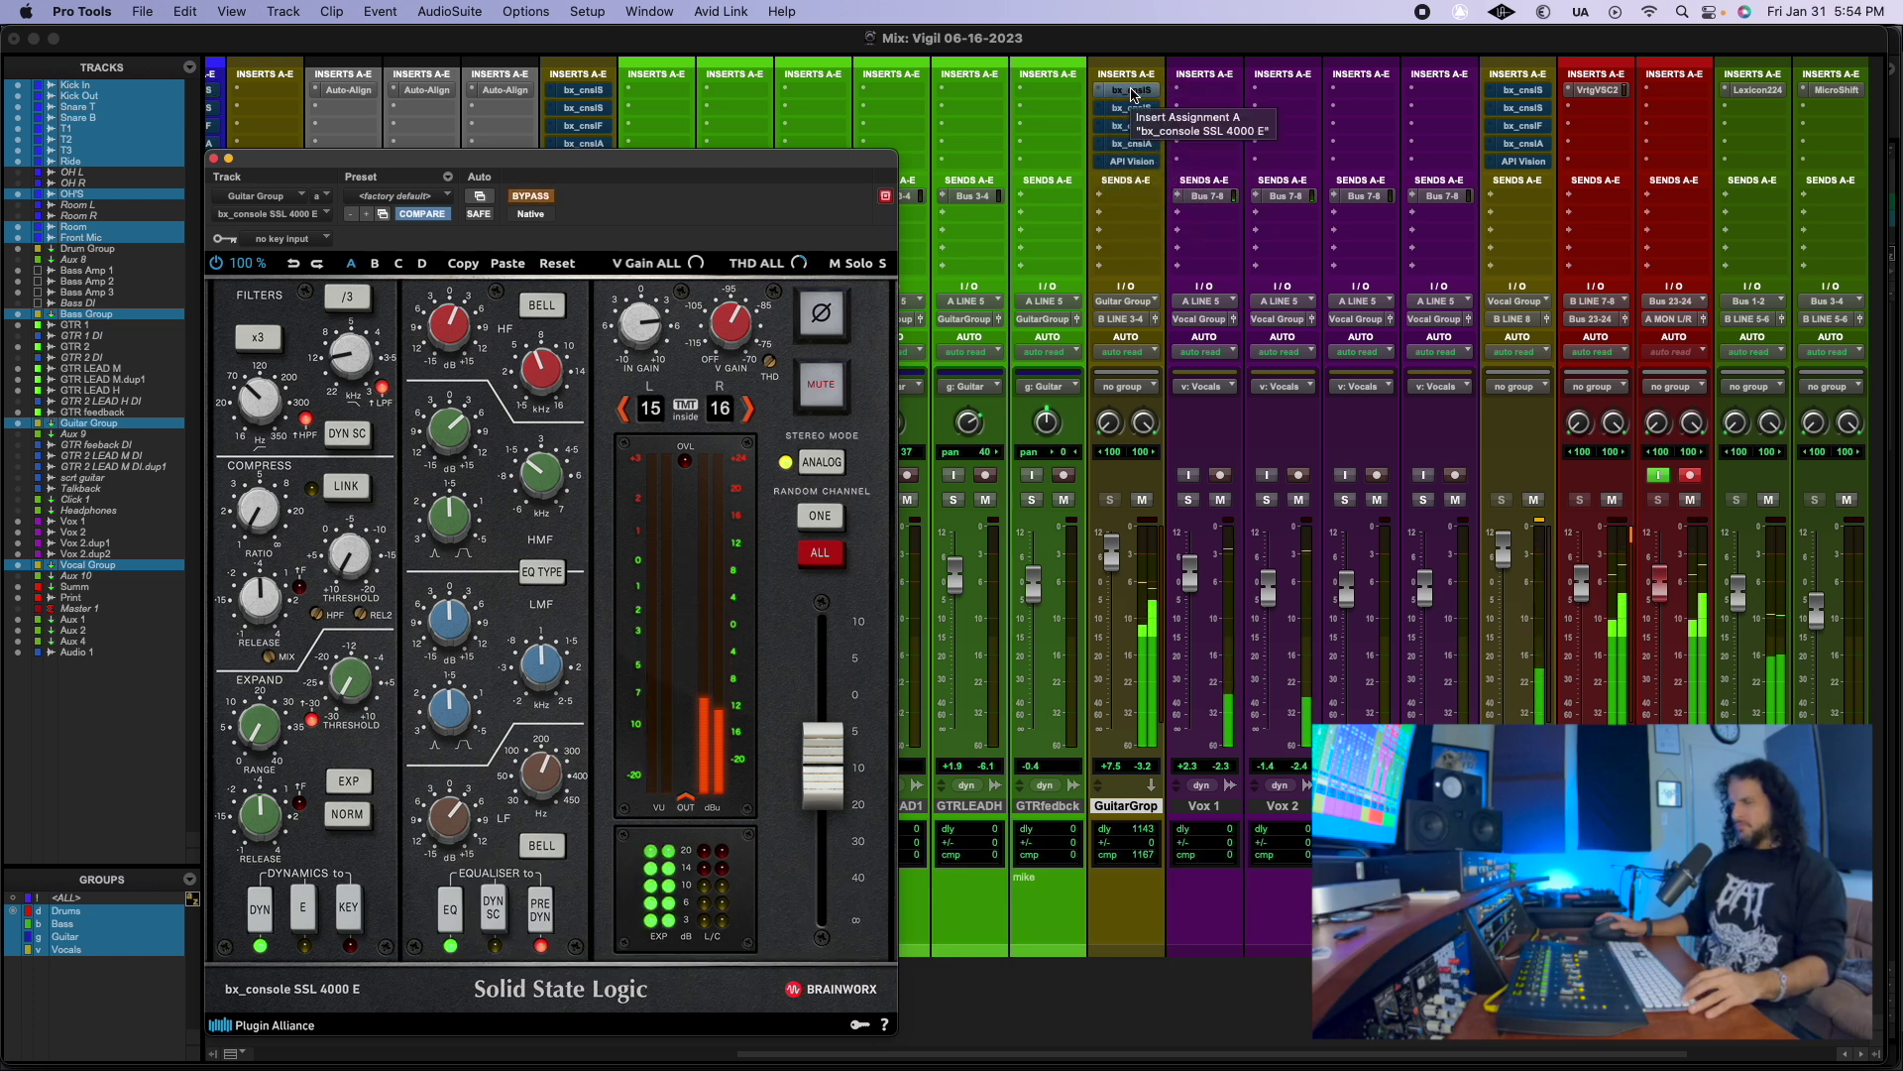
right_click(1133, 94)
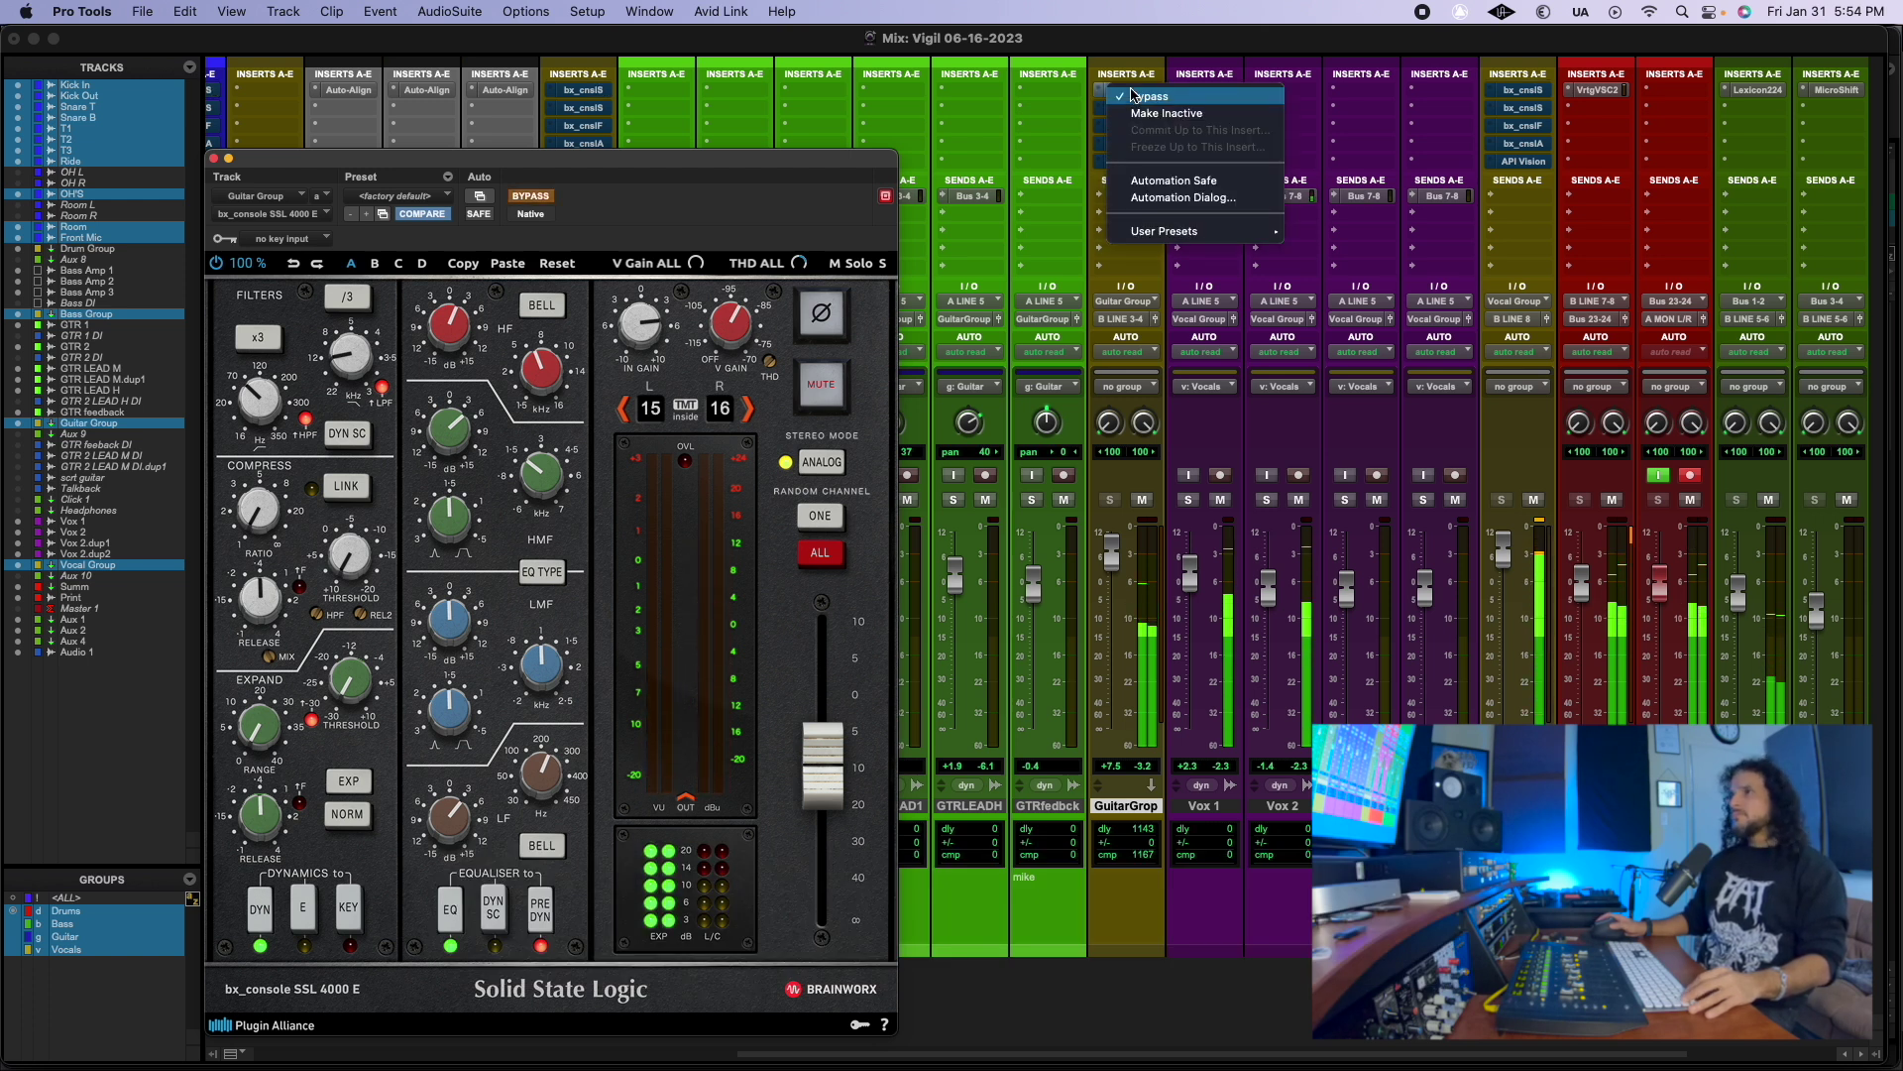
left_click(1135, 96)
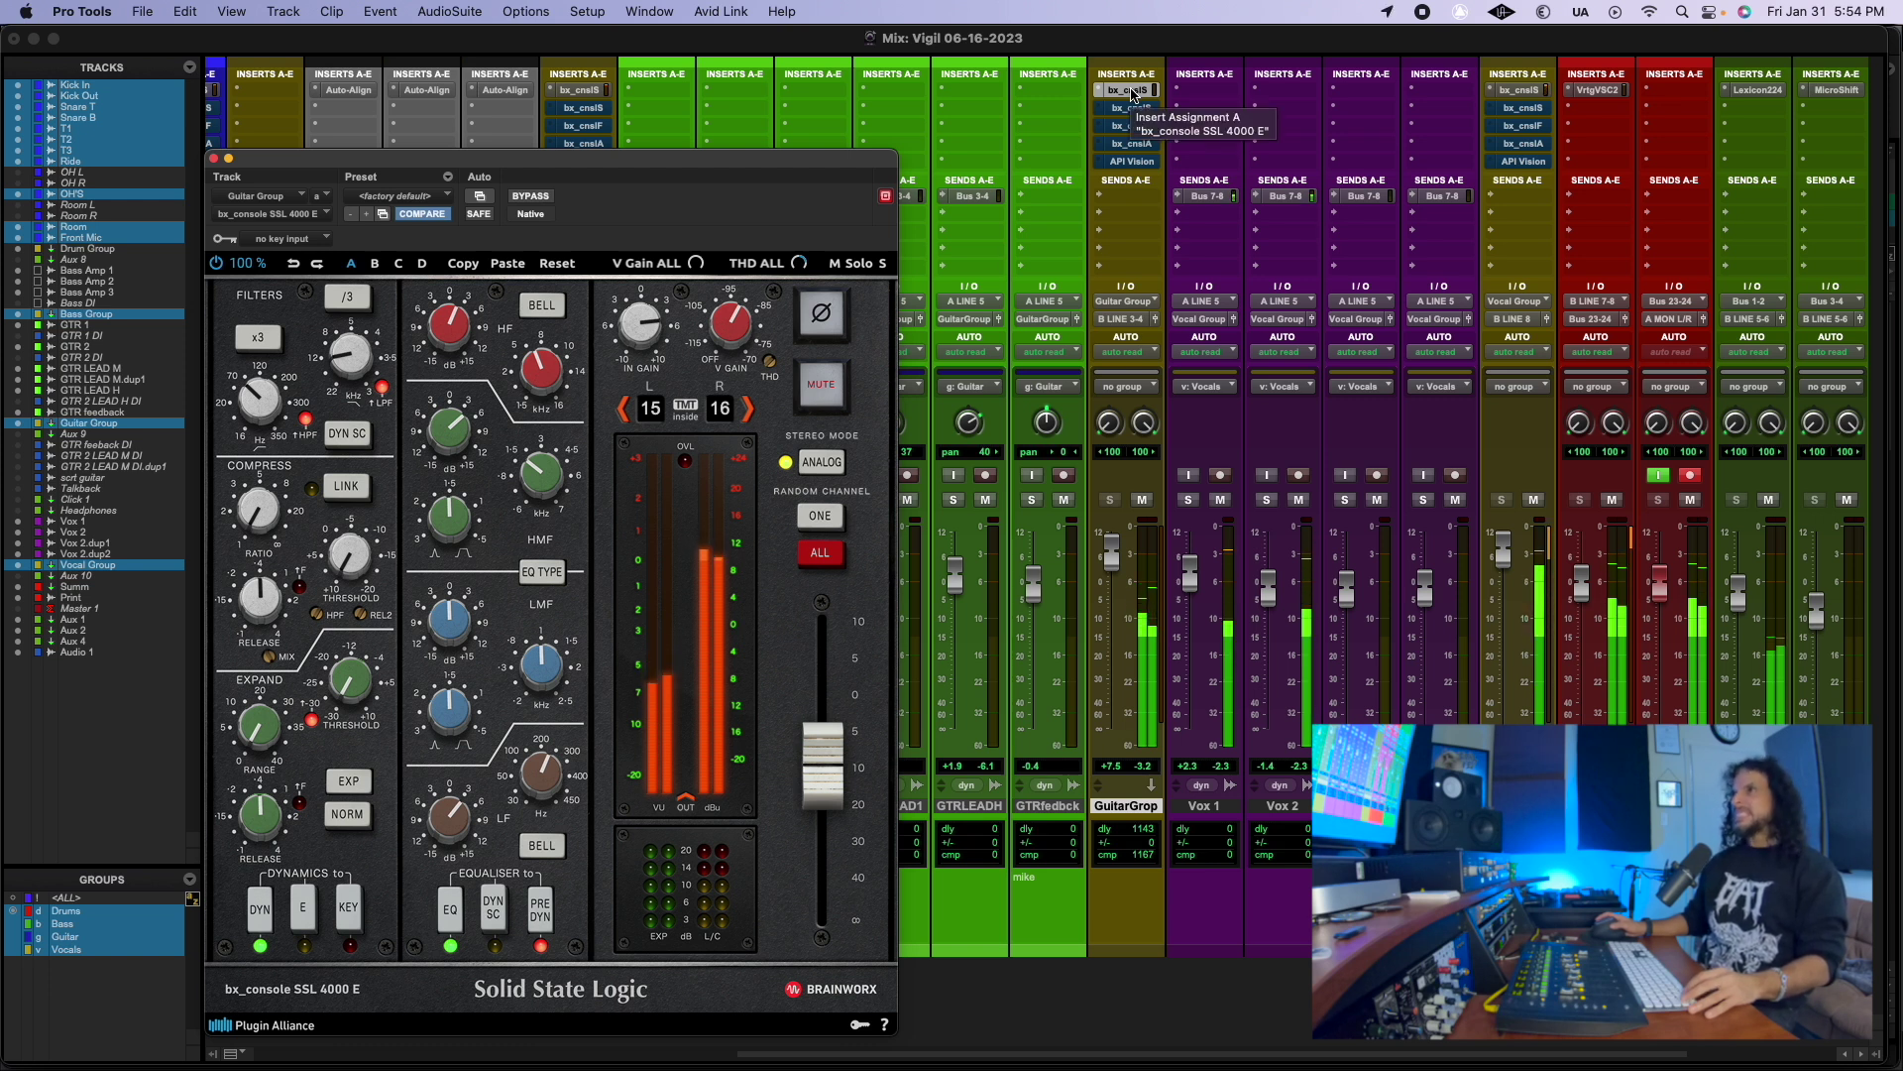
right_click(1135, 107)
left_click(1169, 117)
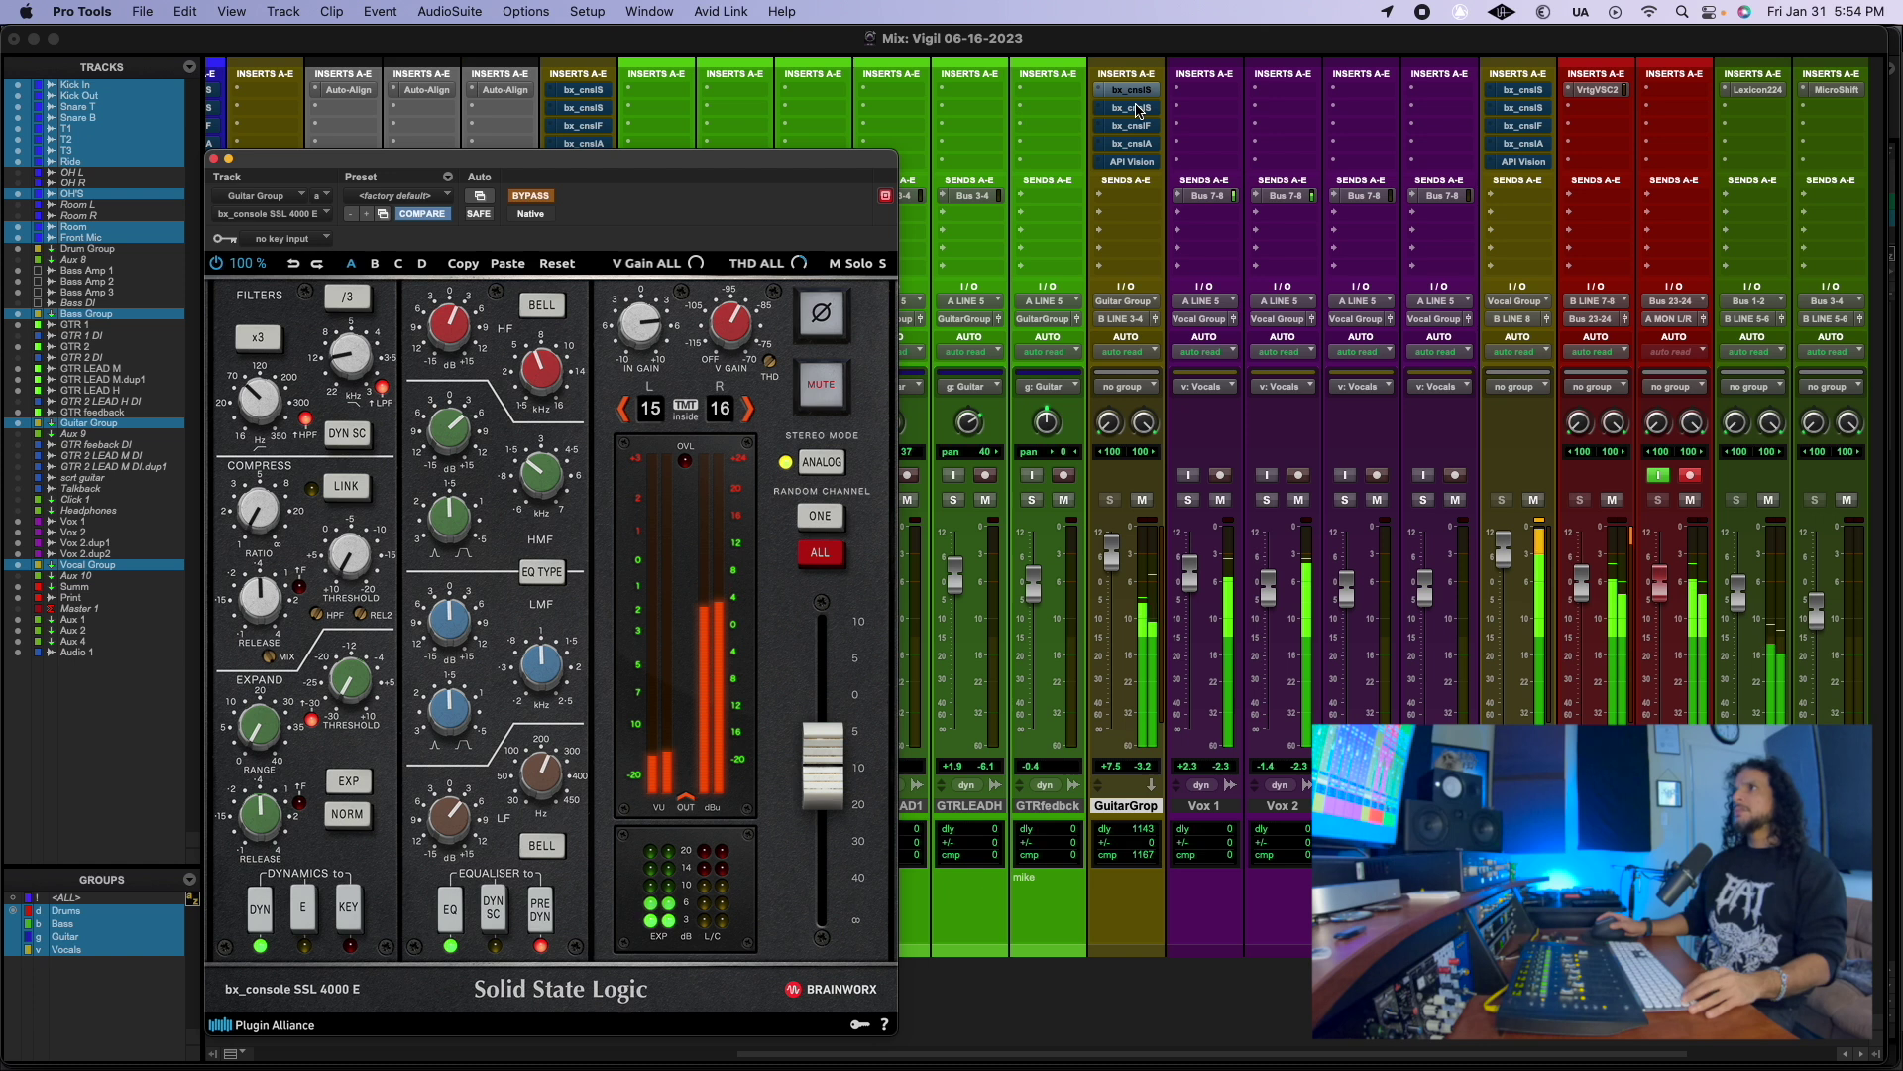
Step: Audition the bx_console SSL 9000 J on the Guitar Group by toggling its bypass twice, leaving it bypassed
left_click(1137, 111)
right_click(1137, 109)
left_click(1169, 117)
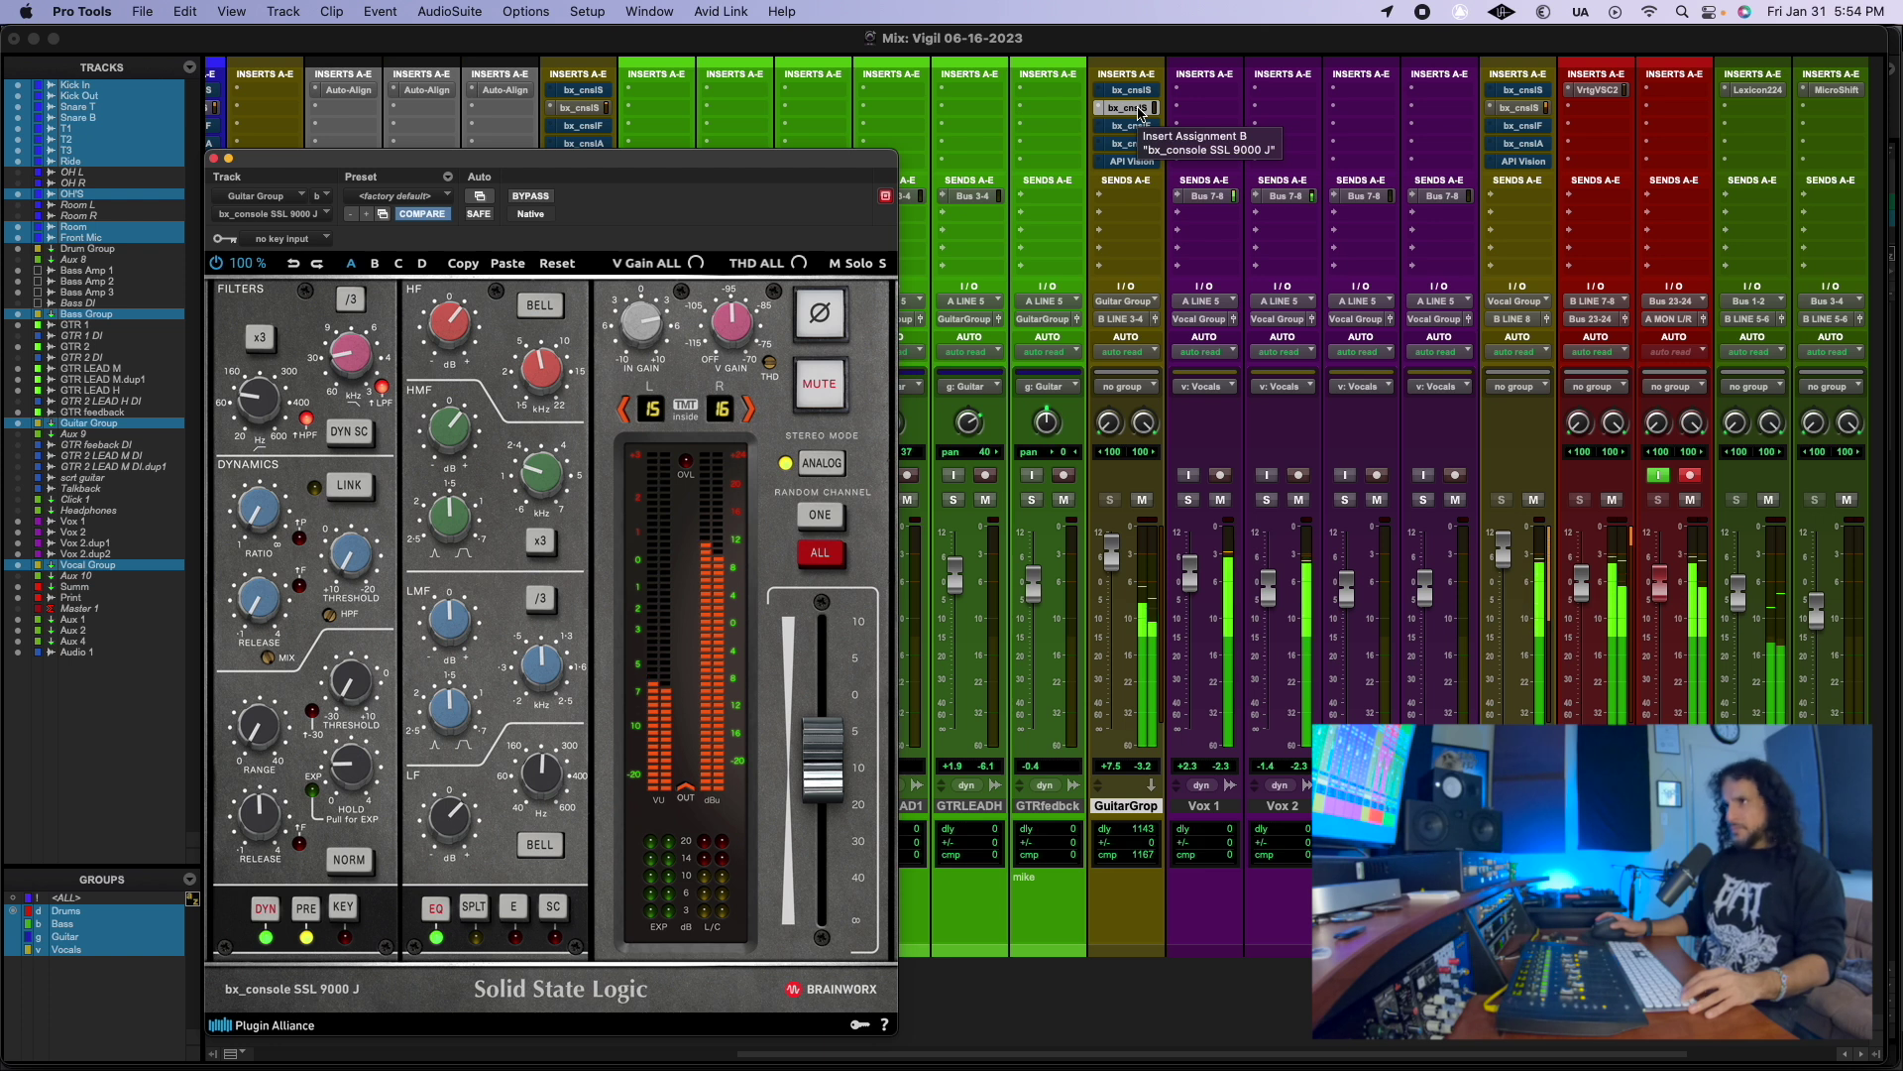
right_click(1137, 111)
left_click(1137, 113)
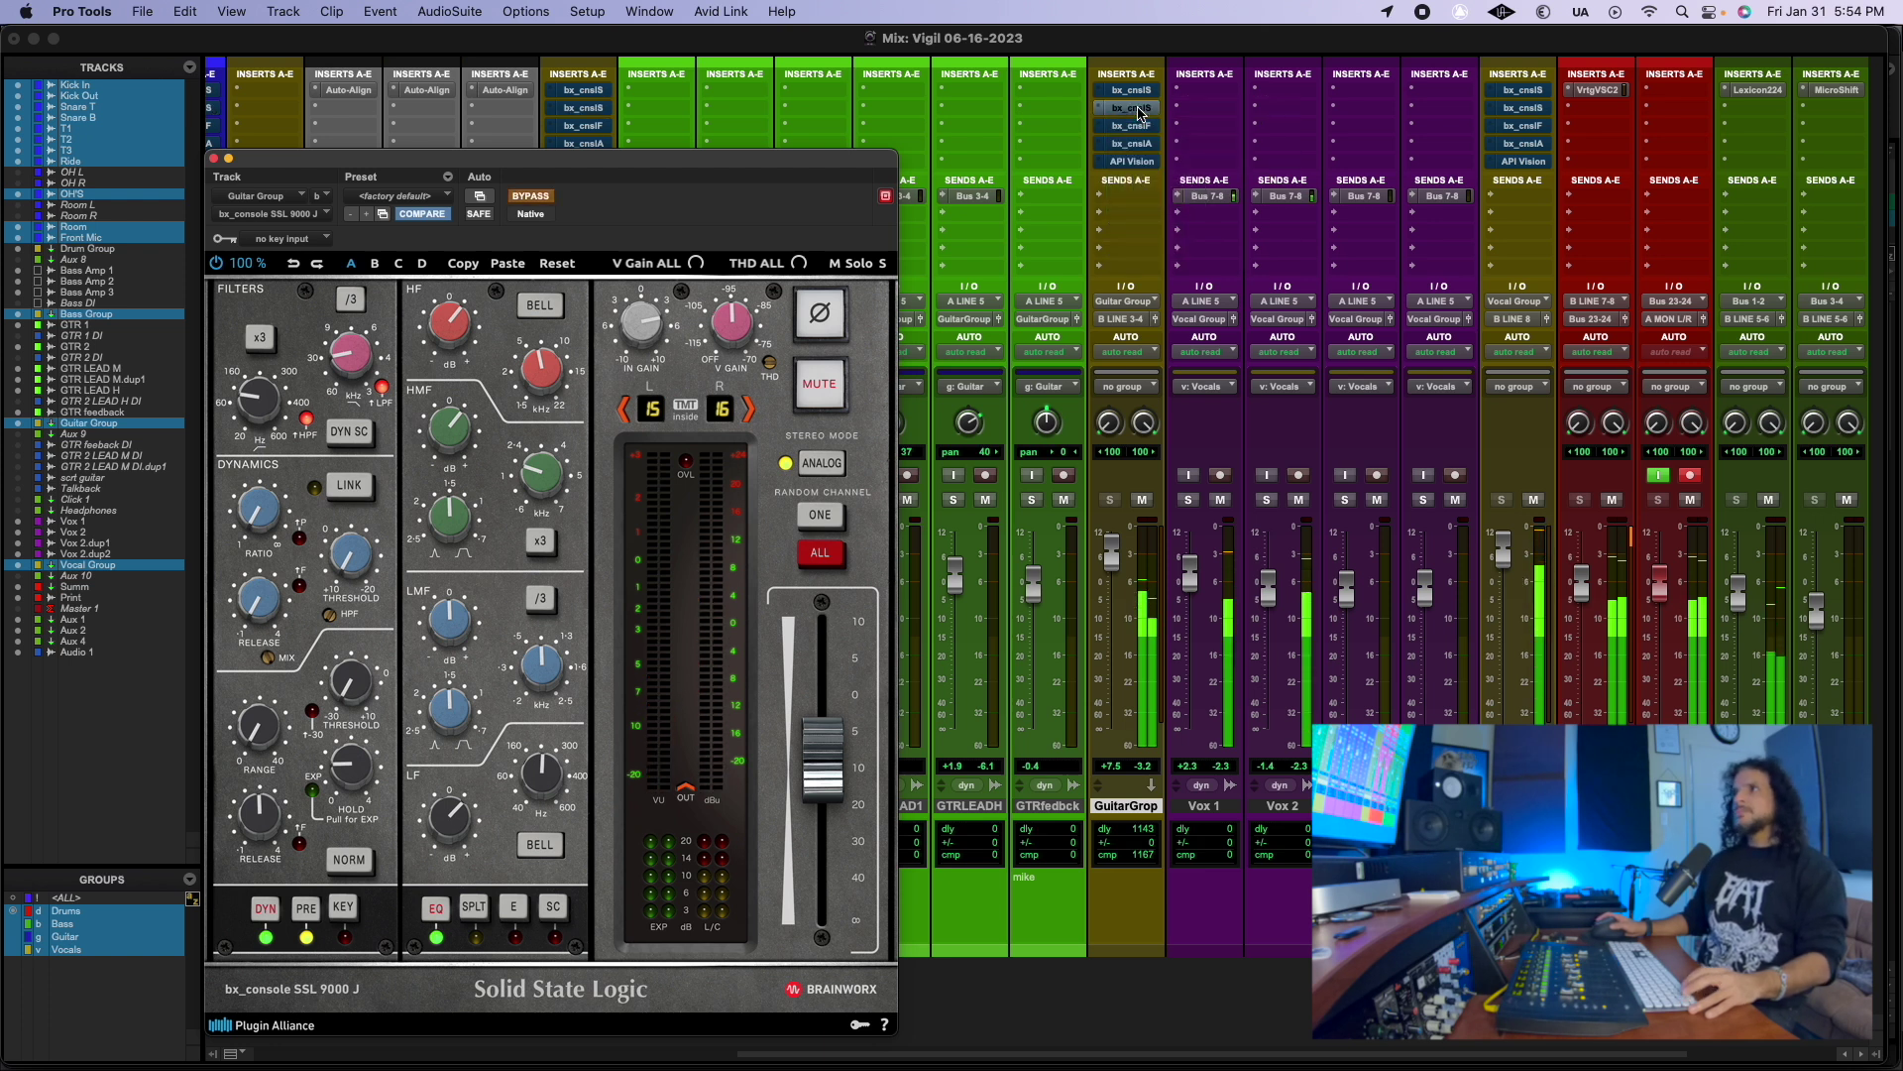
right_click(1137, 111)
left_click(1137, 113)
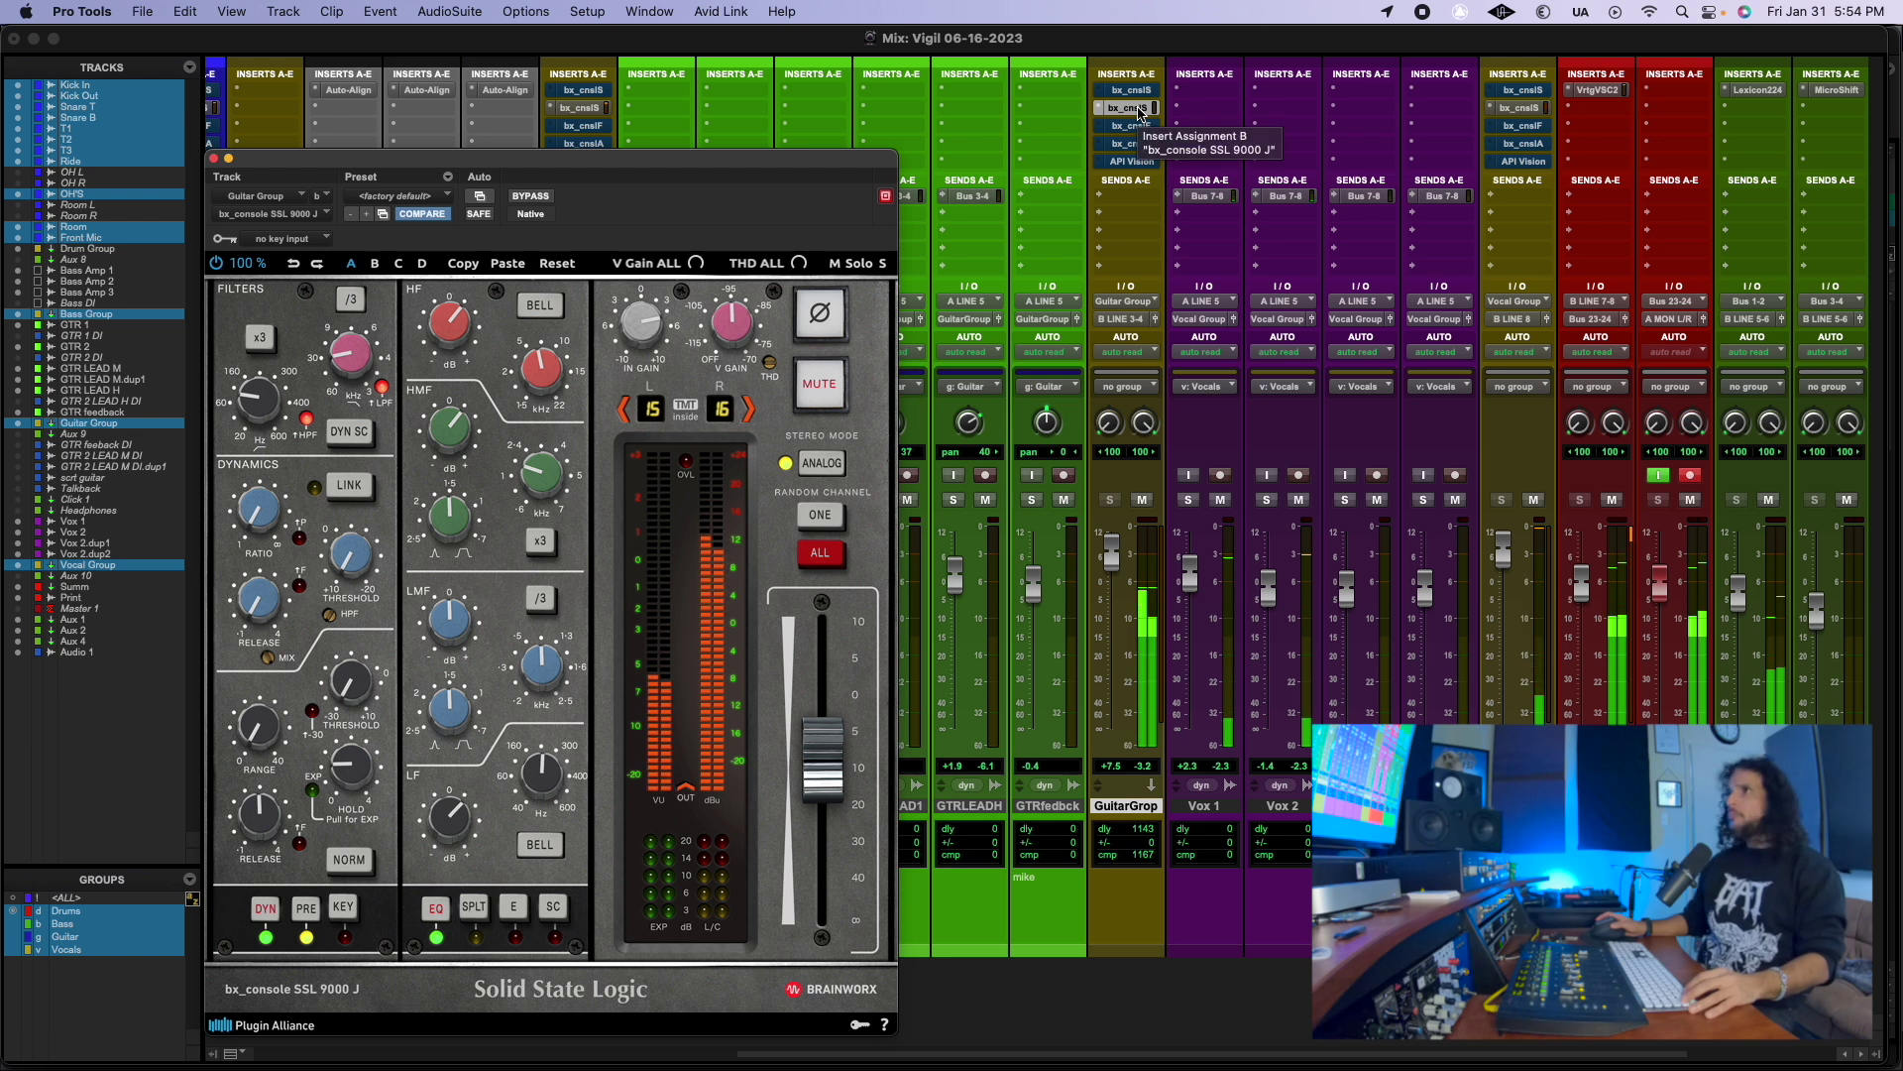
right_click(1137, 111)
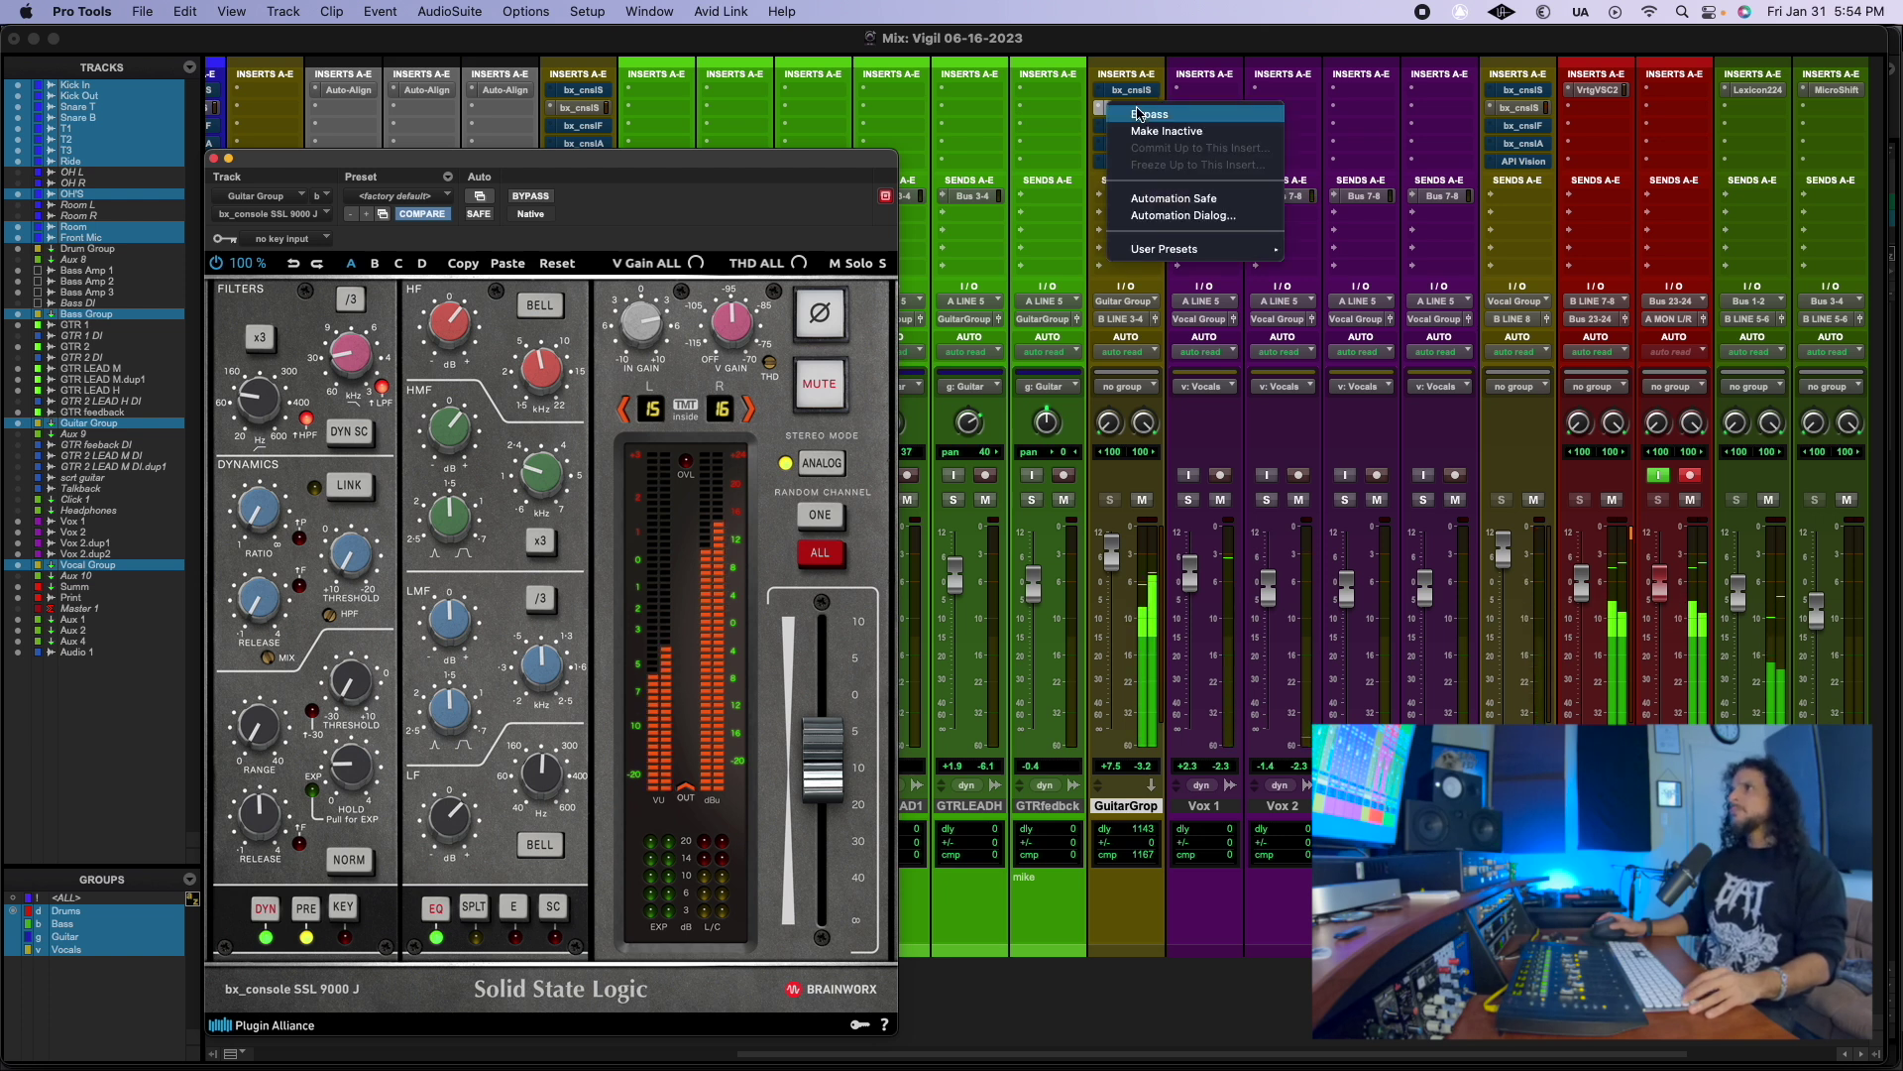
left_click(1148, 144)
Step: Audition the bx_console Focusrite SC on the Guitar Group by toggling its bypass twice, leaving it bypassed
left_click(1145, 127)
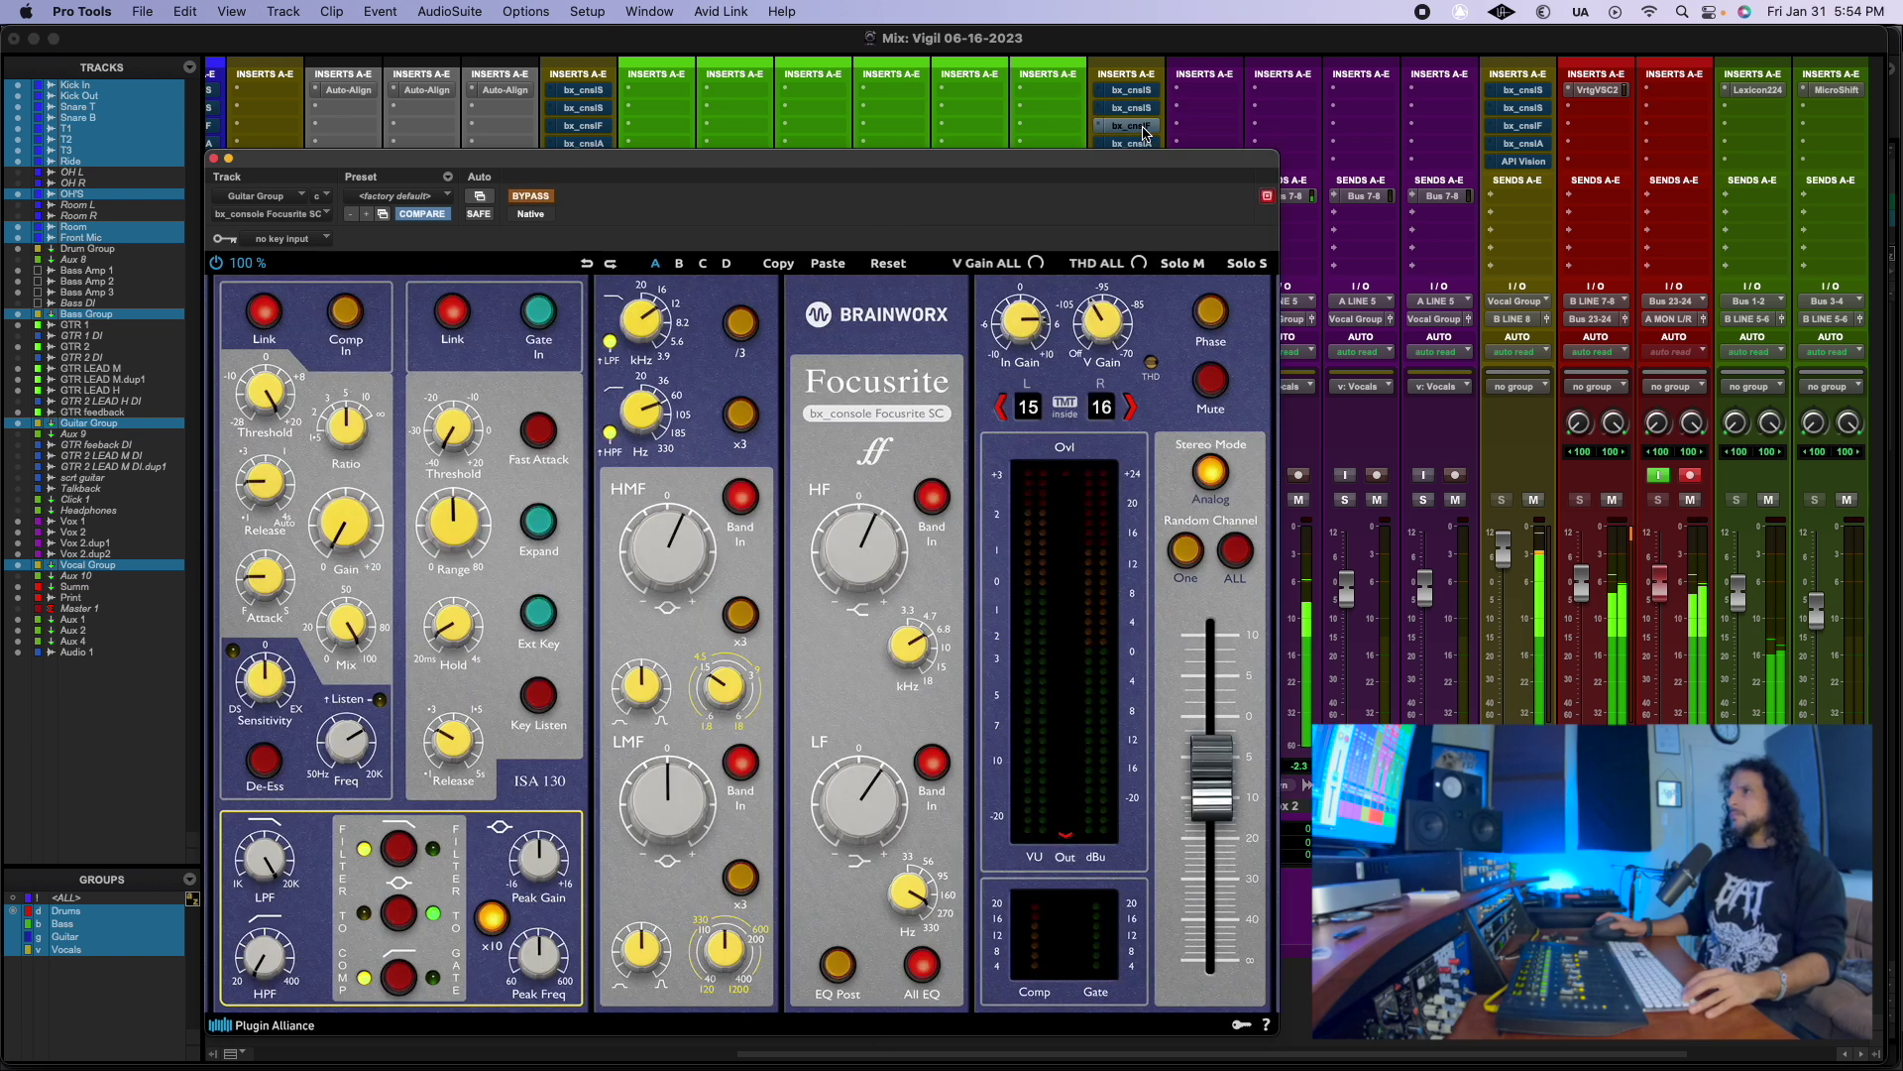
right_click(1143, 130)
left_click(1145, 132)
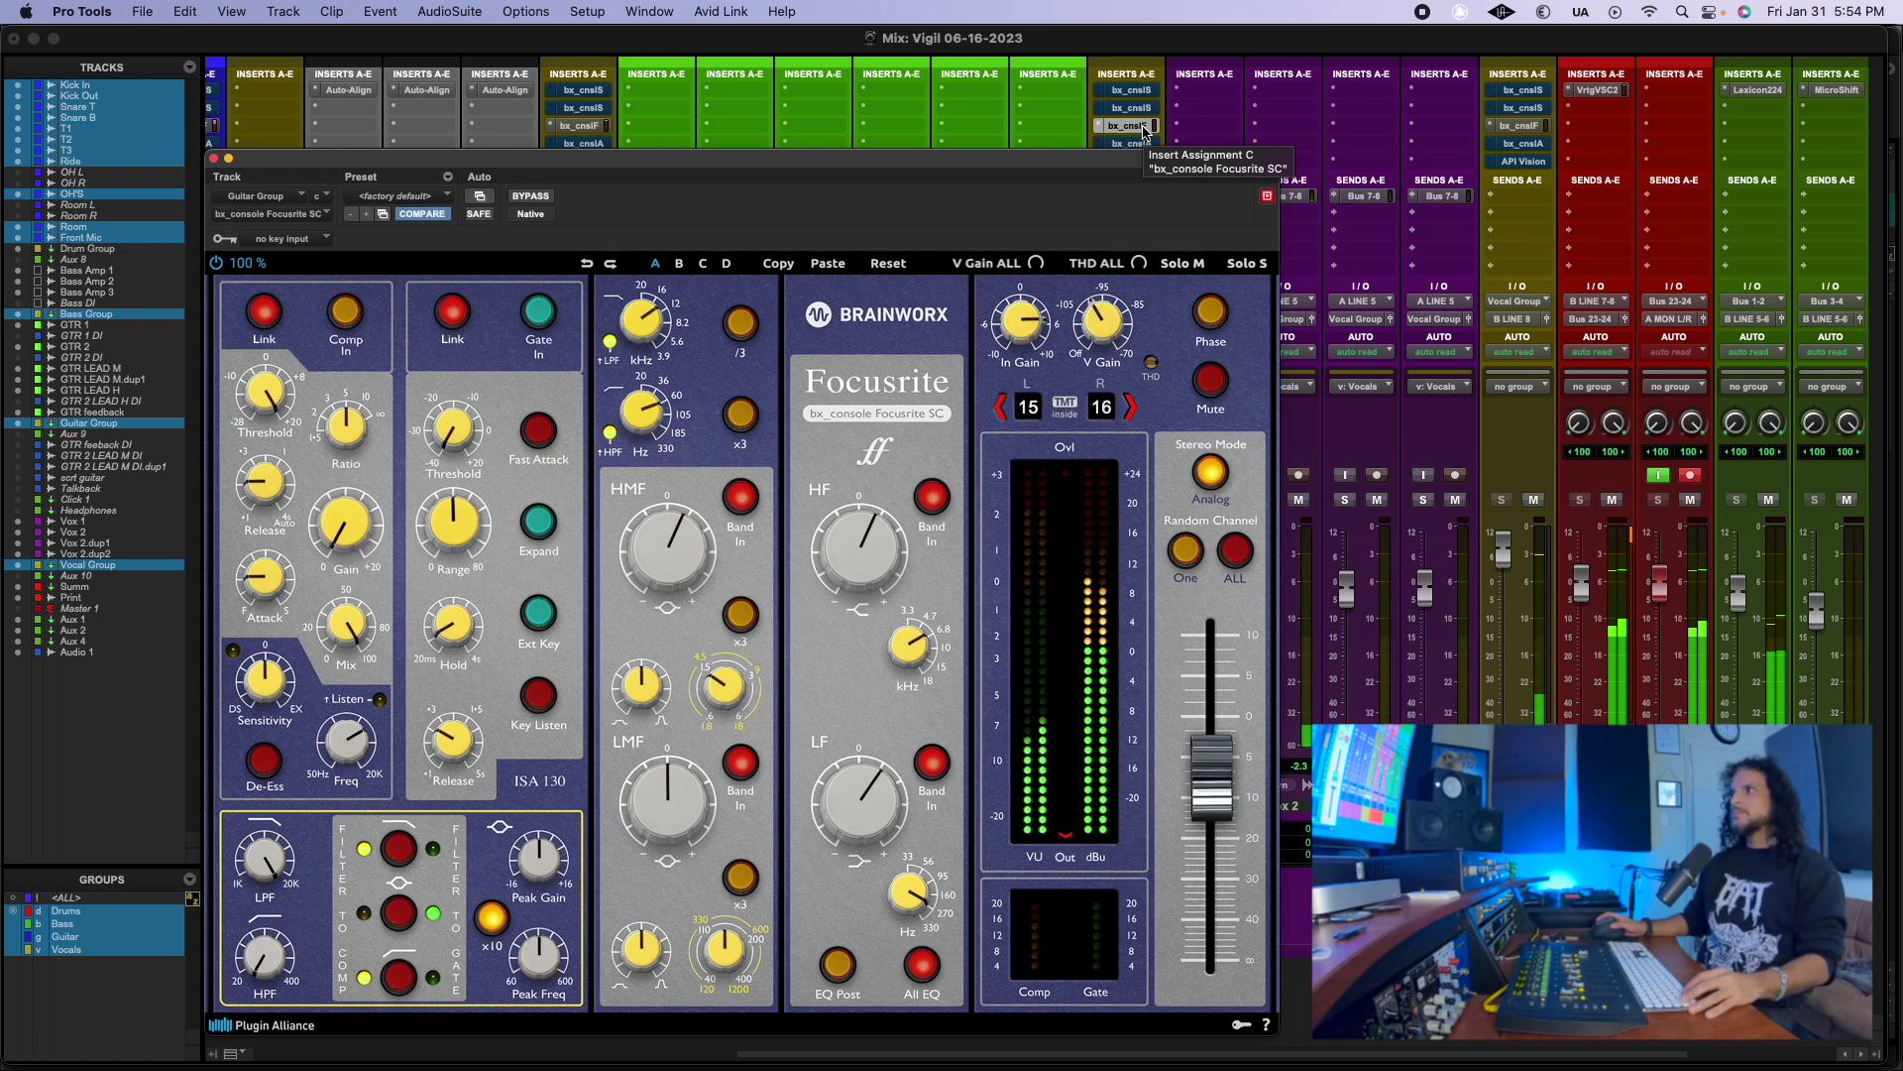
right_click(1143, 129)
left_click(1145, 132)
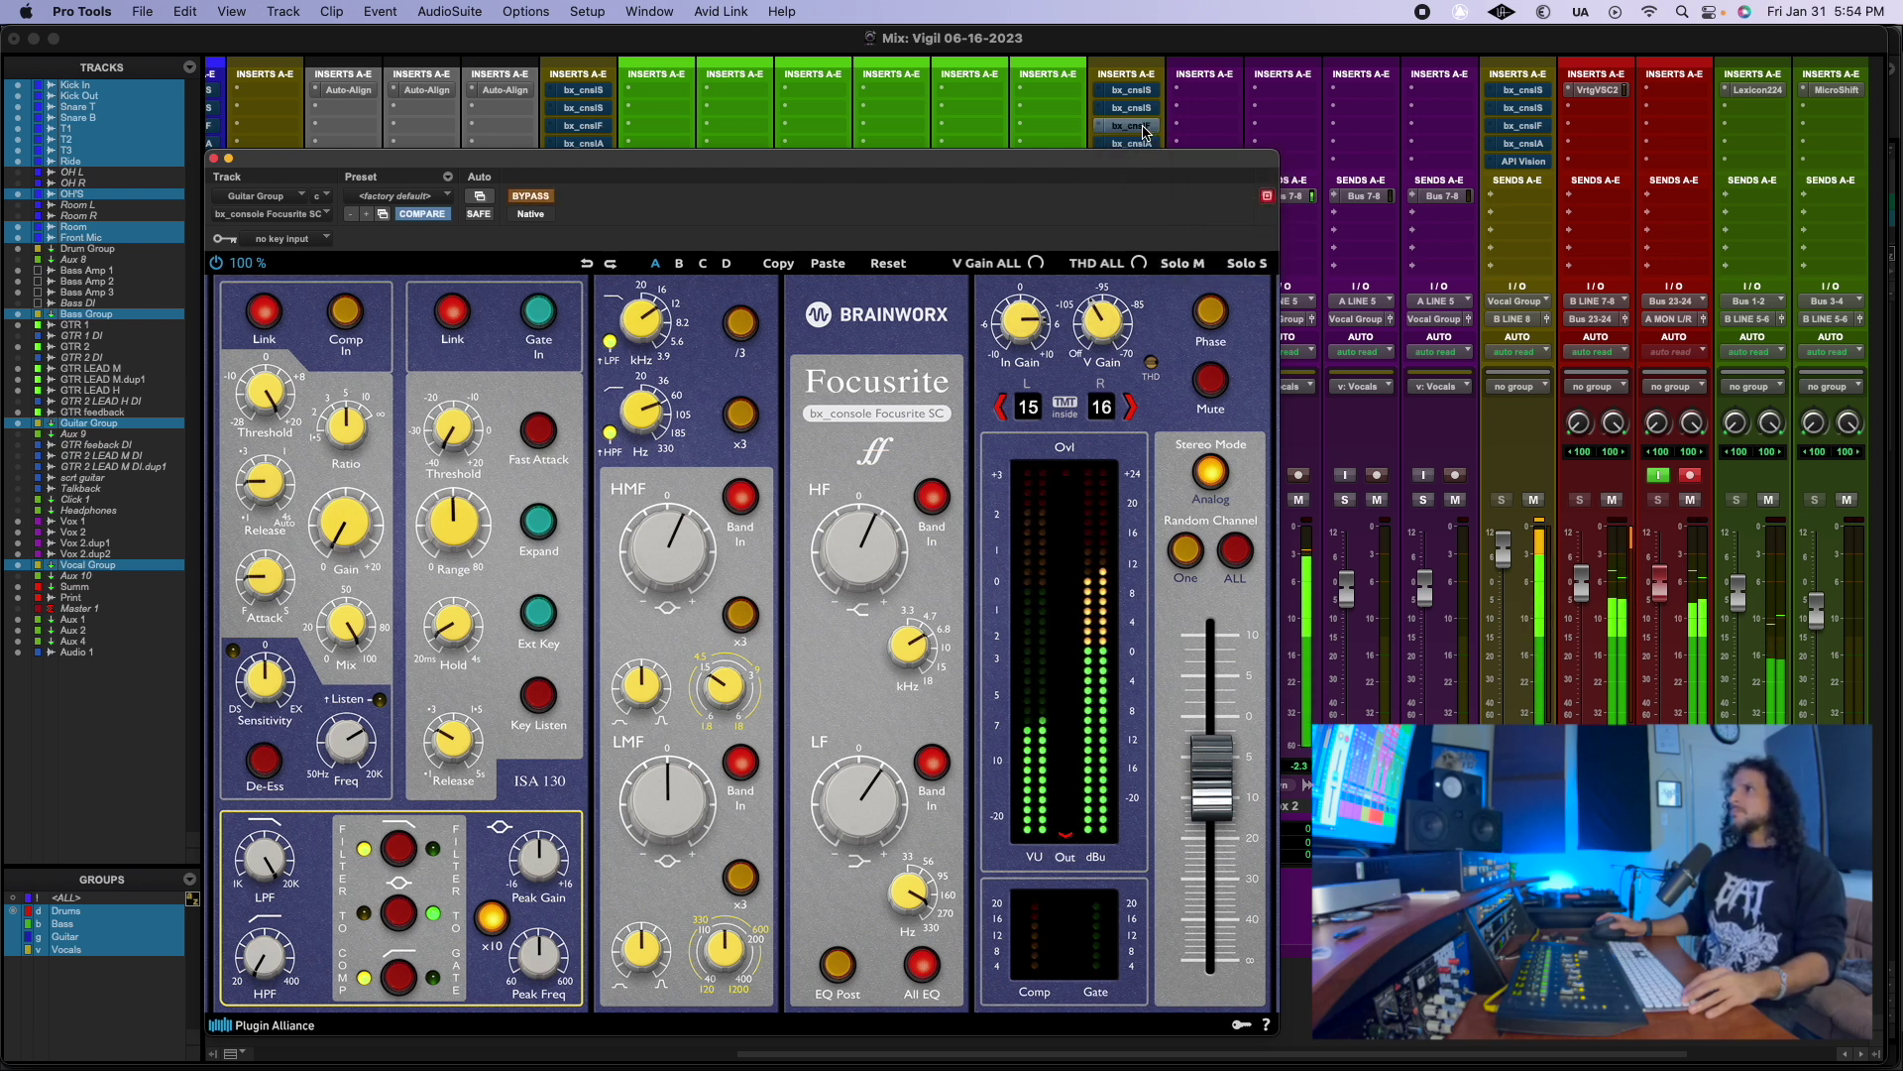
right_click(1145, 132)
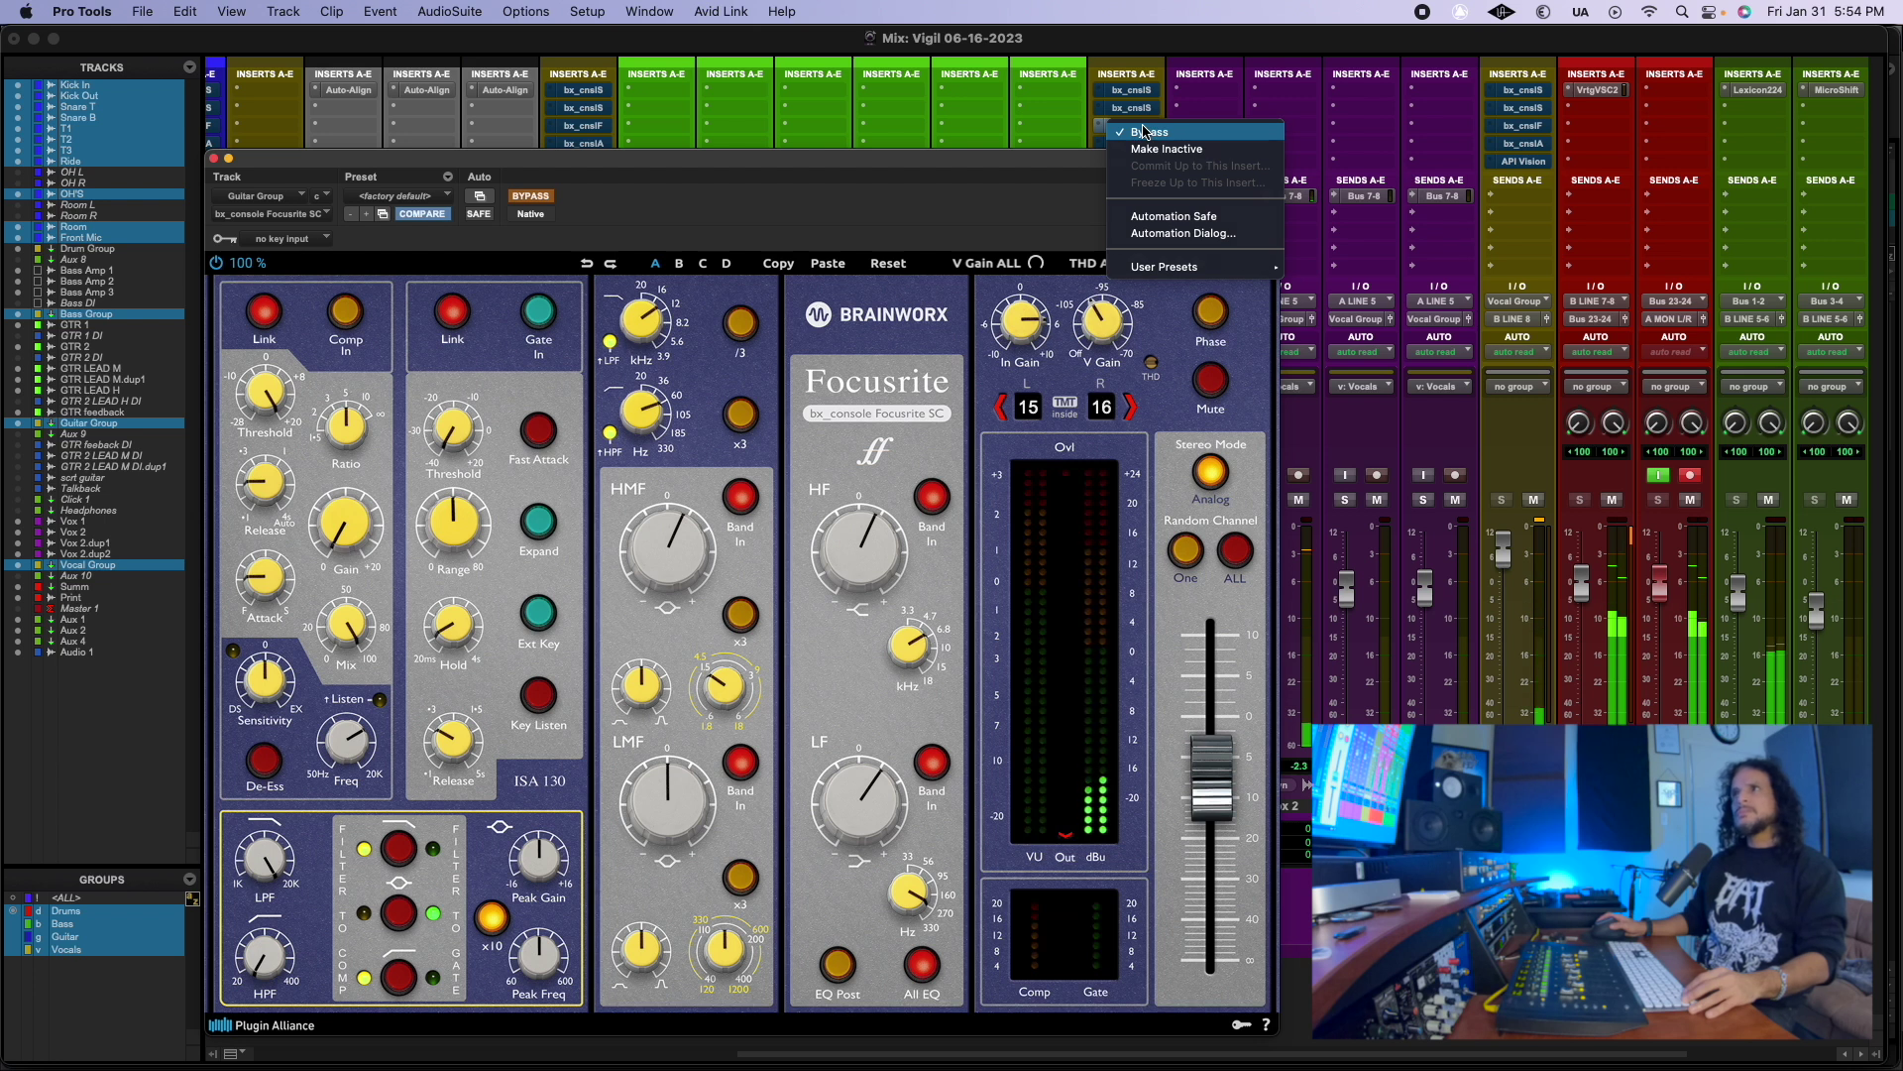
left_click(1145, 132)
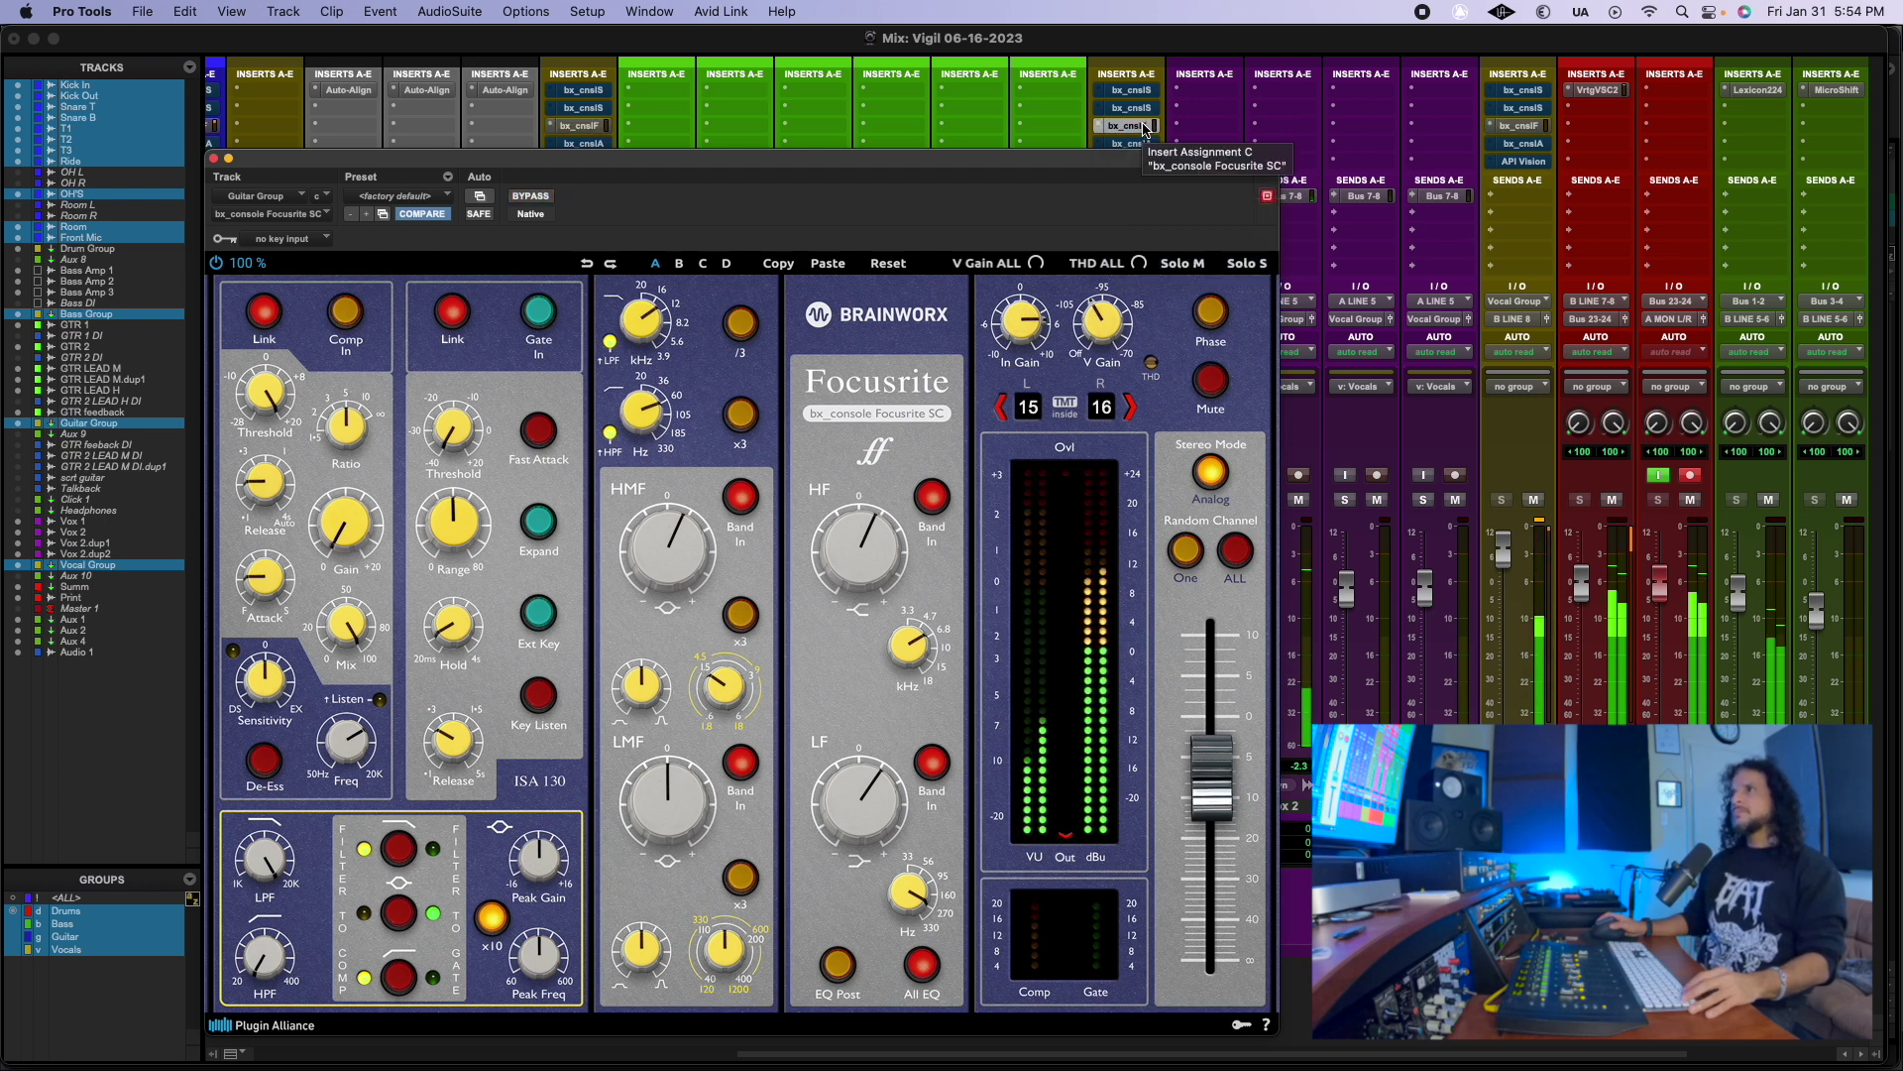
right_click(1145, 129)
left_click(1147, 134)
Step: Audition the bx_console AMEK 9099 on the Guitar Group by toggling its bypass during playback, leaving it bypassed
left_click(1147, 145)
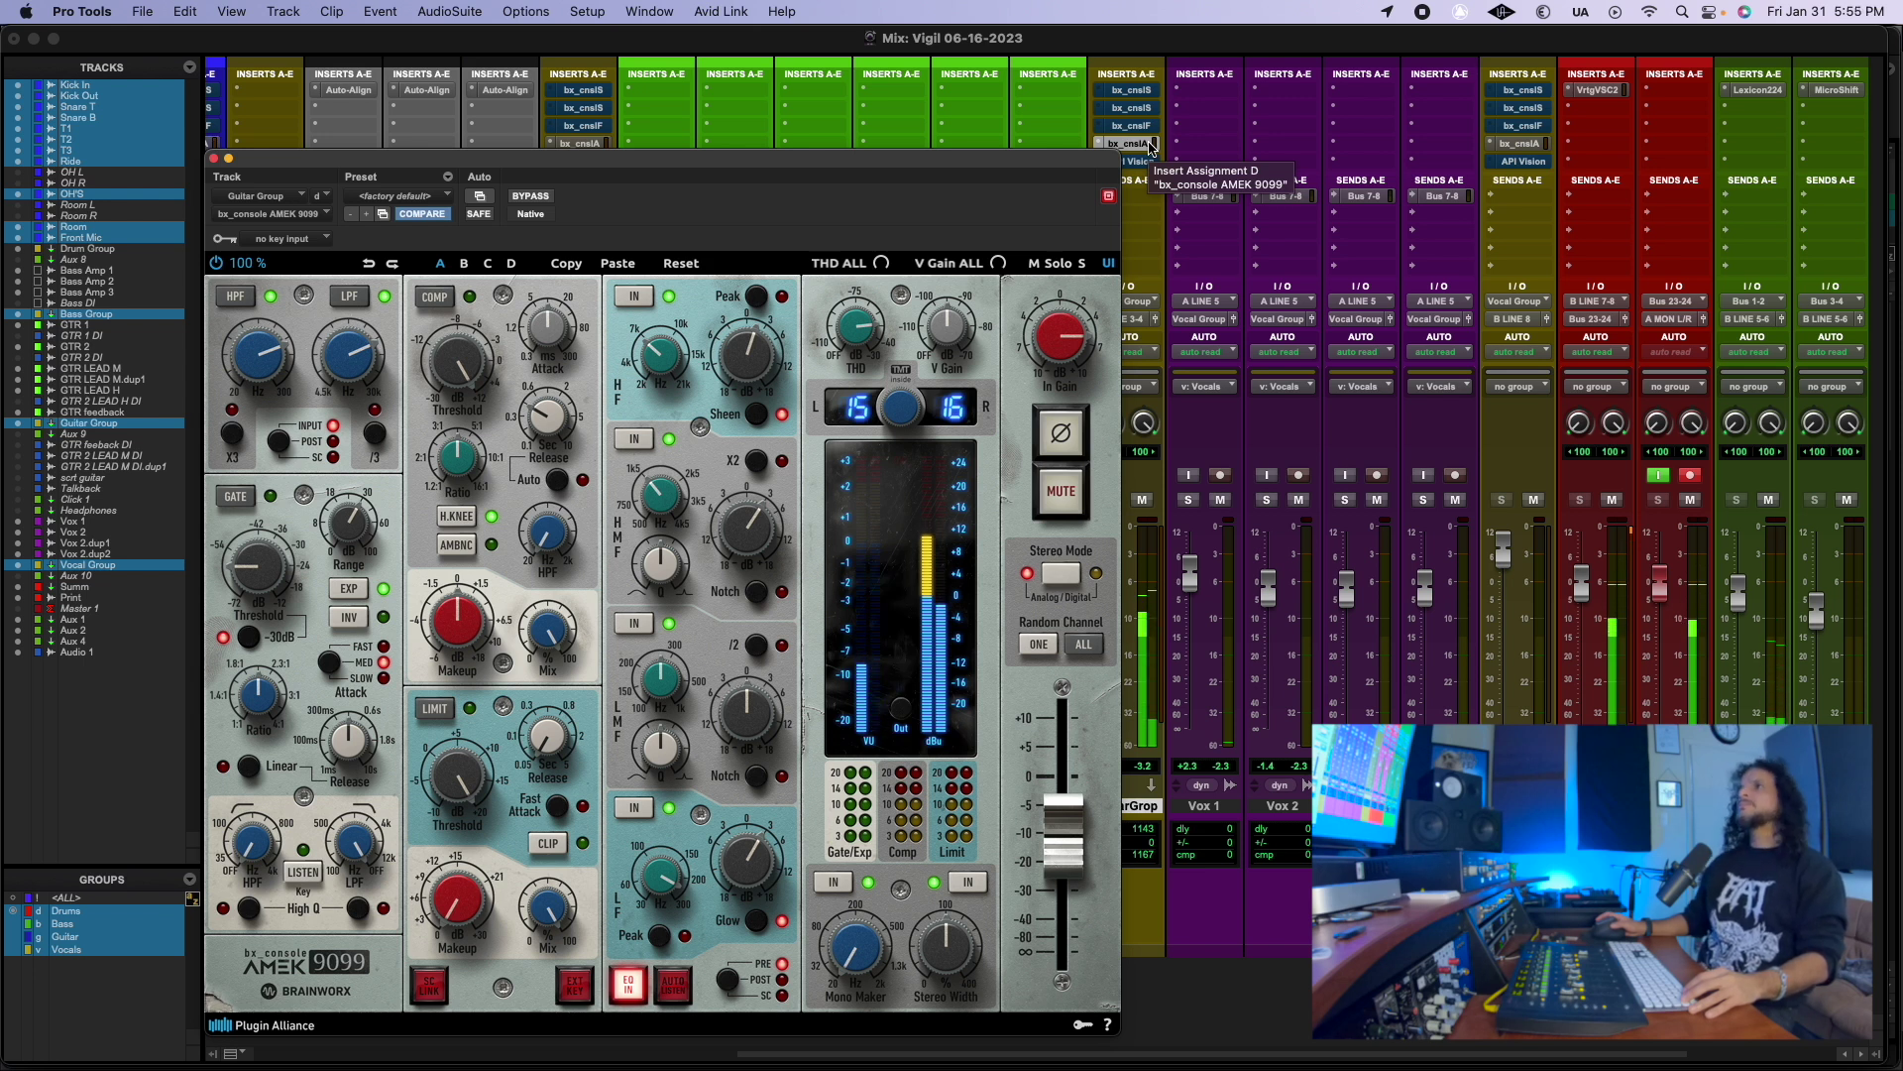
left_click(1150, 149, "super")
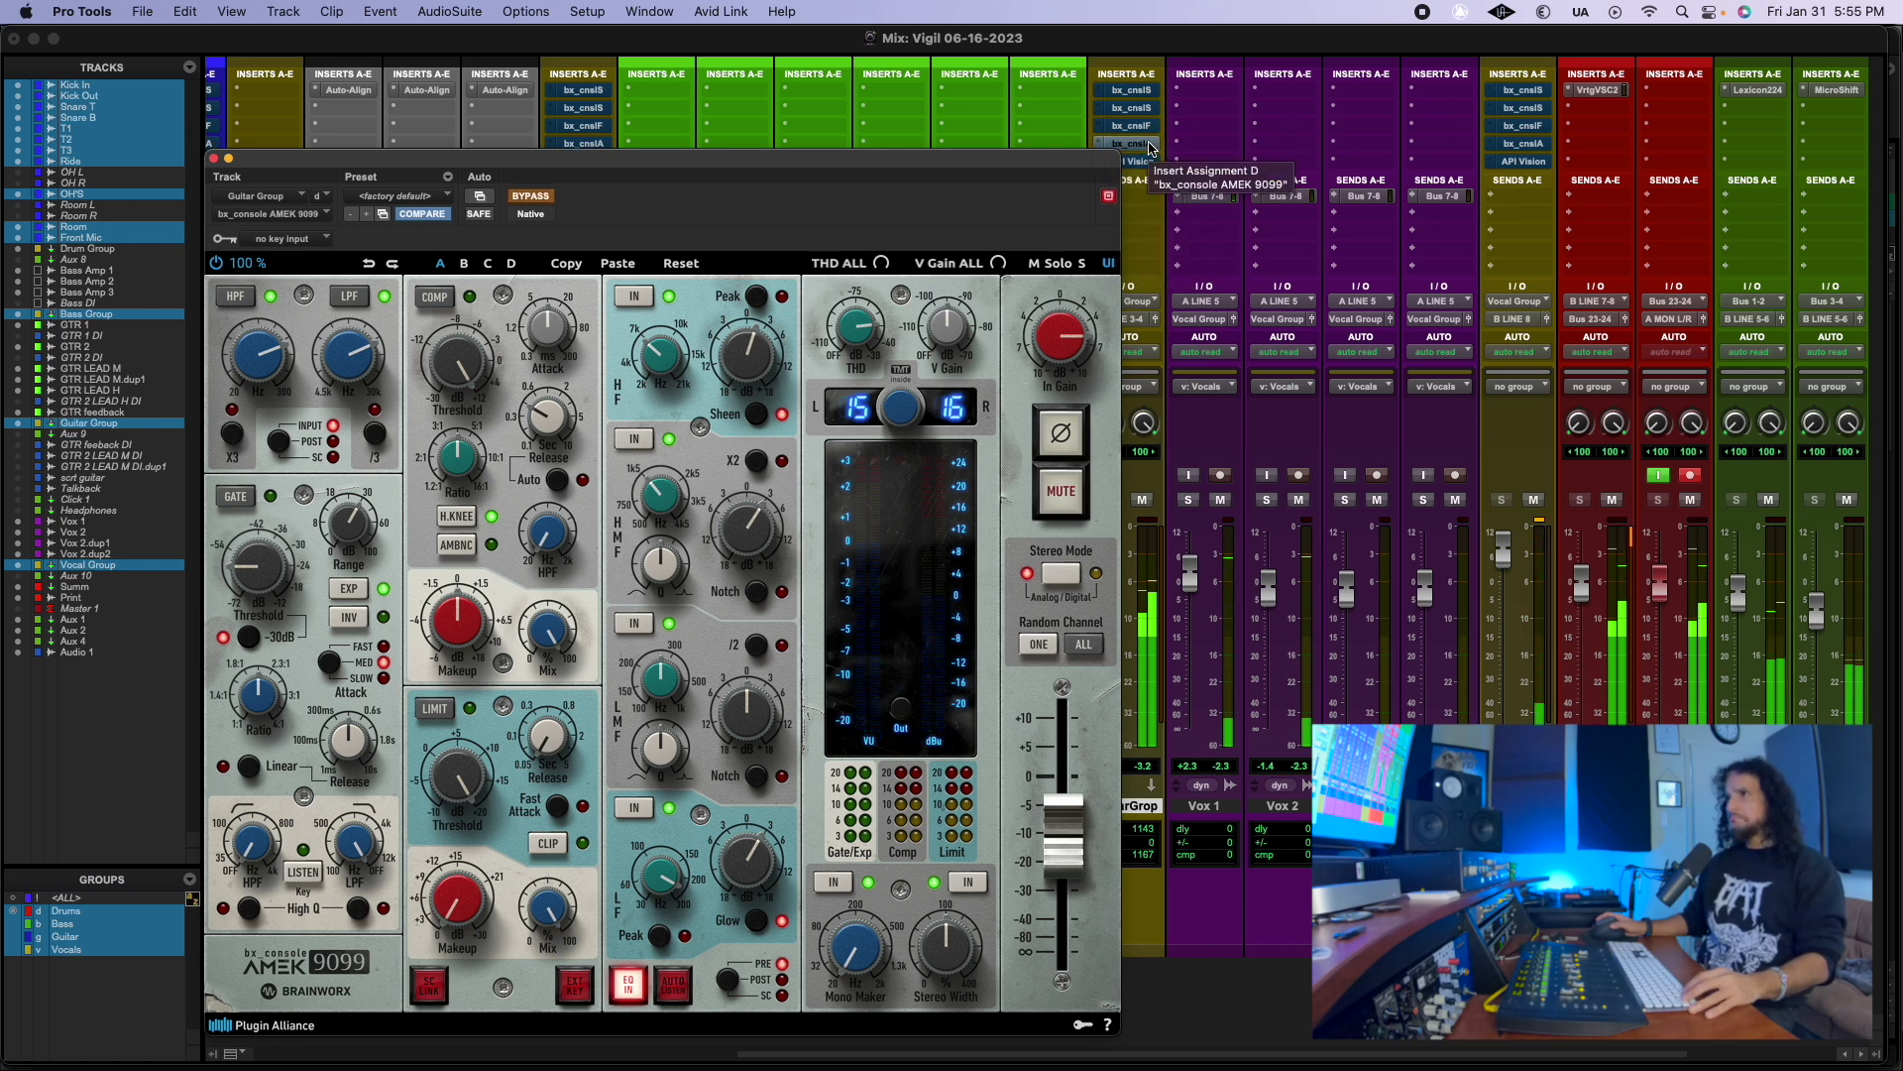
left_click(1150, 149, "super")
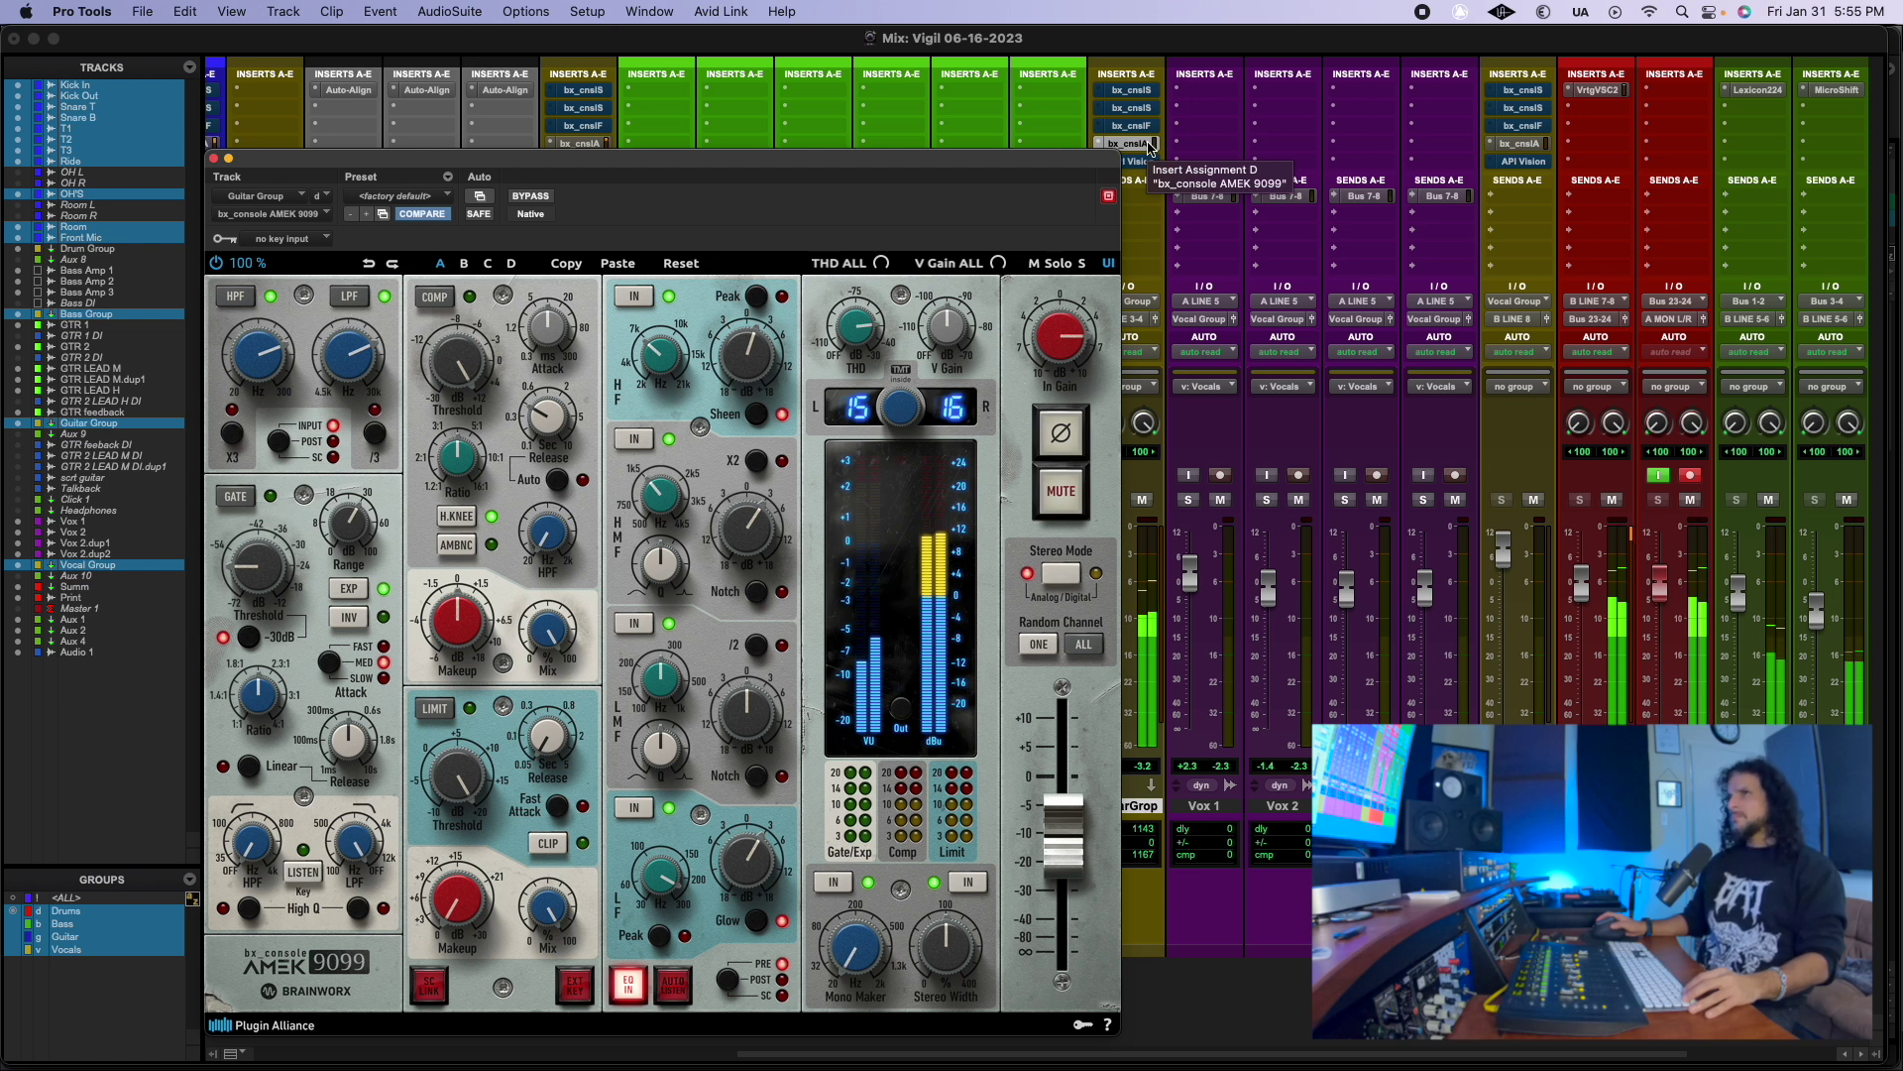
right_click(1150, 149)
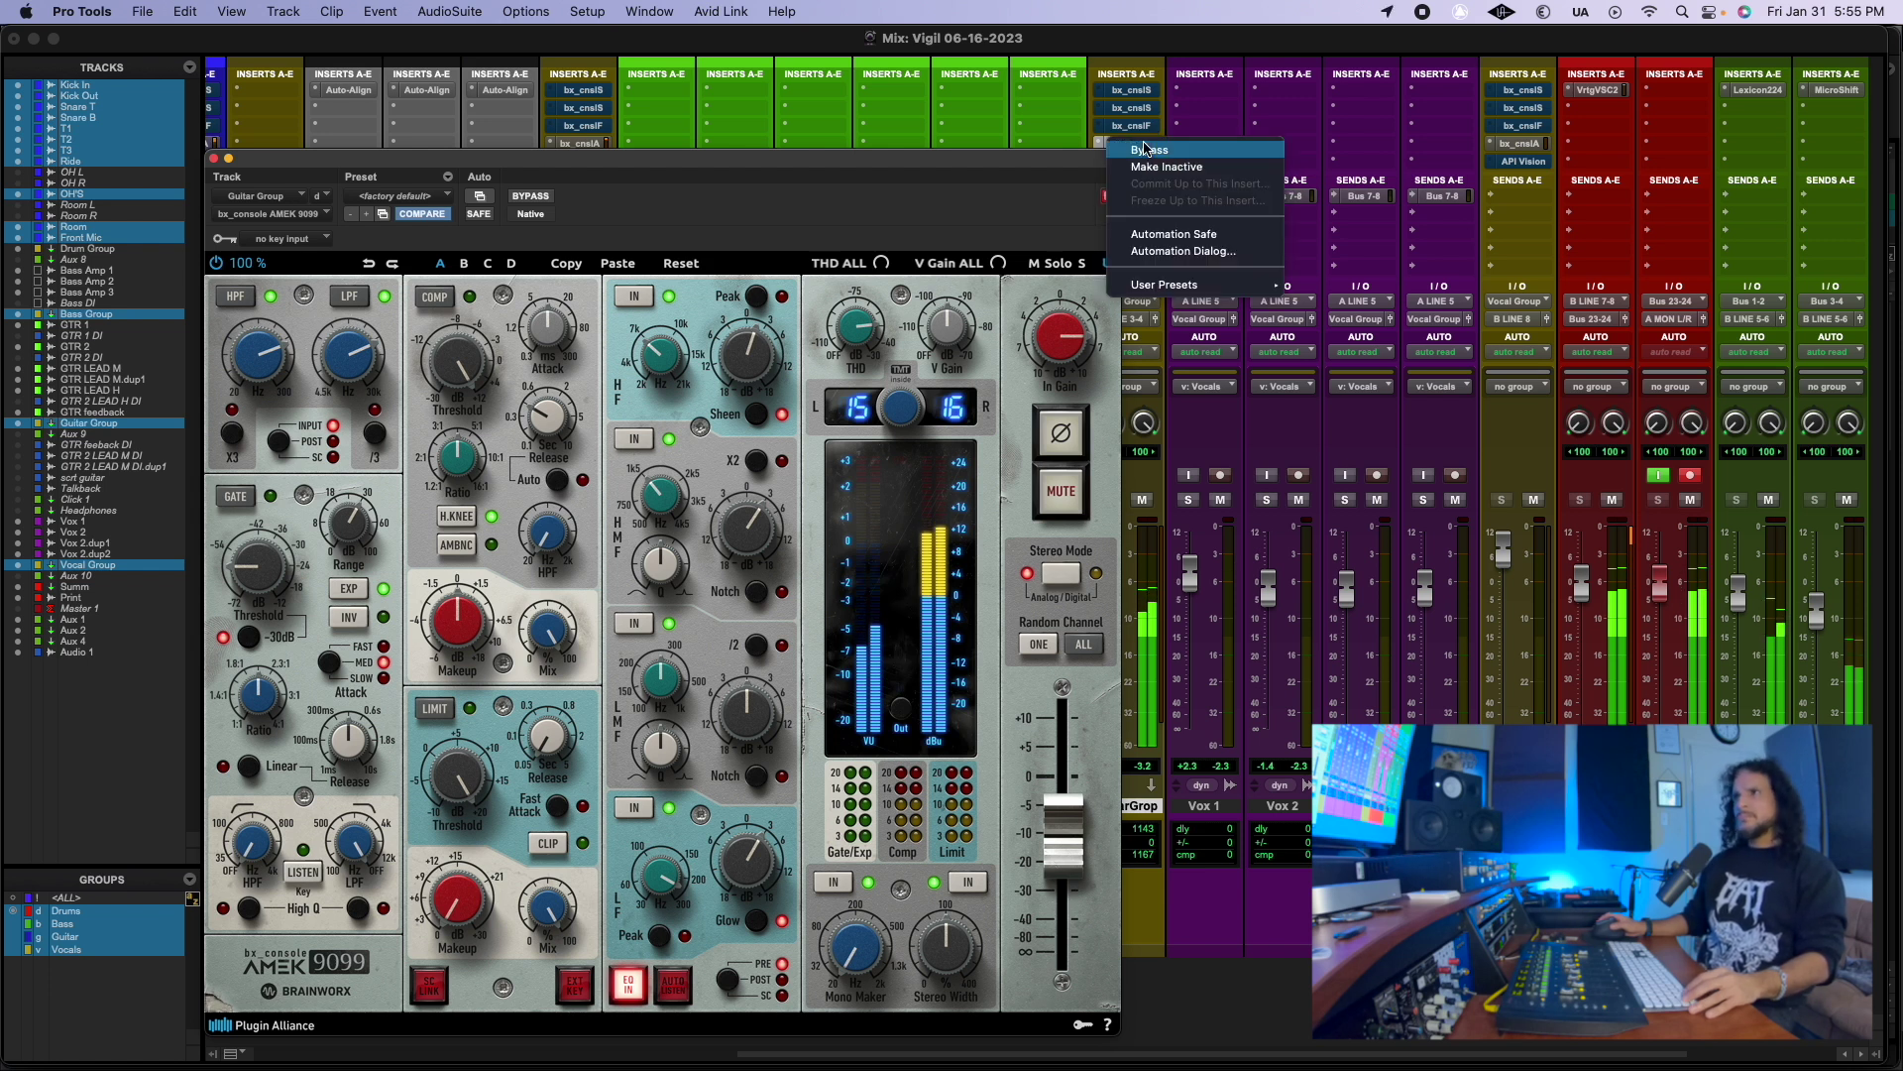
left_click(1152, 150)
Step: Audition the API Vision Channel Strip on the Guitar Group by switching it on and off twice, leaving it bypassed
left_click(1150, 162)
right_click(1153, 166)
left_click(1155, 173)
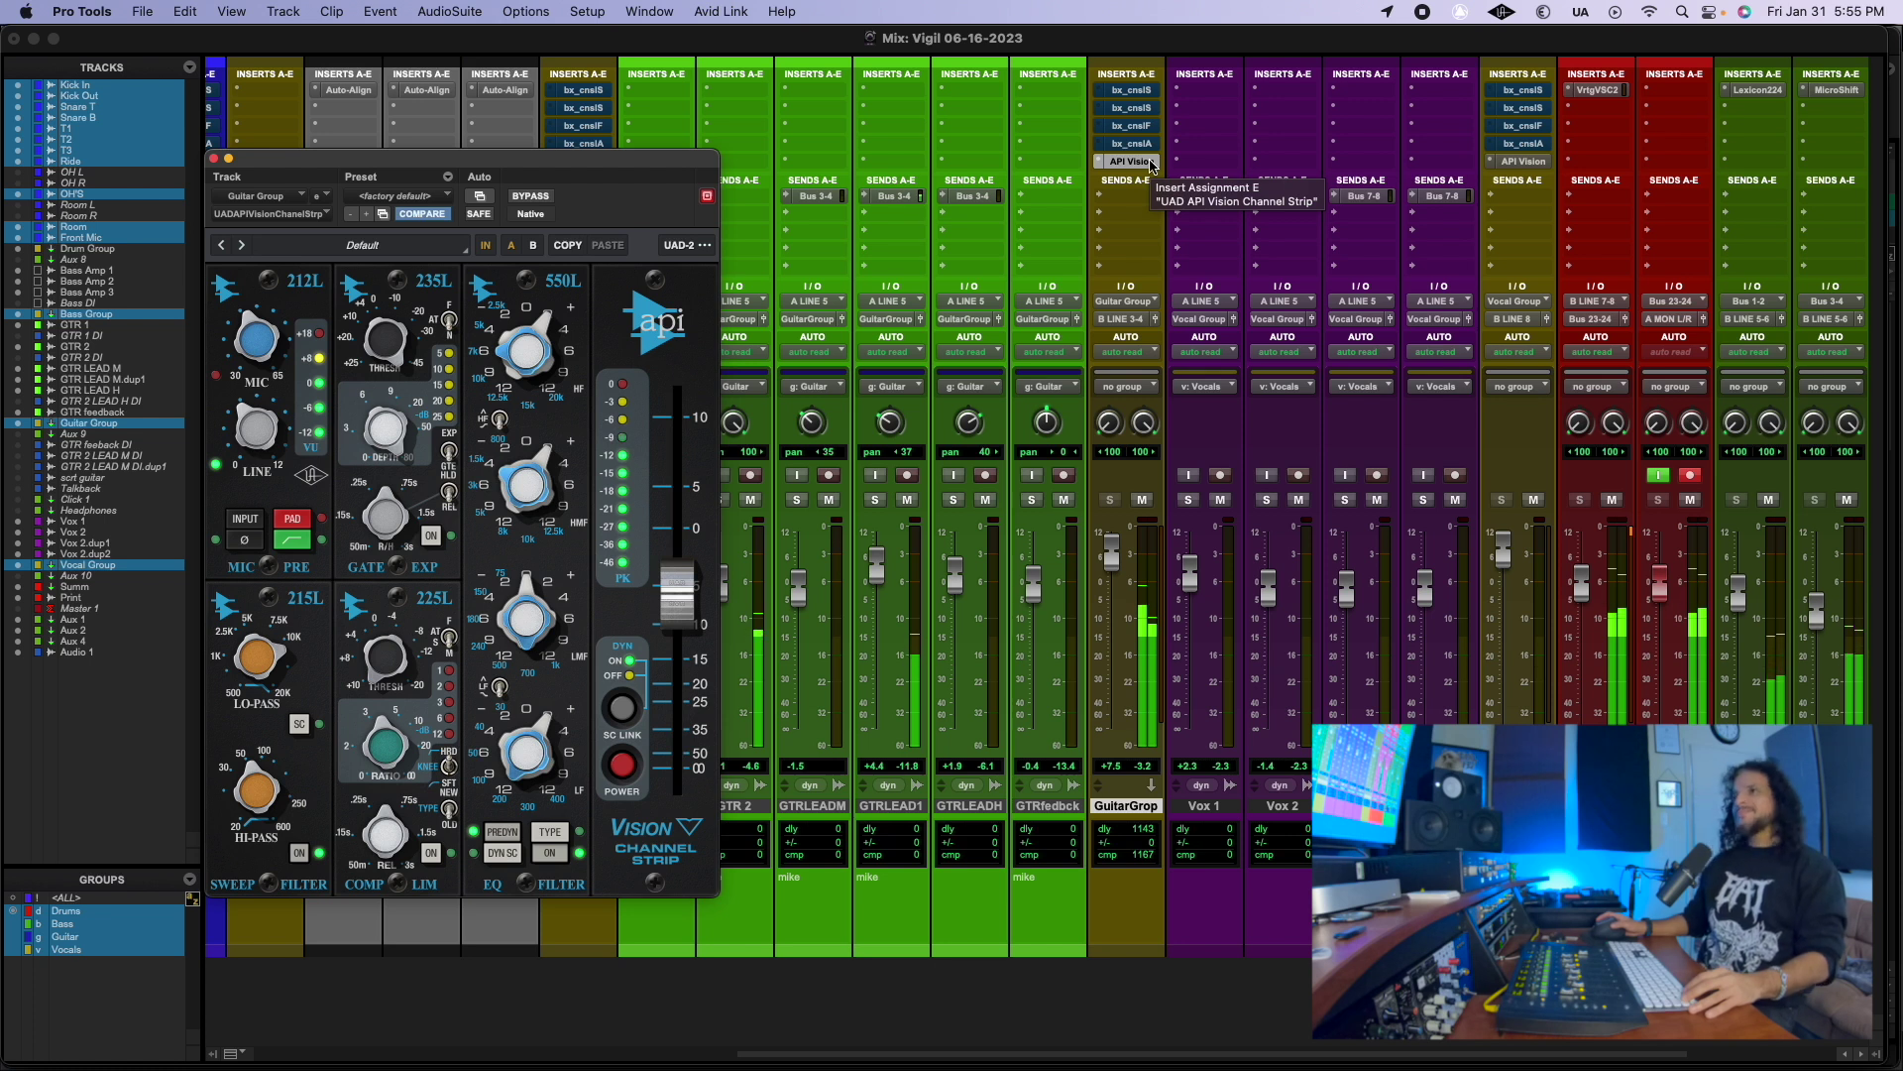
right_click(1150, 164)
left_click(1155, 172)
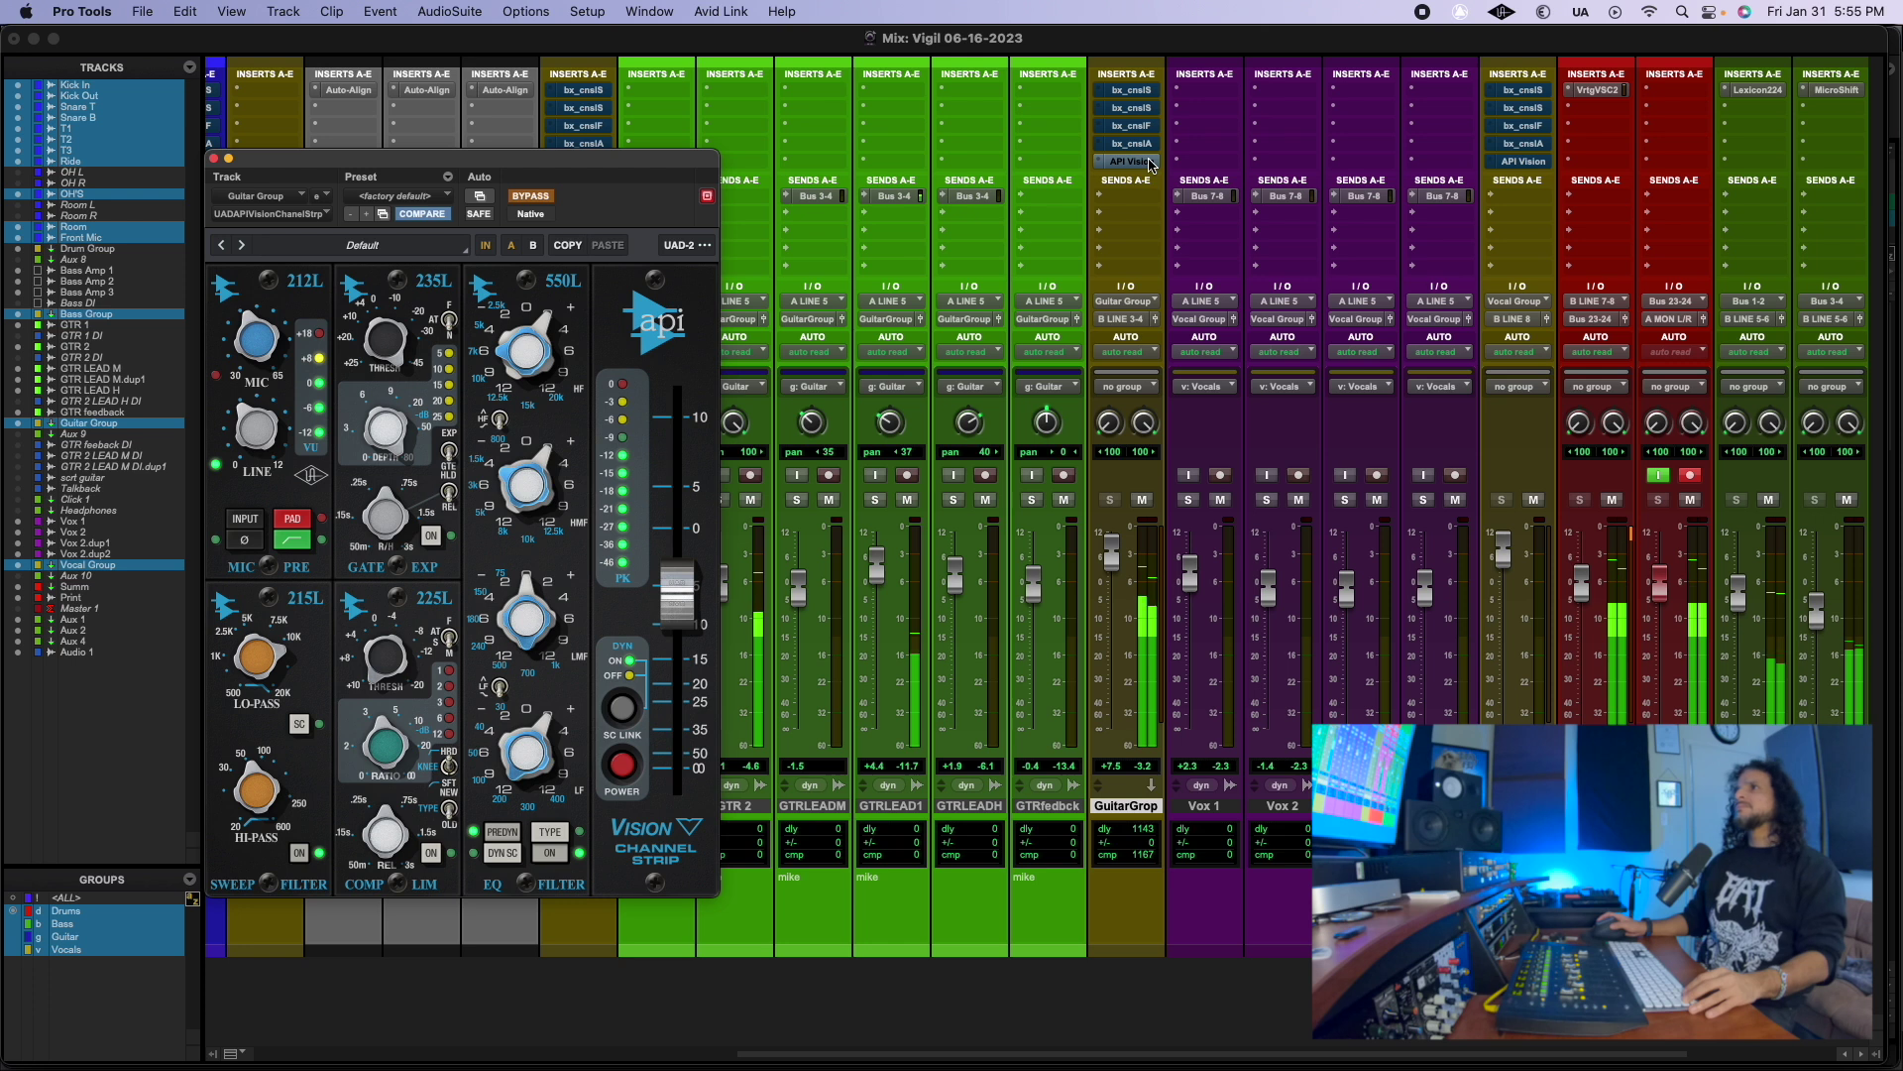
right_click(1150, 164)
left_click(1150, 166)
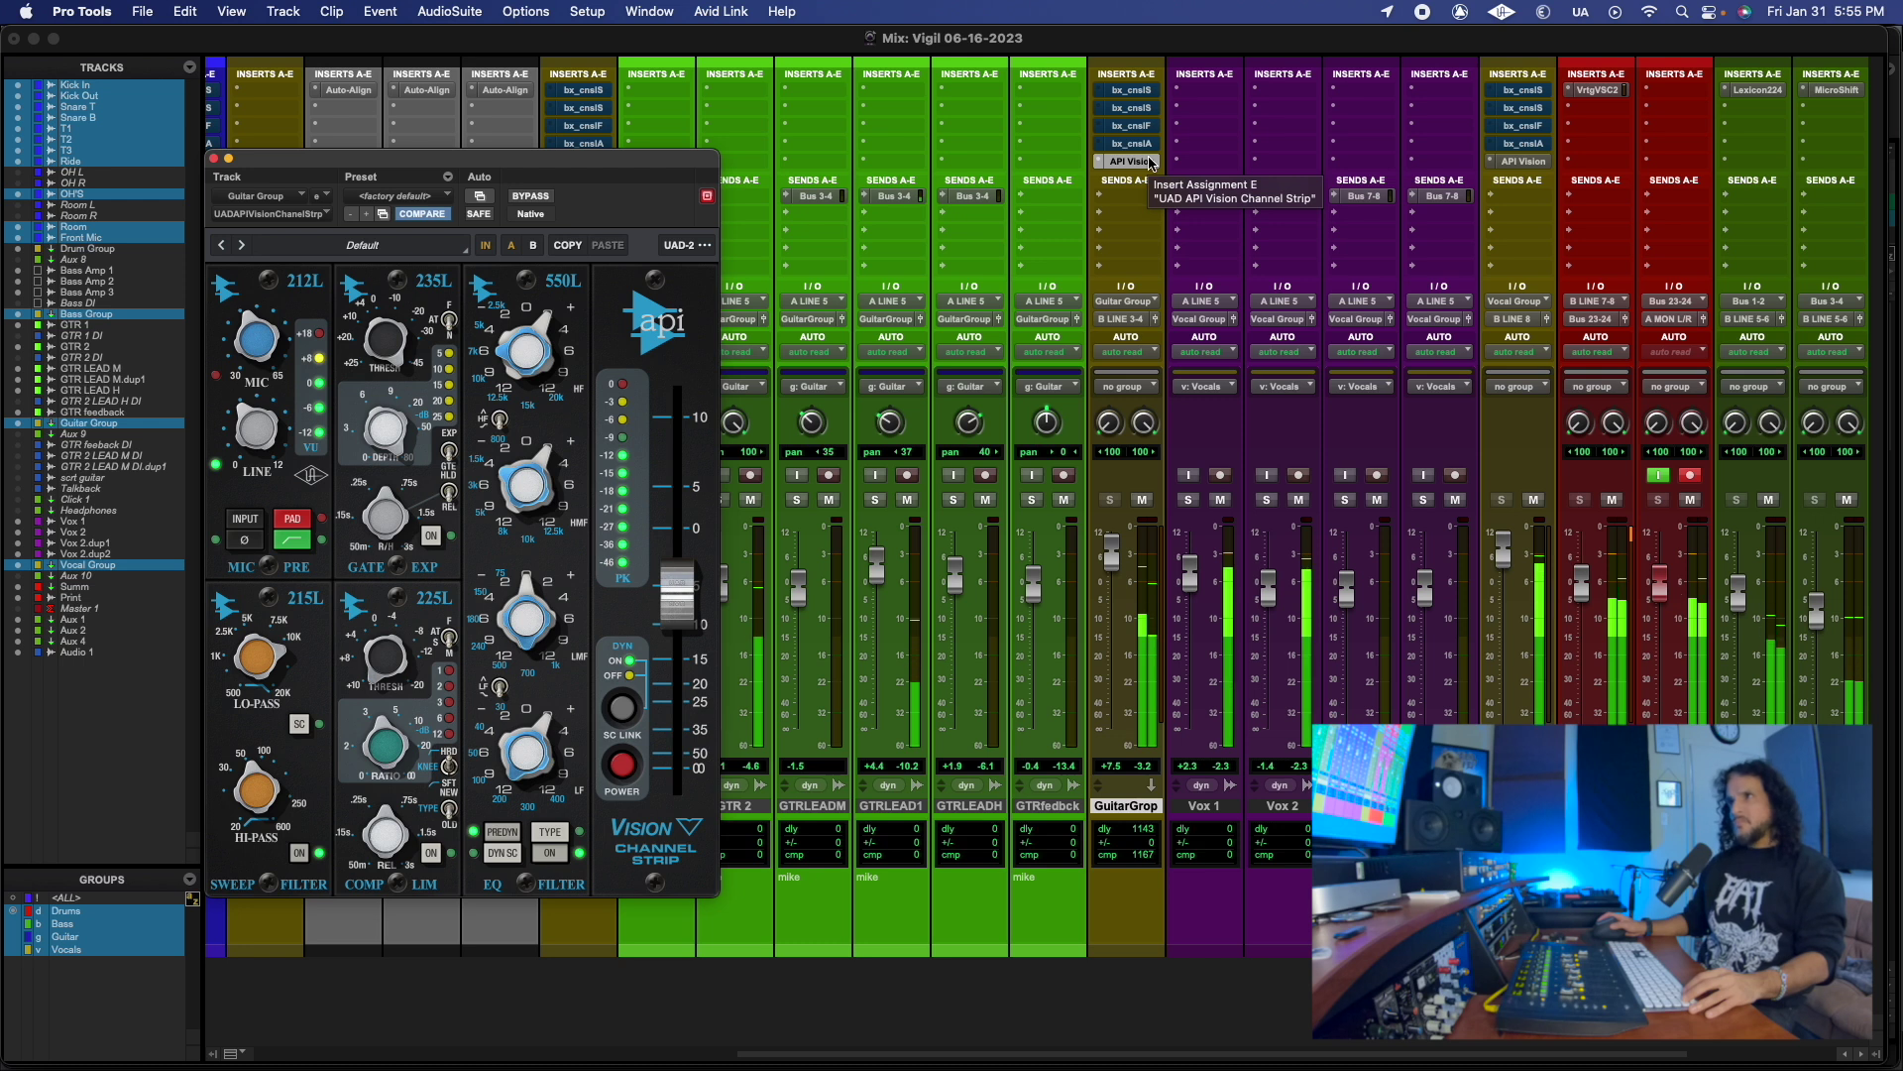
right_click(1150, 165)
left_click(1152, 168)
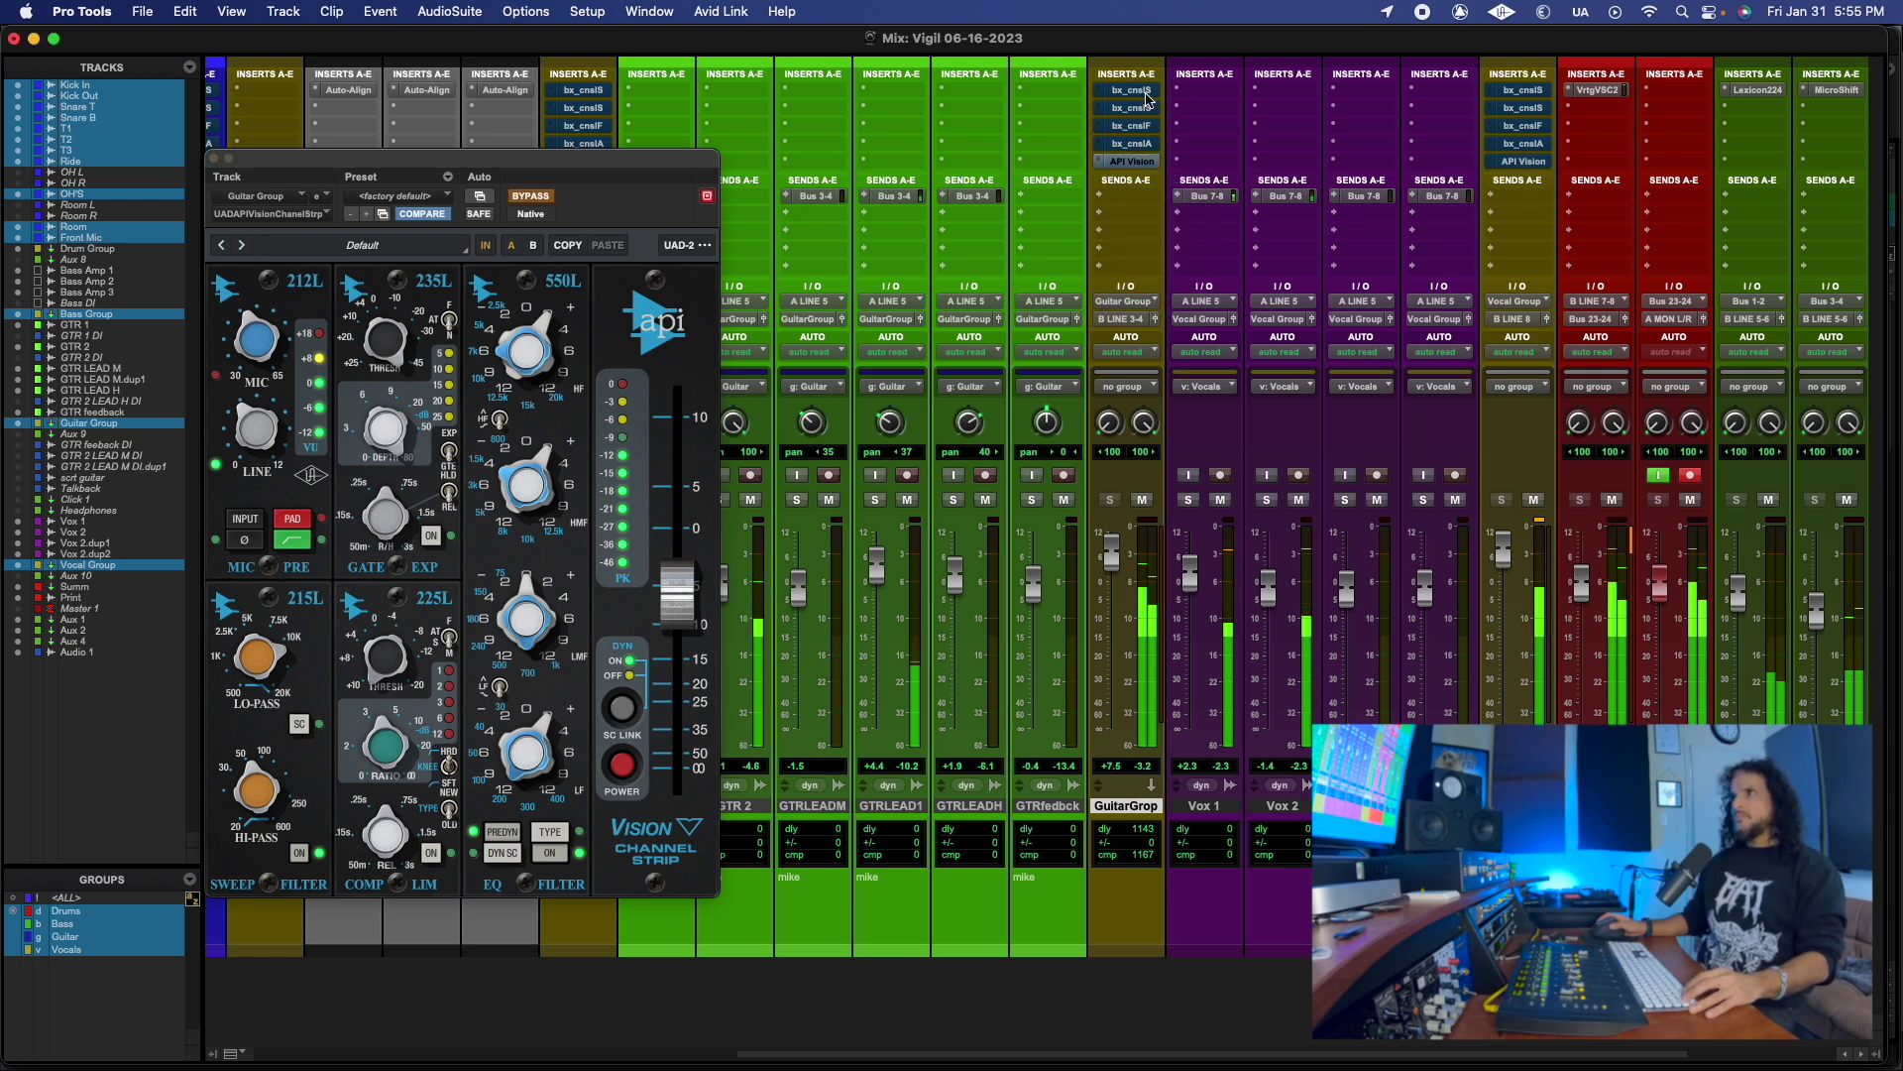
Step: Listen to the Guitar Group through the bx_console SSL 4000 E by taking it out of bypass once, and bypass it again
left_click(1147, 92)
right_click(1147, 92)
left_click(1150, 97)
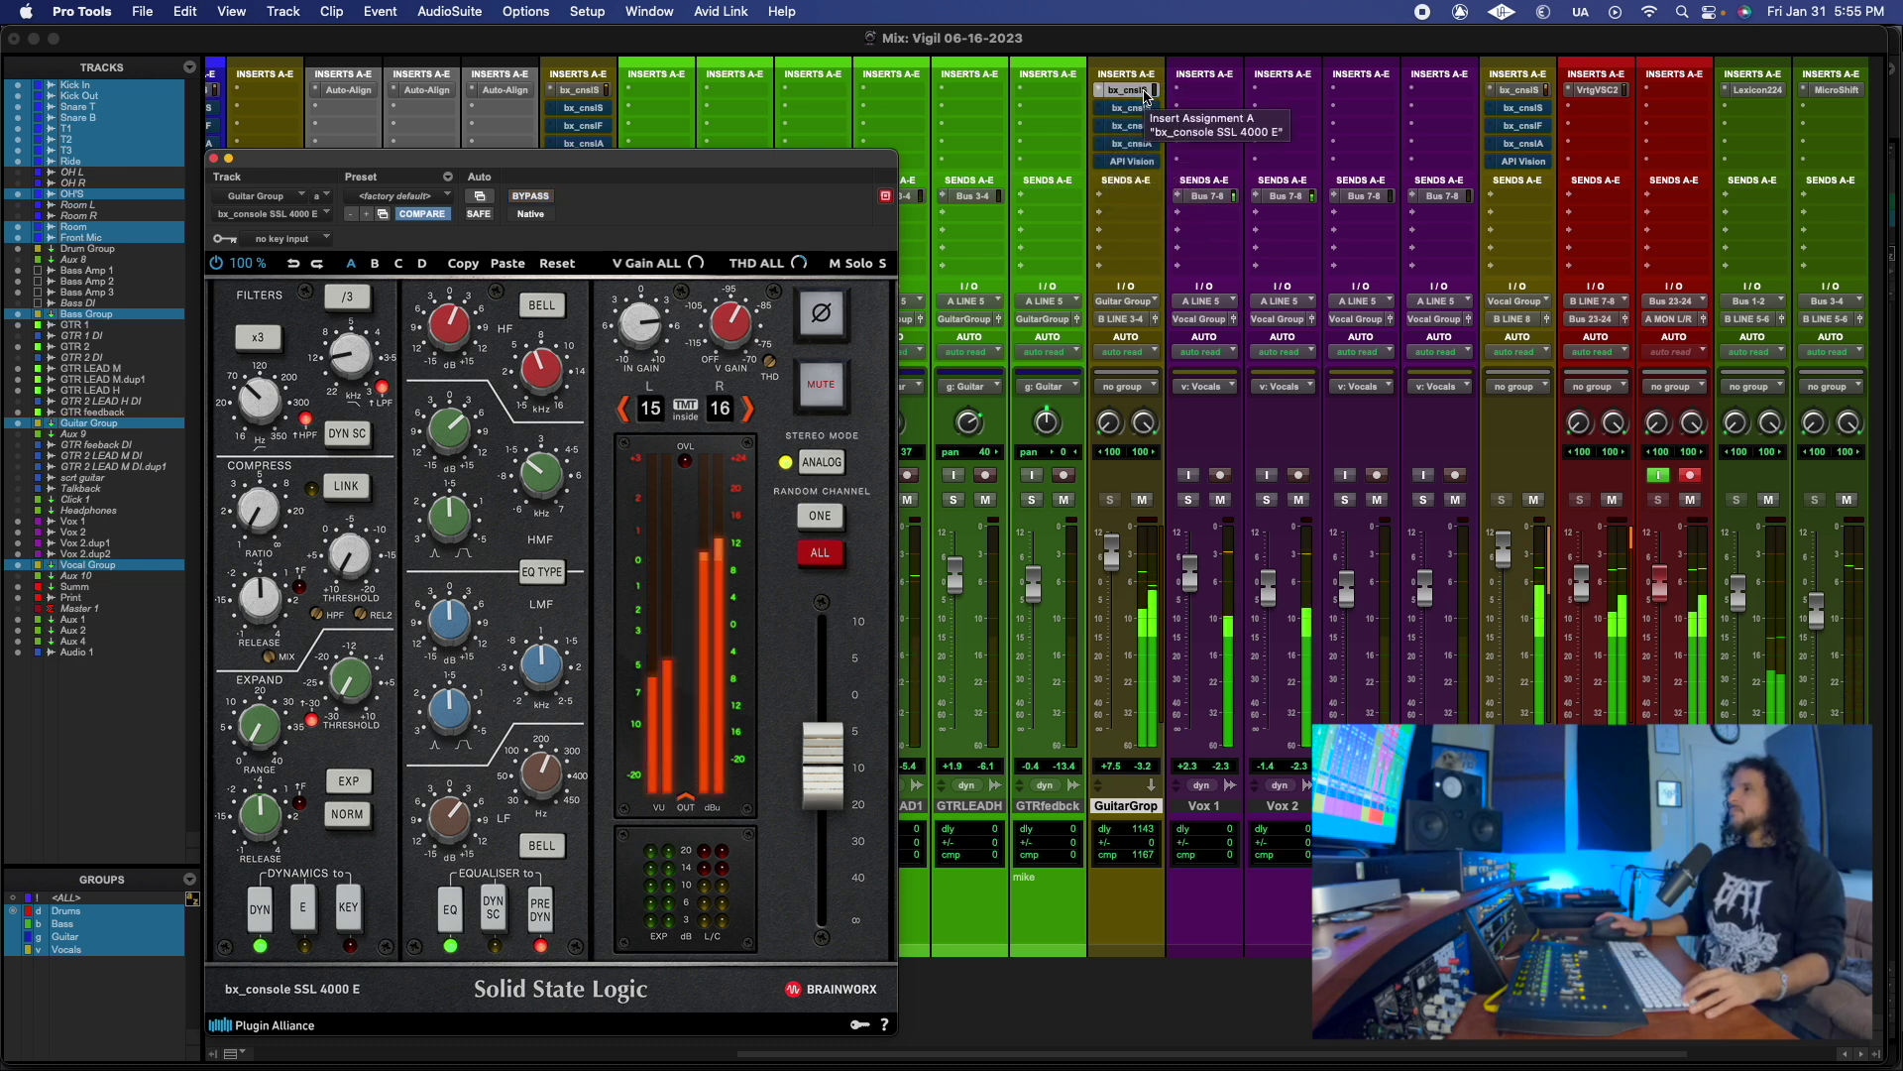
right_click(1147, 96)
left_click(1148, 98)
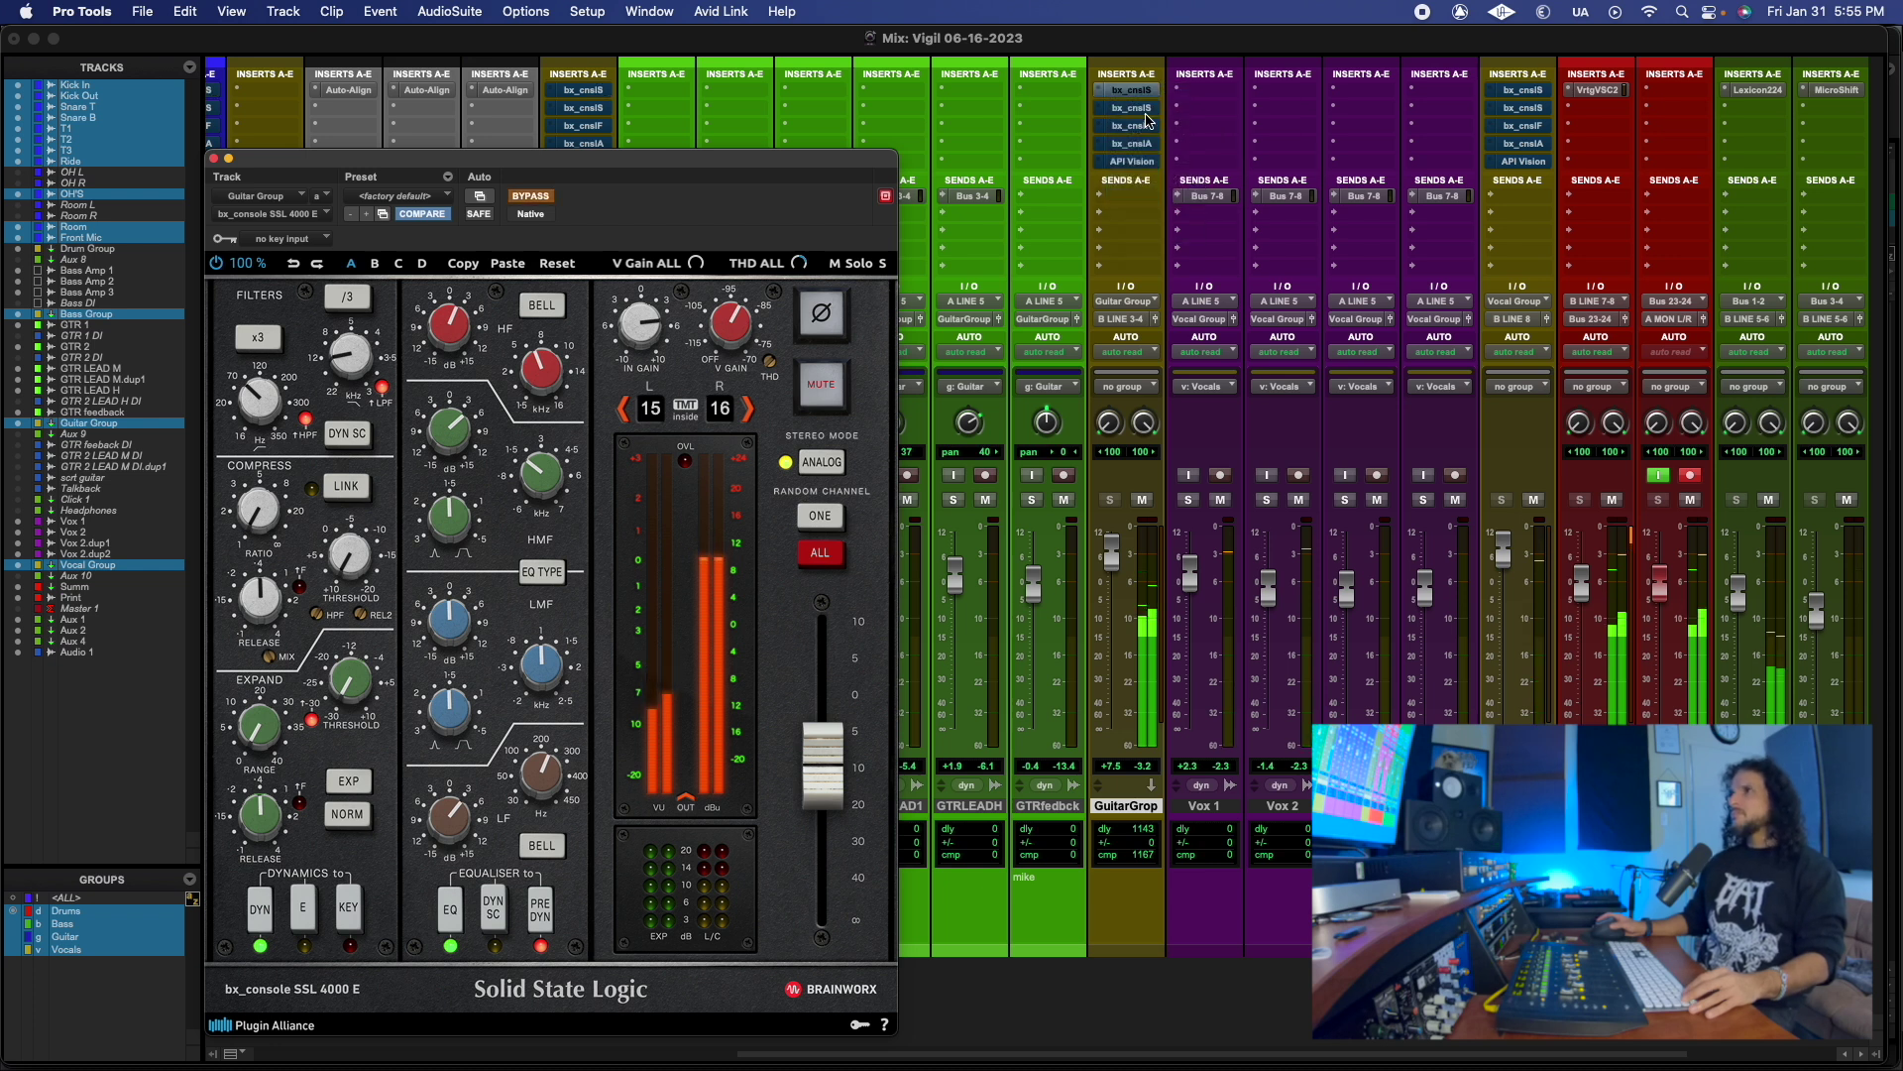
Step: Audition the bx_console SSL 9000 J on the Guitar Group by switching it on and off twice, leaving it bypassed
left_click(1147, 111)
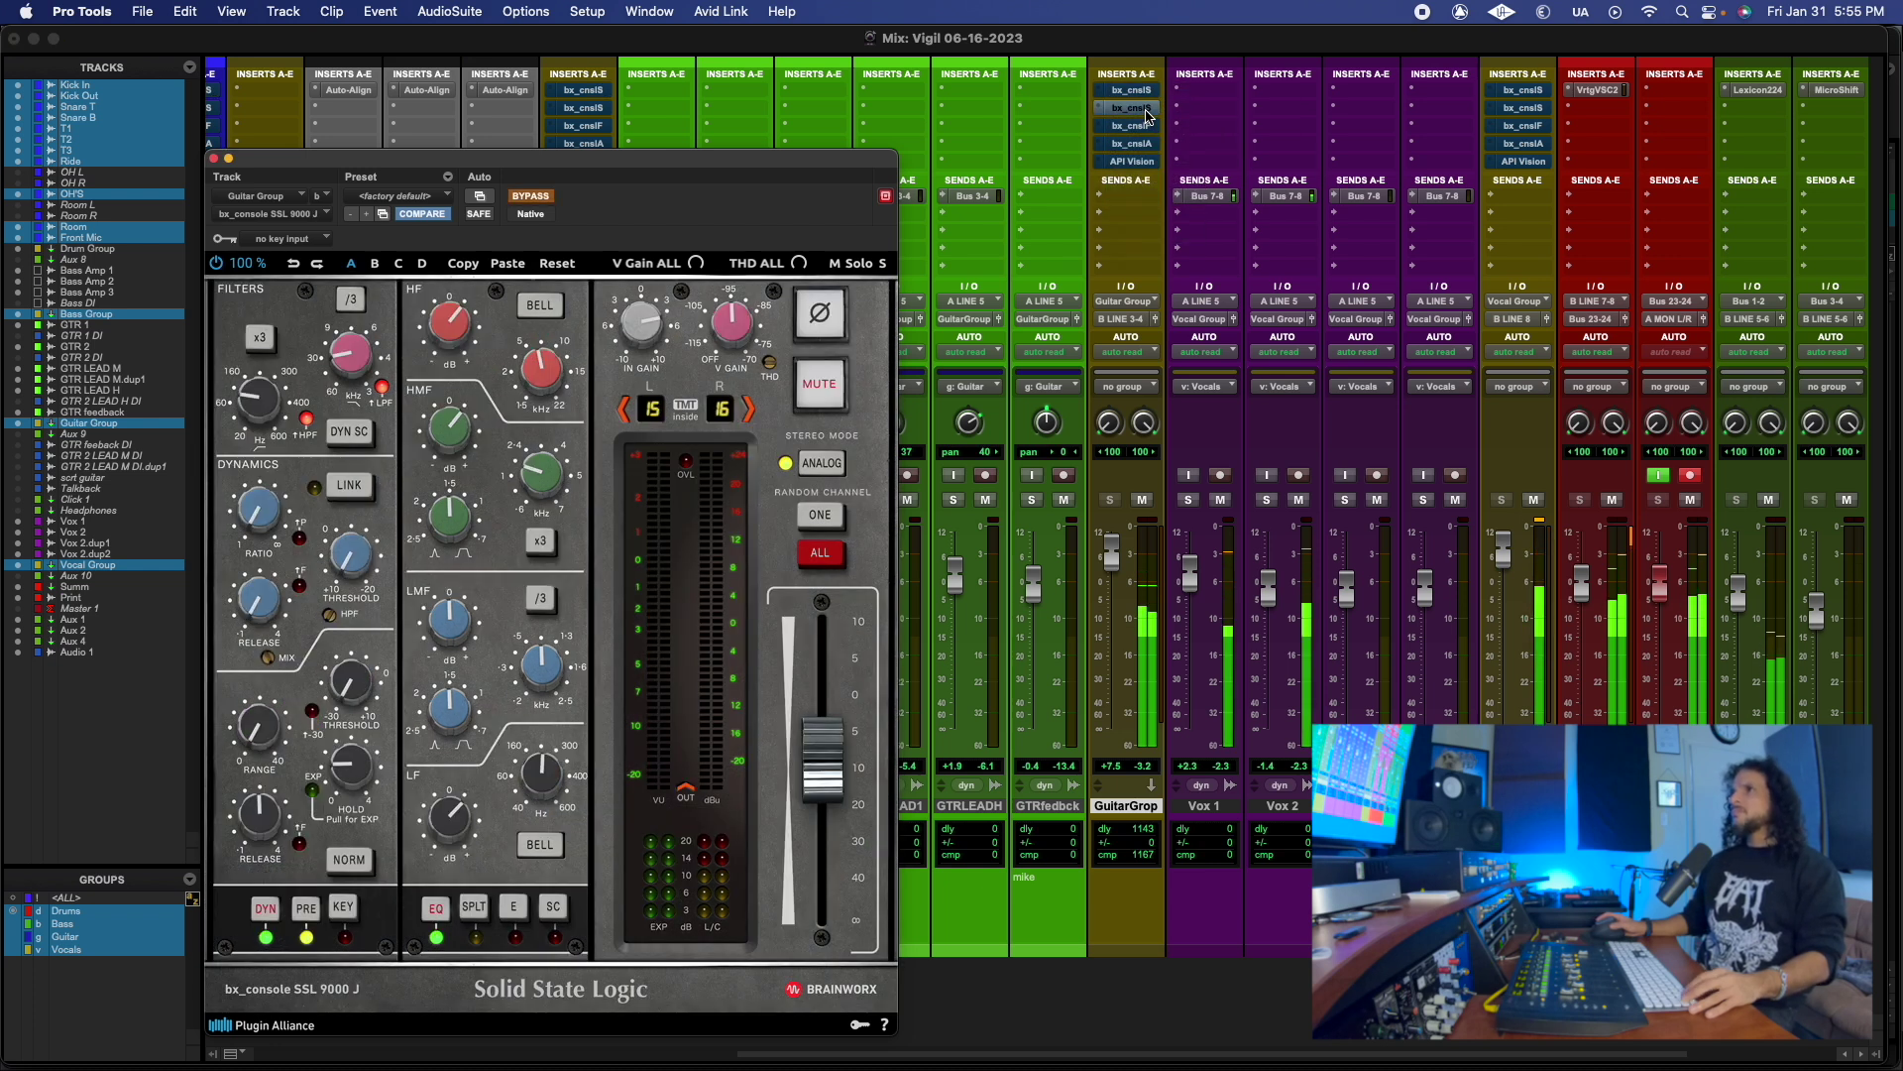
right_click(1147, 113)
left_click(1148, 114)
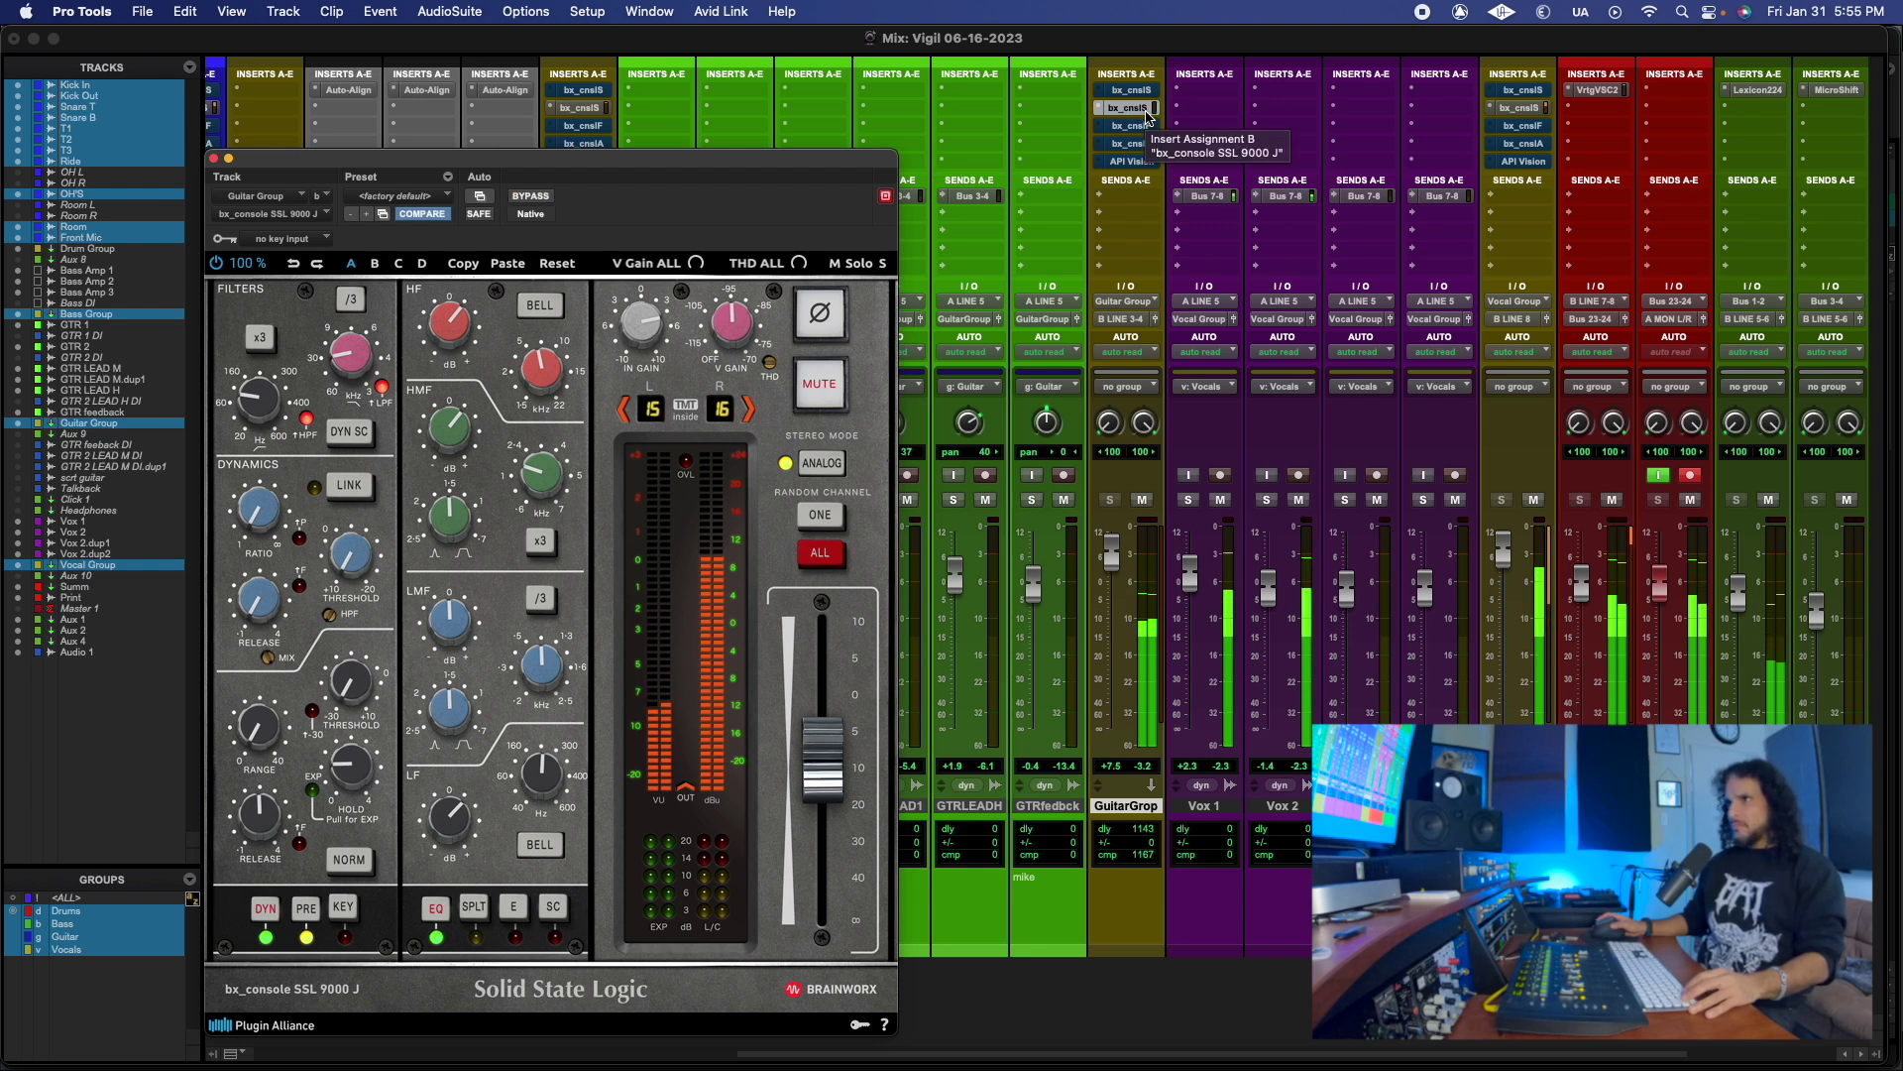
right_click(1147, 116)
left_click(1147, 116)
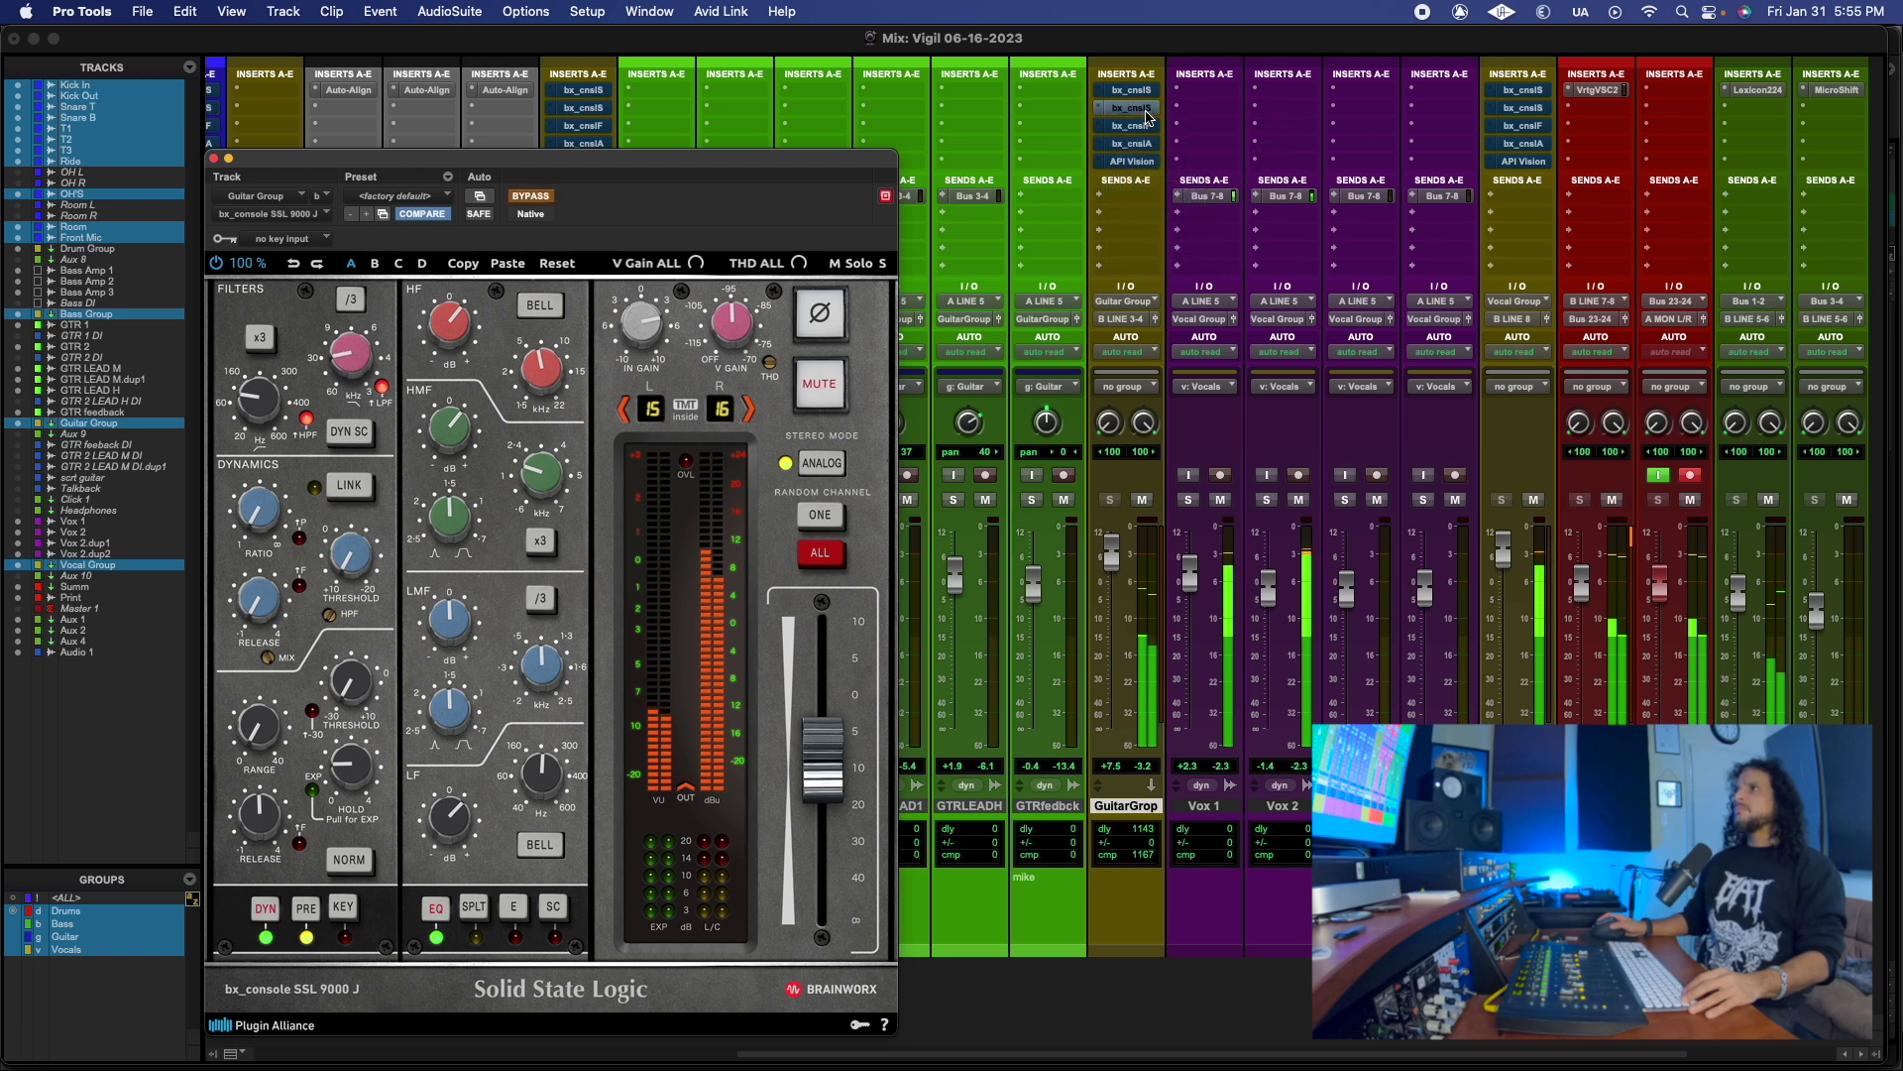
right_click(1147, 116)
left_click(1147, 116)
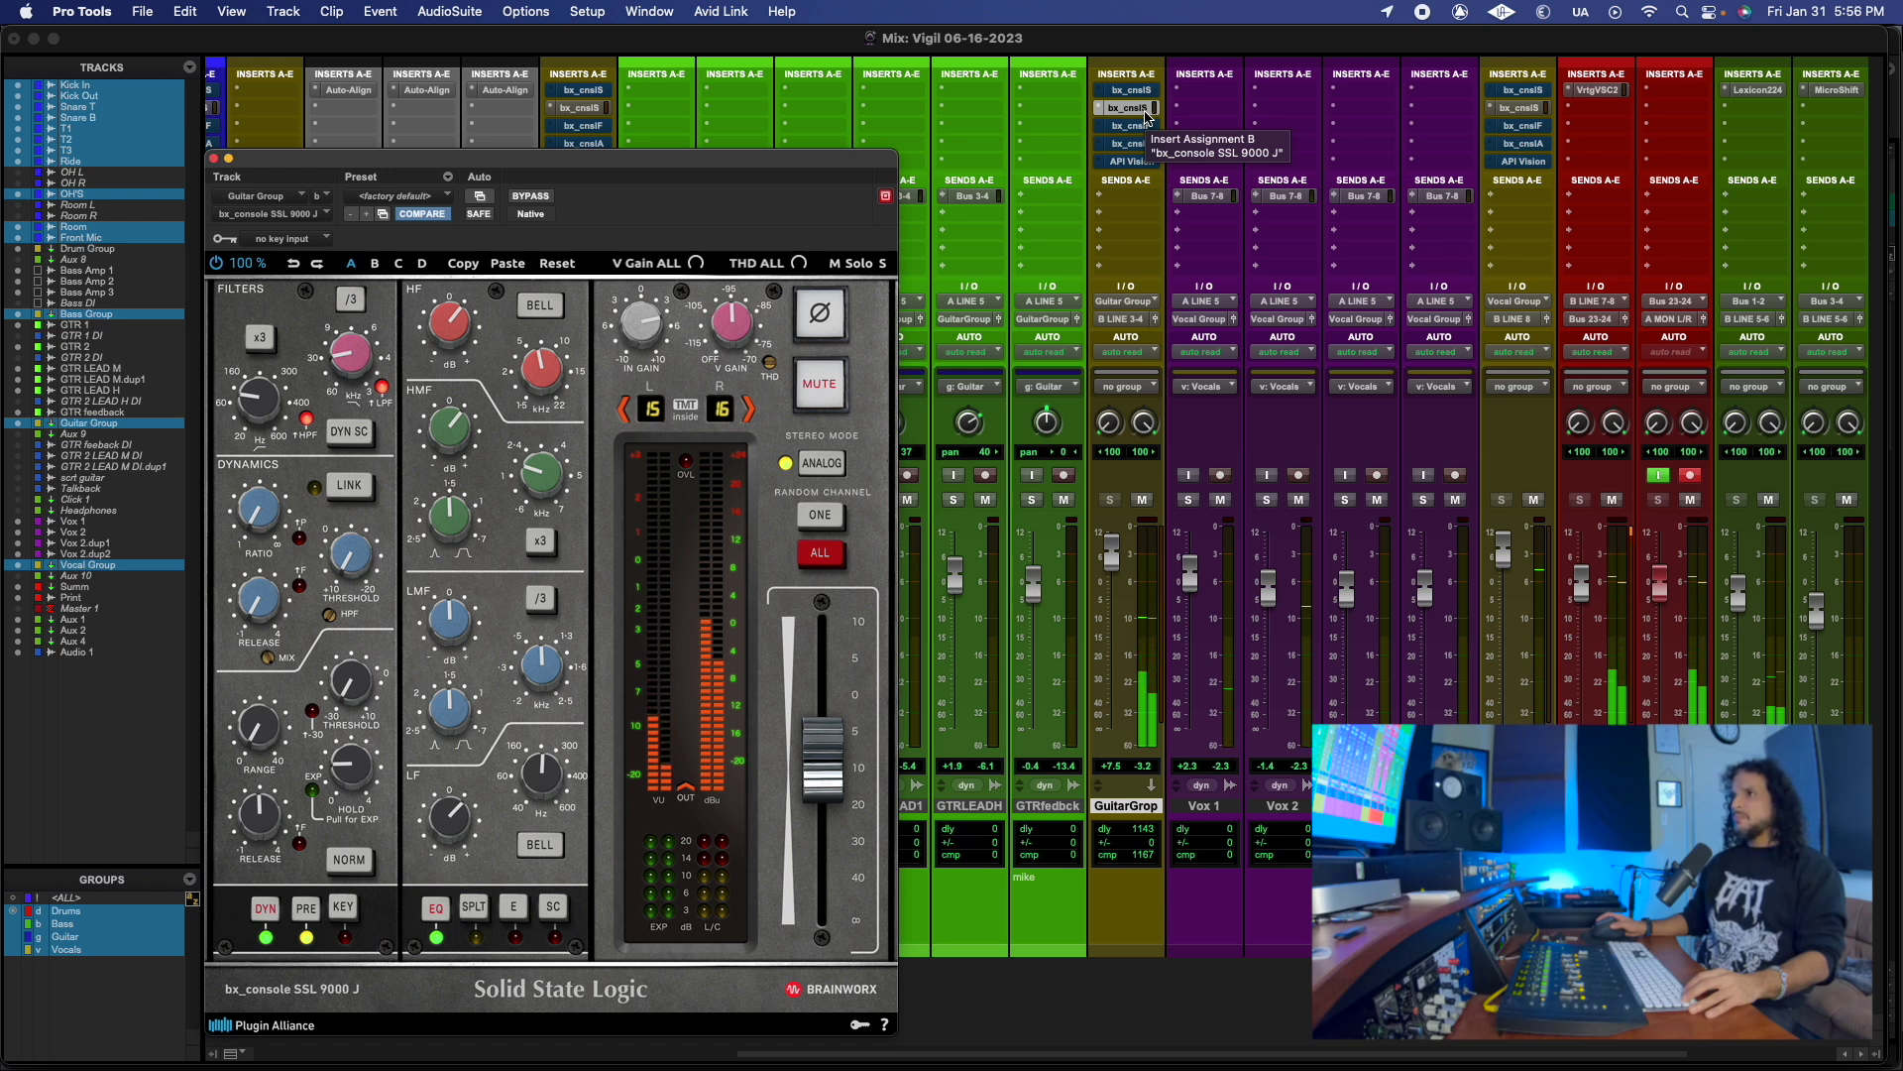
right_click(1147, 116)
left_click(1147, 116)
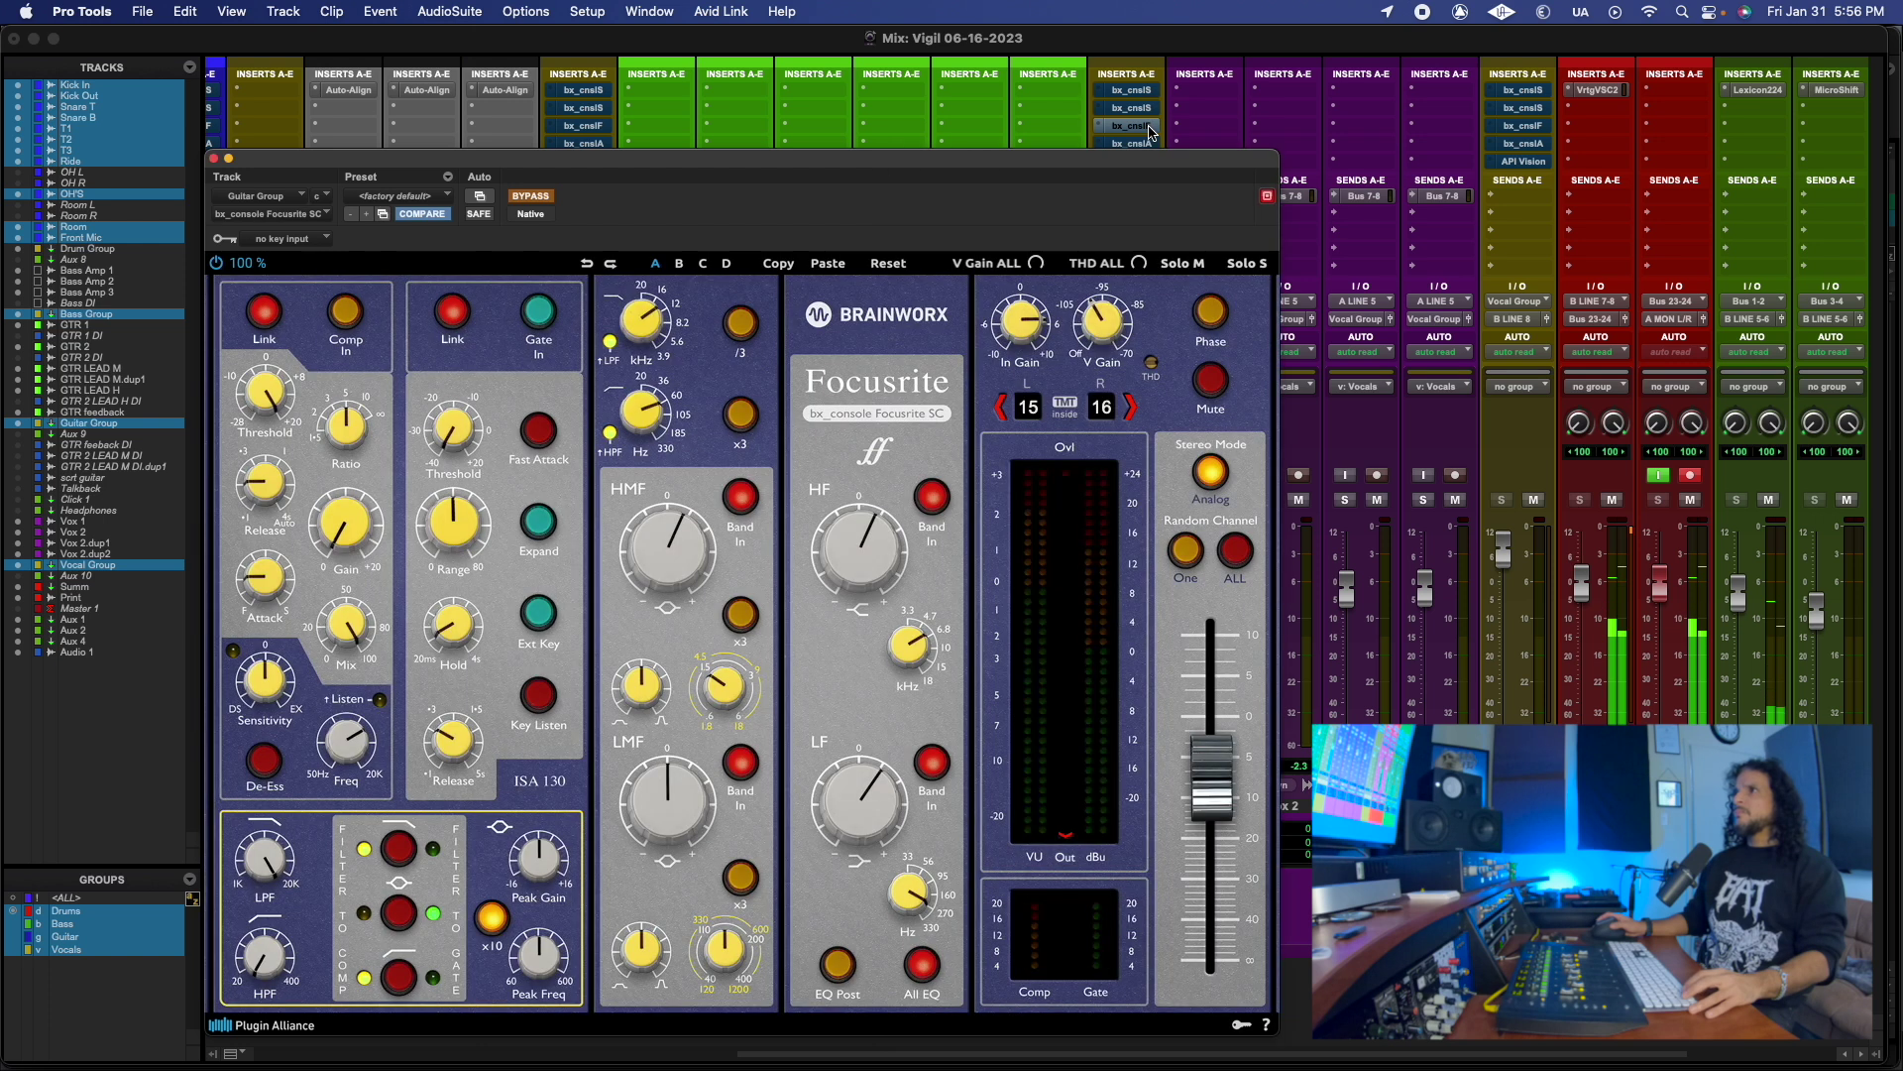
Step: Audition the bx_console Focusrite SC on the Guitar Group by switching it on and off twice, leaving it bypassed
left_click(1149, 127)
right_click(1150, 129)
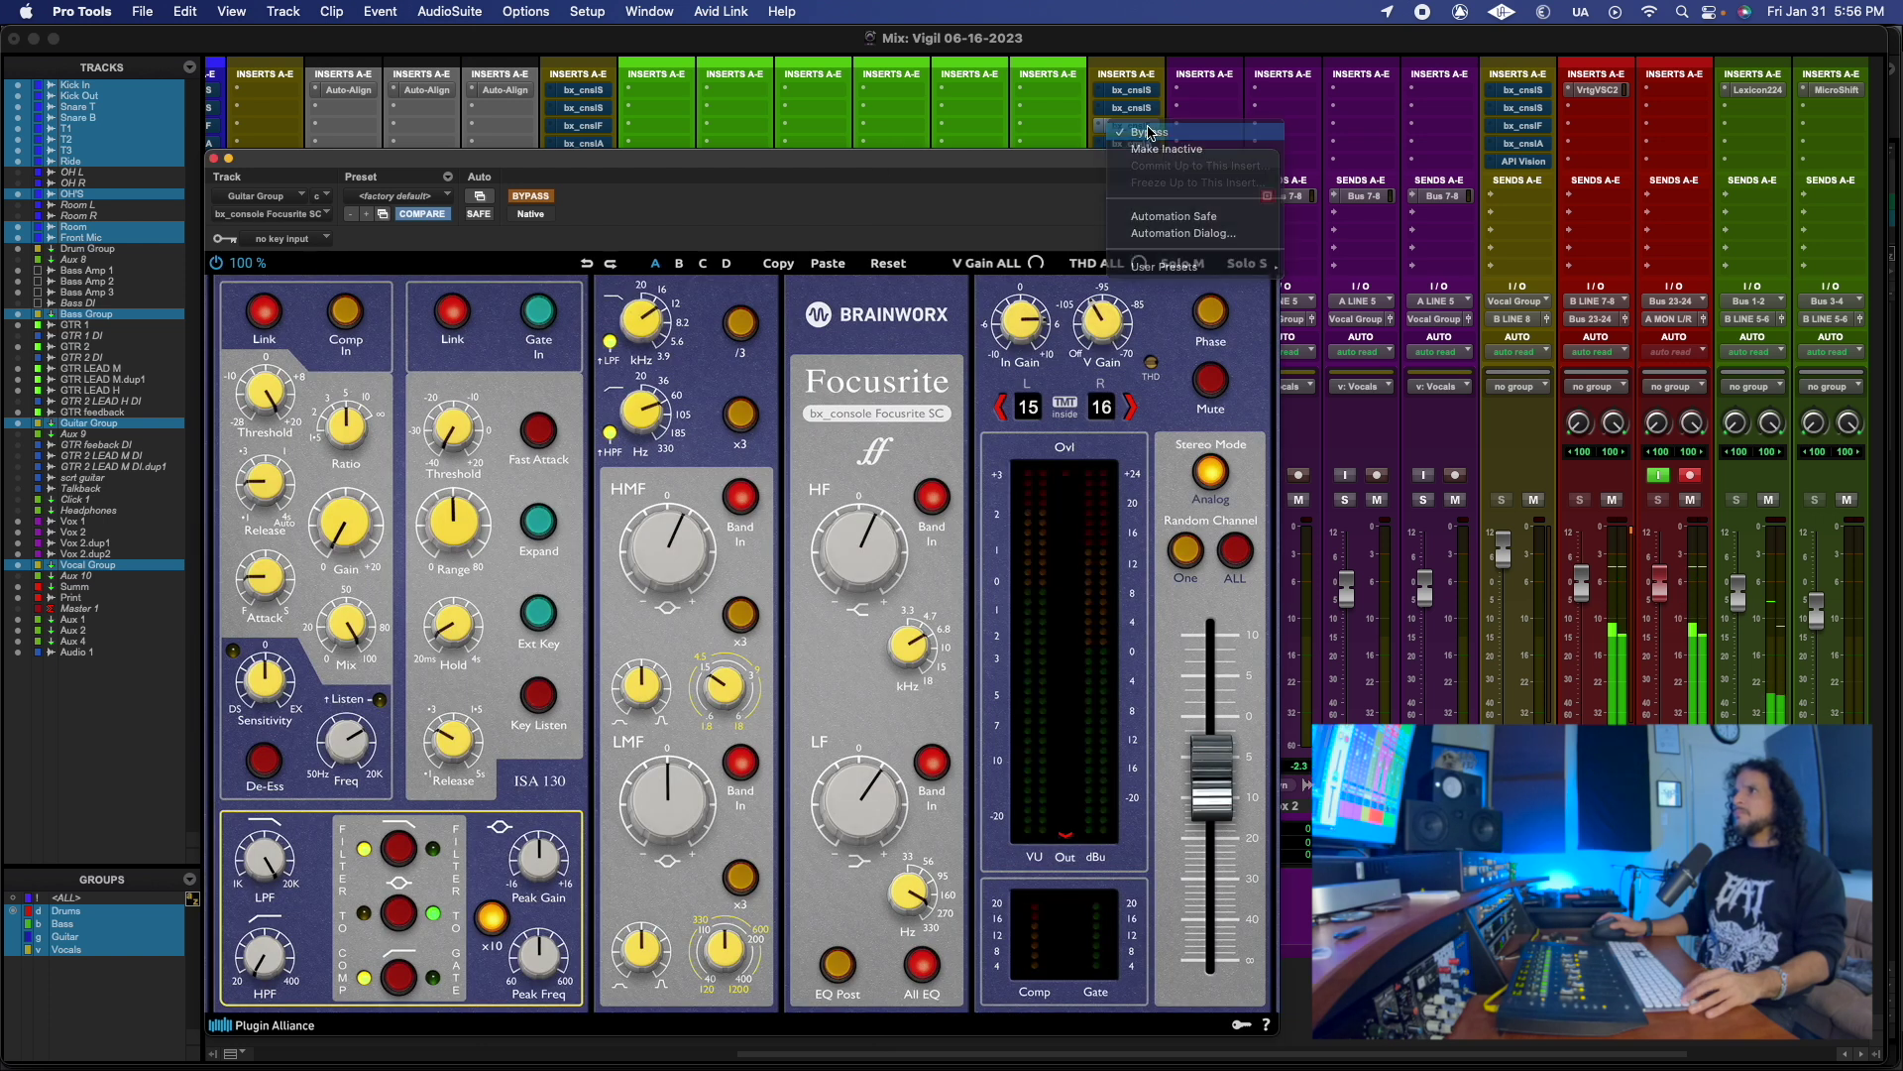
left_click(1150, 130)
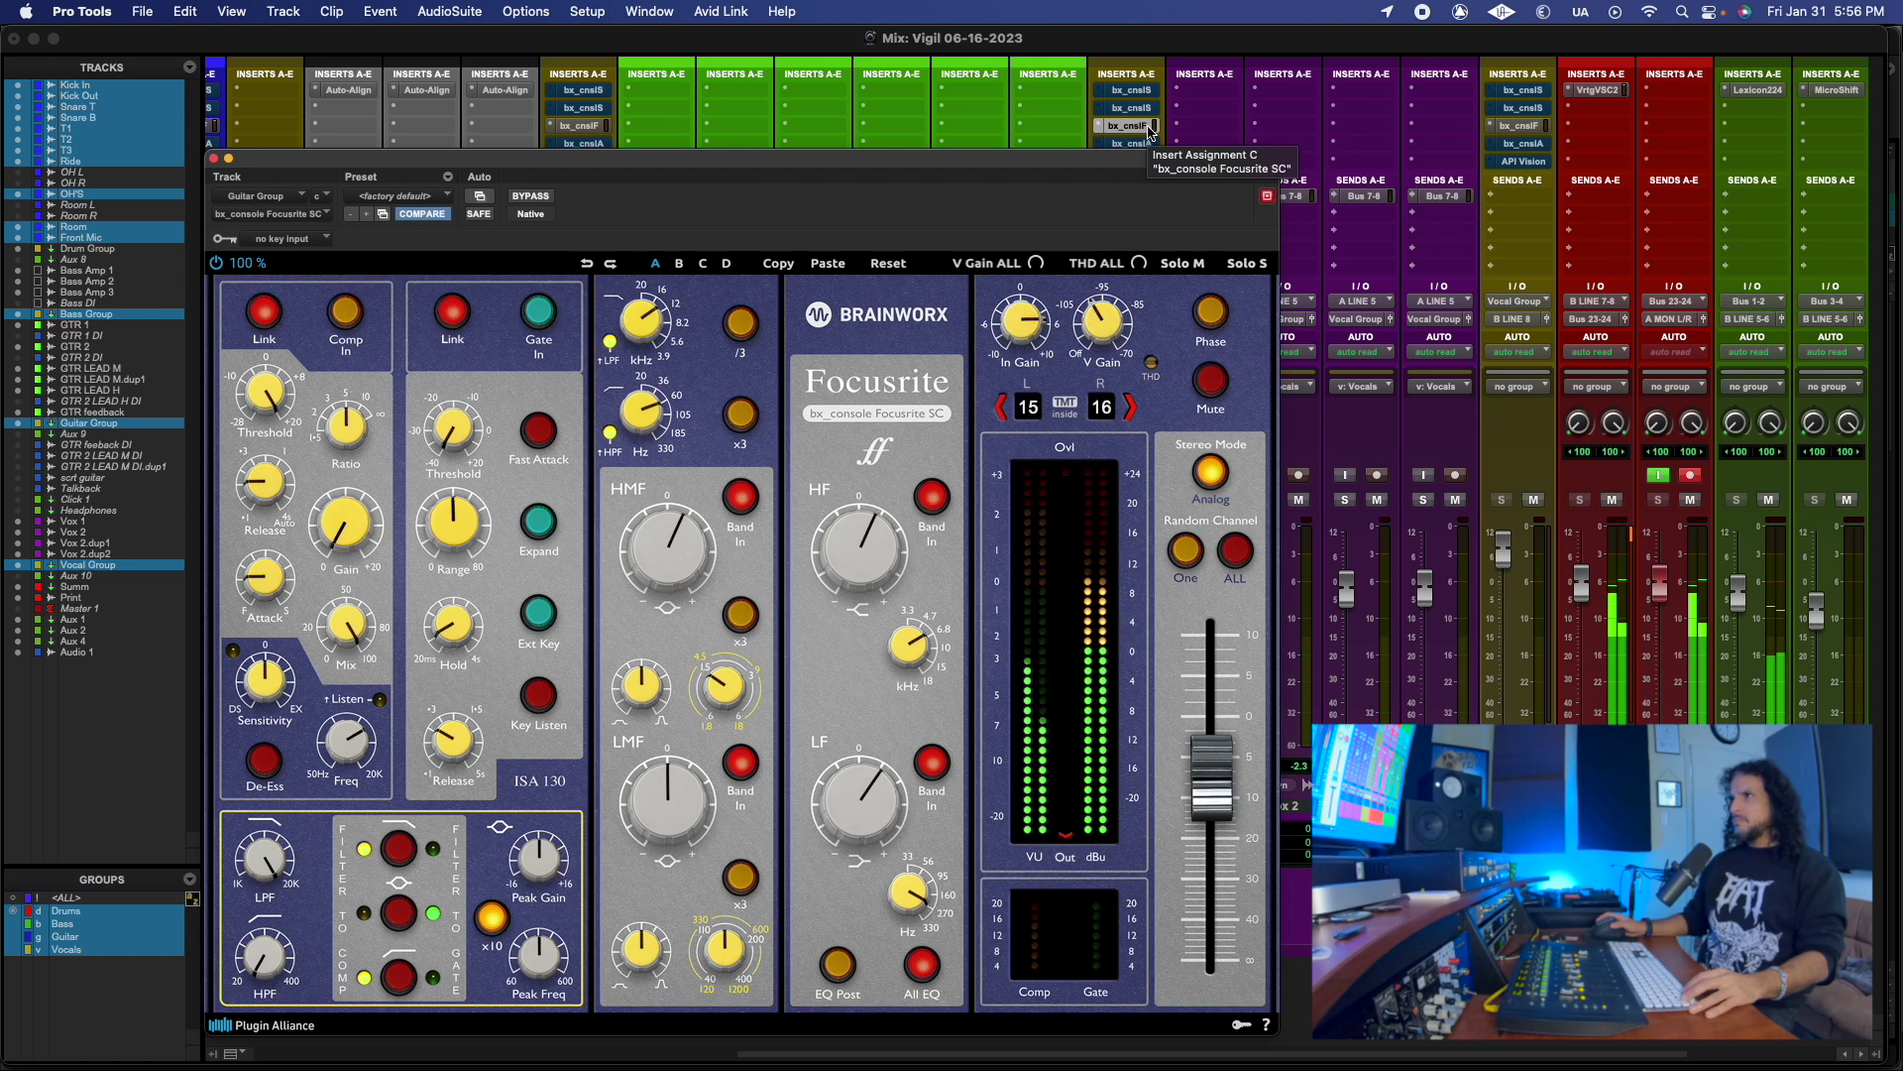
right_click(1150, 130)
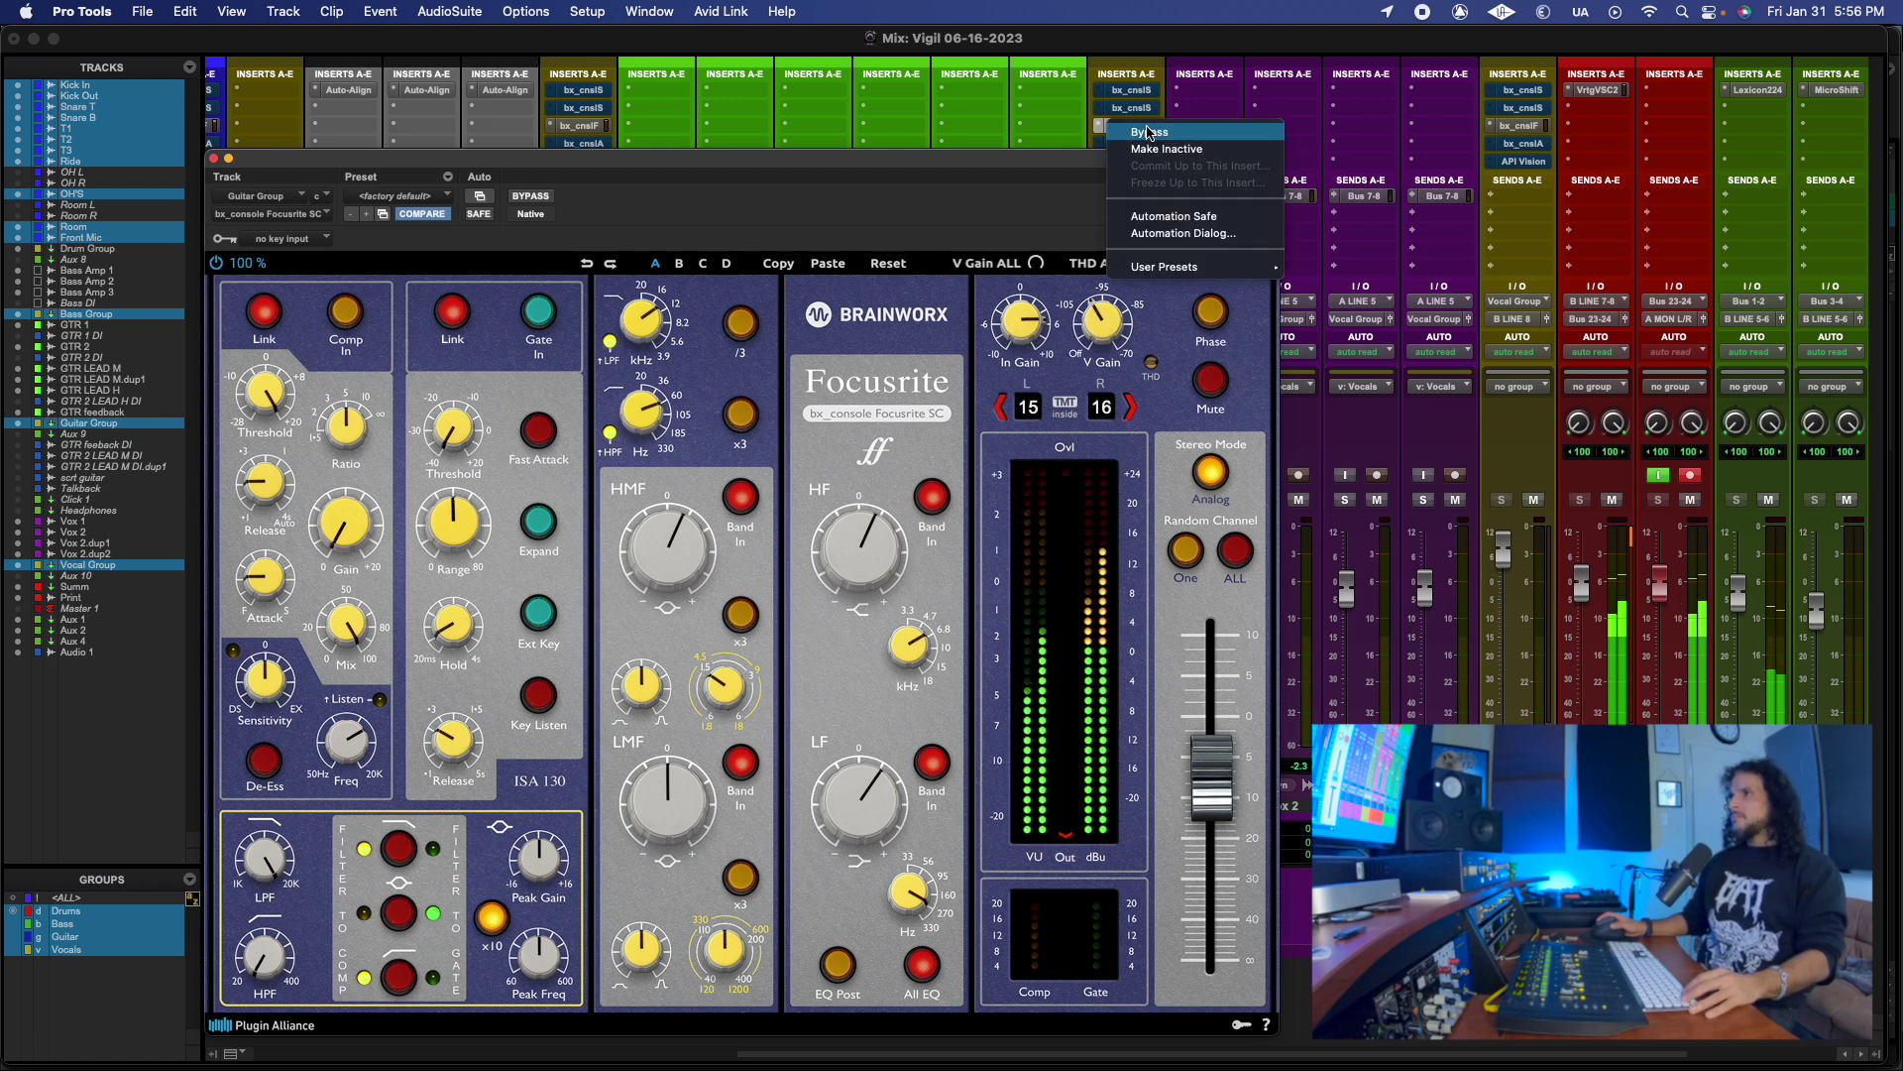
left_click(1150, 130)
right_click(1150, 130)
left_click(1150, 130)
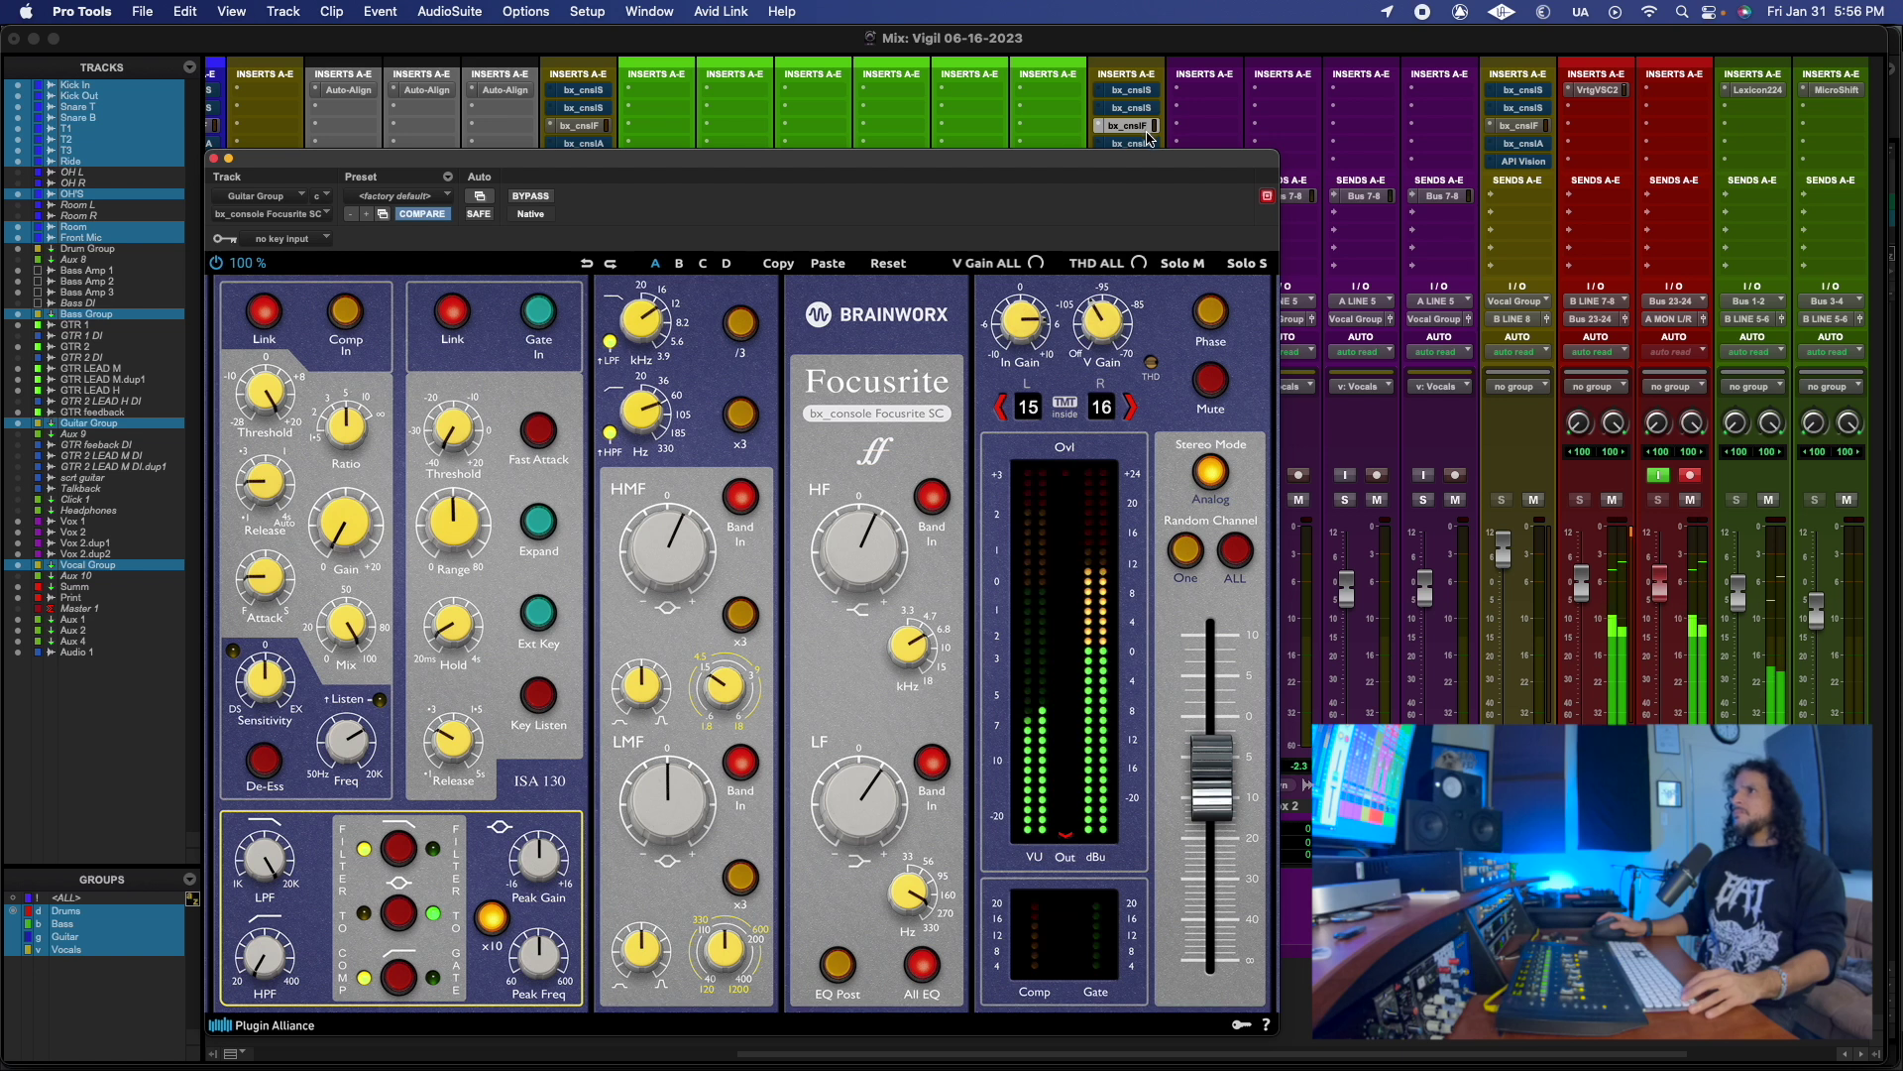
right_click(1147, 129)
left_click(1147, 133)
Step: Audition the bx_console AMEK 9099 on the Guitar Group by switching it on and off twice, leaving it bypassed
left_click(1145, 144)
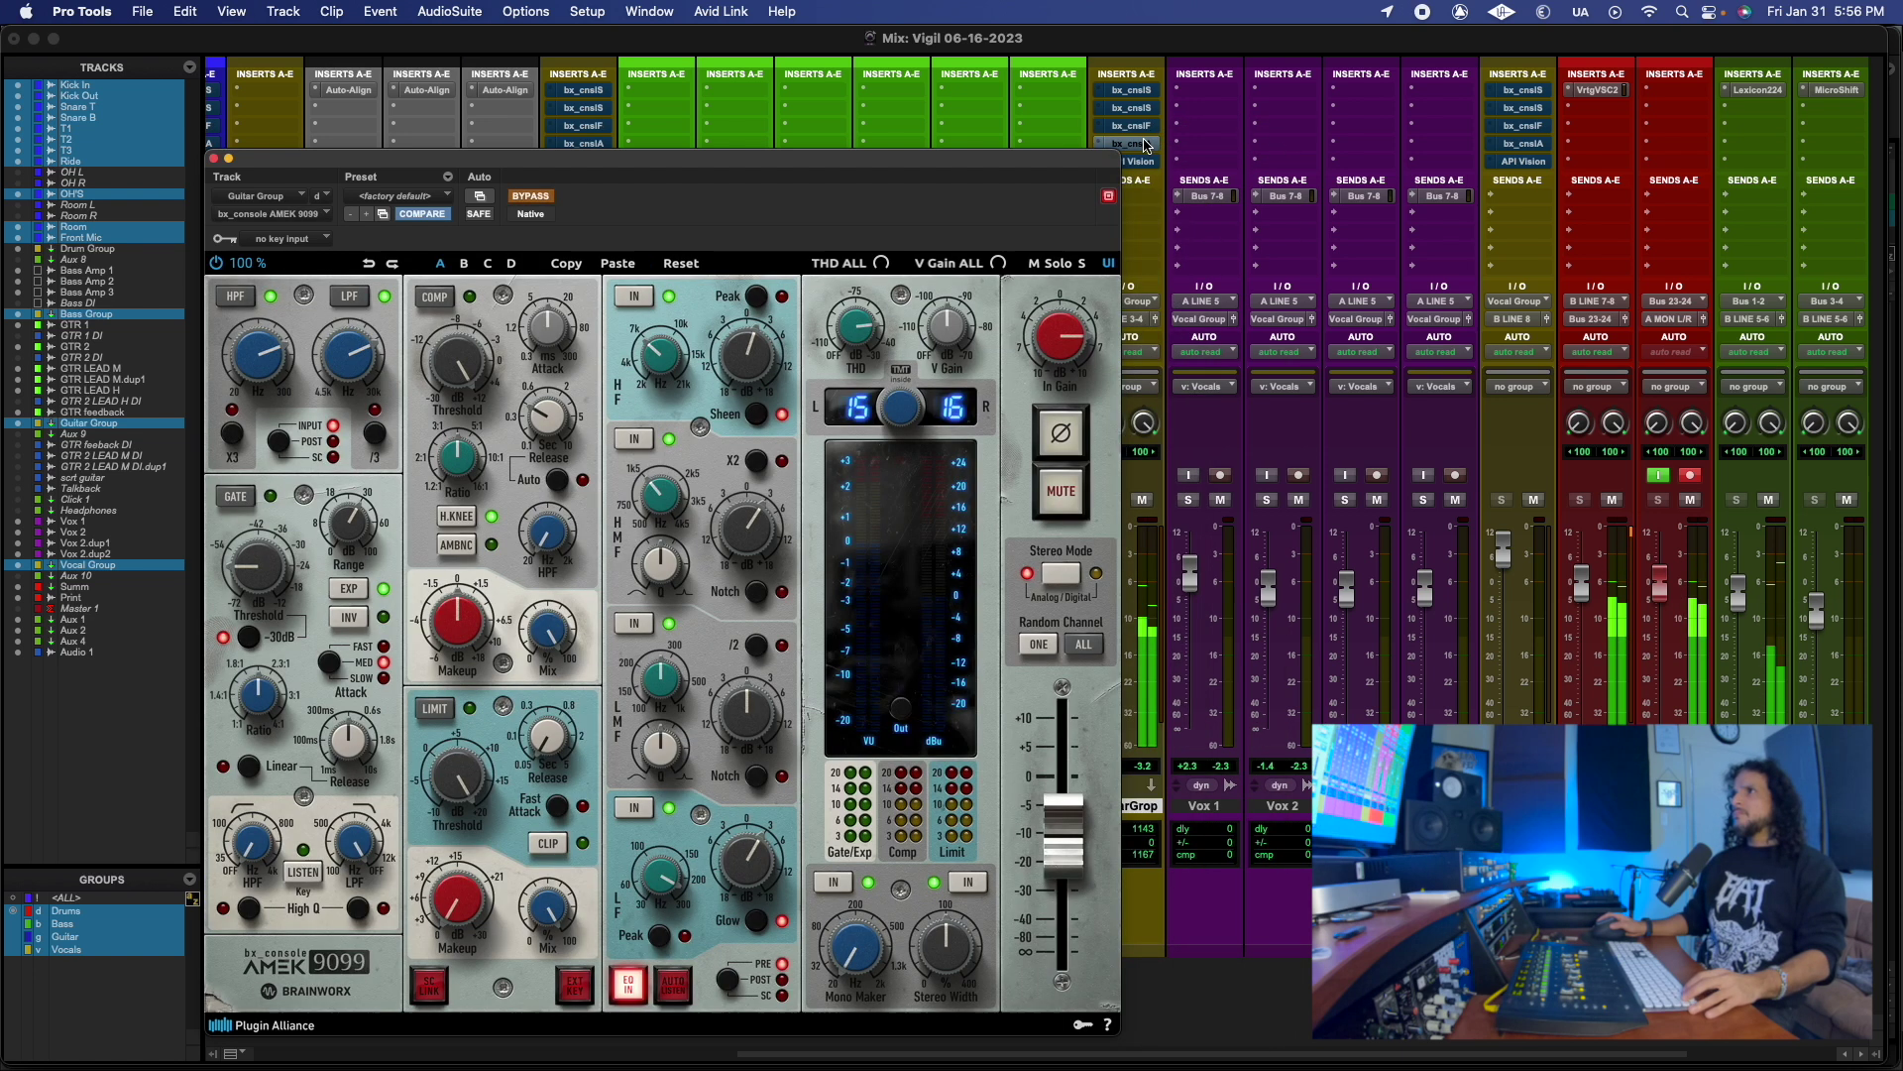
right_click(1145, 143)
left_click(1147, 149)
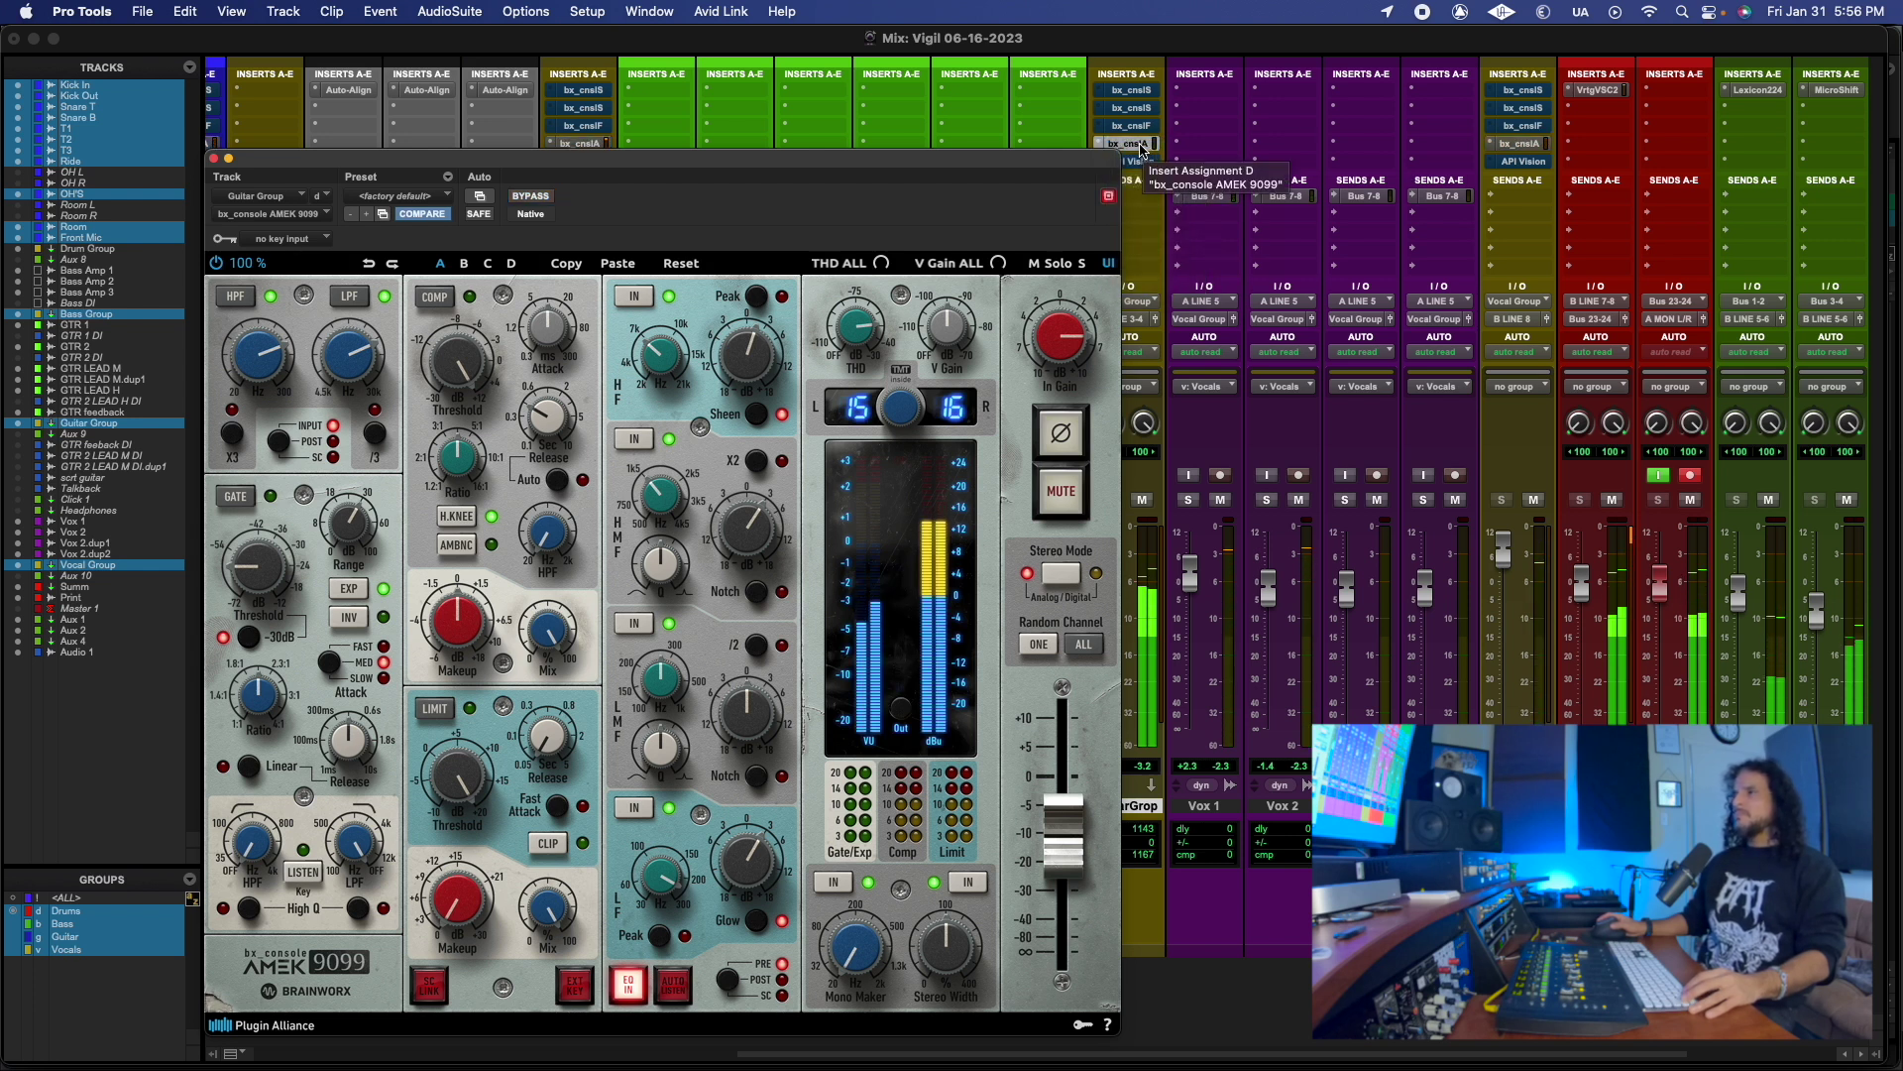
right_click(1139, 145)
left_click(1139, 149)
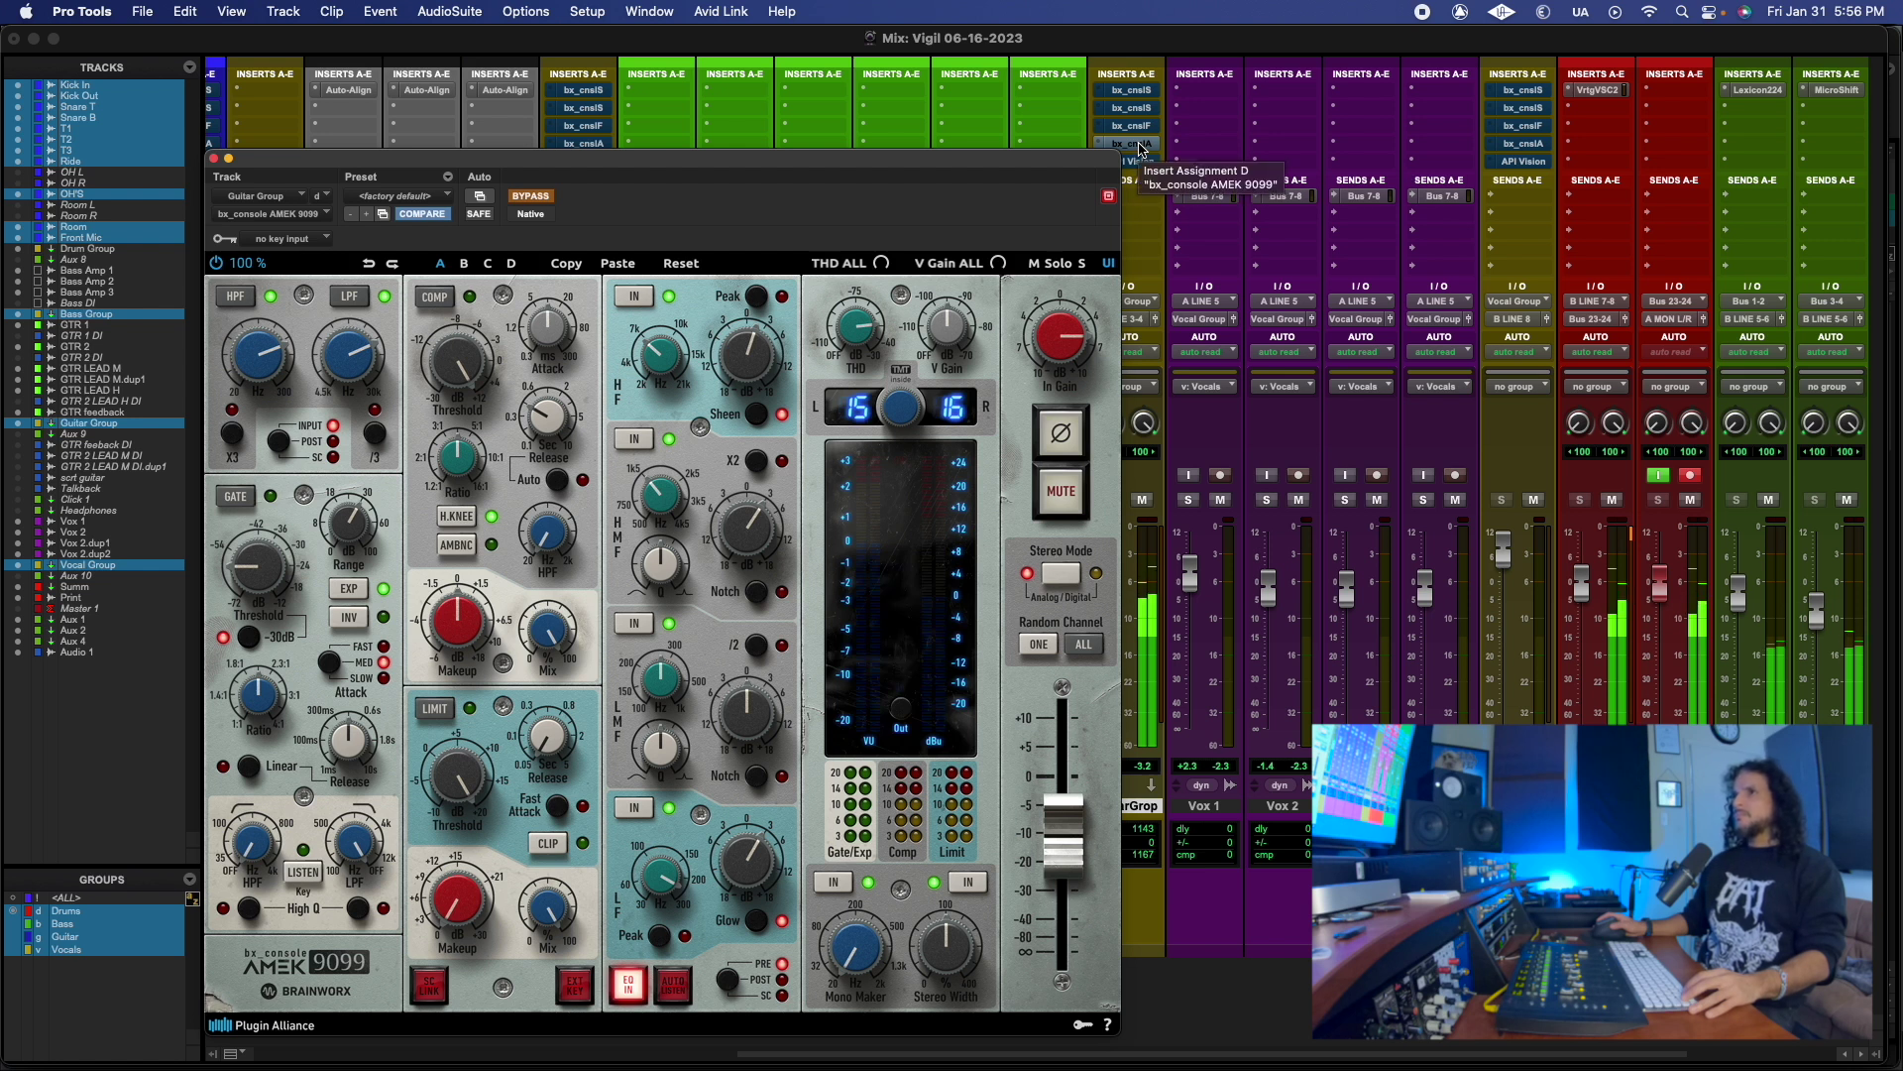
right_click(1139, 144)
left_click(1139, 148)
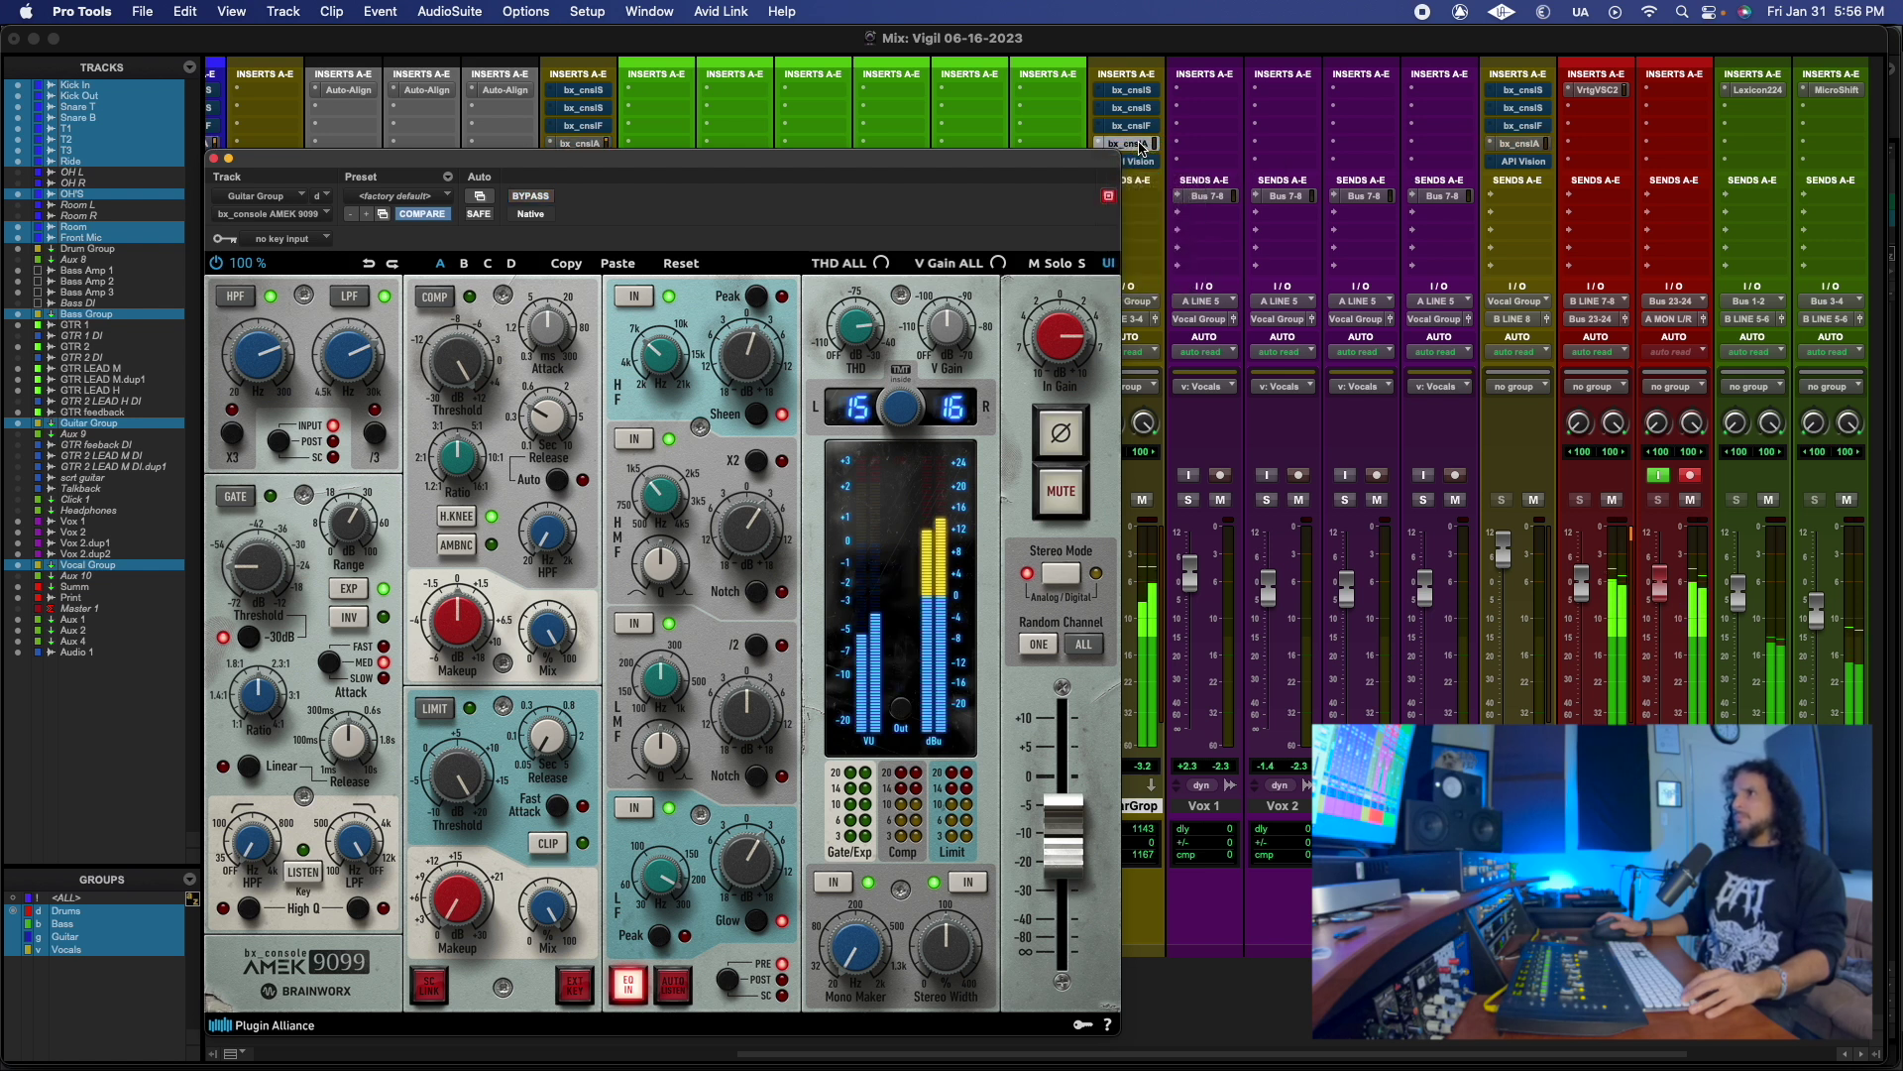
right_click(1142, 146)
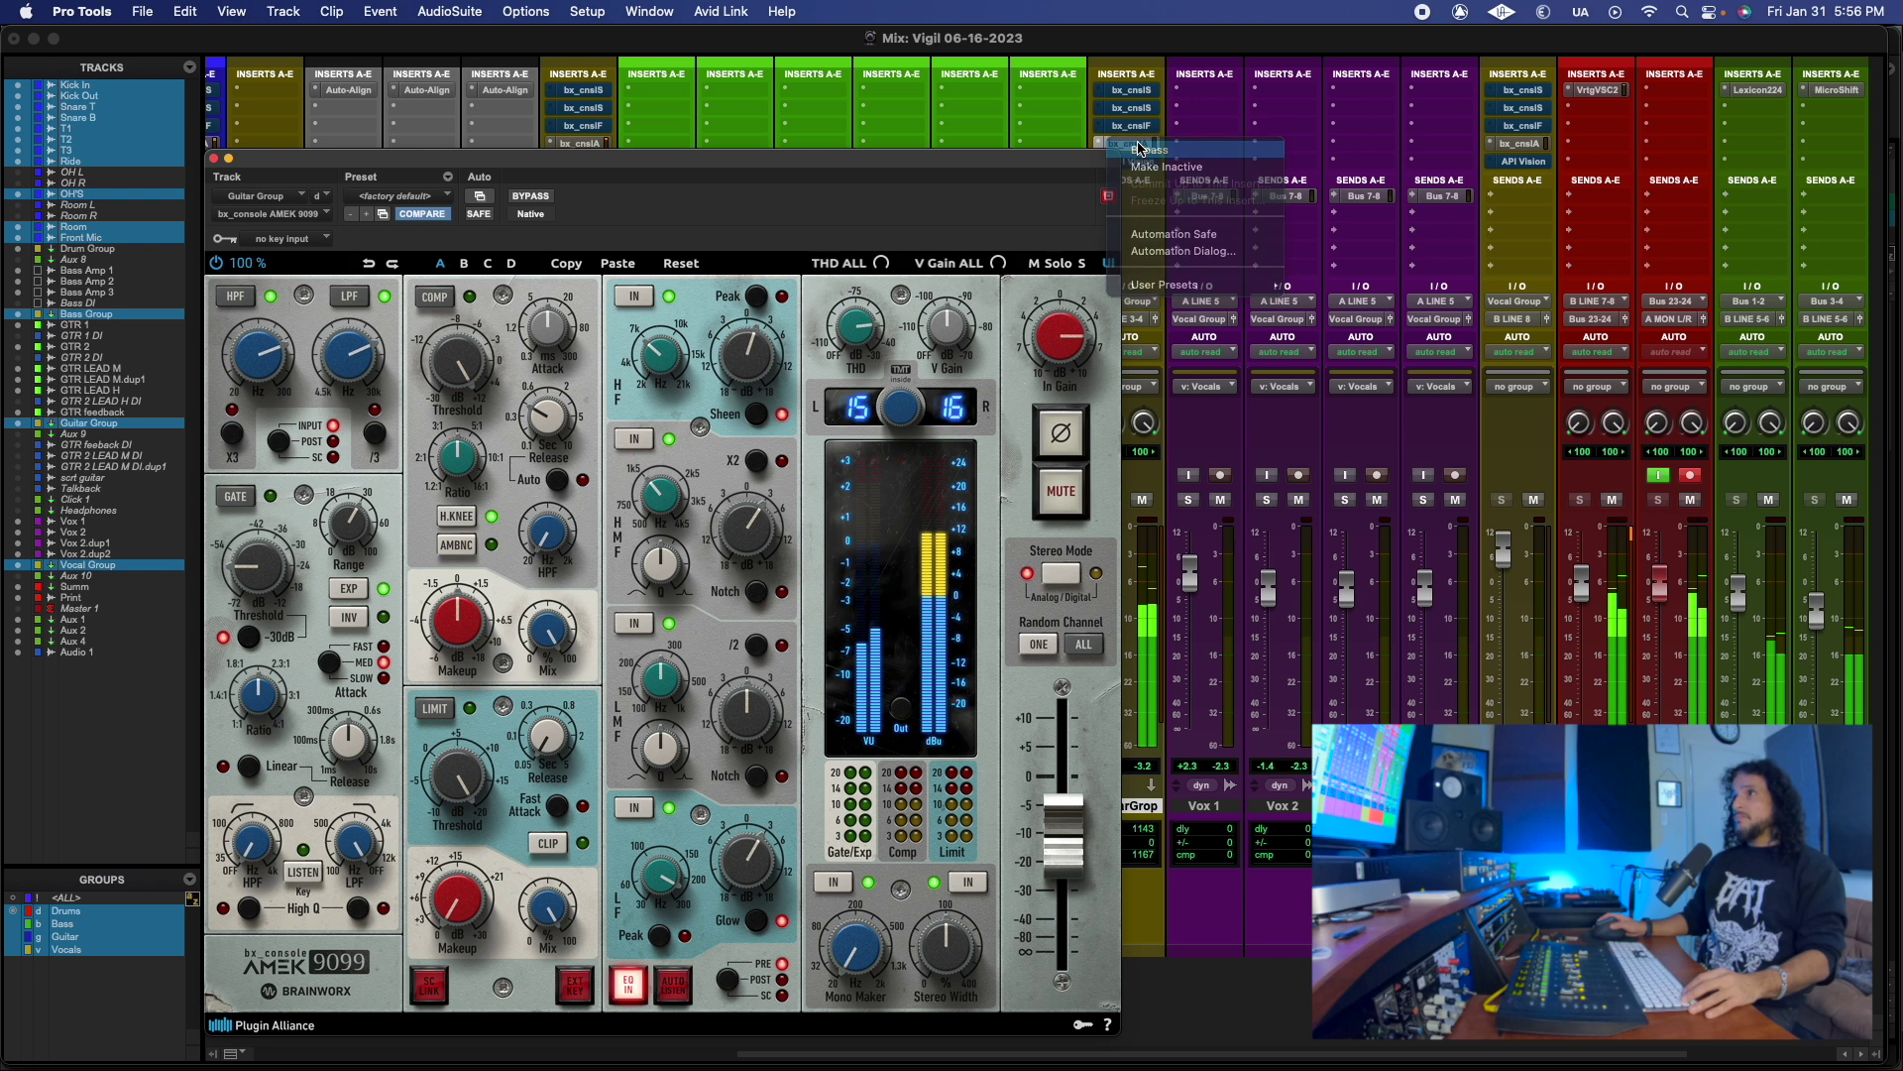
left_click(1143, 160)
Step: Compare the Guitar Group with and without the API Vision Channel Strip by toggling its bypass on and off twice, leaving it bypassed
left_click(1140, 162)
right_click(1142, 164)
left_click(1146, 210)
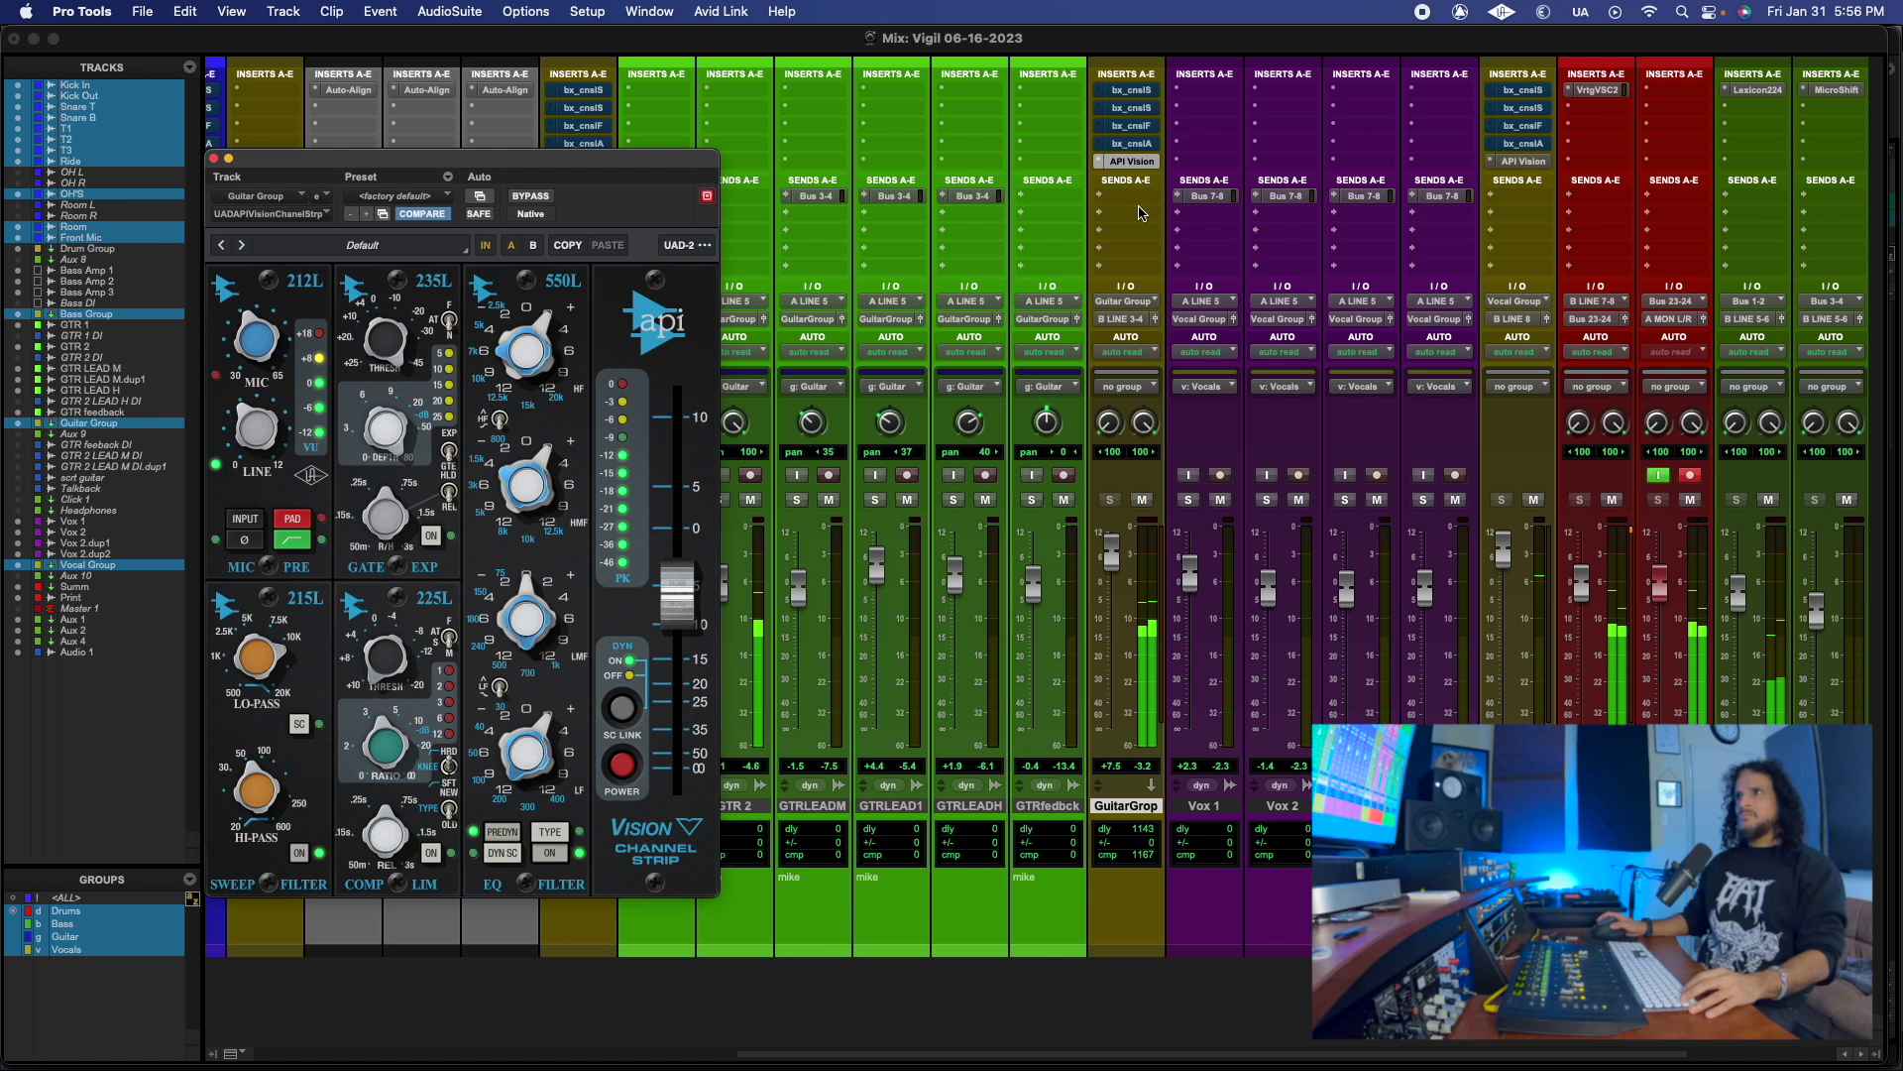
right_click(1136, 157)
left_click(1138, 176)
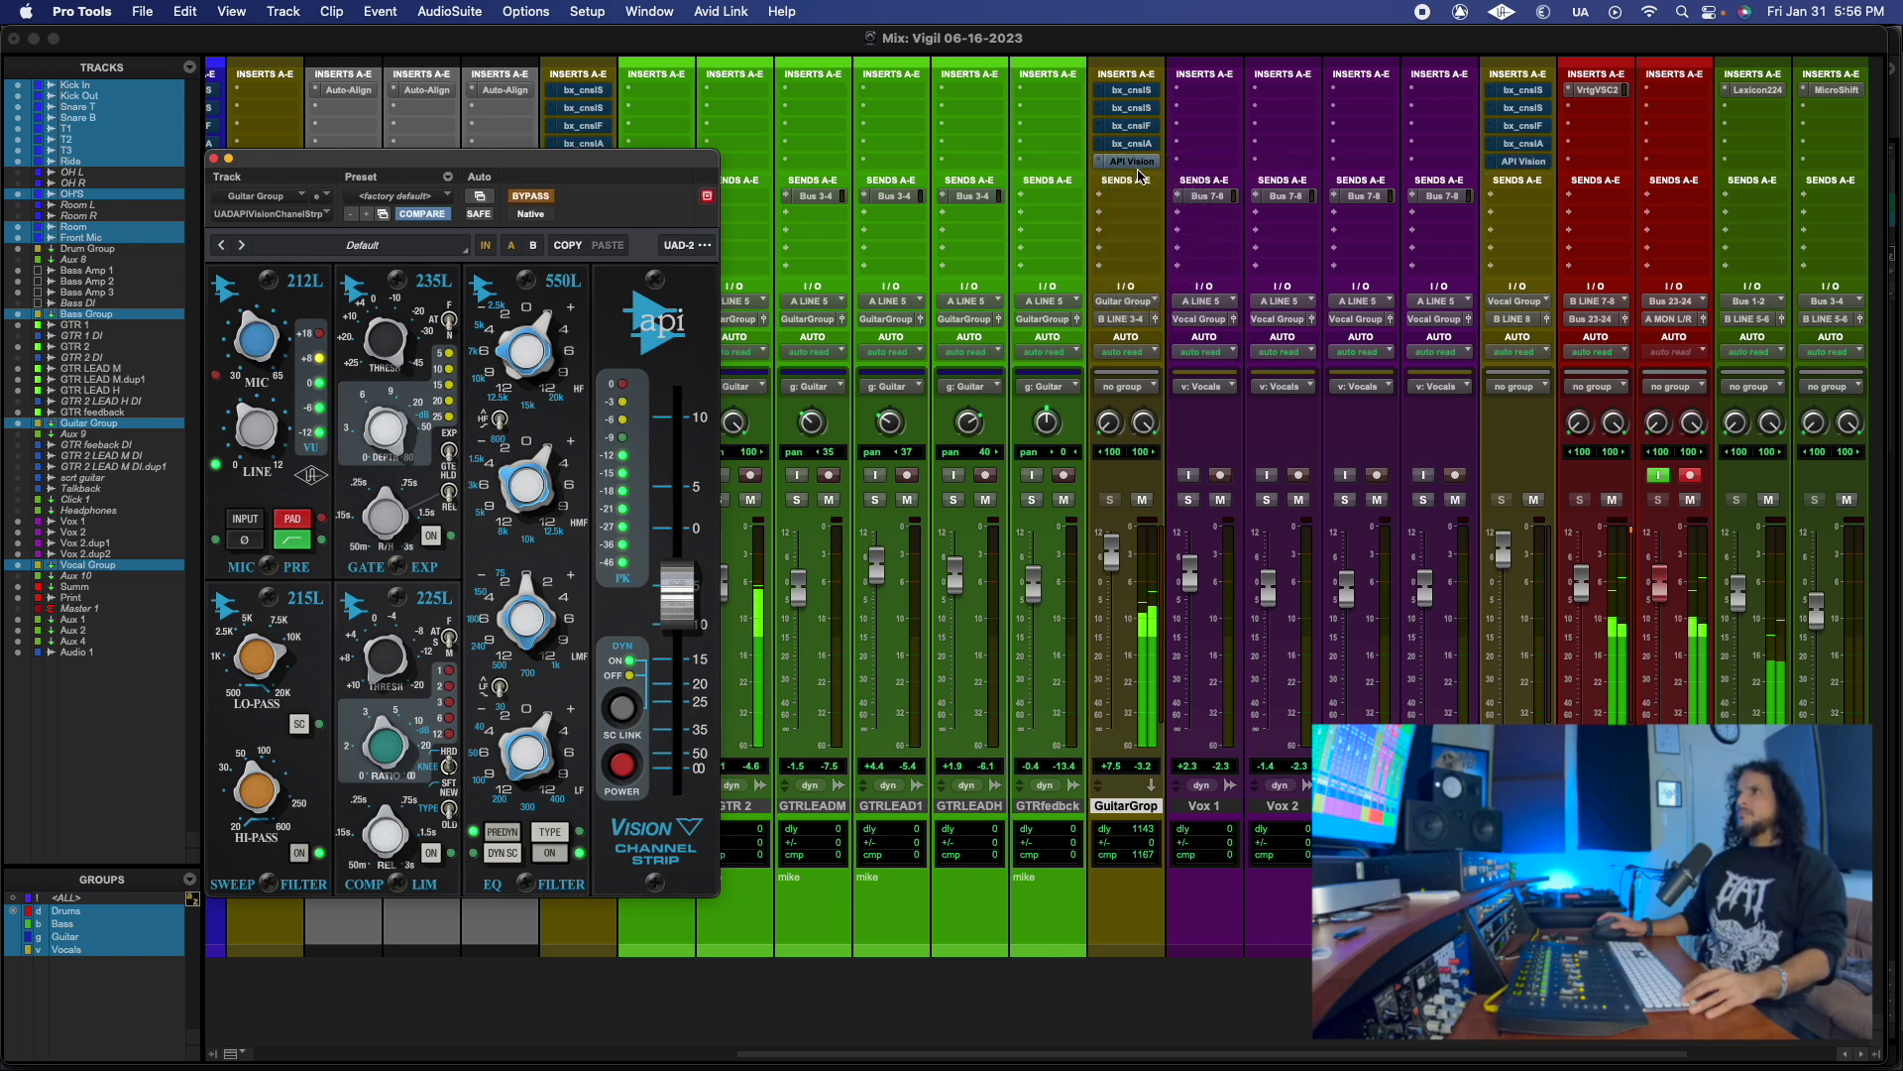
right_click(1138, 162)
left_click(1141, 175)
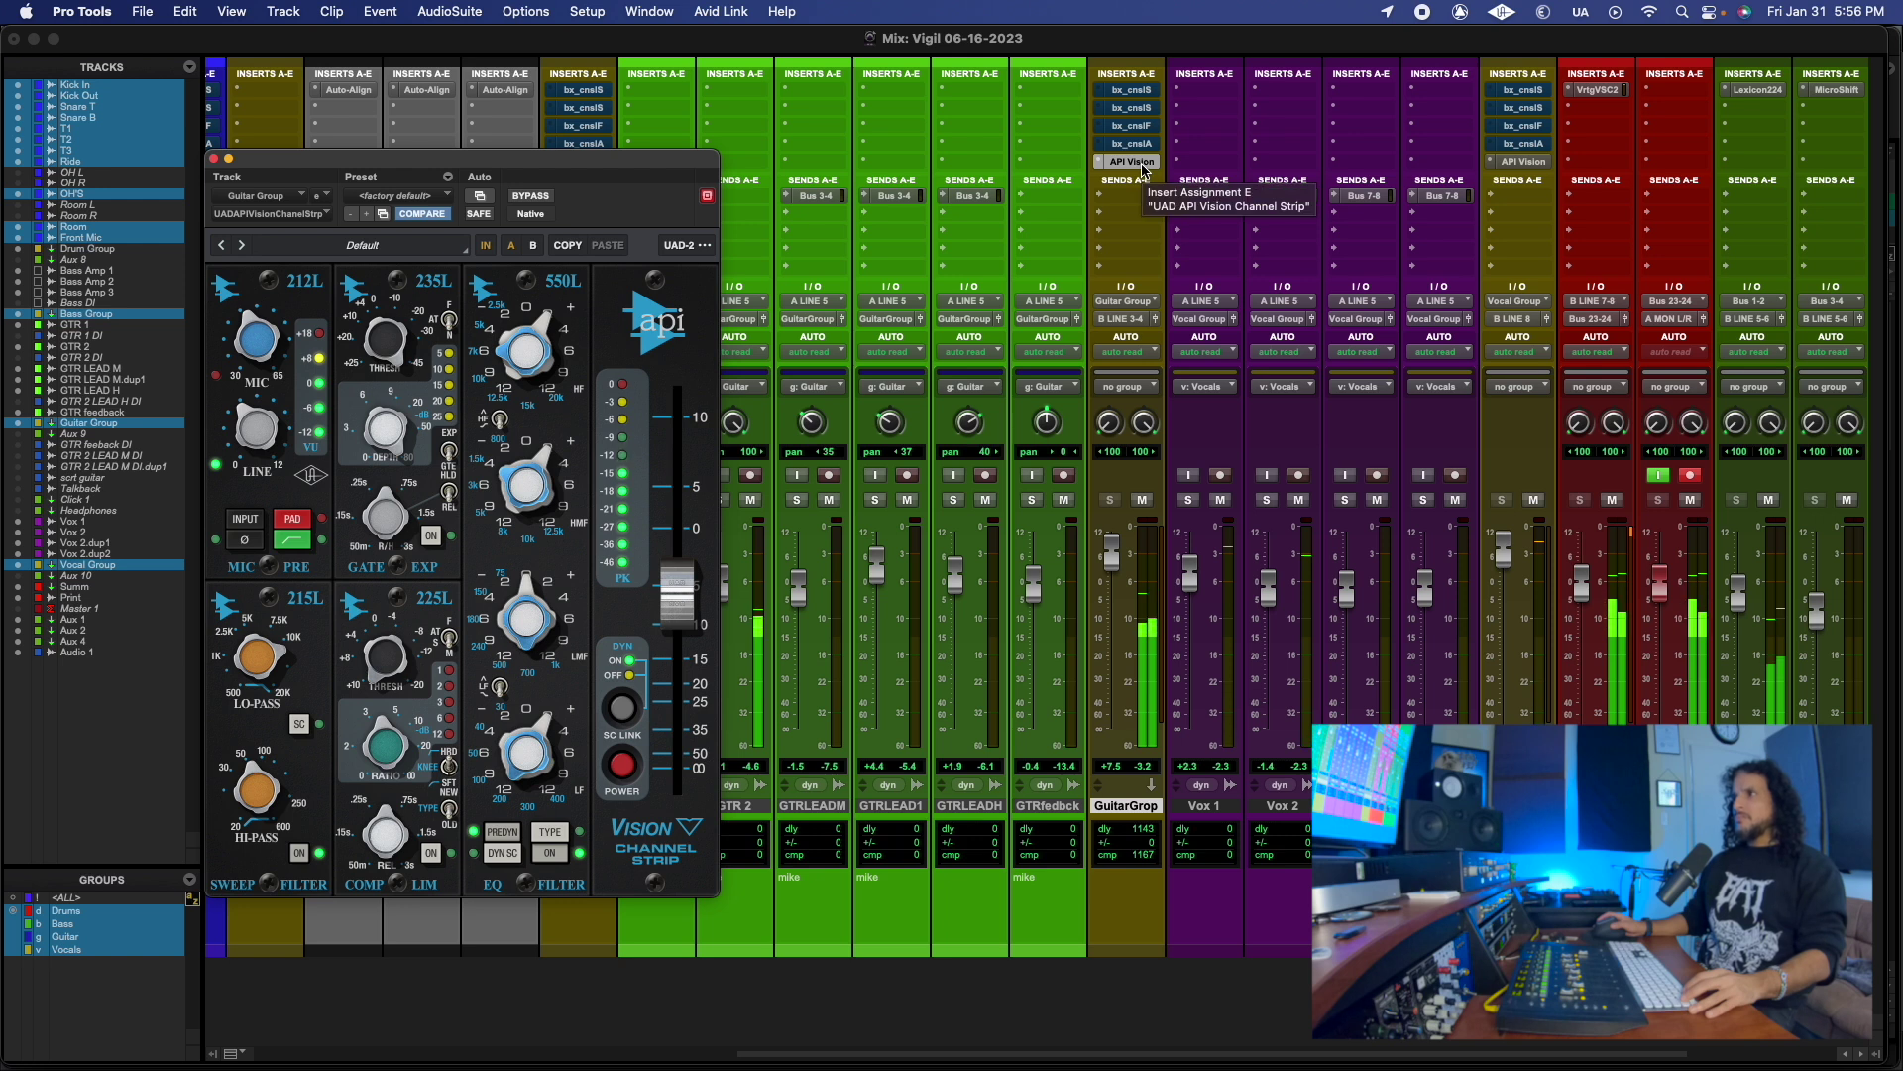
right_click(1140, 163)
left_click(1142, 175)
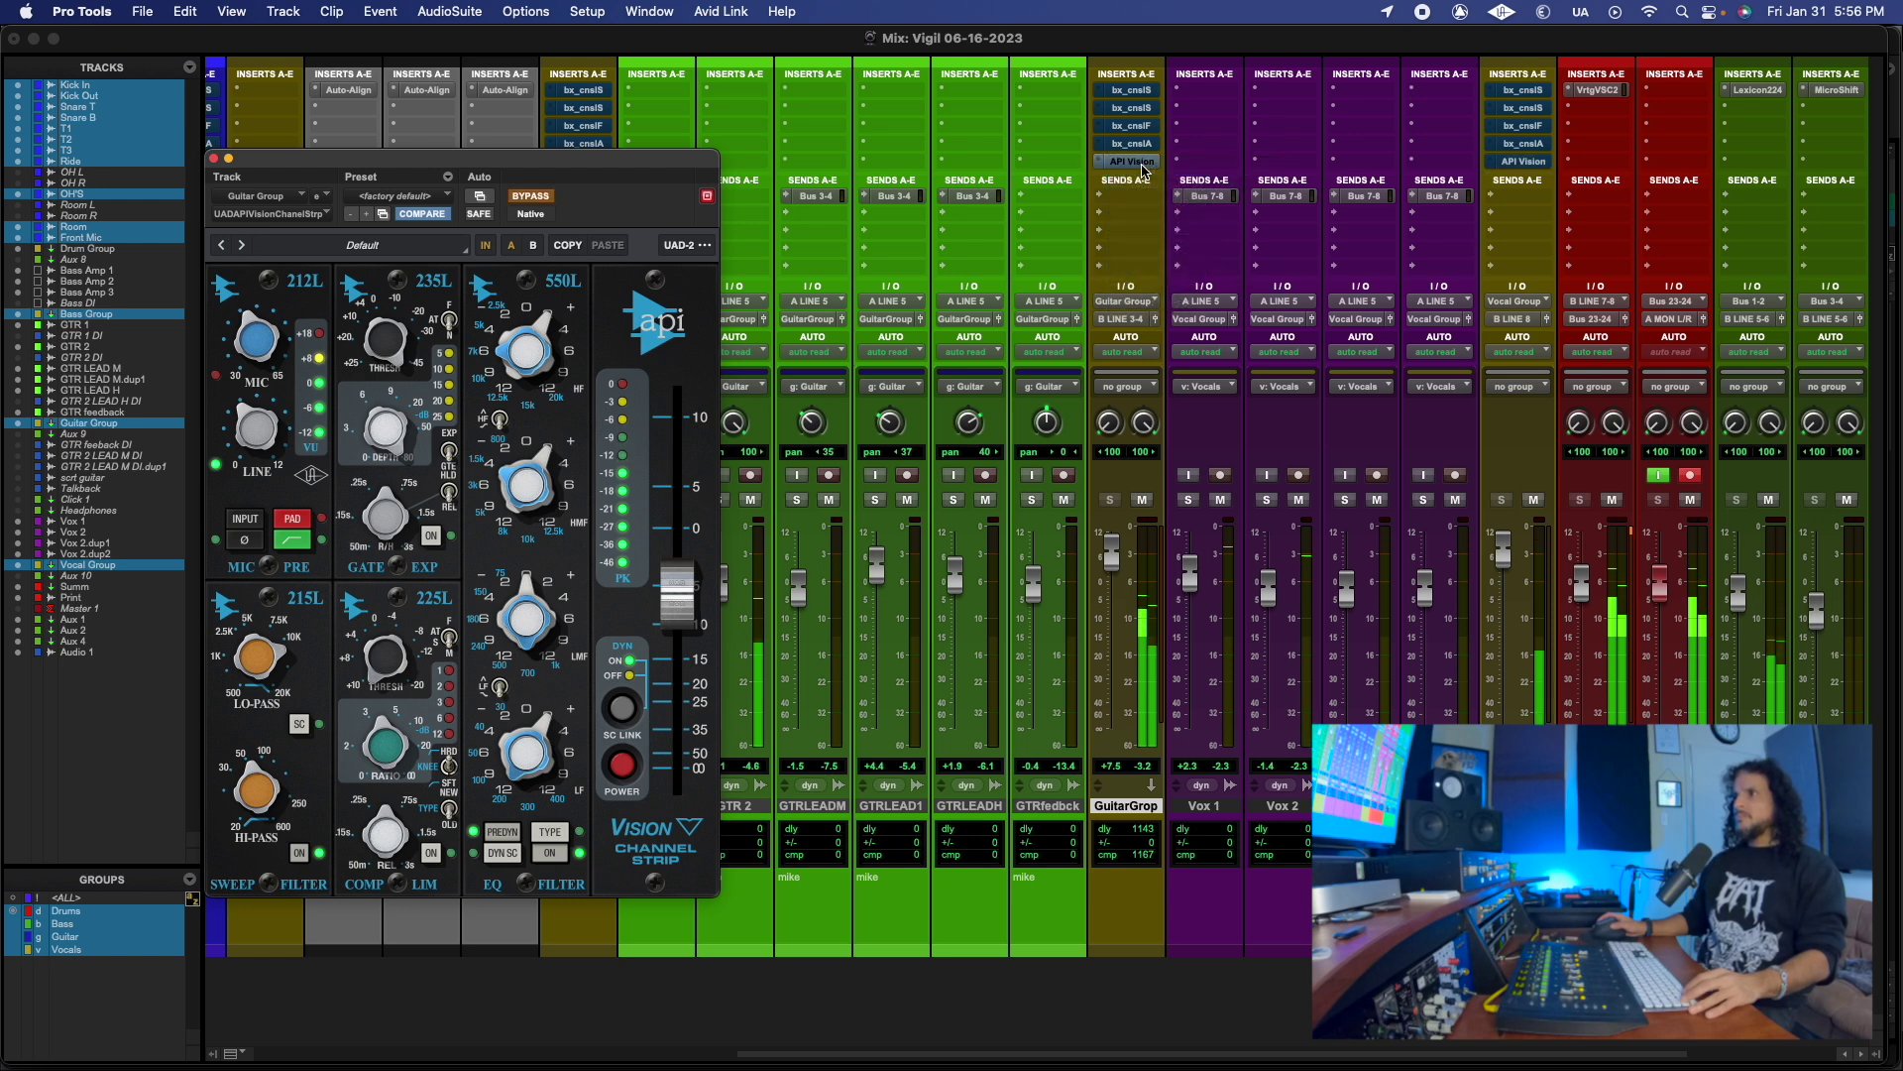
Step: Open the Guitar Group's bx_console SSL 4000 E, listen with it active, and bypass it again
left_click(1137, 92)
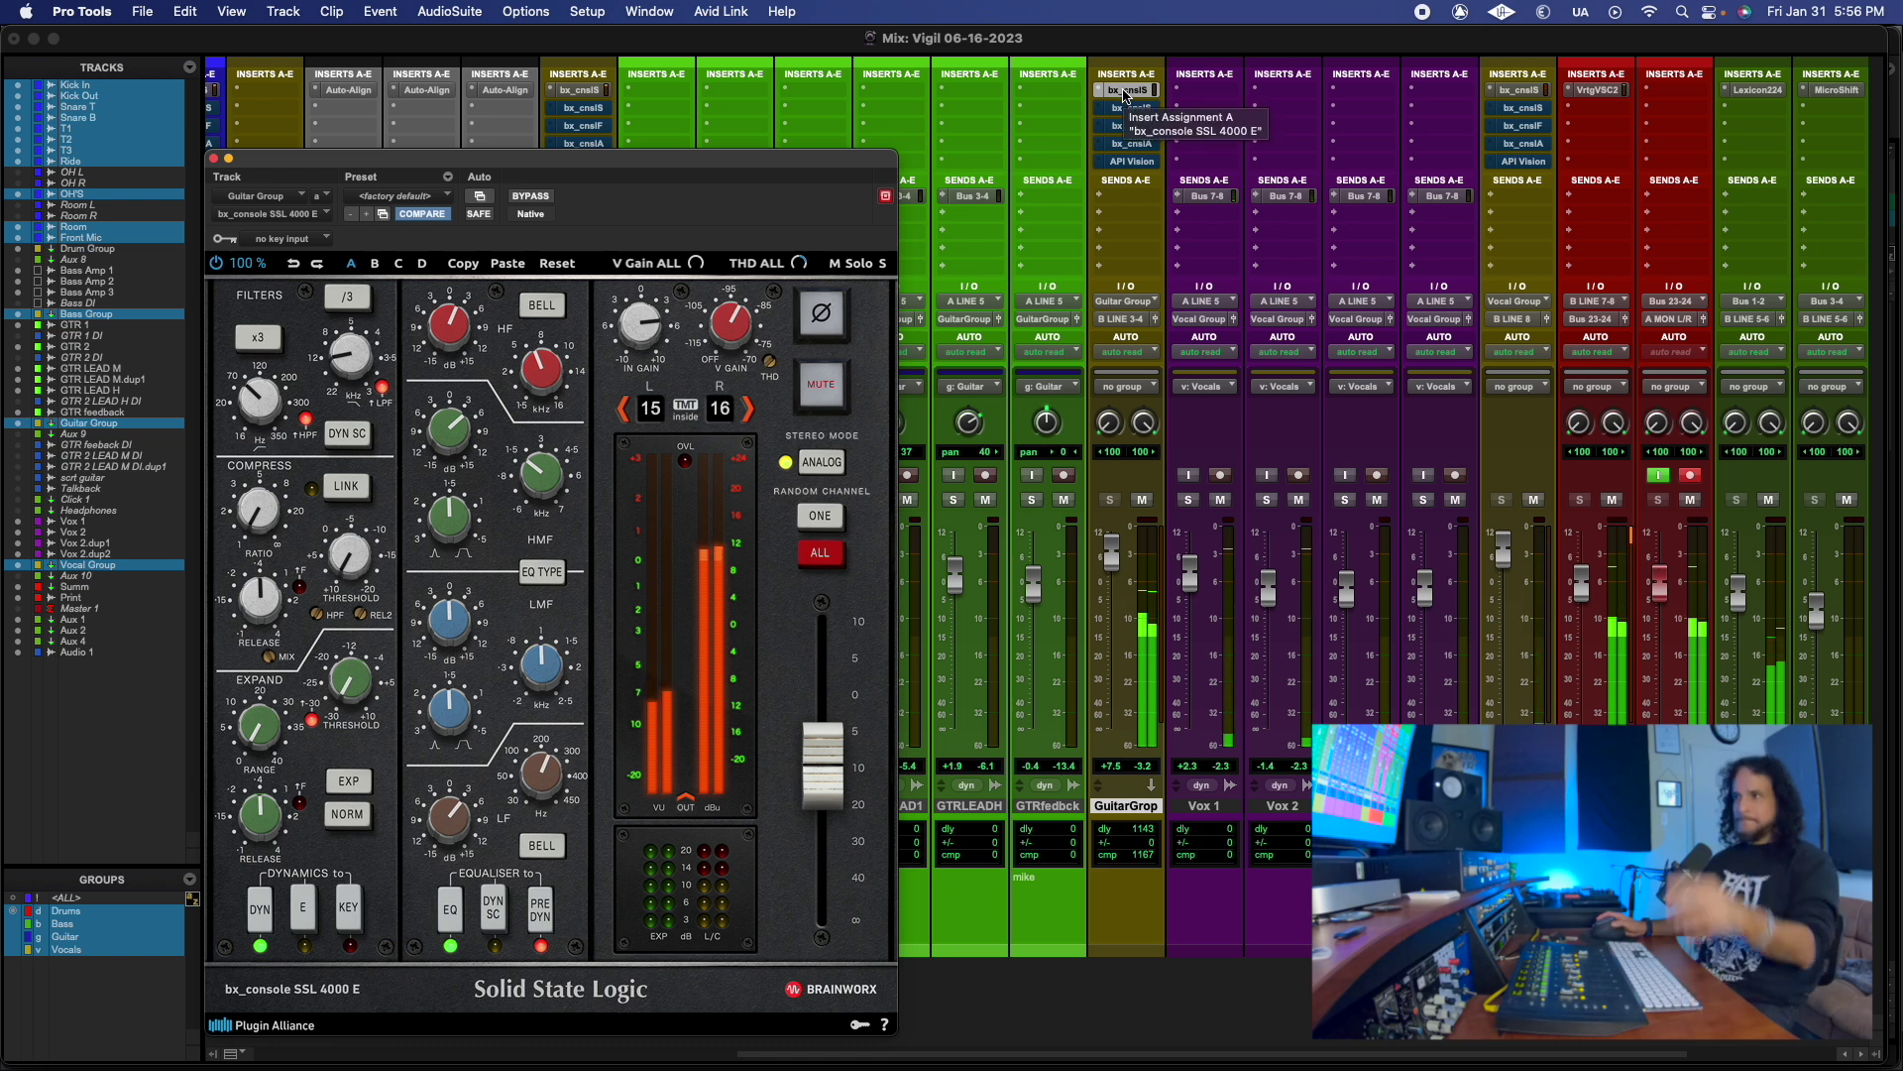
right_click(1131, 94)
left_click(1131, 97)
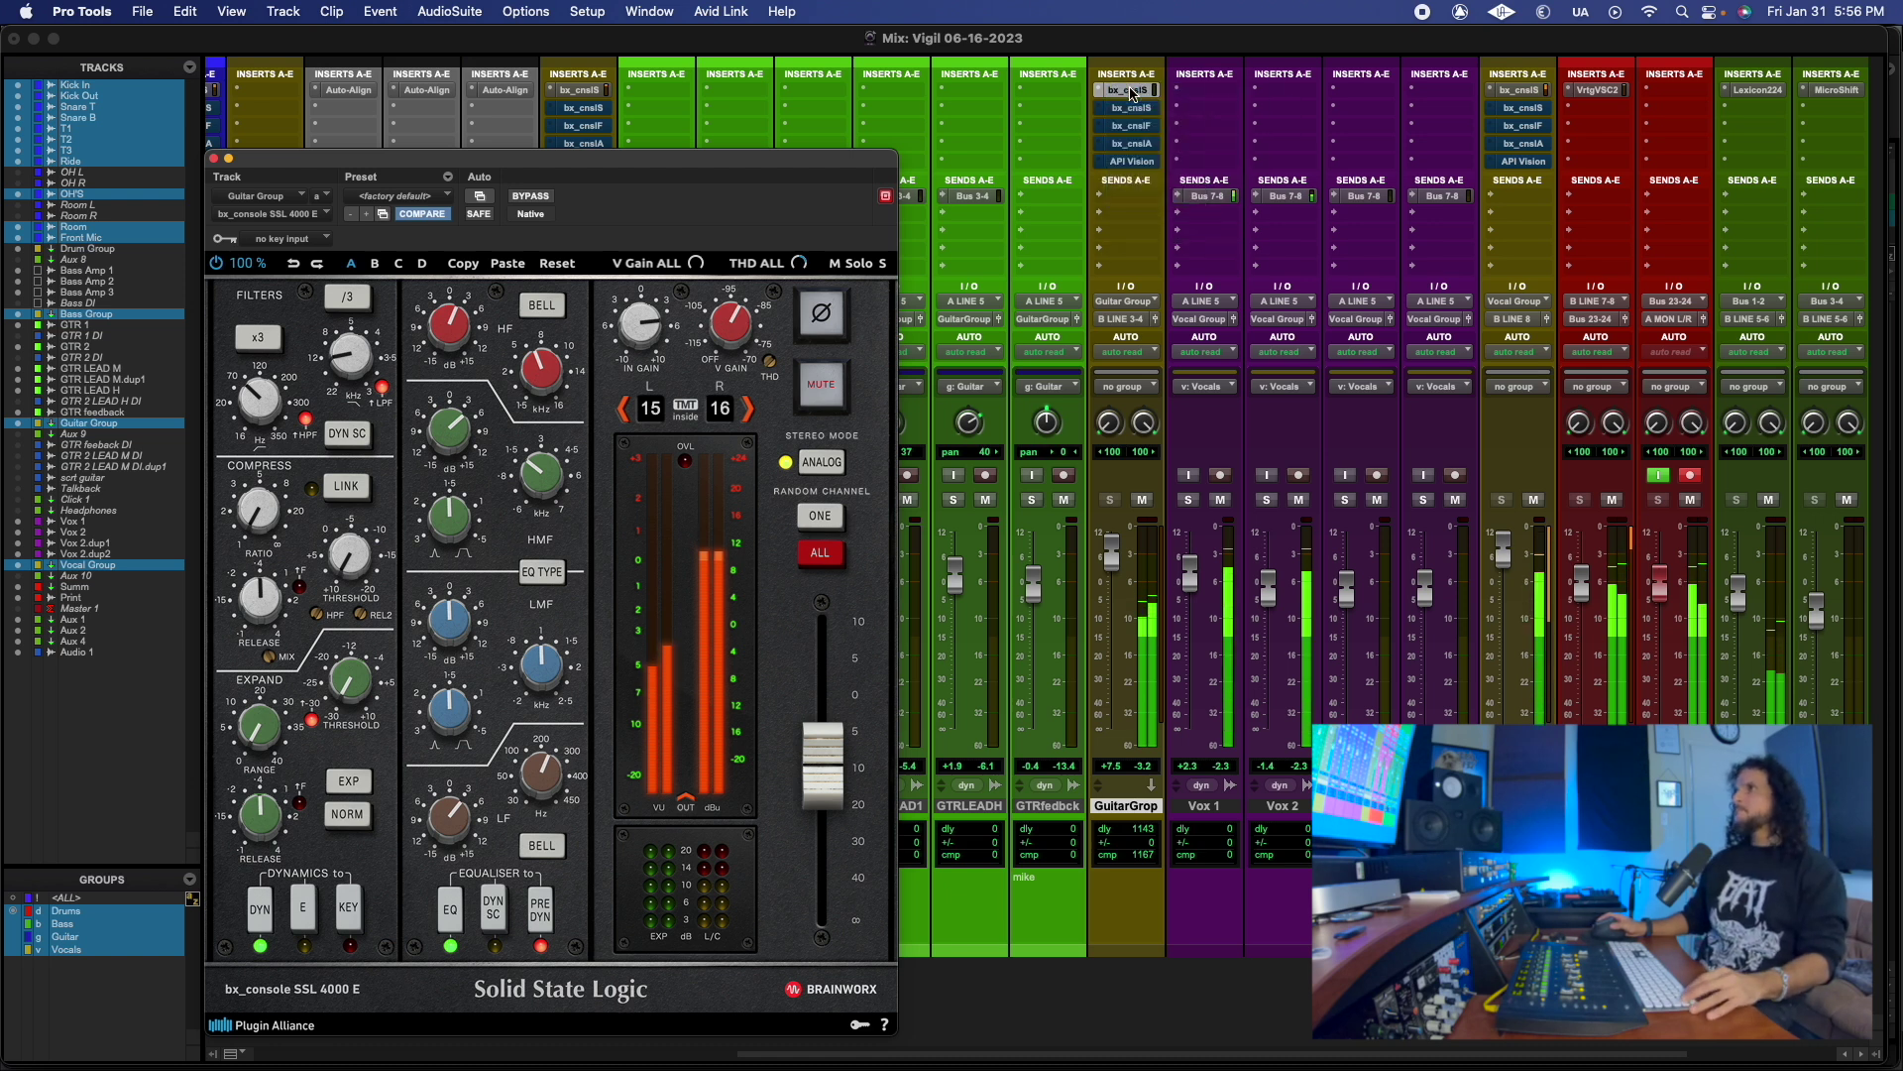
Step: Open the Guitar Group's bx_console SSL 9000 J, enable it for a short listen, and bypass it again
left_click(1131, 108)
right_click(1131, 106)
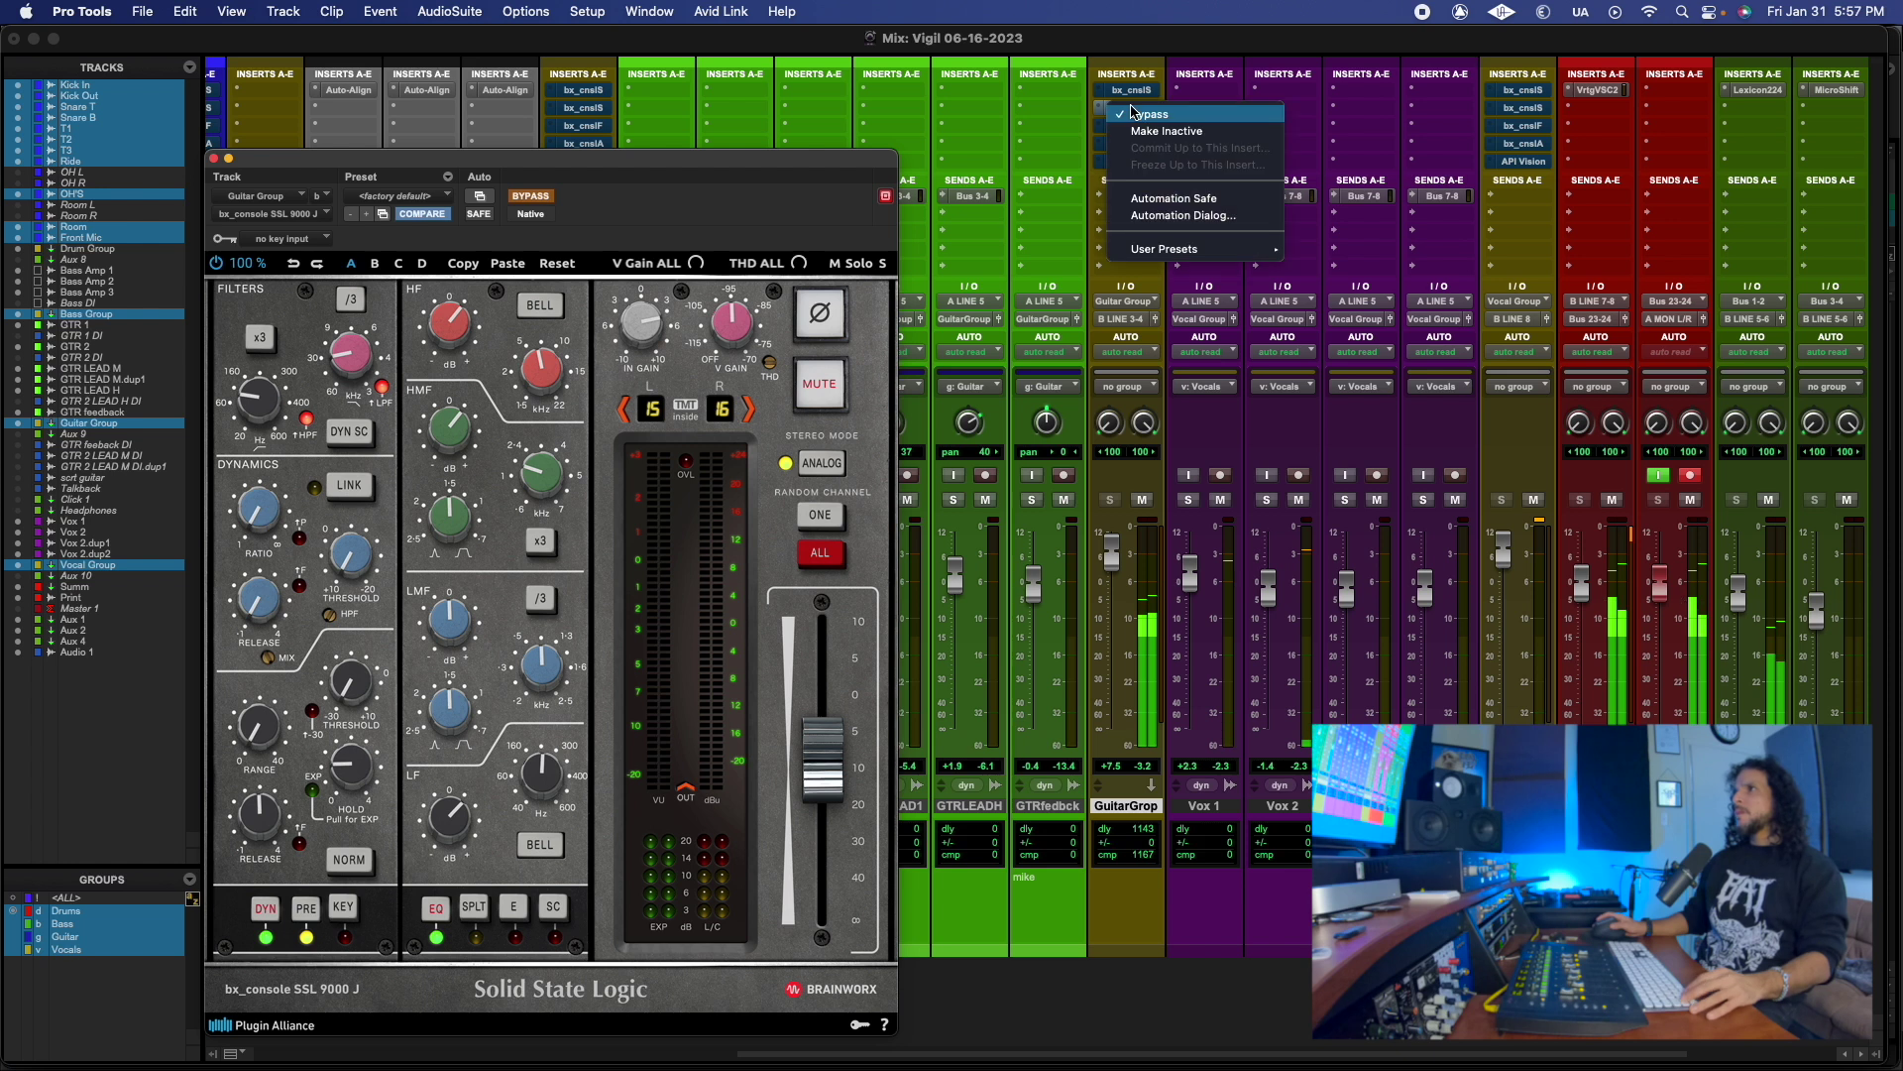
left_click(1131, 109)
right_click(1132, 111)
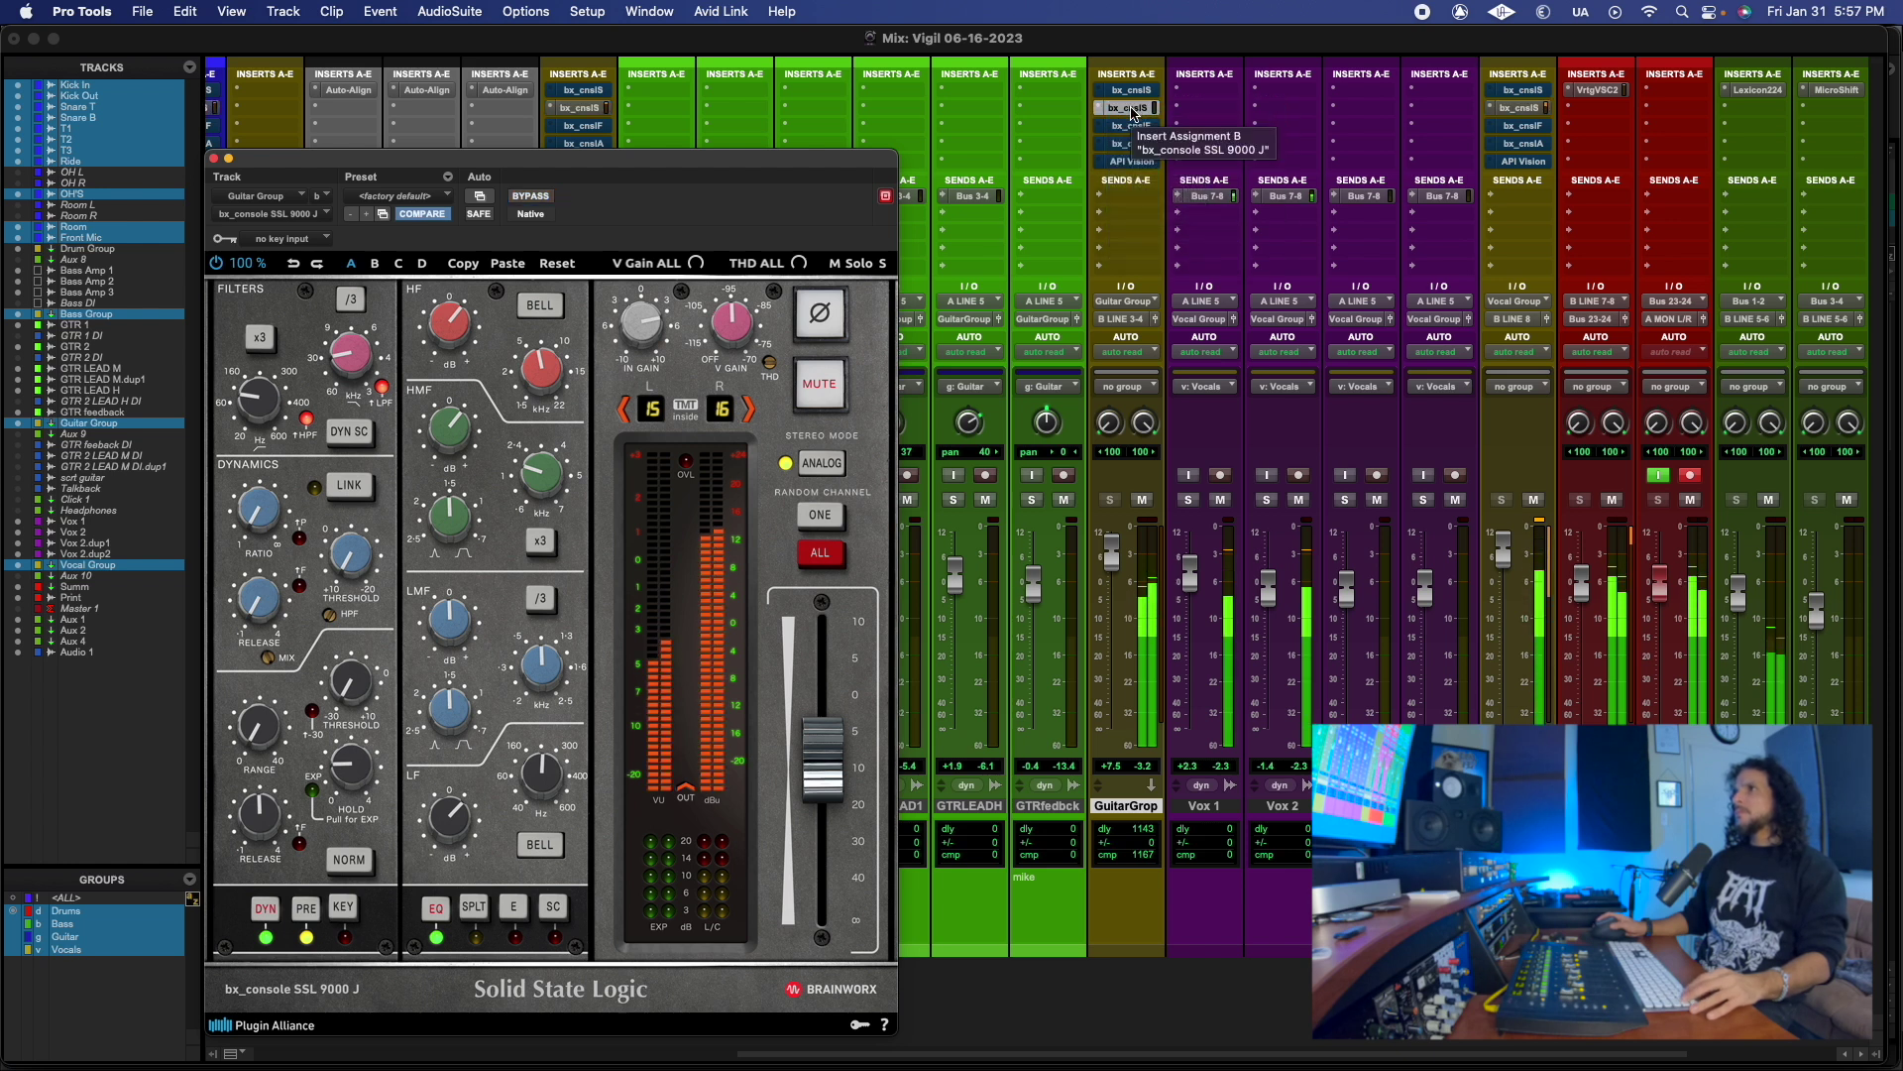
left_click(1137, 123)
Step: Open the Guitar Group's bx_console Focusrite SC, enable it for a short listen, and bypass it again
left_click(1135, 125)
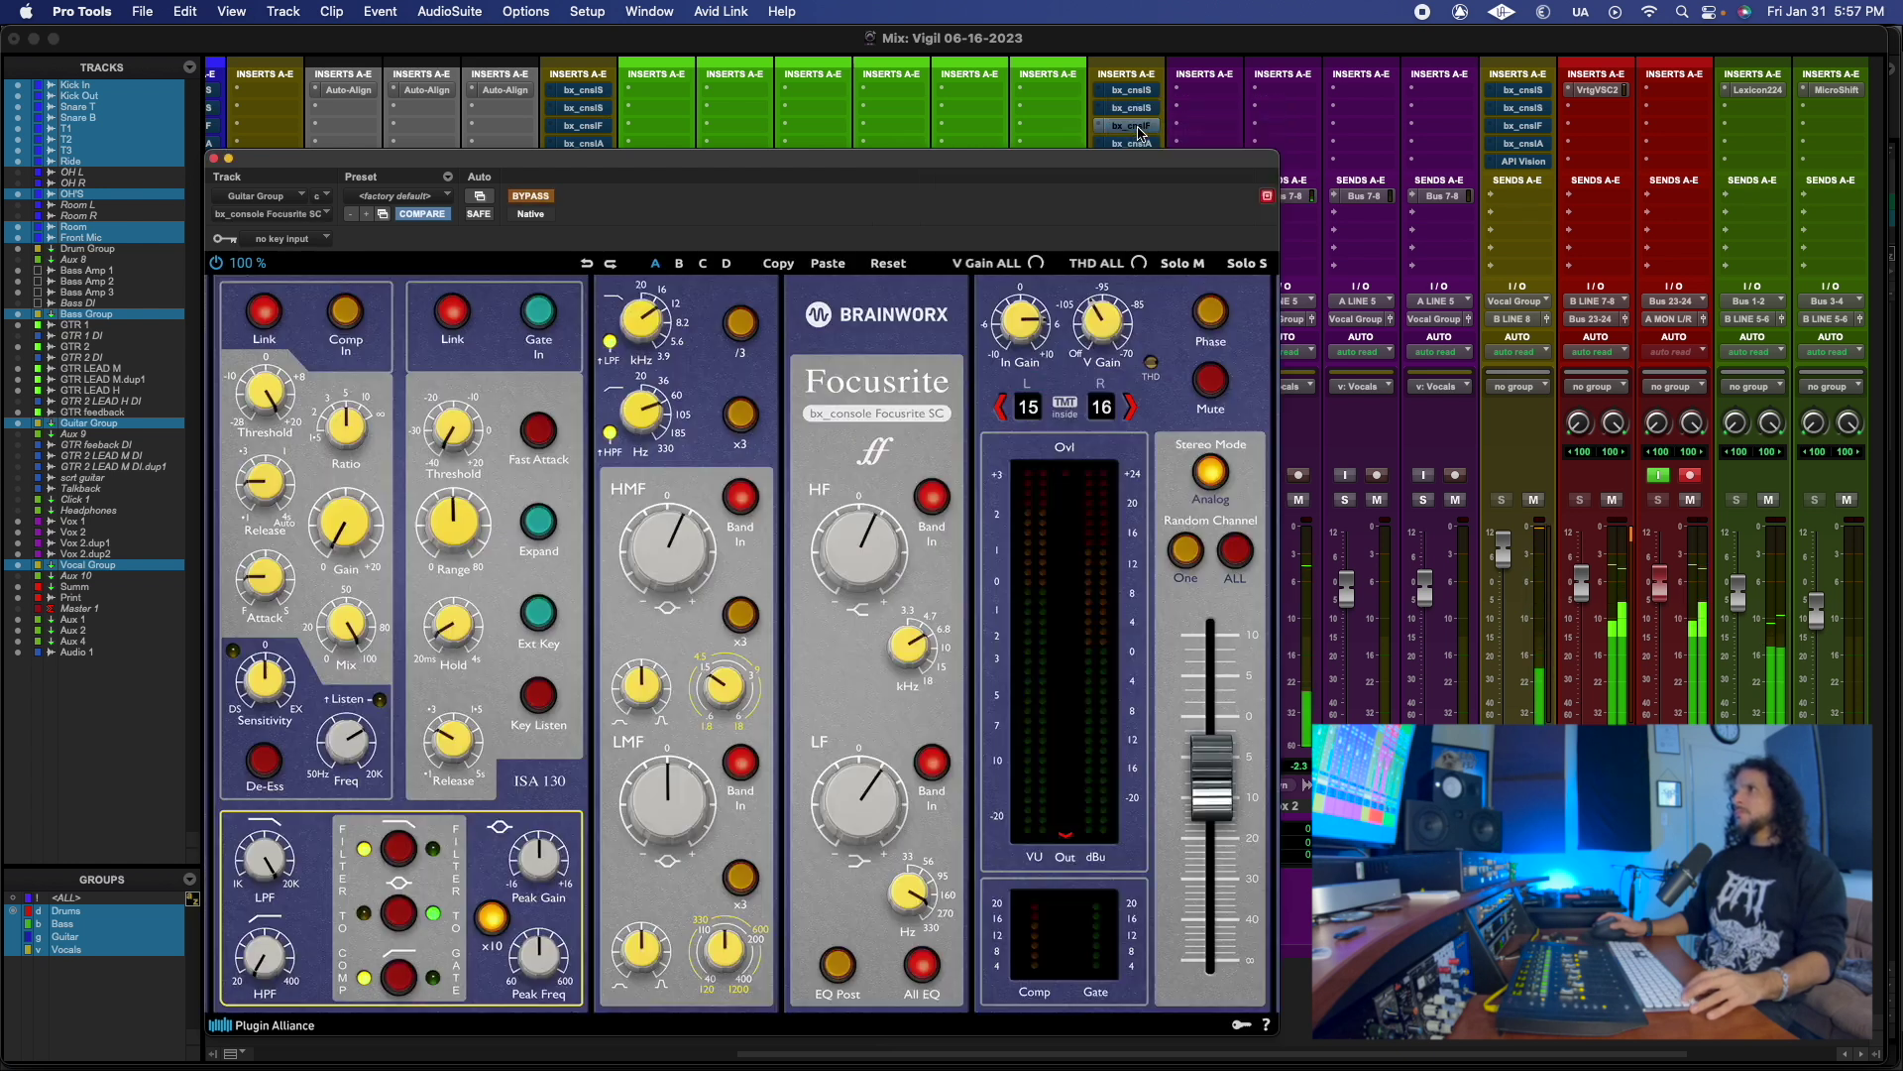
right_click(1136, 126)
left_click(1139, 130)
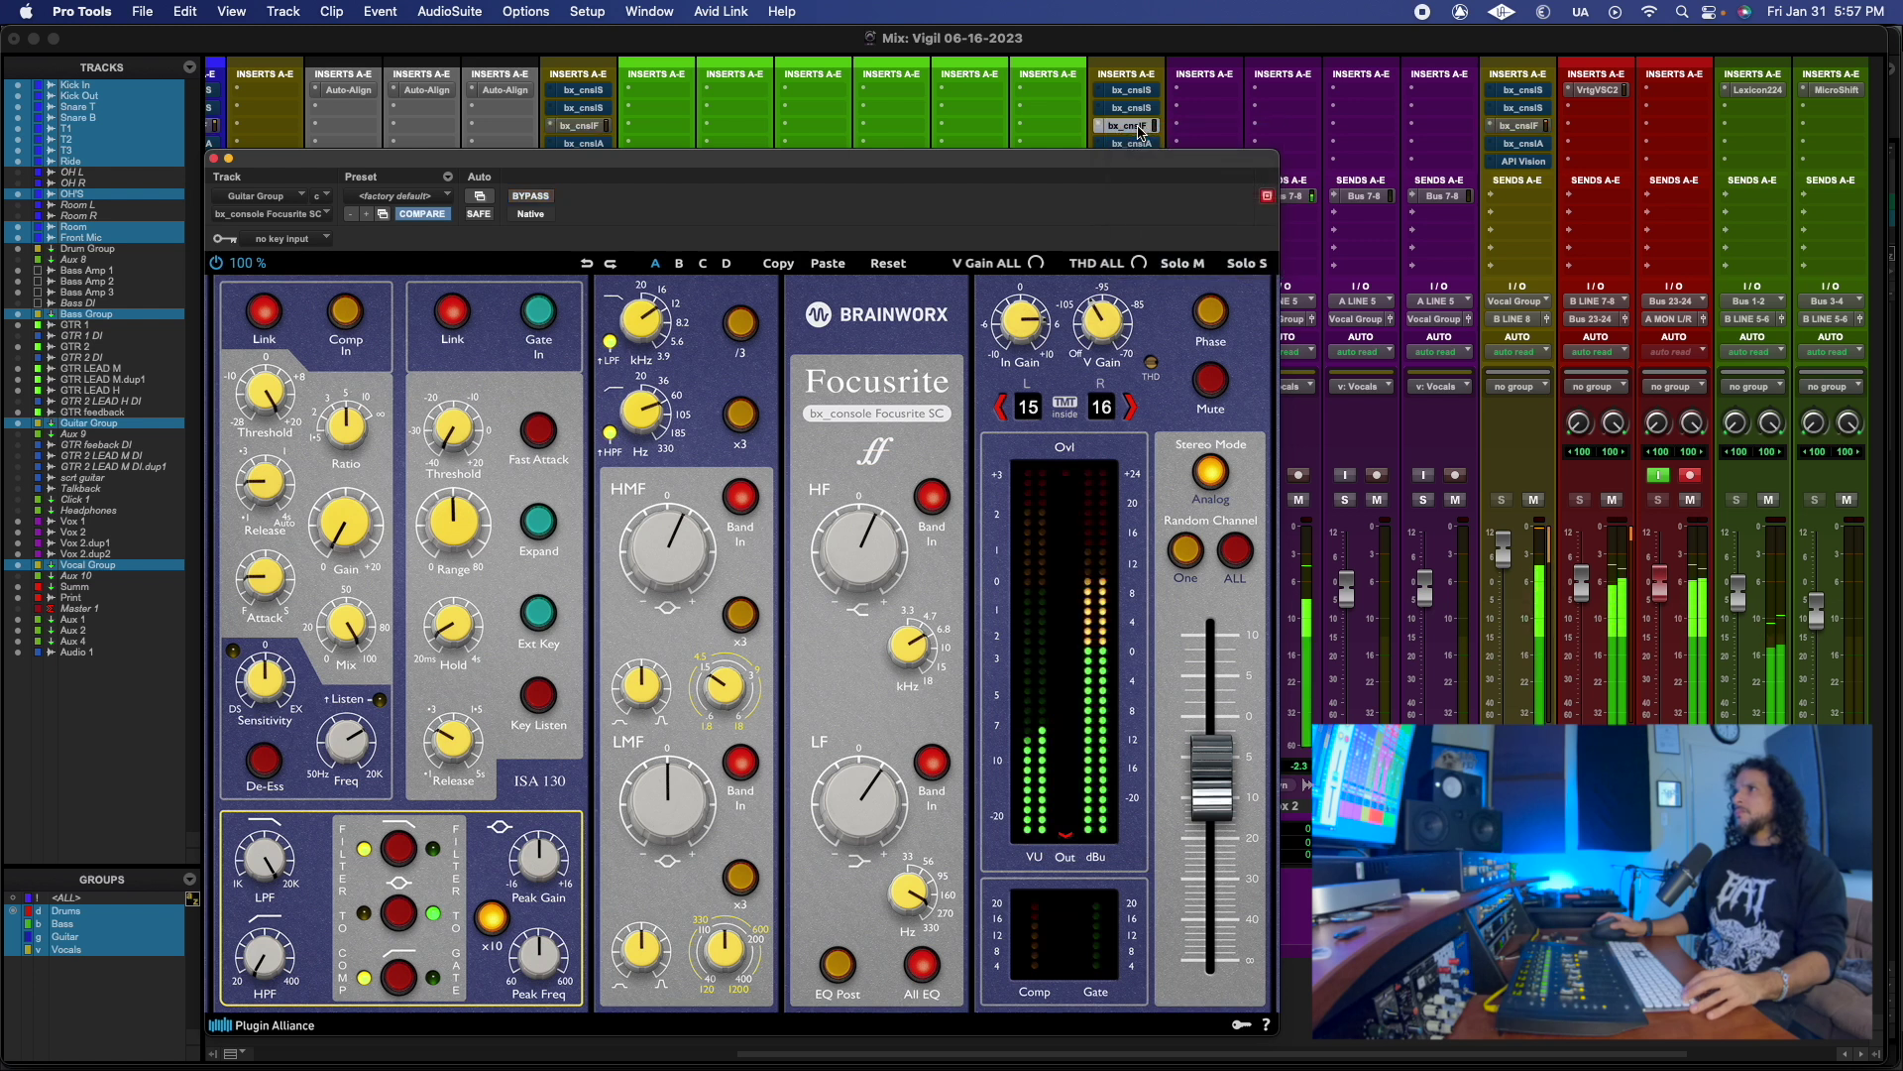
right_click(1138, 129)
left_click(1142, 137)
Step: Open the Guitar Group's bx_console AMEK 9099, enable it for a short listen, and bypass it again
left_click(1140, 144)
right_click(1140, 143)
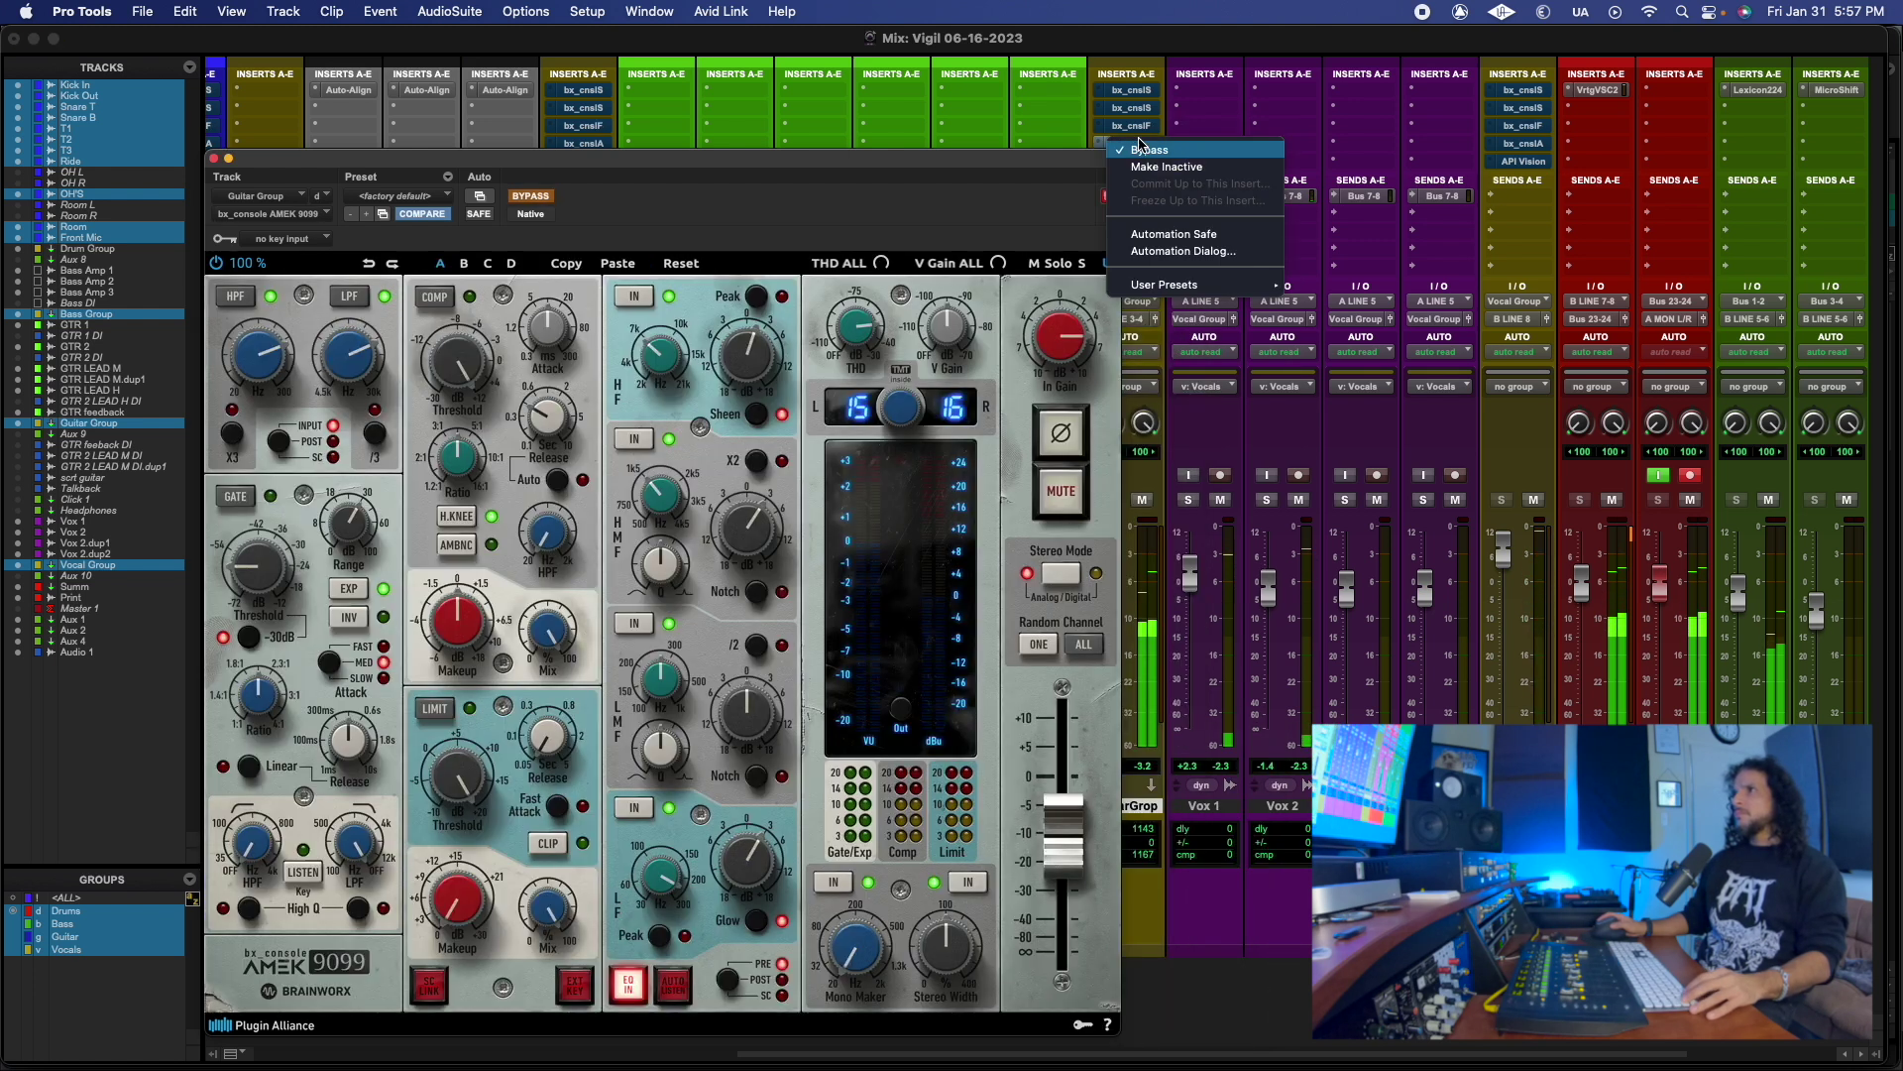
left_click(1145, 148)
right_click(1142, 148)
left_click(1150, 159)
Step: Open the Guitar Group's API Vision Channel Strip and take it out of bypass to hear it in the mix
left_click(1140, 161)
right_click(1143, 166)
left_click(1145, 168)
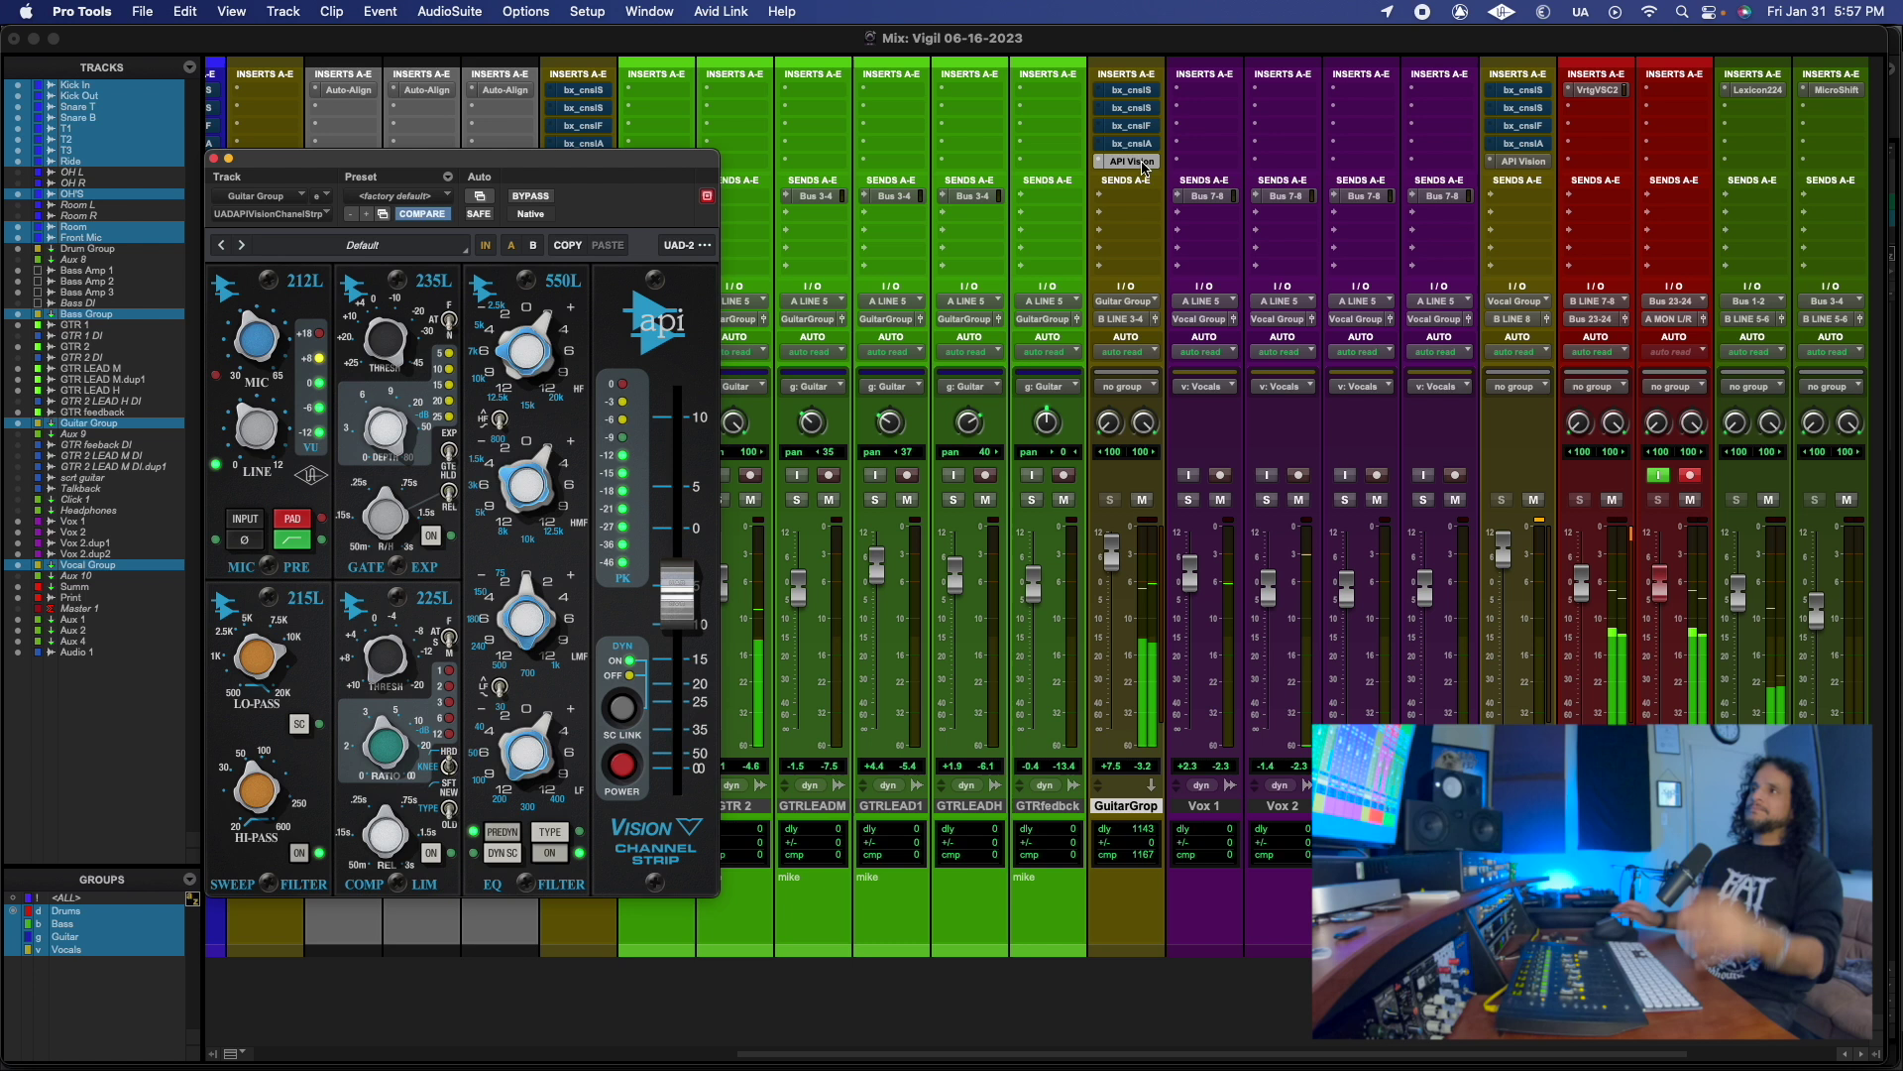